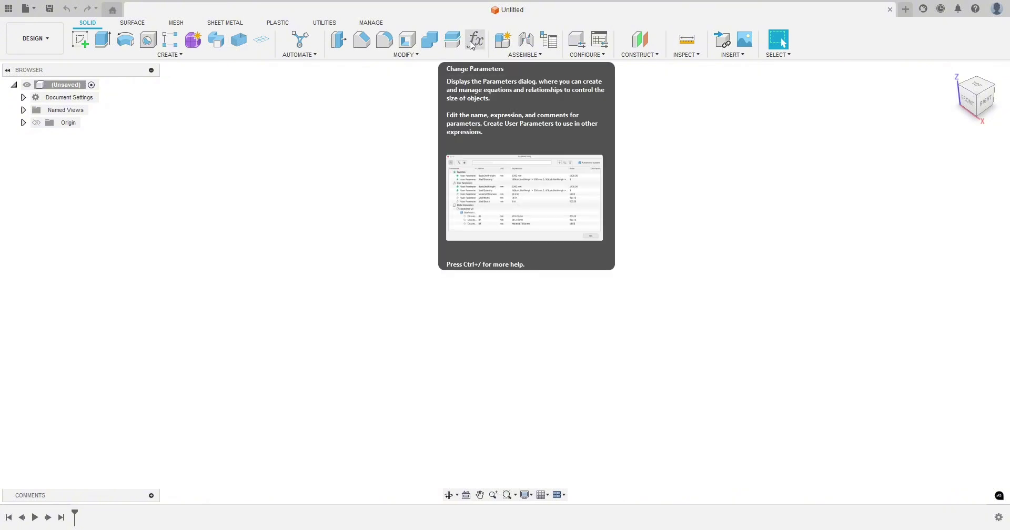
{"action": "left_click", "coordinate": [413, 56]}
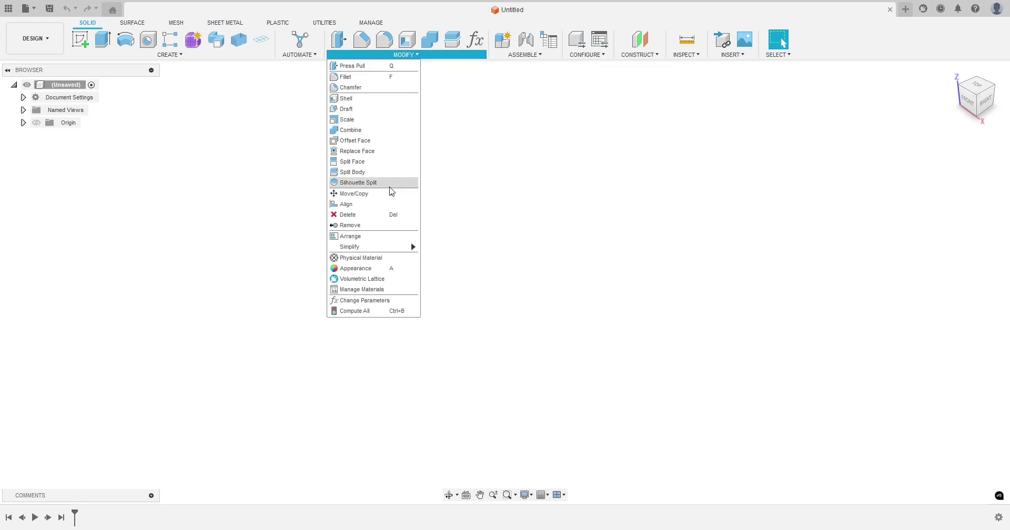
{"action": "left_click", "coordinate": [379, 304]}
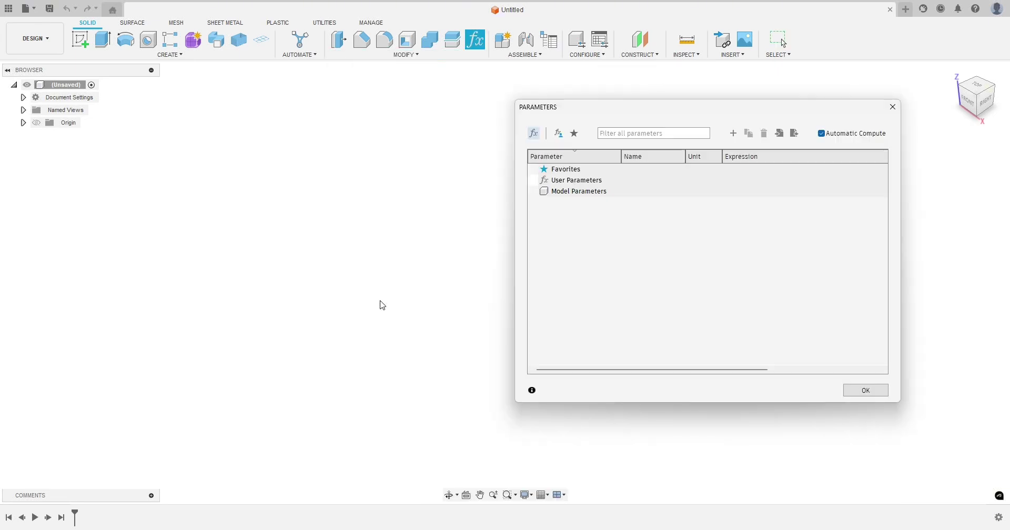
{"action": "left_click", "coordinate": [892, 106]}
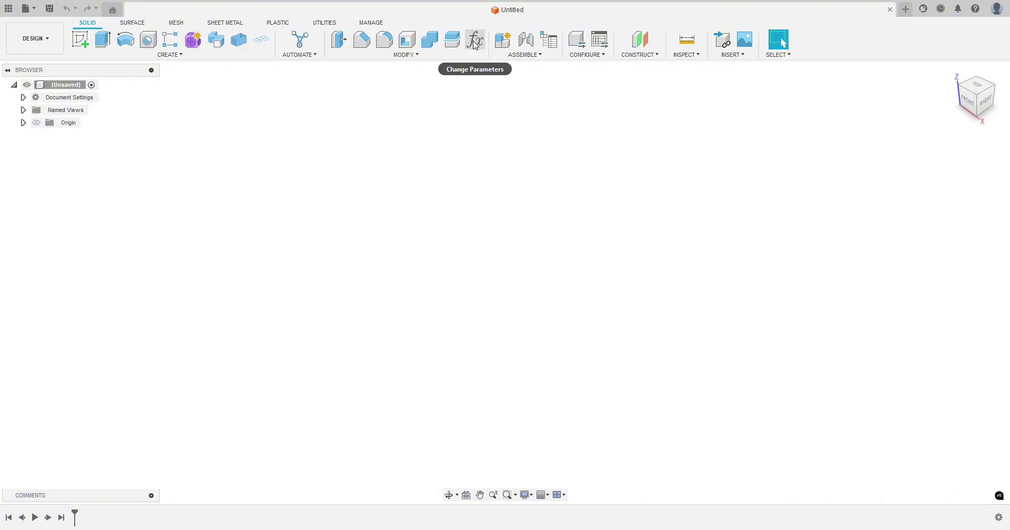
{"action": "left_click", "coordinate": [410, 56]}
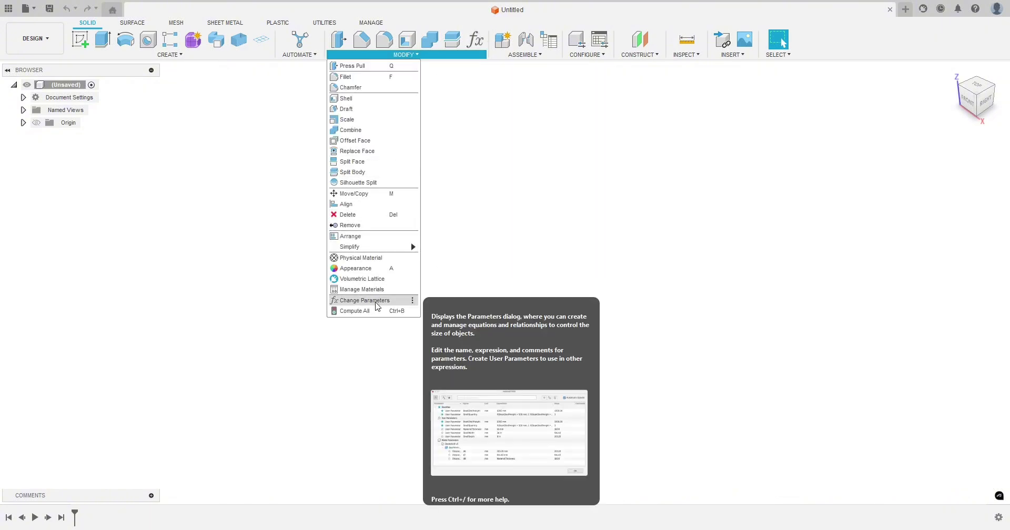
{"action": "left_click", "coordinate": [413, 302]}
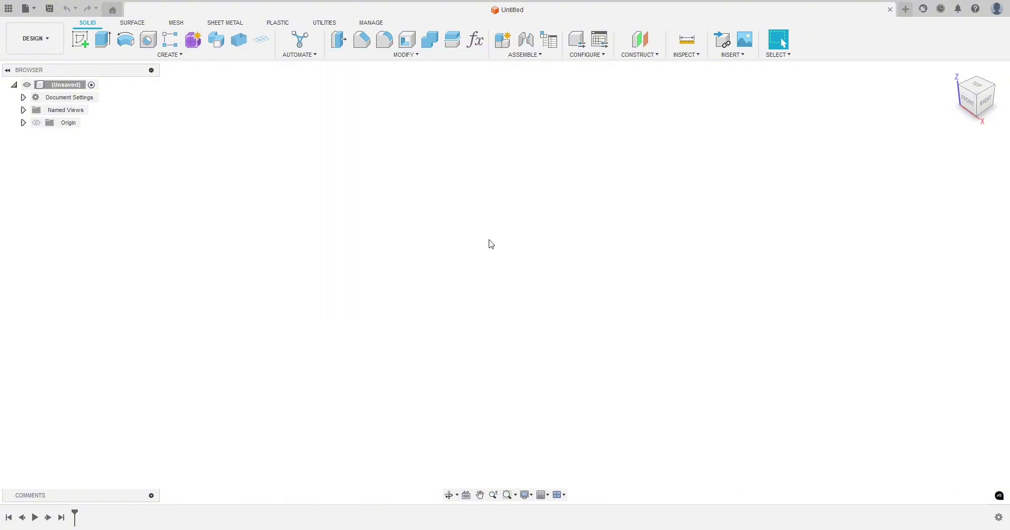
Add a user parameter named Diameter in mm with the expression 50.
{"action": "left_click", "coordinate": [475, 40]}
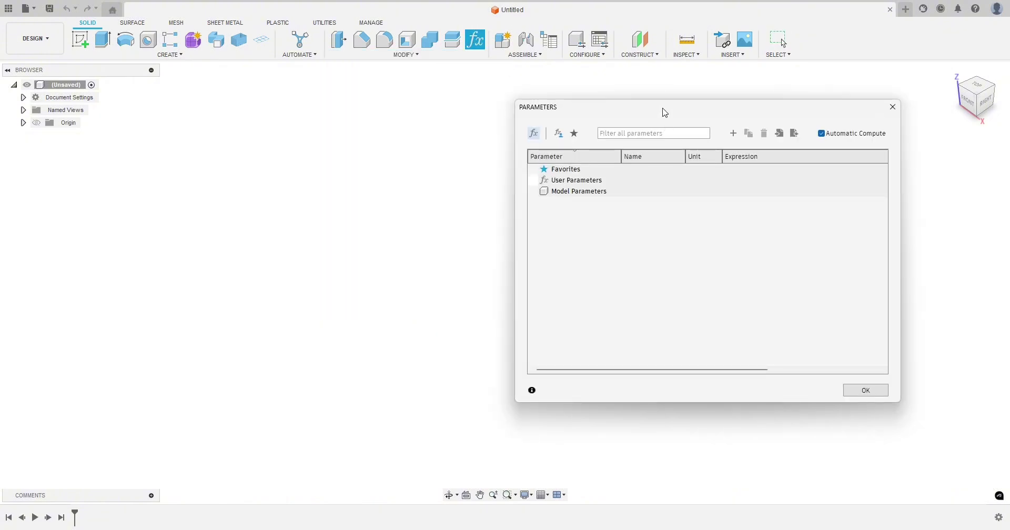
{"action": "left_click_drag", "start_coordinate": [661, 110], "coordinate": [561, 109]}
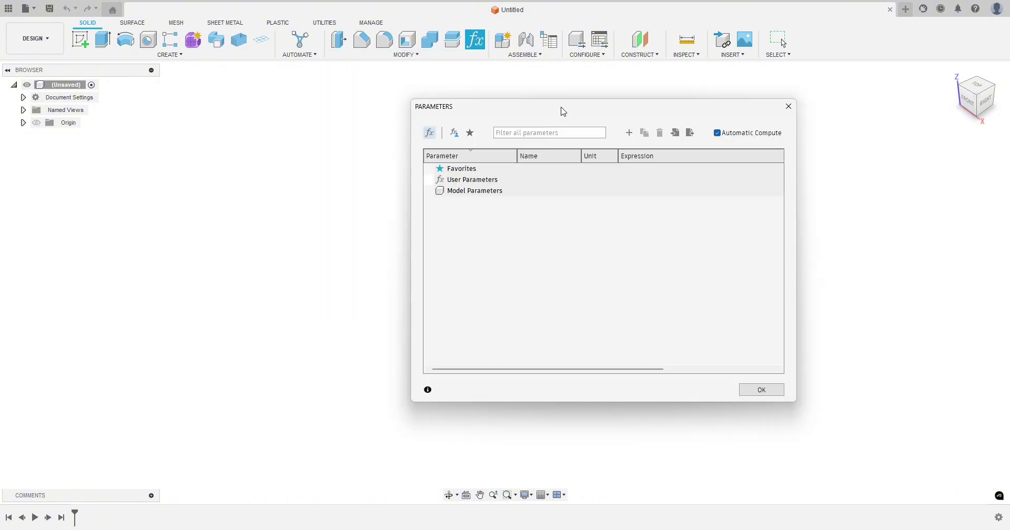
{"action": "left_click", "coordinate": [630, 135]}
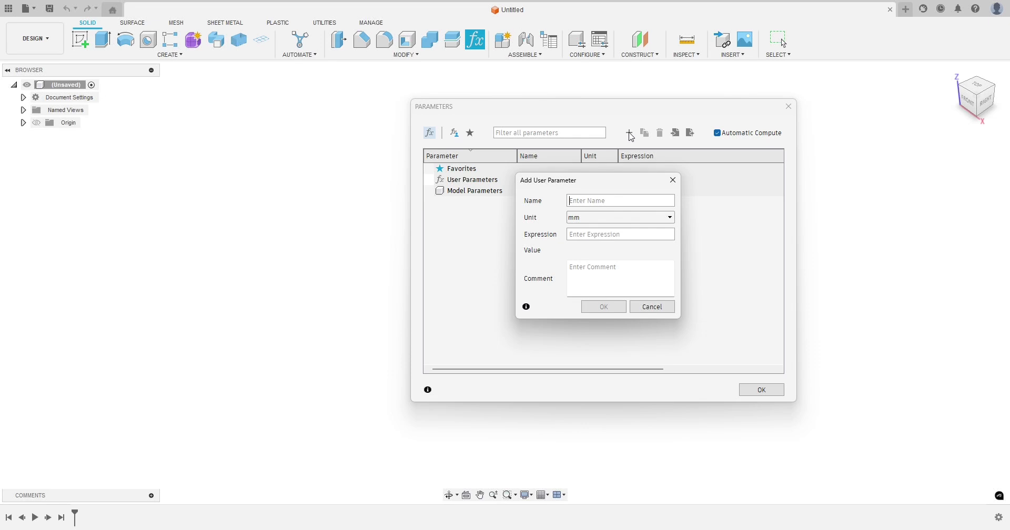
{"action": "type", "text": "Diamn"}
{"action": "key", "text": "BackSpace"}
{"action": "type", "text": "eter"}
{"action": "type", "text": "50"}
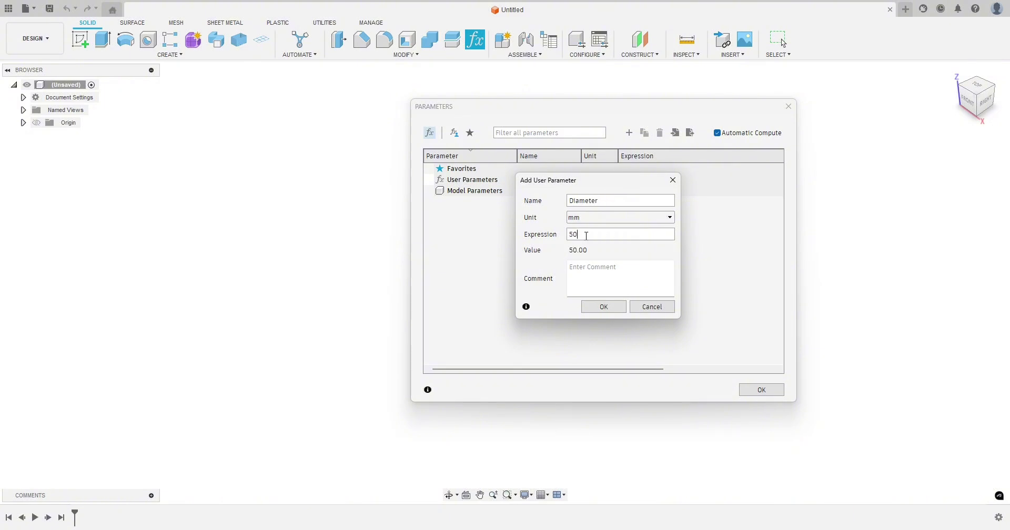
{"action": "left_click", "coordinate": [604, 306]}
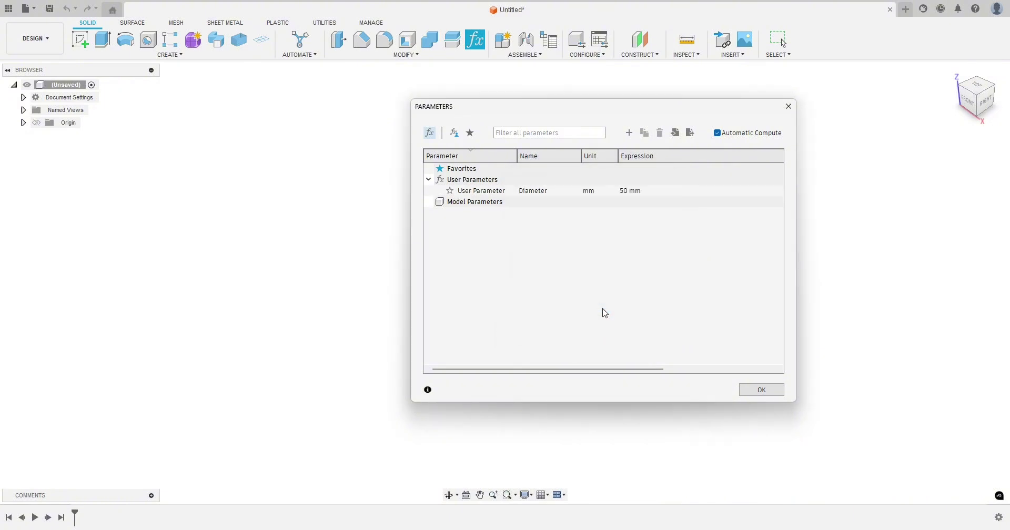
Add a user parameter named Height in mm with the expression 50.
{"action": "left_click", "coordinate": [629, 135]}
{"action": "type", "text": "Height"}
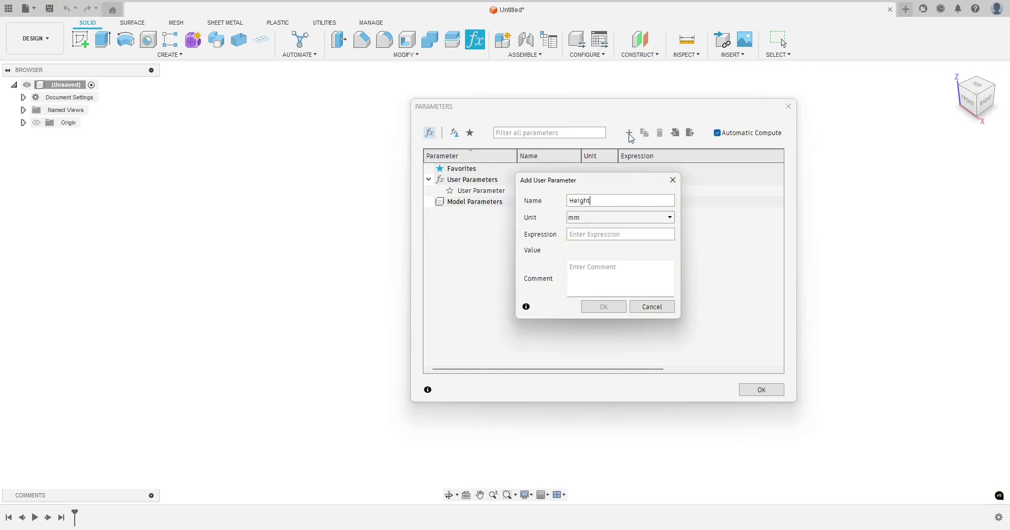
{"action": "left_click", "coordinate": [594, 234]}
{"action": "type", "text": "50"}
{"action": "left_click", "coordinate": [603, 306]}
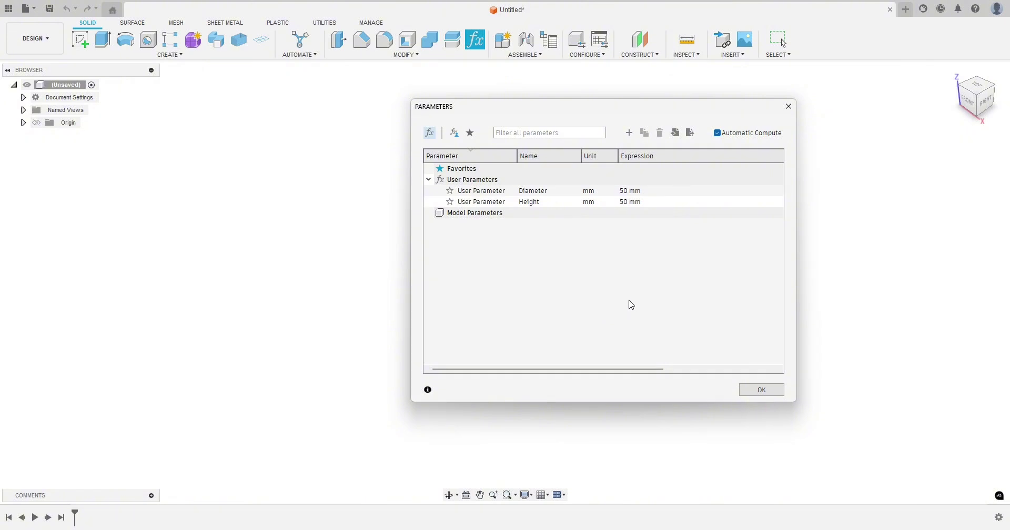
Add a user parameter named WallThickness in mm with the expression 2, and close the parameters dialog.
{"action": "left_click", "coordinate": [628, 134]}
{"action": "type", "text": "W"}
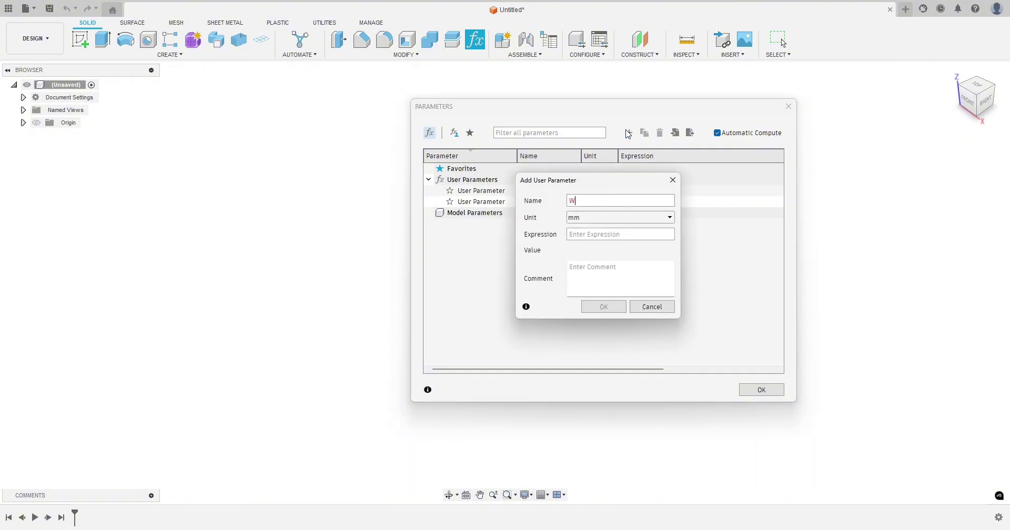
{"action": "type", "text": "allthickness"}
{"action": "key", "text": "Delete"}
{"action": "type", "text": "T"}
{"action": "left_click", "coordinate": [582, 201]}
{"action": "key", "text": "BackSpace"}
{"action": "type", "text": "_"}
{"action": "key", "text": "BackSpace"}
{"action": "left_click", "coordinate": [590, 234]}
{"action": "type", "text": "2"}
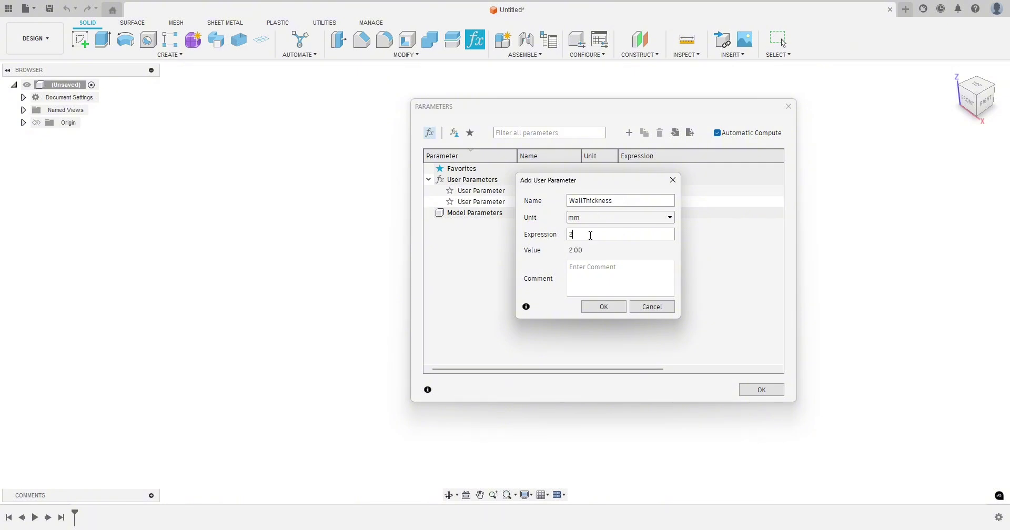
{"action": "left_click", "coordinate": [603, 307]}
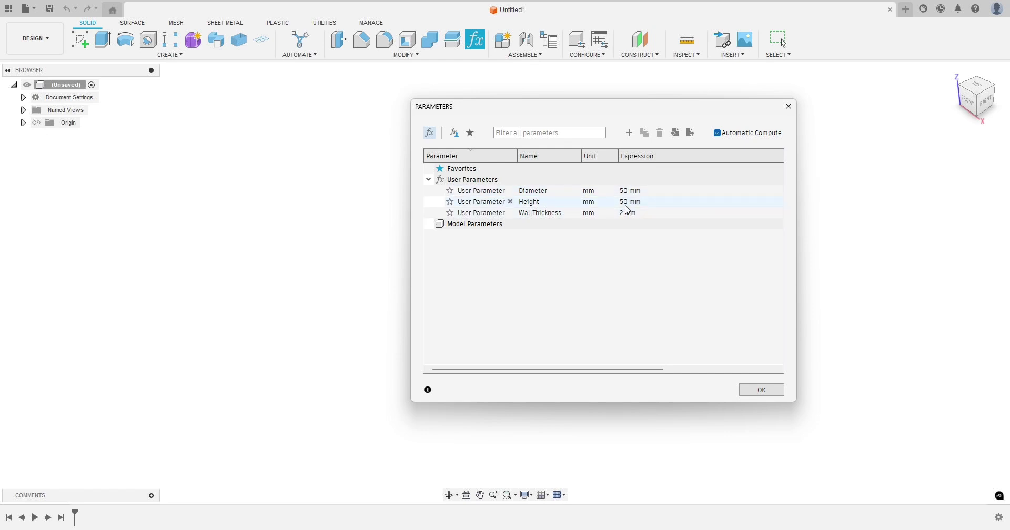
{"action": "left_click", "coordinate": [755, 393]}
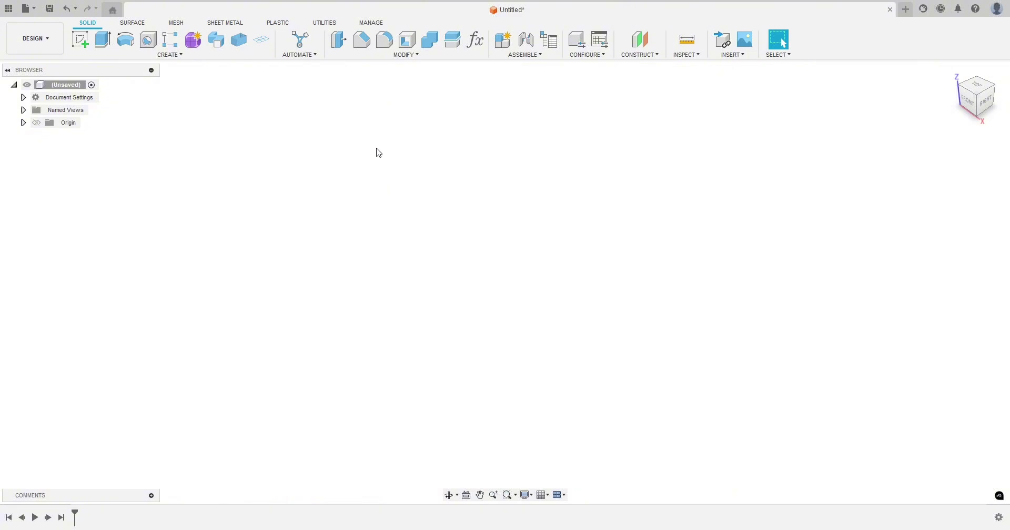
Start a Cylinder on the horizontal origin plane, centred on the origin, with a base about 57 mm in diameter.
{"action": "left_click", "coordinate": [176, 59]}
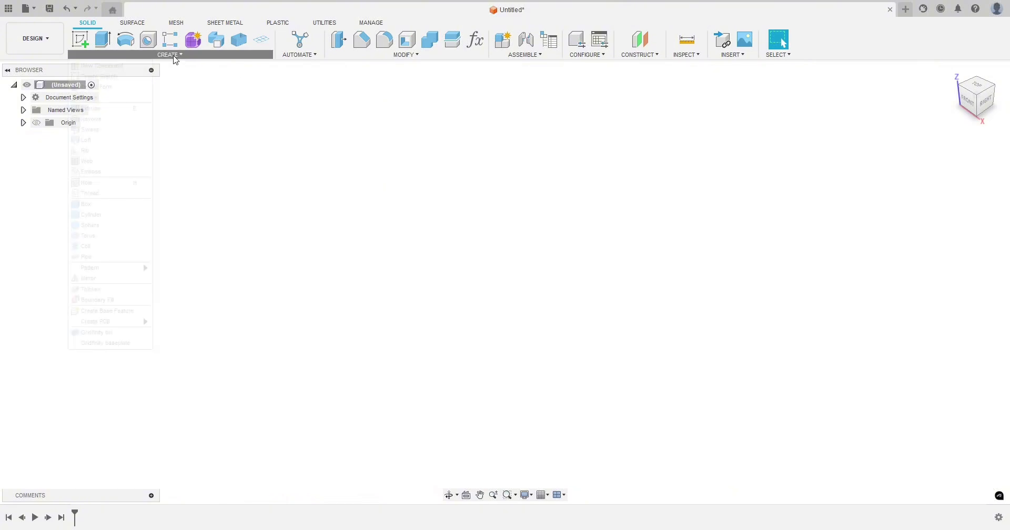
{"action": "left_click", "coordinate": [97, 214]}
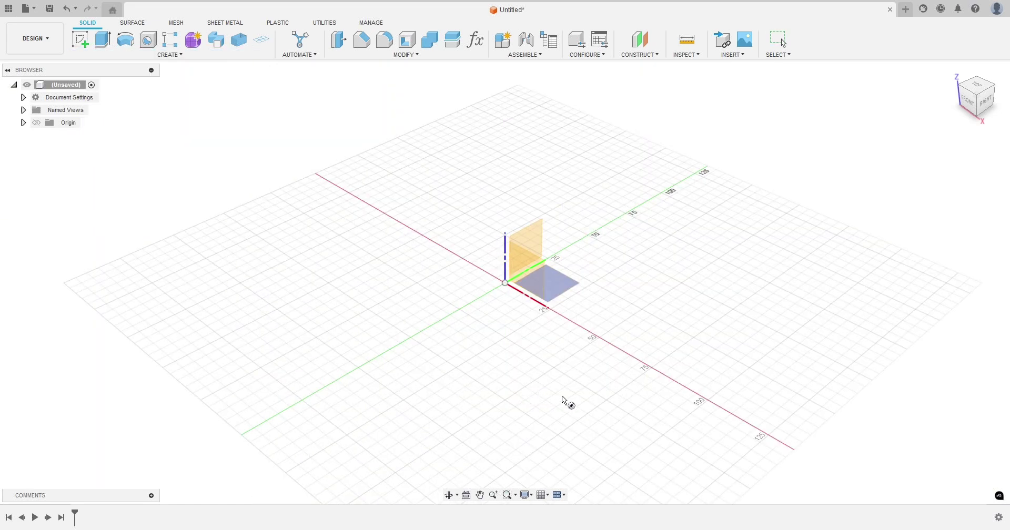
{"action": "left_click", "coordinate": [555, 282]}
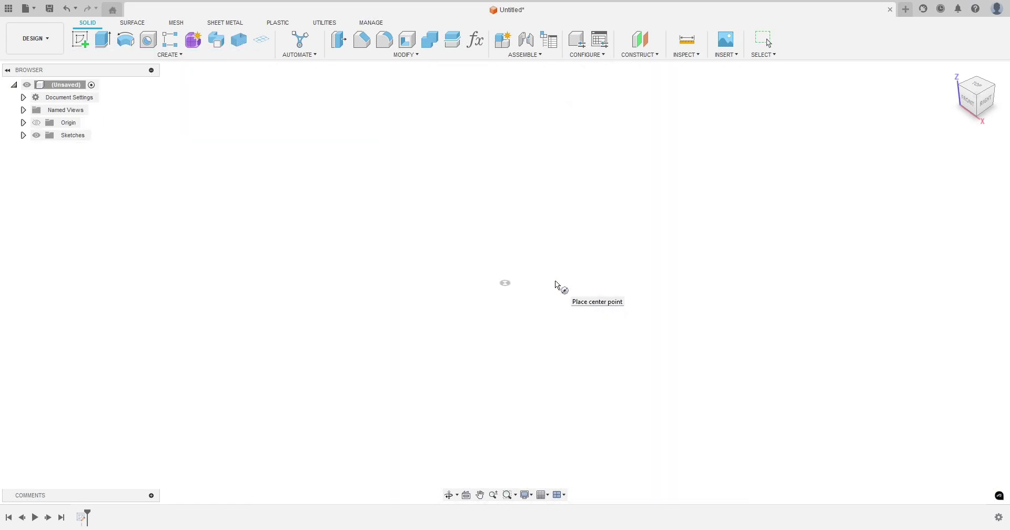
{"action": "left_click", "coordinate": [506, 285]}
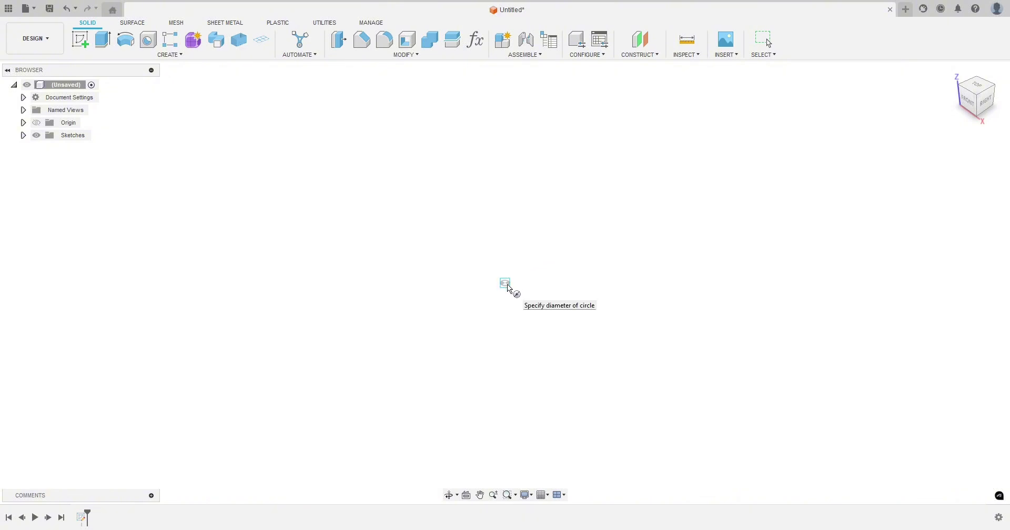
{"action": "left_click", "coordinate": [575, 284]}
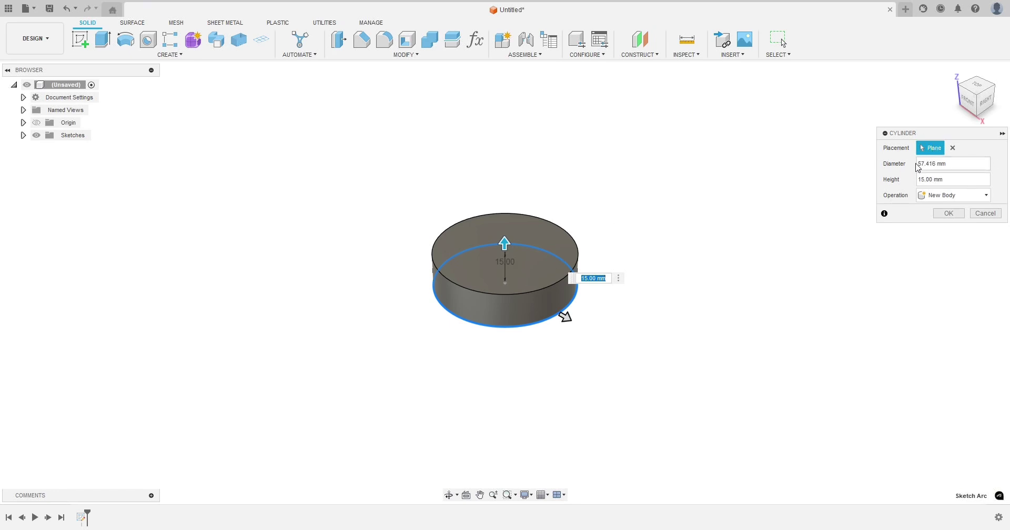
Set the cylinder's diameter to the Diameter parameter and its height to the Height parameter, and create it as a new body.
{"action": "left_click_drag", "start_coordinate": [955, 164], "coordinate": [917, 170]}
{"action": "type", "text": "Diameter"}
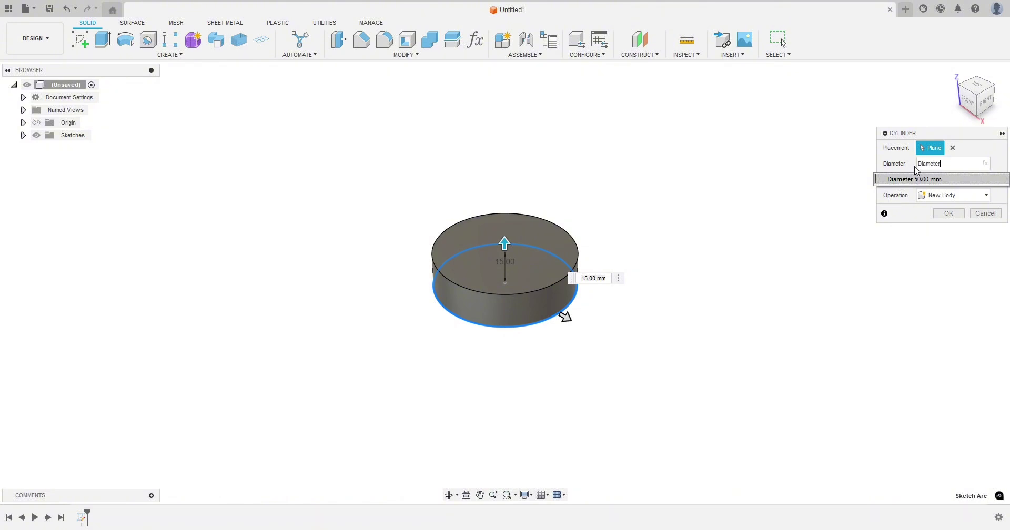
{"action": "key", "text": "Return"}
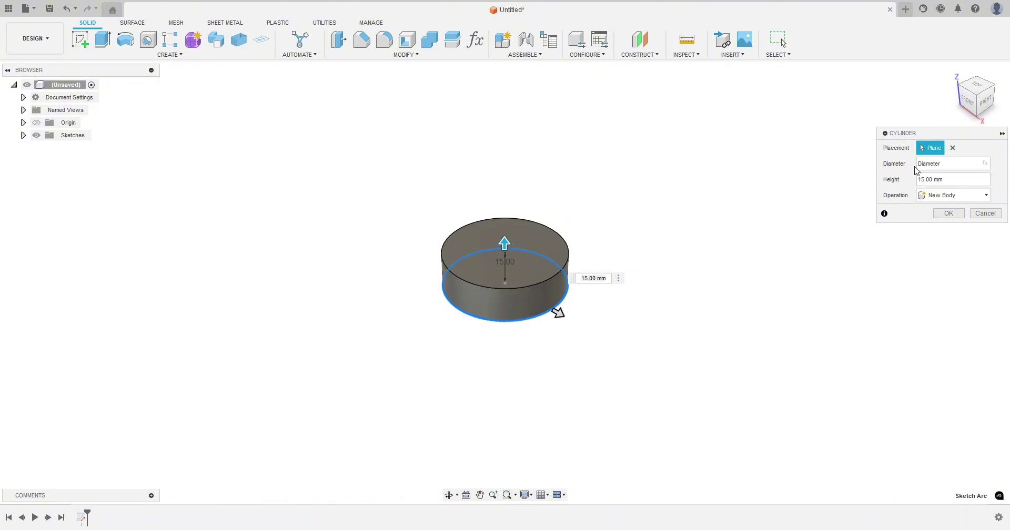
{"action": "left_click", "coordinate": [967, 175]}
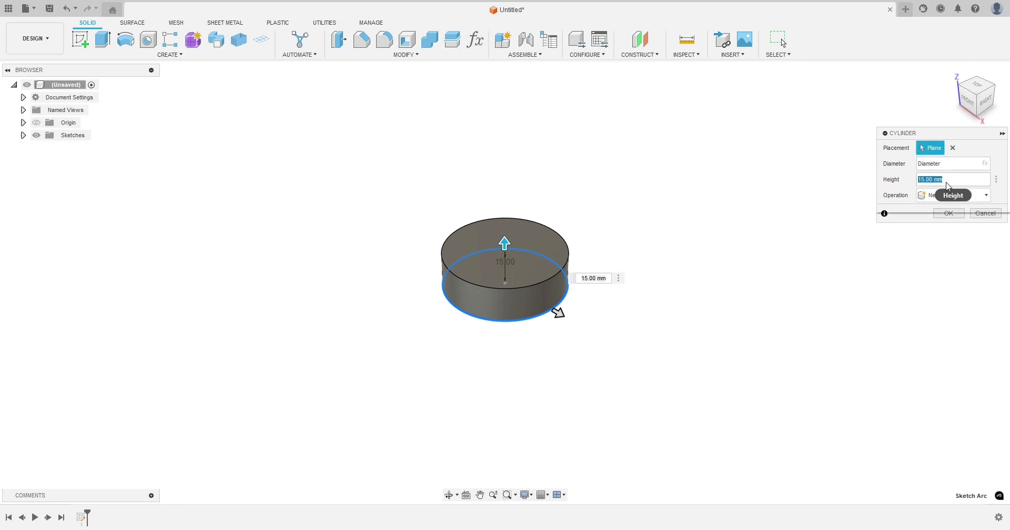
{"action": "type", "text": "Hei"}
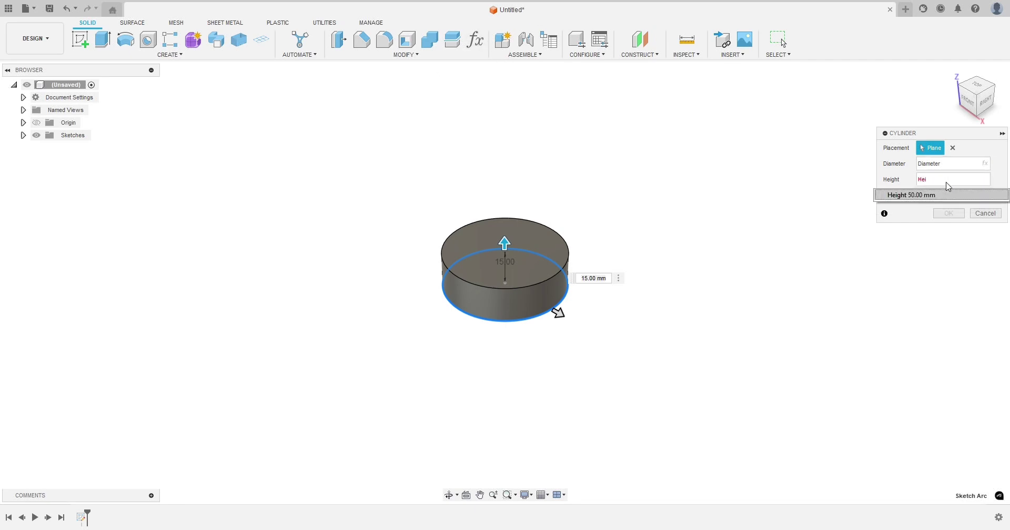
{"action": "left_click", "coordinate": [903, 195]}
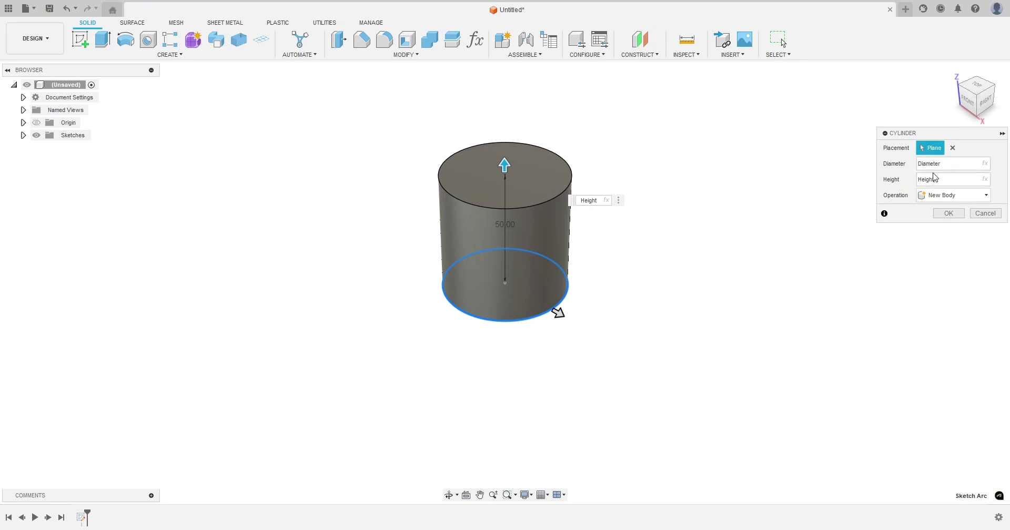
{"action": "left_click", "coordinate": [947, 213]}
Join a second, smaller cylinder about 36 mm in diameter to the centre of the first cylinder's top face.
{"action": "middle_click_drag", "start_coordinate": [743, 289], "coordinate": [687, 323]}
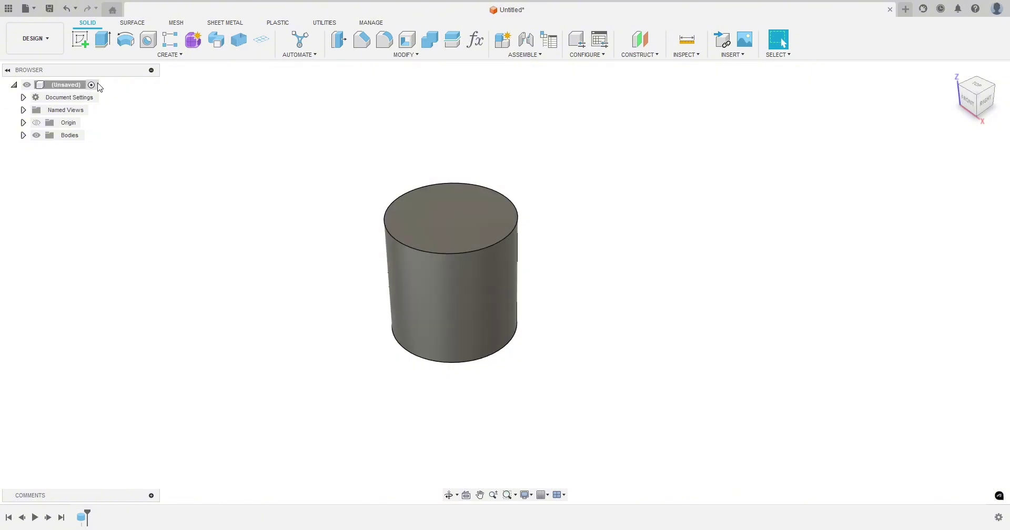
{"action": "left_click", "coordinate": [105, 54]}
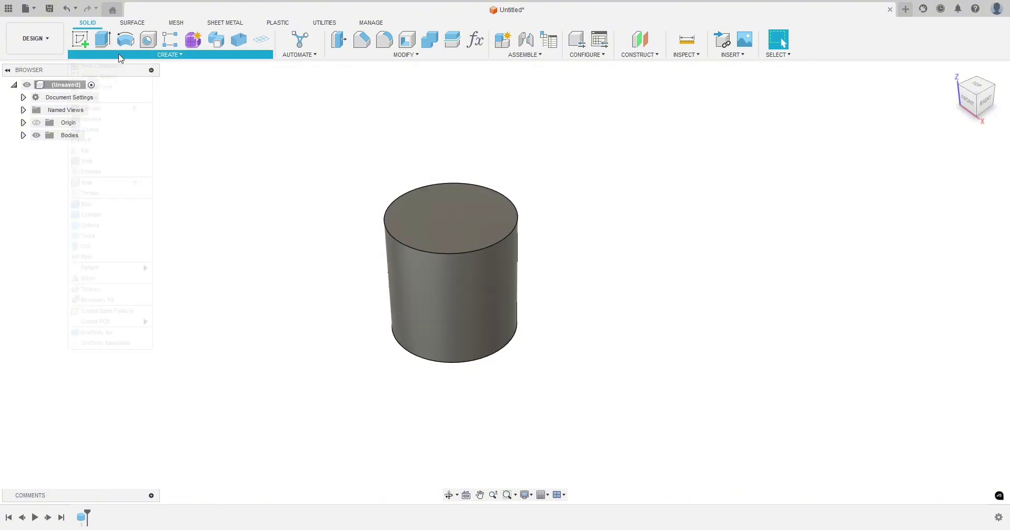
{"action": "left_click", "coordinate": [98, 215]}
{"action": "left_click", "coordinate": [421, 217]}
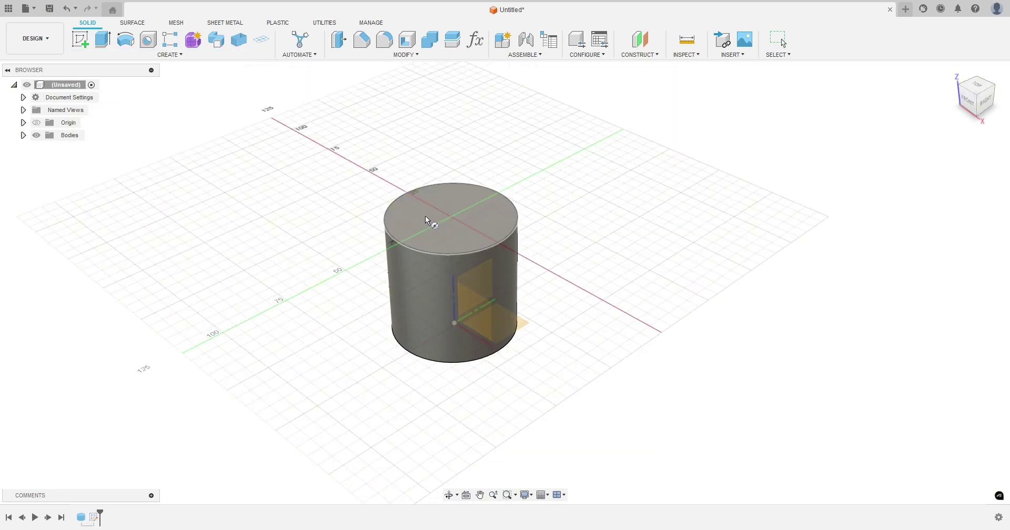
{"action": "left_click", "coordinate": [450, 219]}
{"action": "left_click", "coordinate": [497, 225]}
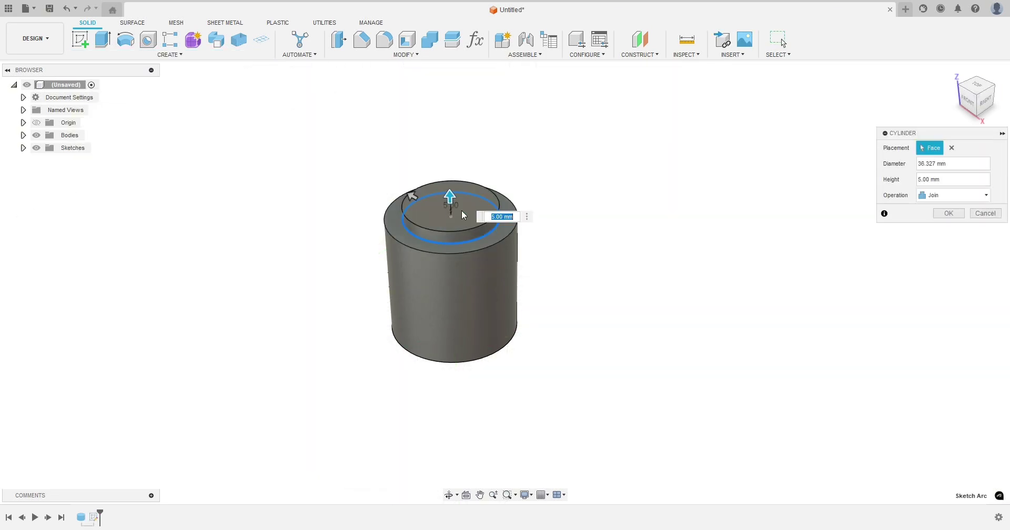
{"action": "key", "text": "Return"}
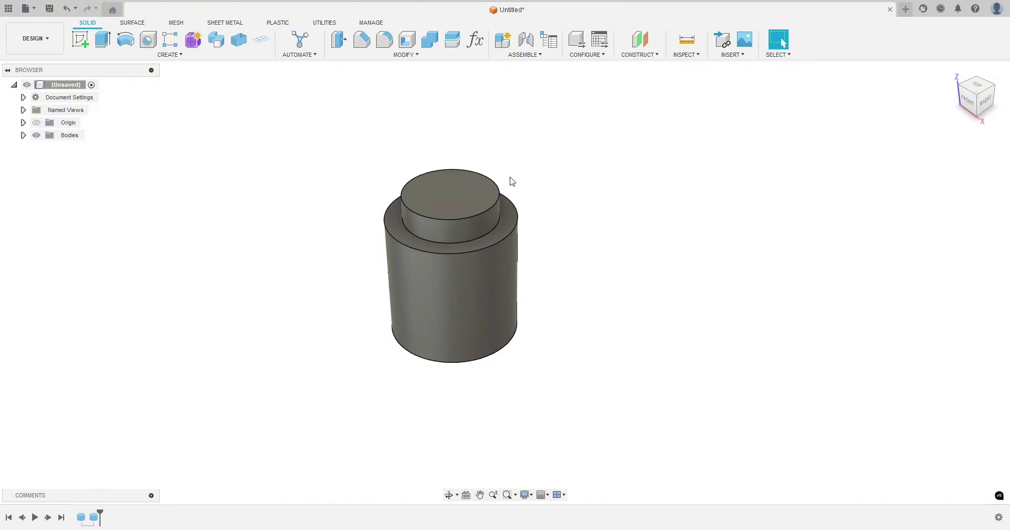
Measure the distance between the small cylinder's base edge and the large cylinder's outer top edge.
{"action": "scroll", "coordinate": [386, 241], "scroll_direction": "up", "scroll_amount": 4}
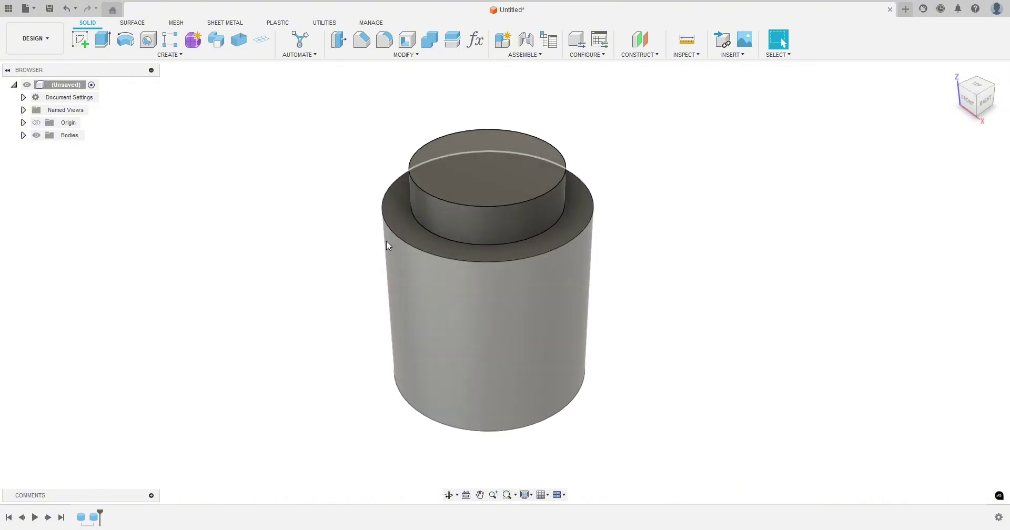
{"action": "scroll", "coordinate": [386, 243], "scroll_direction": "up", "scroll_amount": 2}
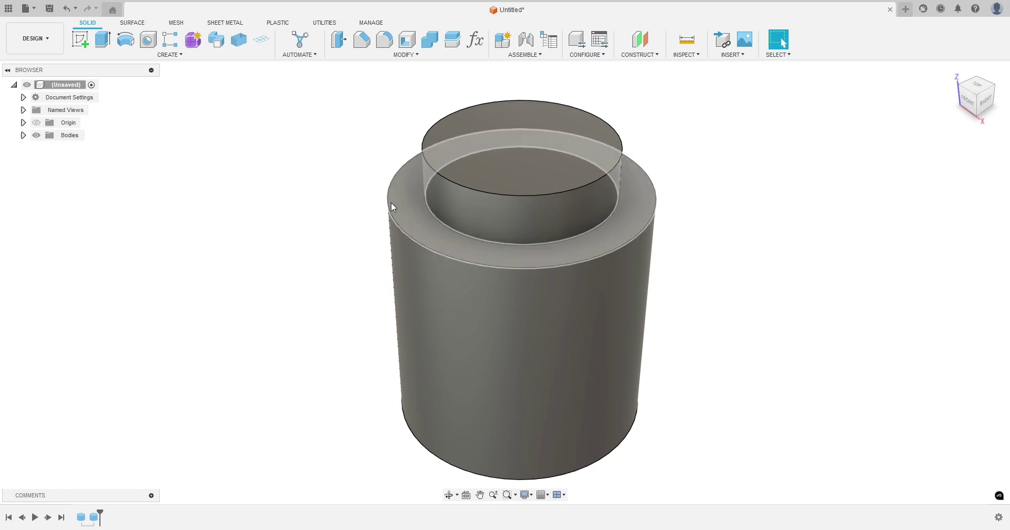
{"action": "left_click", "coordinate": [427, 210]}
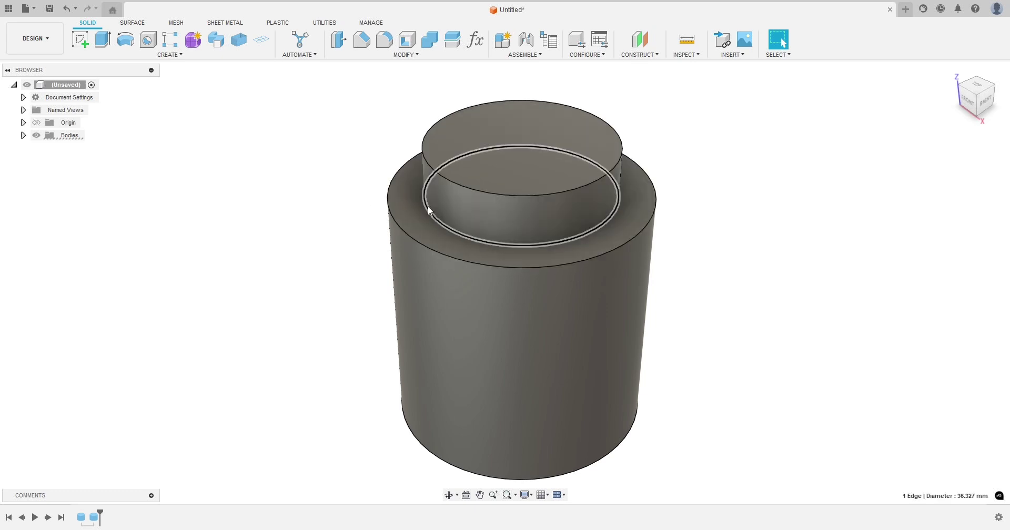
{"action": "left_click", "coordinate": [392, 208], "text": "ctrl"}
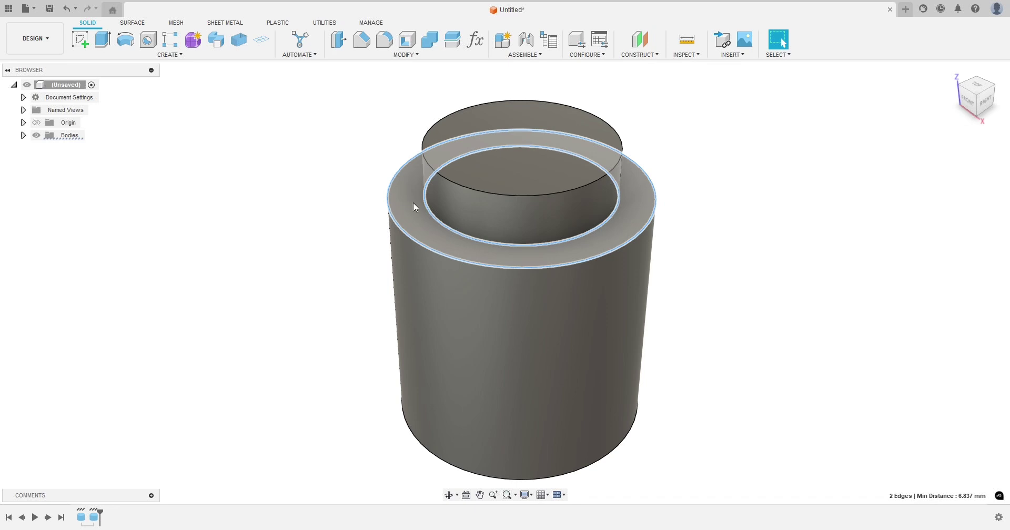
Clear the edge selection and delete the smaller cylinder feature from the top of the large cylinder.
{"action": "left_click", "coordinate": [354, 216]}
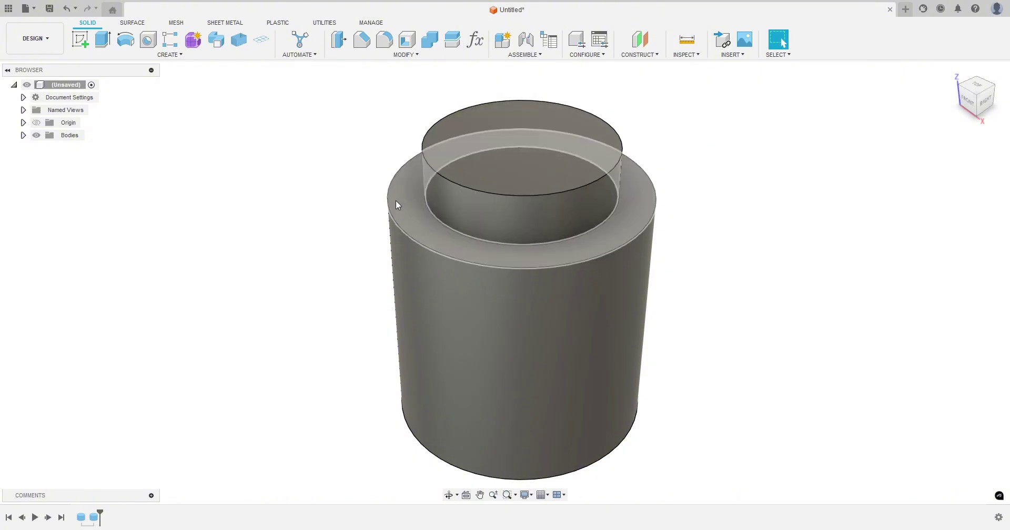
{"action": "scroll", "coordinate": [305, 239], "scroll_direction": "down", "scroll_amount": 2}
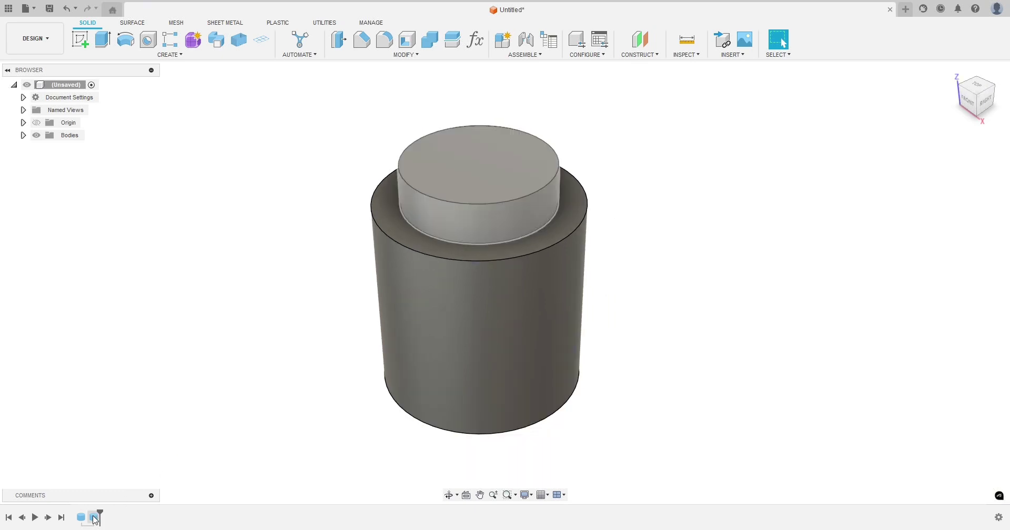
{"action": "right_click", "coordinate": [94, 519]}
{"action": "left_click", "coordinate": [117, 441]}
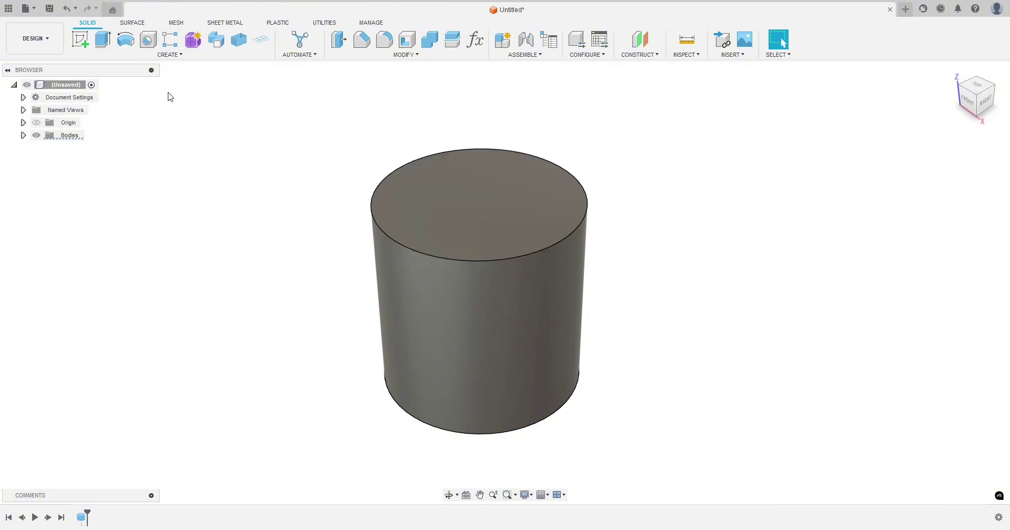
Start a new Cylinder centred on the large cylinder's top face, about 38 mm in diameter and 10 mm high.
{"action": "left_click", "coordinate": [171, 55]}
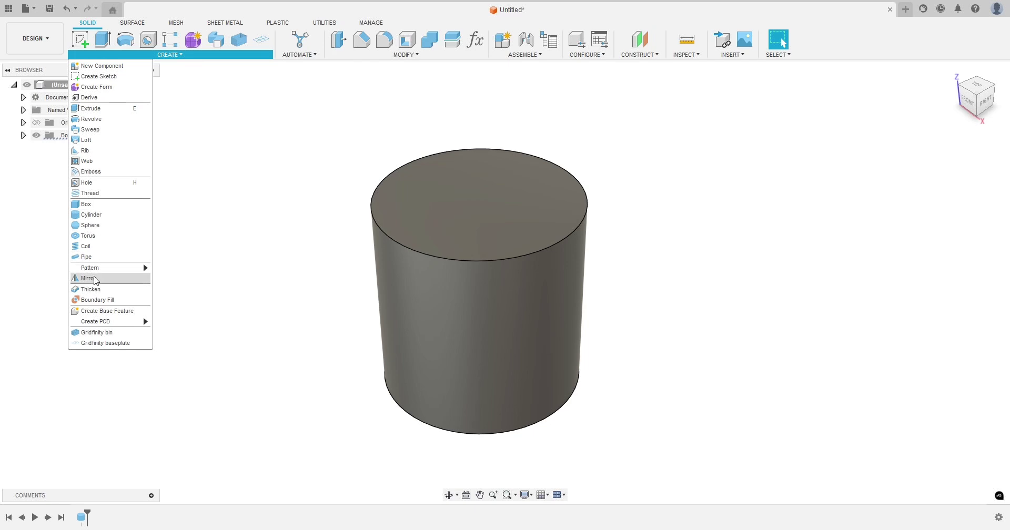
{"action": "left_click", "coordinate": [93, 216]}
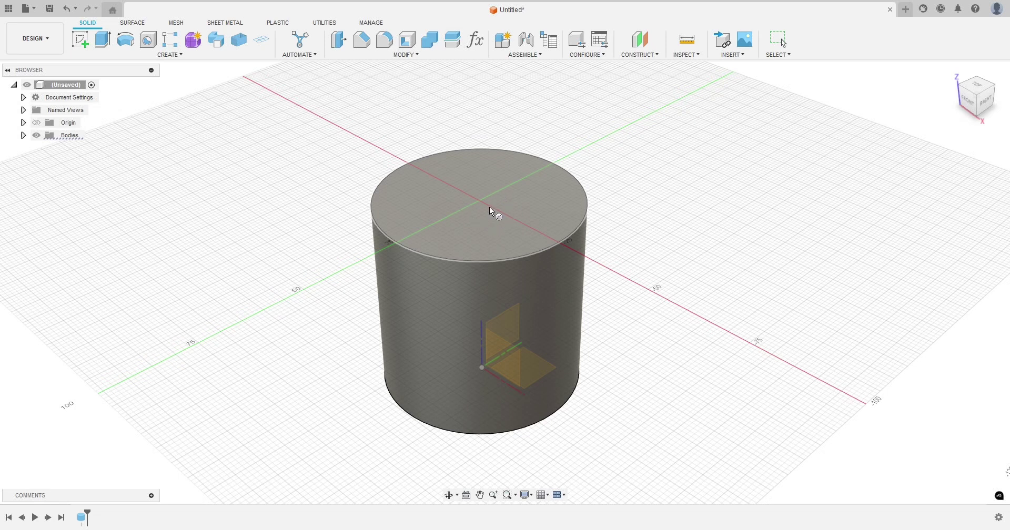
{"action": "left_click", "coordinate": [515, 203]}
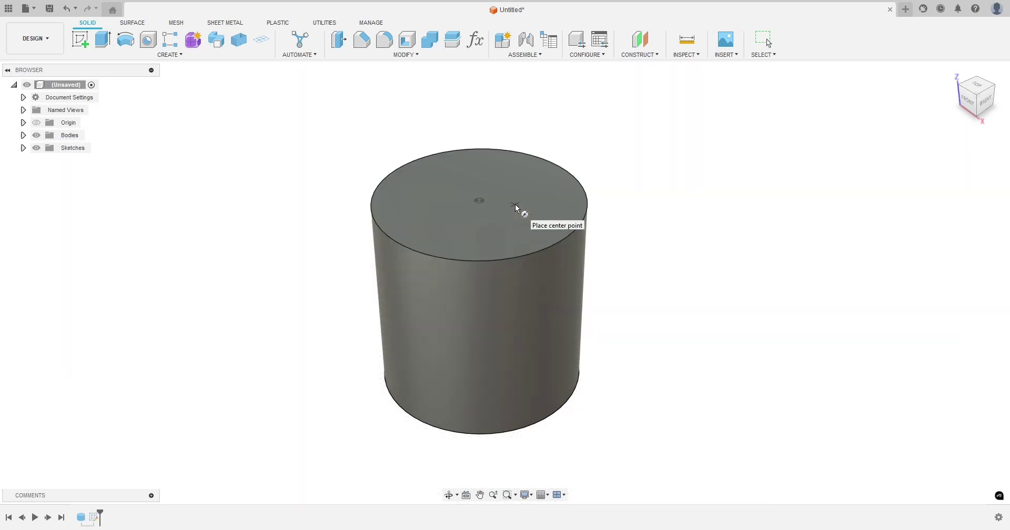
{"action": "left_click", "coordinate": [479, 201]}
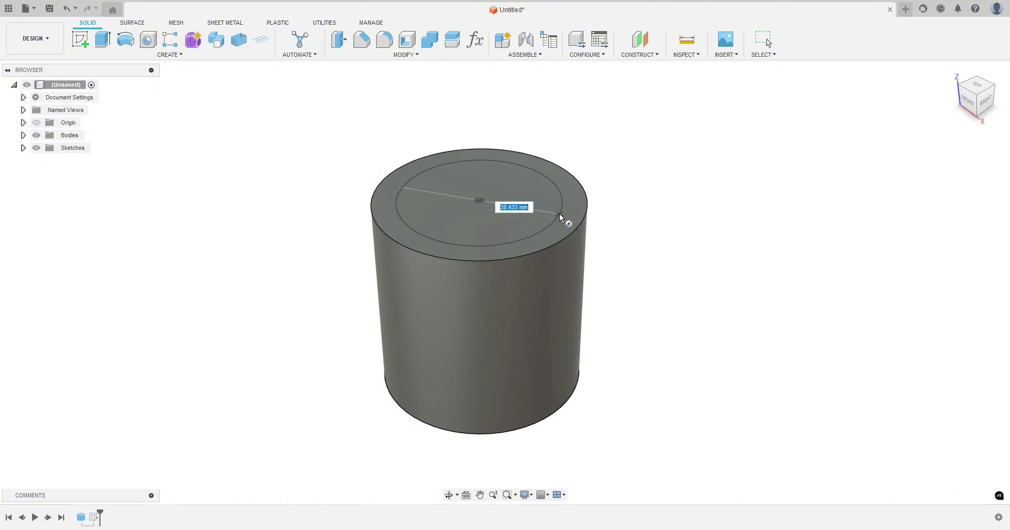
{"action": "left_click", "coordinate": [560, 215]}
{"action": "type", "text": "10"}
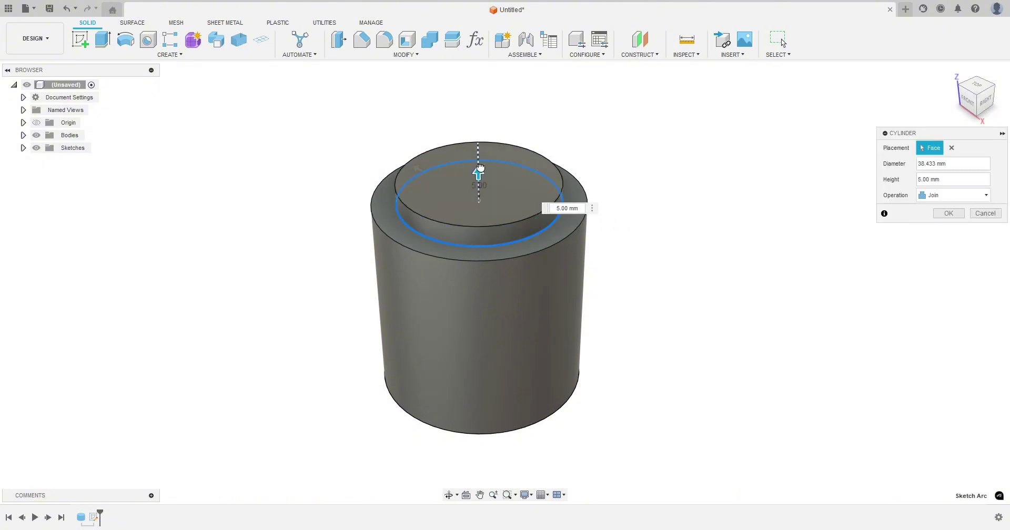
{"action": "key", "text": "Tab"}
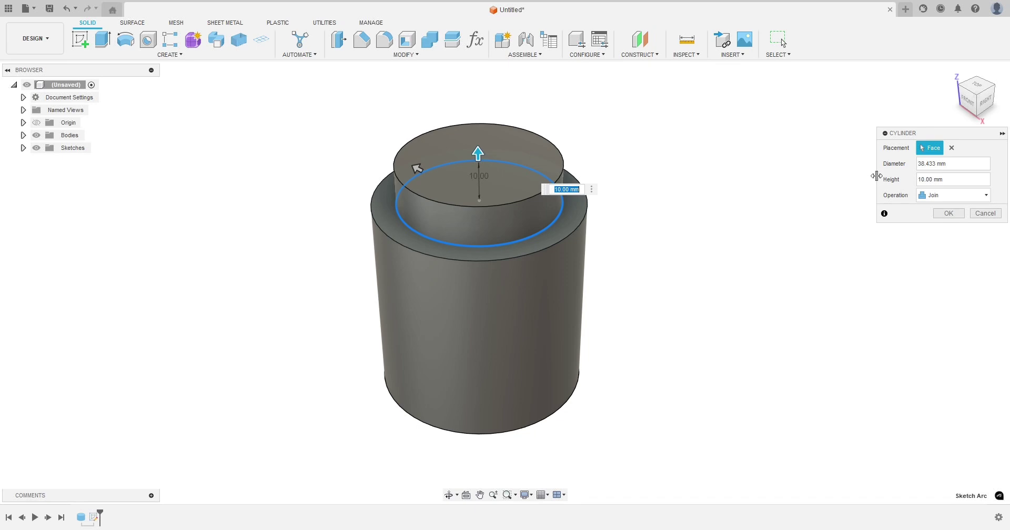
Set the new cylinder's diameter to the expression Diameter - (WallThickness+1)*2 and join it to the body.
{"action": "left_click_drag", "start_coordinate": [877, 176], "coordinate": [770, 176]}
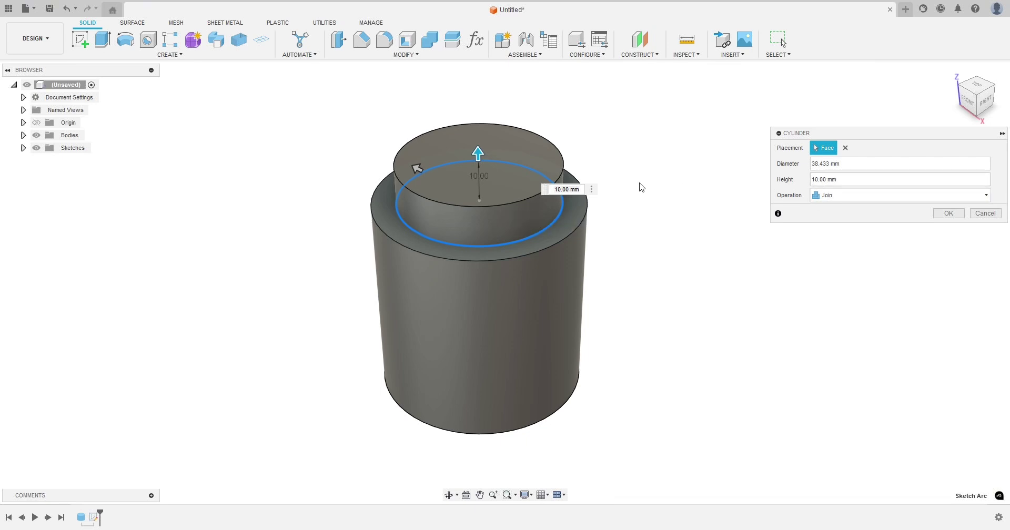
{"action": "left_click", "coordinate": [851, 170]}
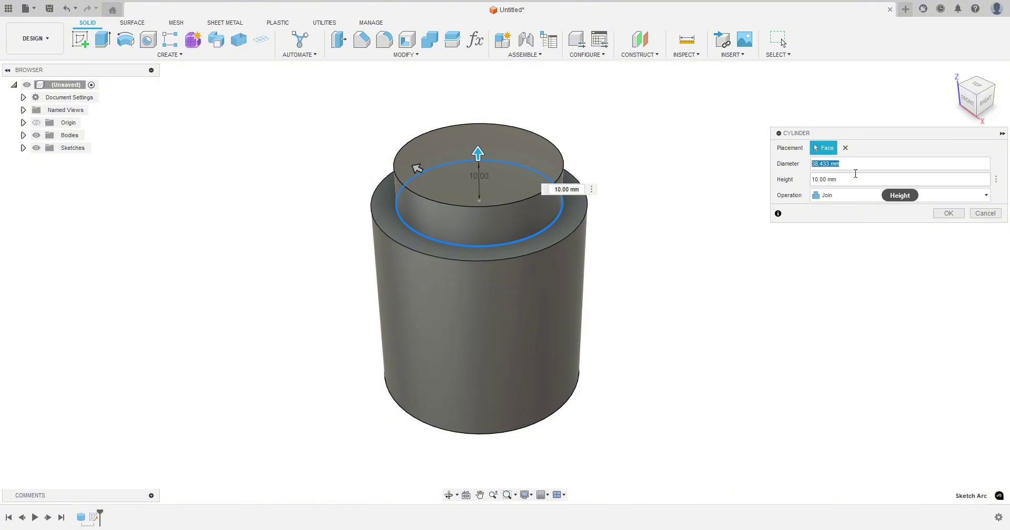
{"action": "type", "text": "Dia"}
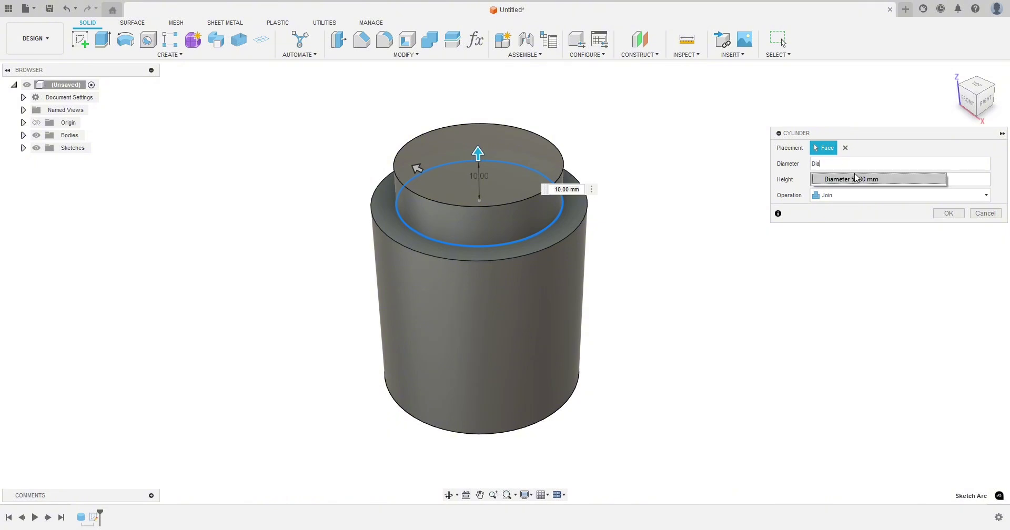
{"action": "type", "text": "m"}
{"action": "left_click", "coordinate": [855, 175]}
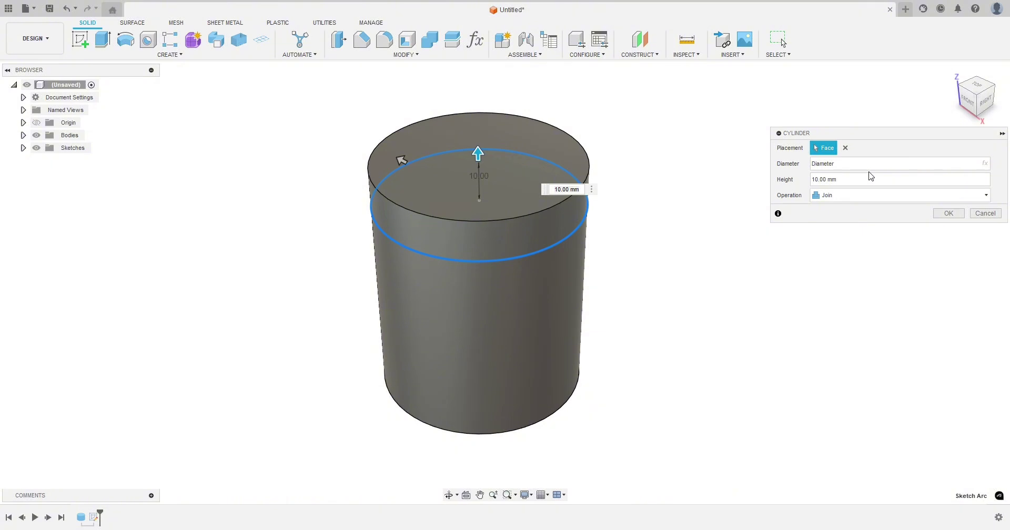
{"action": "type", "text": "- "}
{"action": "type", "text": "(Wwa"}
{"action": "key", "text": "BackSpace"}
{"action": "key", "text": "BackSpace"}
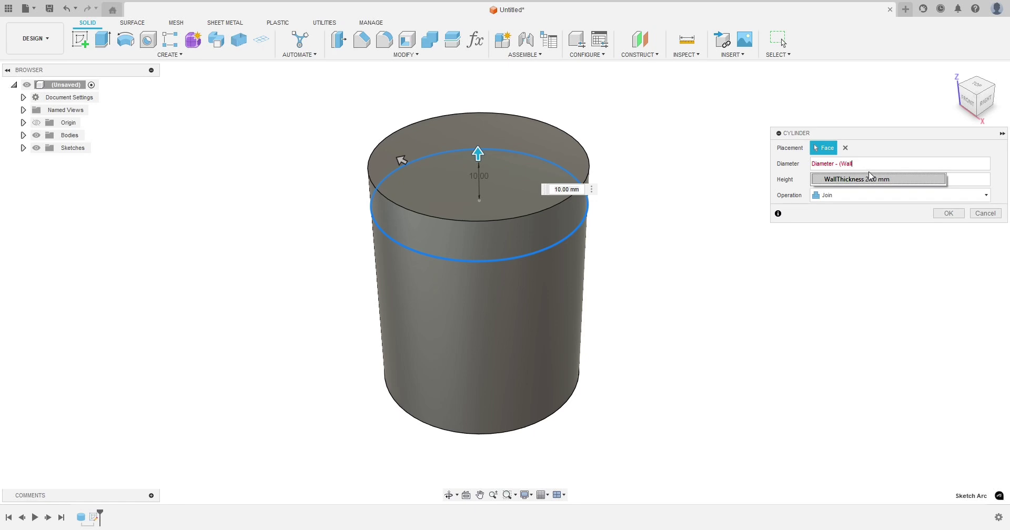
{"action": "type", "text": "all"}
{"action": "left_click", "coordinate": [870, 178]}
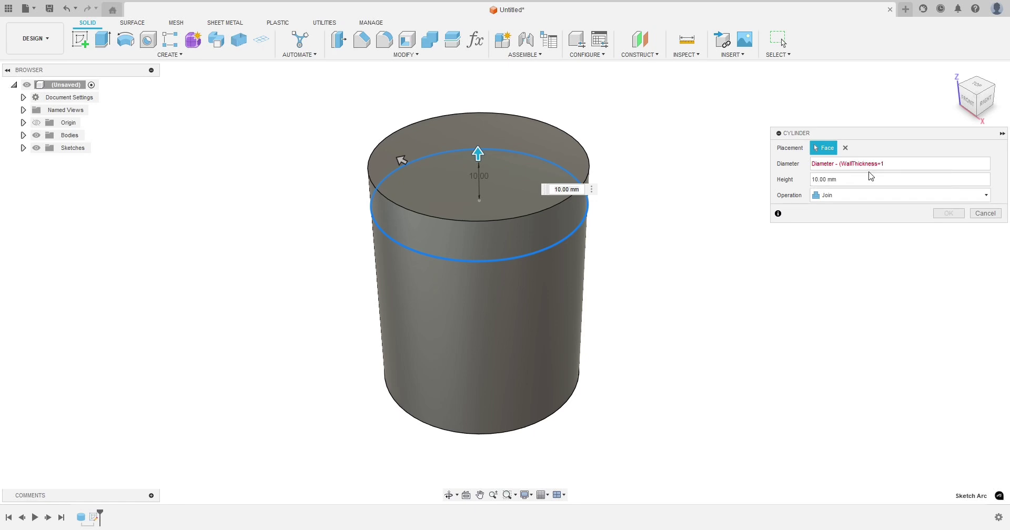
{"action": "type", "text": "+1)"}
{"action": "key", "text": "Return"}
{"action": "type", "text": "*2"}
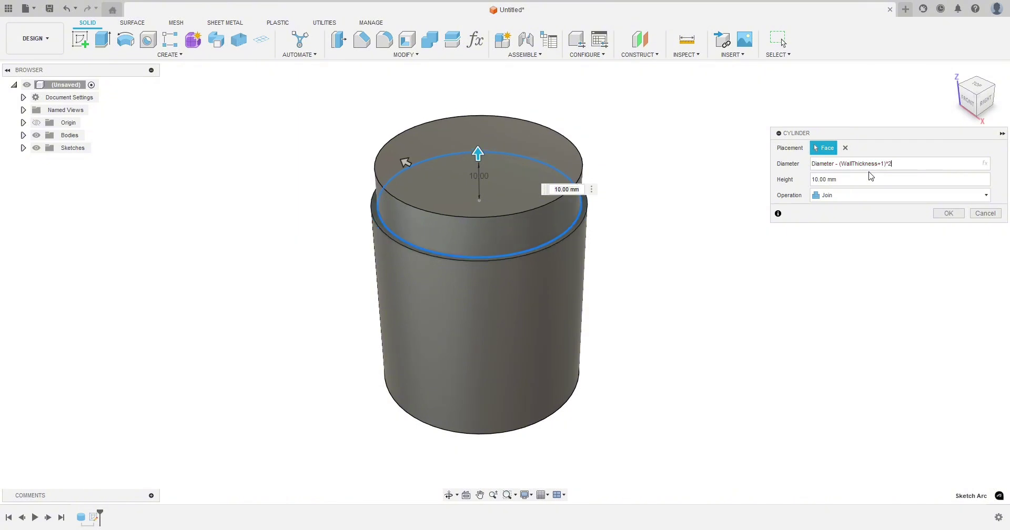
{"action": "key", "text": "Return"}
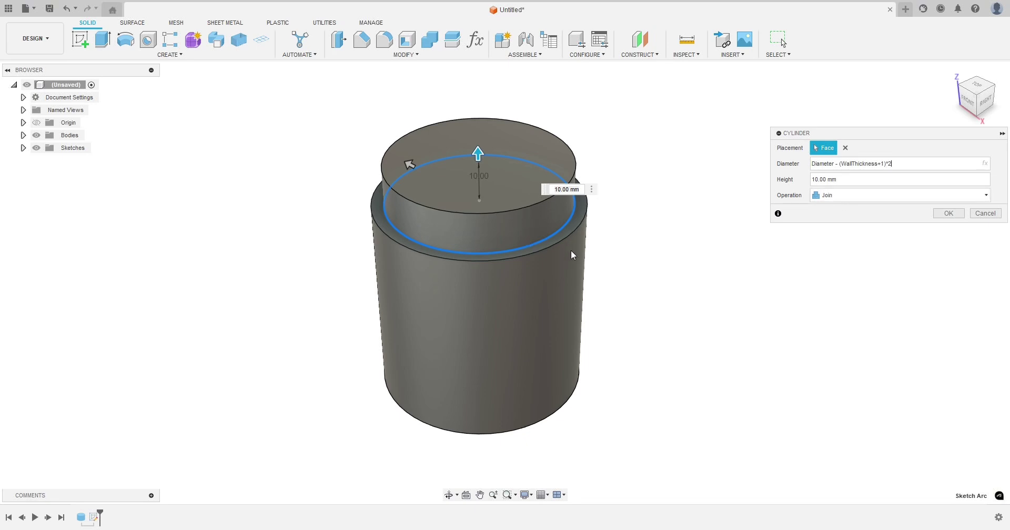
{"action": "left_click", "coordinate": [949, 213]}
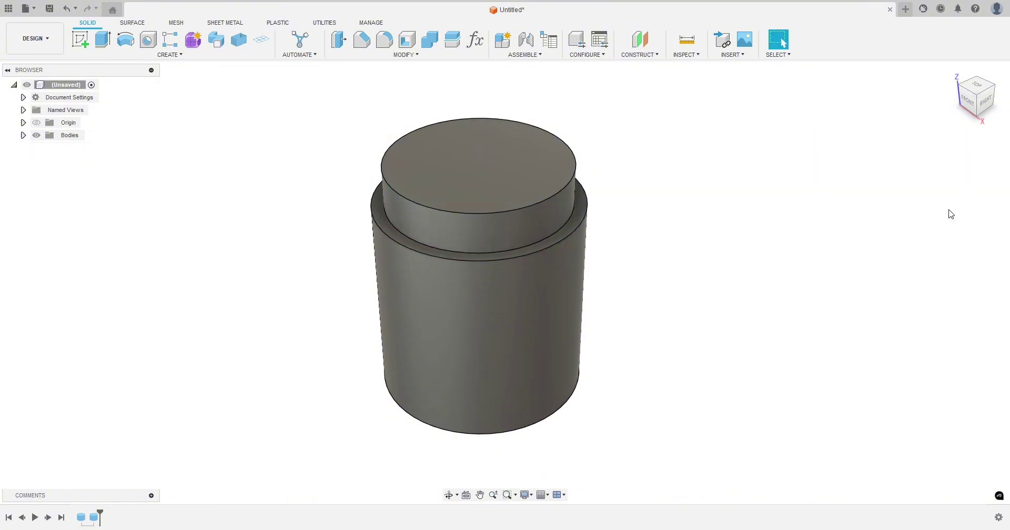
Review the WallThickness value among the user parameters.
{"action": "middle_click_drag", "start_coordinate": [667, 277], "coordinate": [671, 274], "text": "shift"}
{"action": "left_click", "coordinate": [475, 40]}
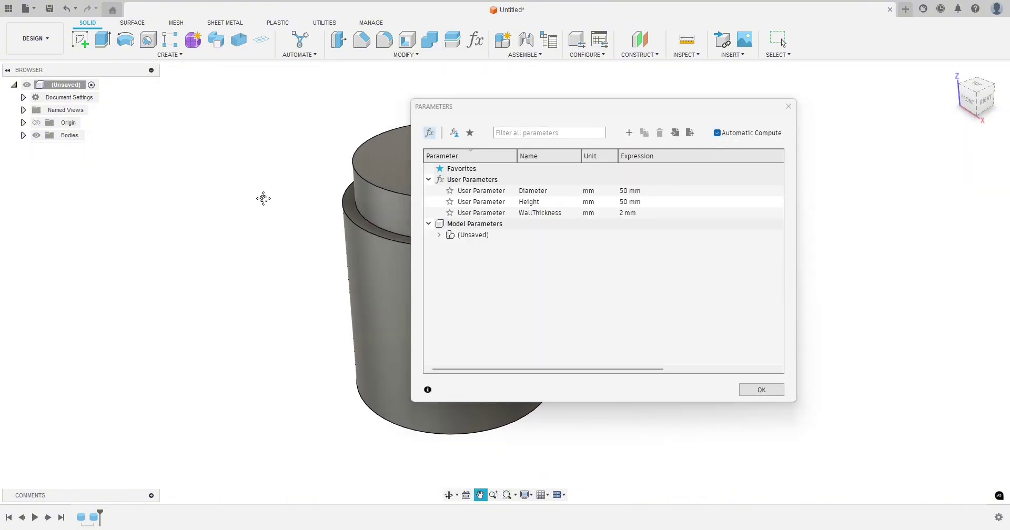
{"action": "left_click_drag", "start_coordinate": [606, 111], "coordinate": [758, 91]}
{"action": "left_click", "coordinate": [772, 192]}
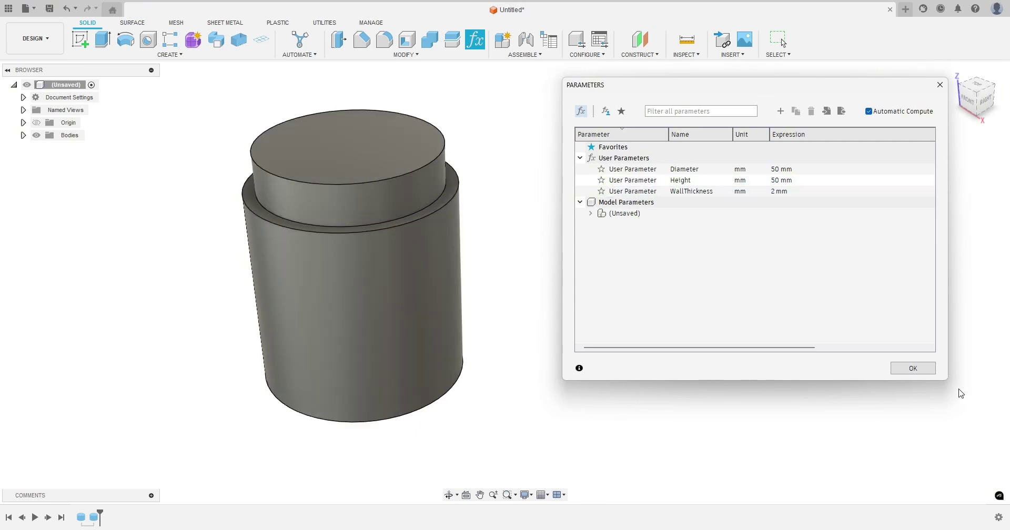
{"action": "left_click", "coordinate": [914, 368]}
Measure the distance between the upper cylinder's base edge and the large cylinder's outer top edge.
{"action": "left_click", "coordinate": [257, 198]}
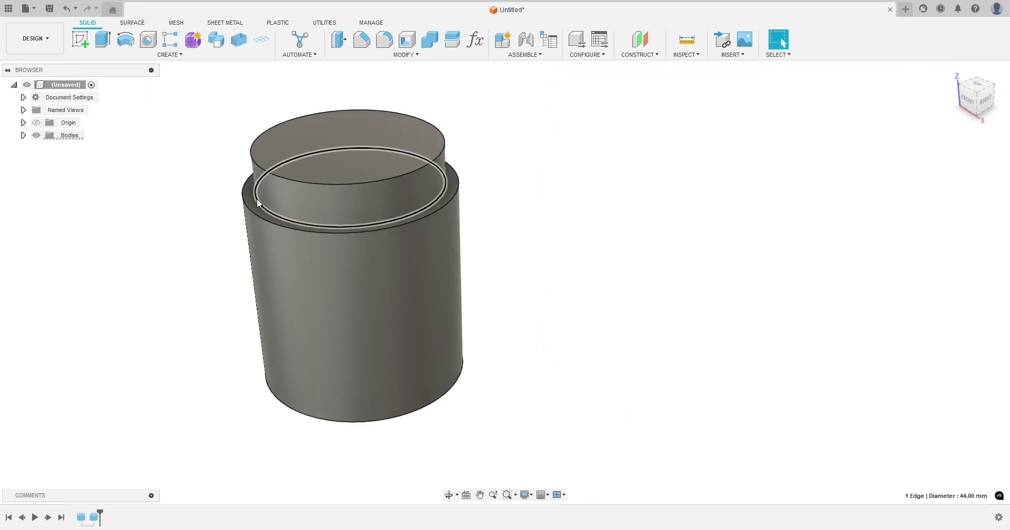
{"action": "left_click", "coordinate": [254, 214], "text": "shift"}
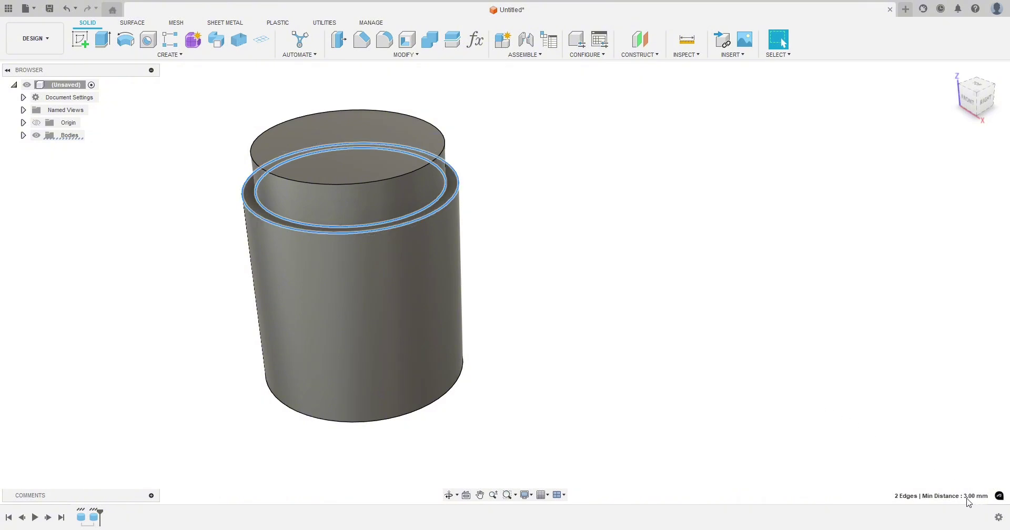
{"action": "key", "text": "Escape"}
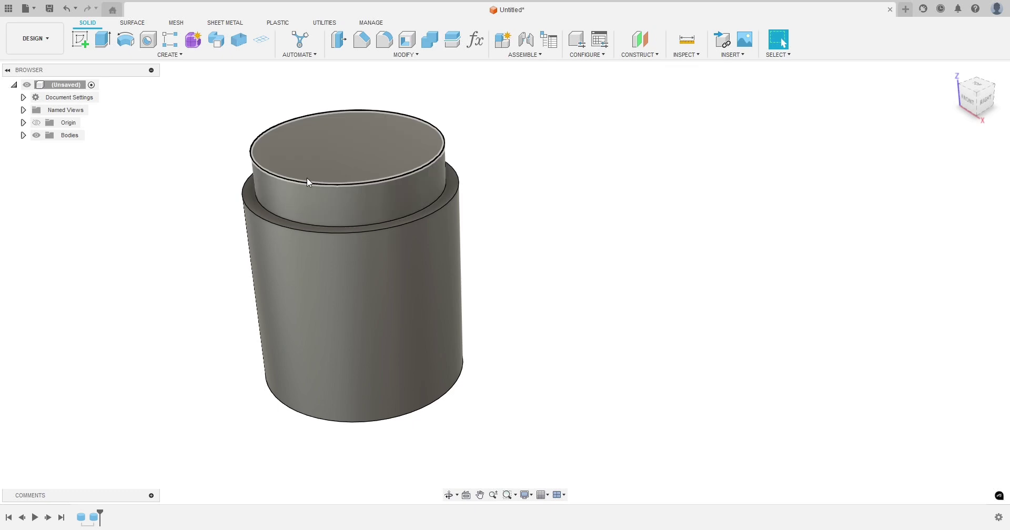
Set the WallThickness parameter to 1 mm and measure the gap between the two cylinders' edges on the top face.
{"action": "left_click", "coordinate": [473, 49]}
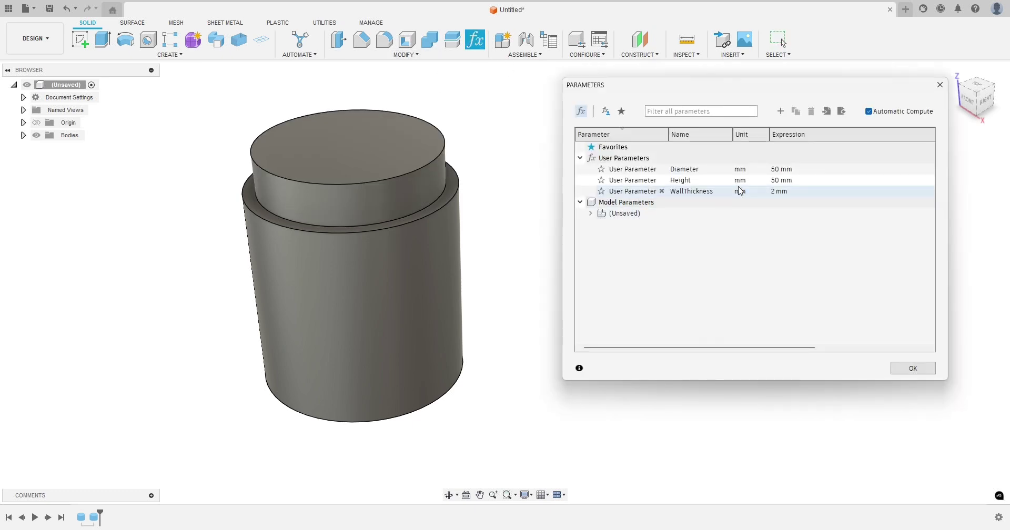
{"action": "left_click", "coordinate": [777, 192]}
{"action": "type", "text": "1"}
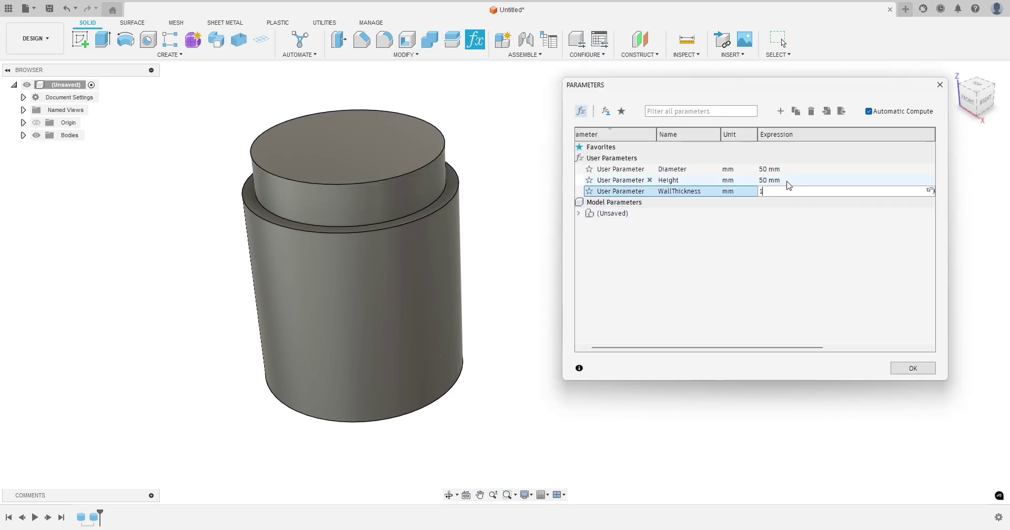
{"action": "key", "text": "Return"}
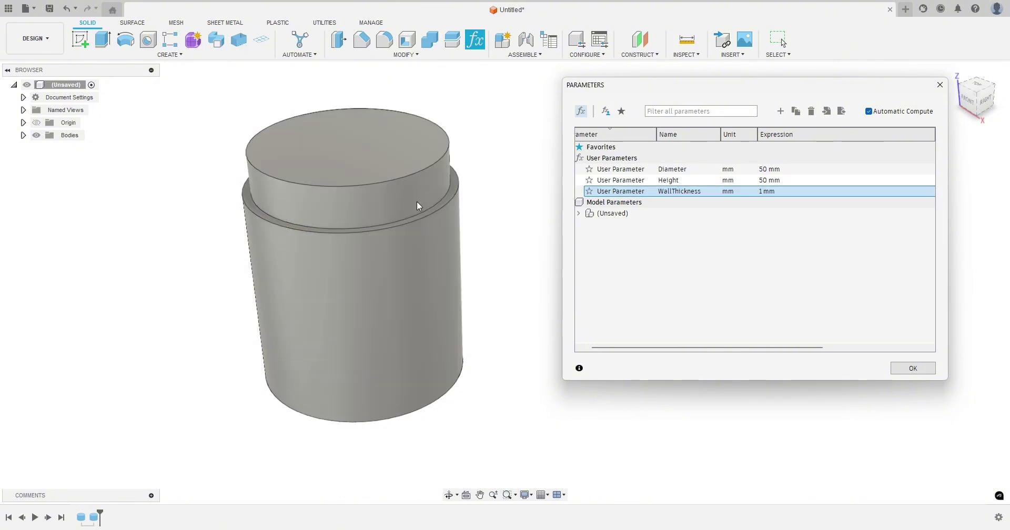
{"action": "left_click", "coordinate": [901, 367]}
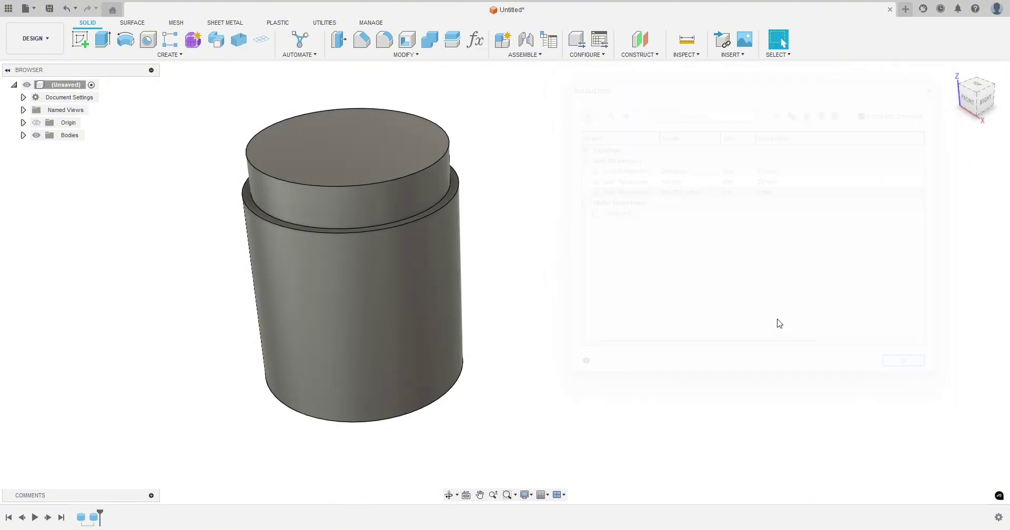
{"action": "left_click", "coordinate": [255, 202]}
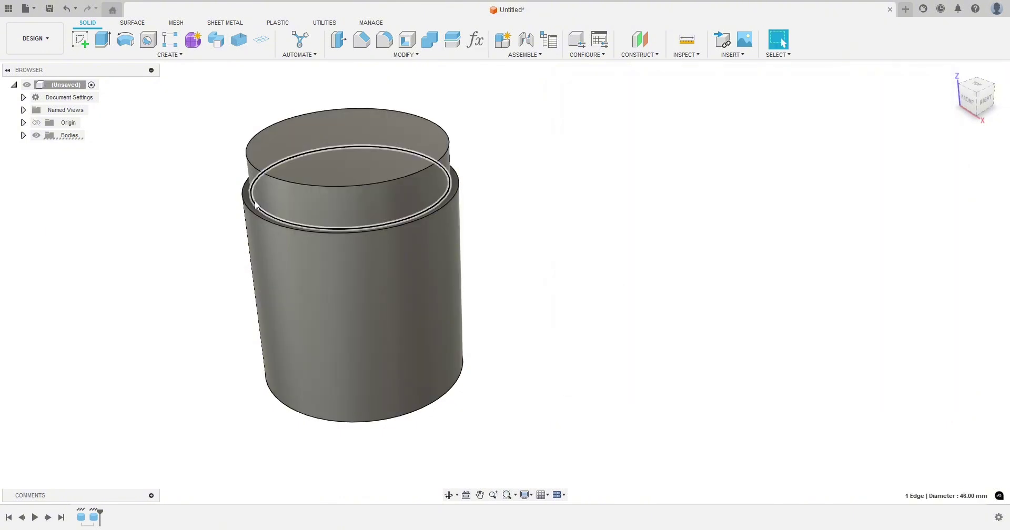
{"action": "left_click", "coordinate": [252, 213], "text": "ctrl"}
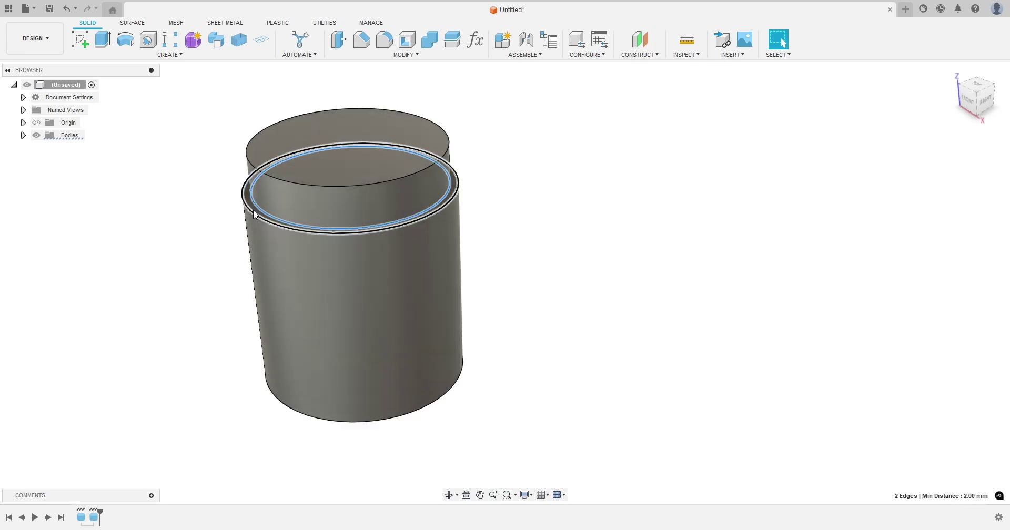
Set the WallThickness parameter to 2 mm and clear the edge selection.
{"action": "left_click", "coordinate": [475, 40]}
{"action": "left_click", "coordinate": [774, 191]}
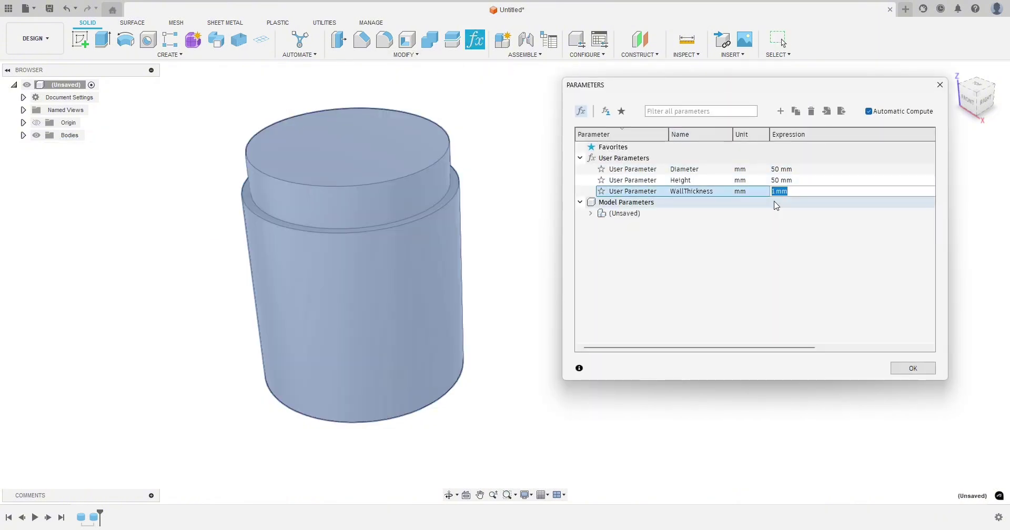
{"action": "type", "text": "2"}
{"action": "key", "text": "Return"}
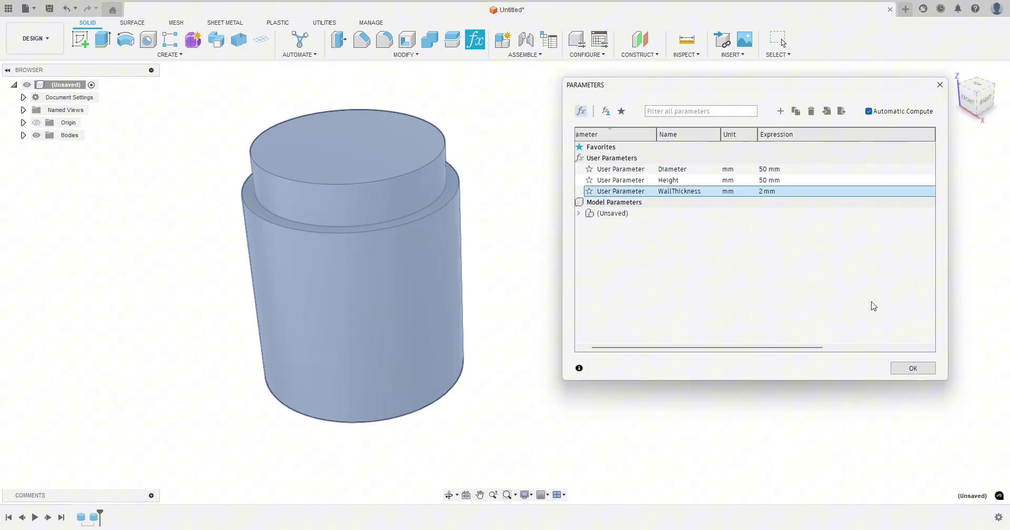
{"action": "left_click", "coordinate": [912, 368]}
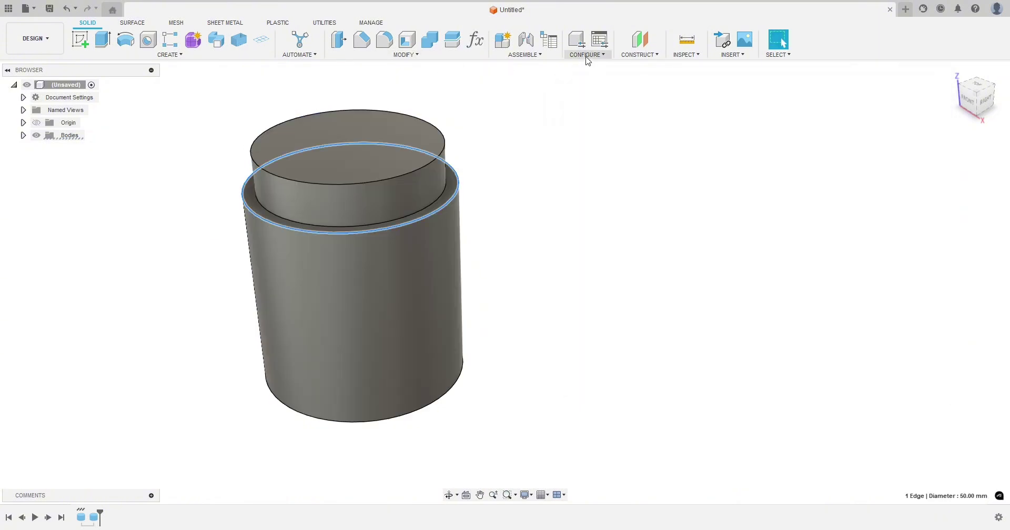
{"action": "left_click", "coordinate": [480, 142]}
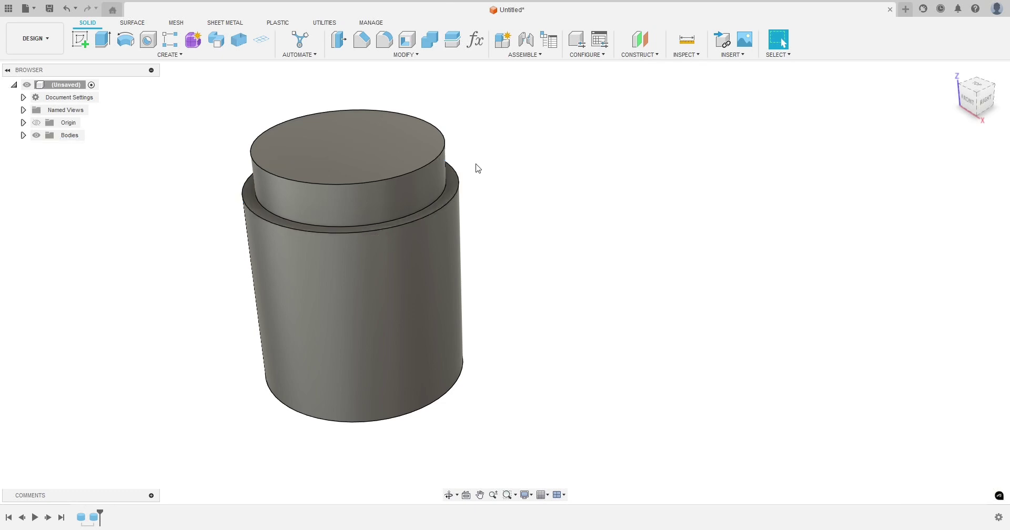
Create a section analysis of the stepped cylinder on the XZ plane, flipped so the cut face points to the front.
{"action": "middle_click_drag", "start_coordinate": [476, 165], "coordinate": [586, 223], "text": "shift"}
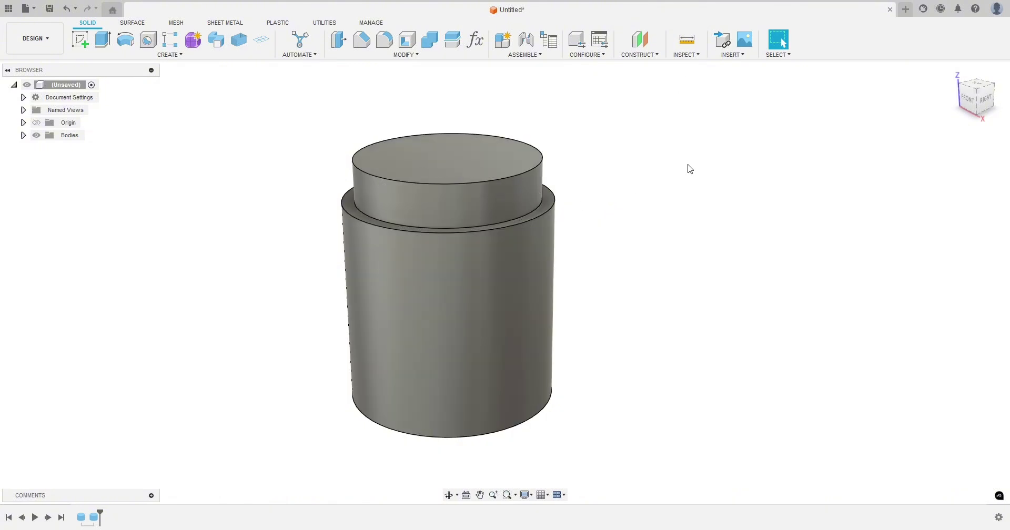
{"action": "left_click", "coordinate": [687, 55]}
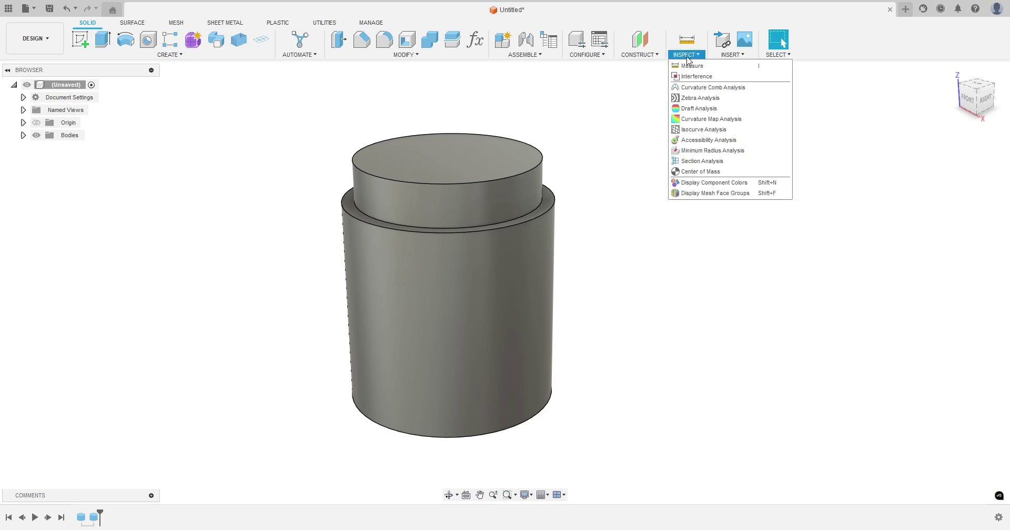
{"action": "left_click", "coordinate": [696, 162]}
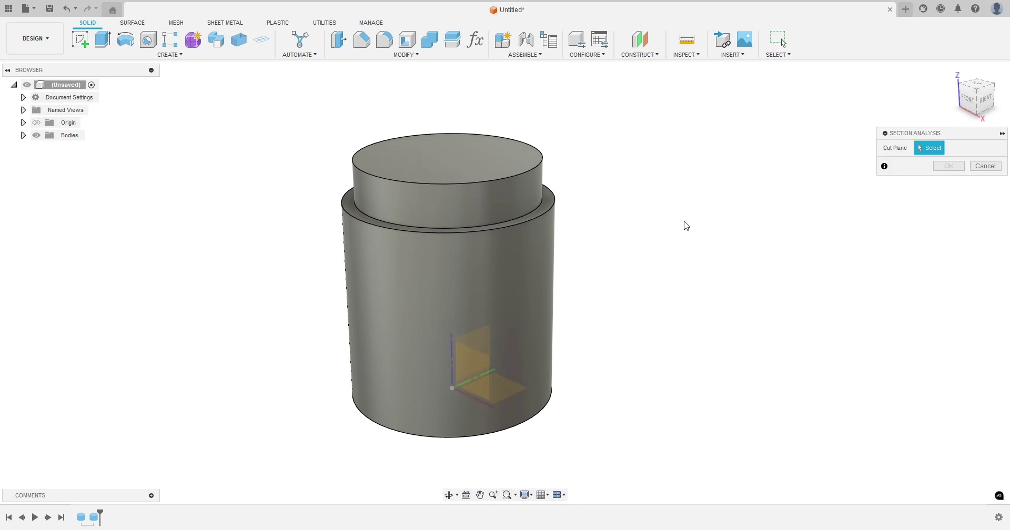
{"action": "middle_click_drag", "start_coordinate": [668, 241], "coordinate": [615, 253], "text": "shift"}
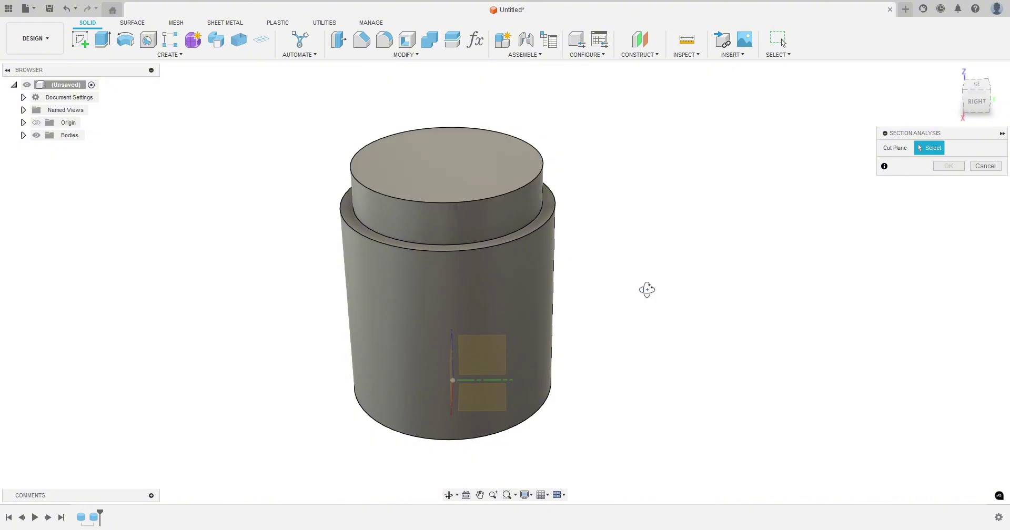
{"action": "middle_click_drag", "start_coordinate": [647, 288], "coordinate": [495, 357], "text": "shift"}
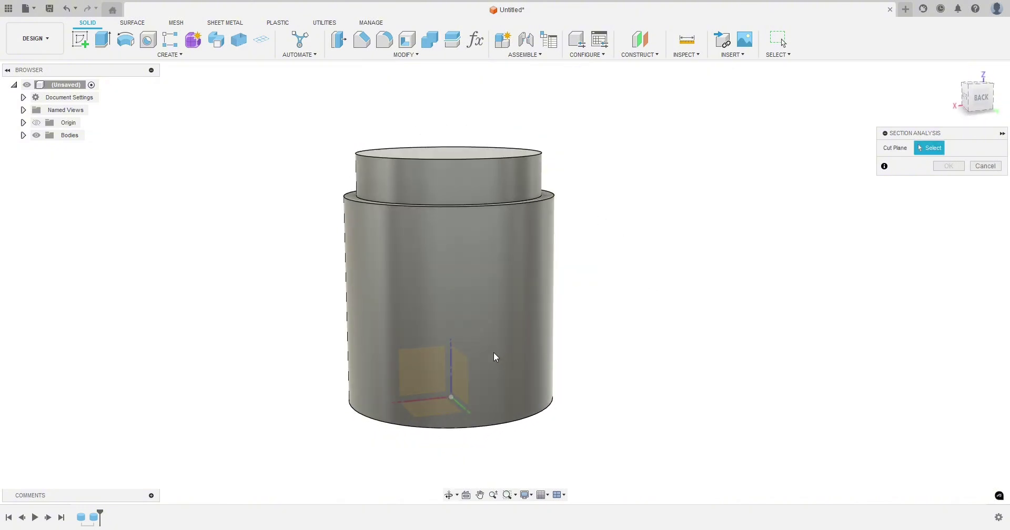
{"action": "middle_click_drag", "start_coordinate": [621, 316], "coordinate": [744, 318], "text": "shift"}
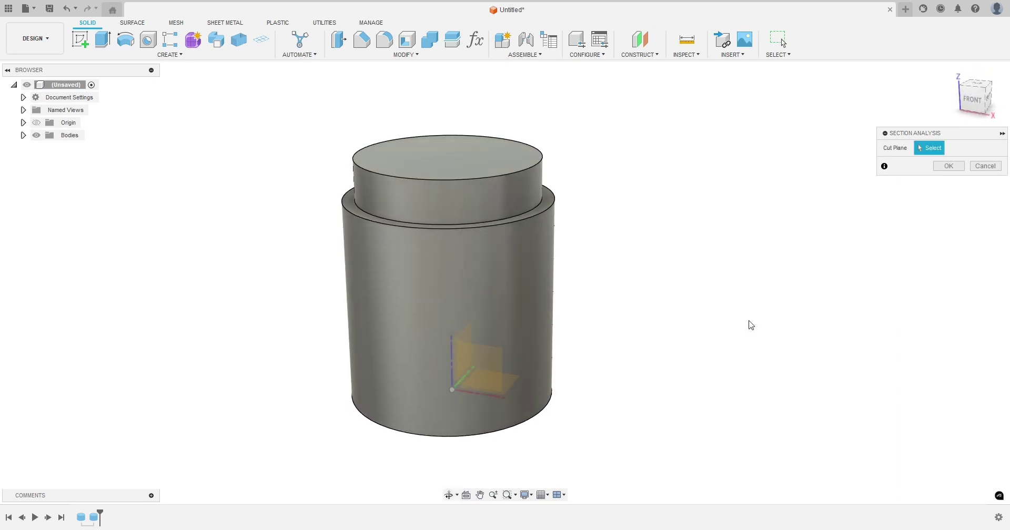
{"action": "left_click", "coordinate": [475, 355]}
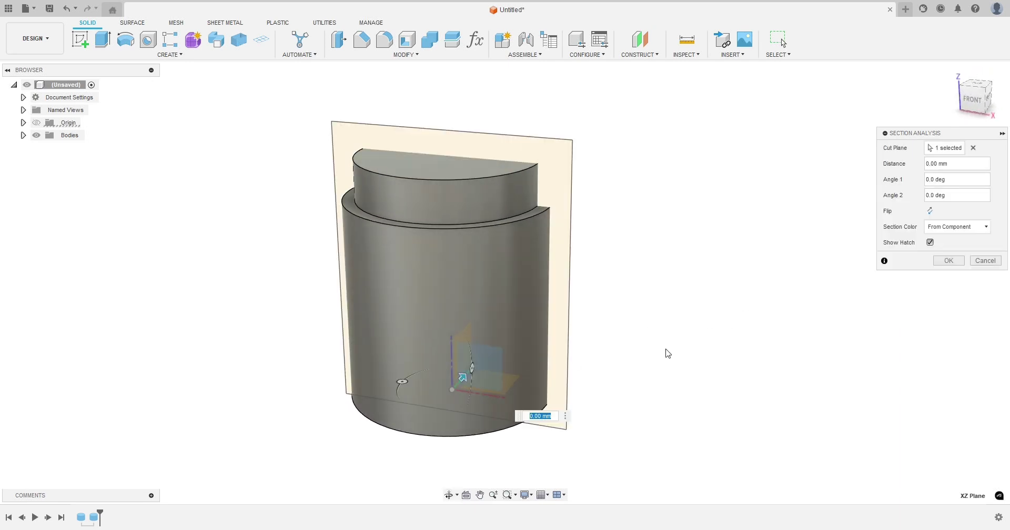
{"action": "mouse_move", "coordinate": [721, 345]}
{"action": "middle_mouse_down", "text": "shift"}
{"action": "mouse_move", "coordinate": [585, 338]}
{"action": "mouse_move", "coordinate": [726, 337]}
{"action": "middle_mouse_up", "text": "shift"}
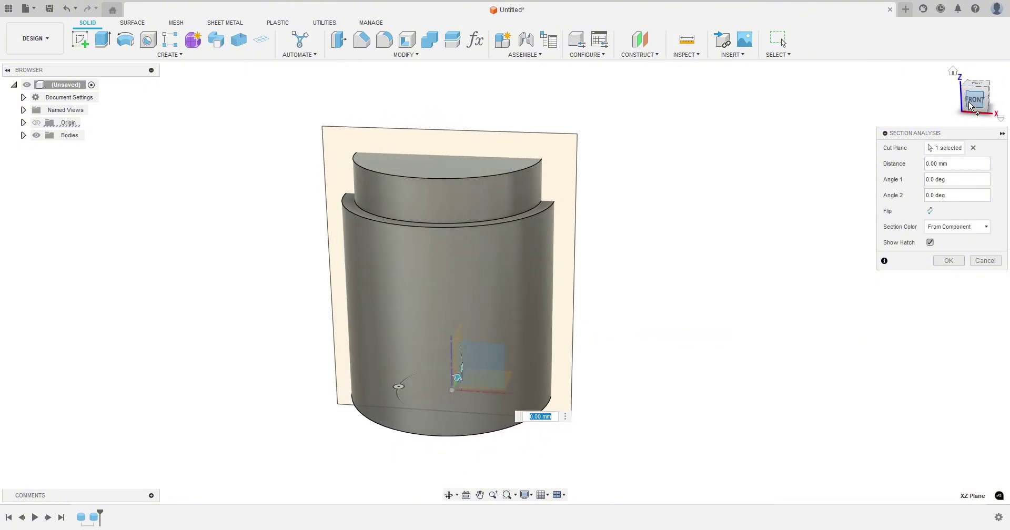
{"action": "left_click", "coordinate": [930, 211]}
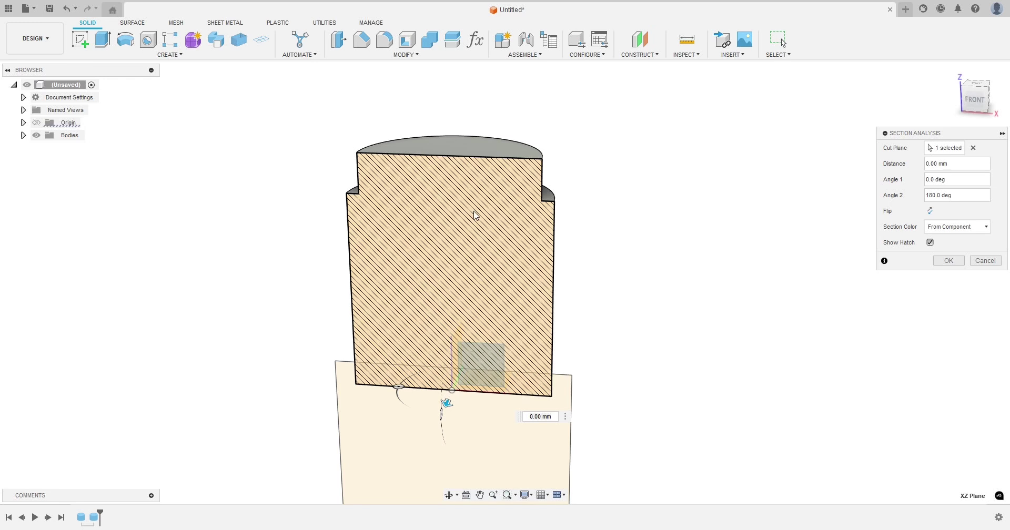
{"action": "left_click", "coordinate": [942, 266]}
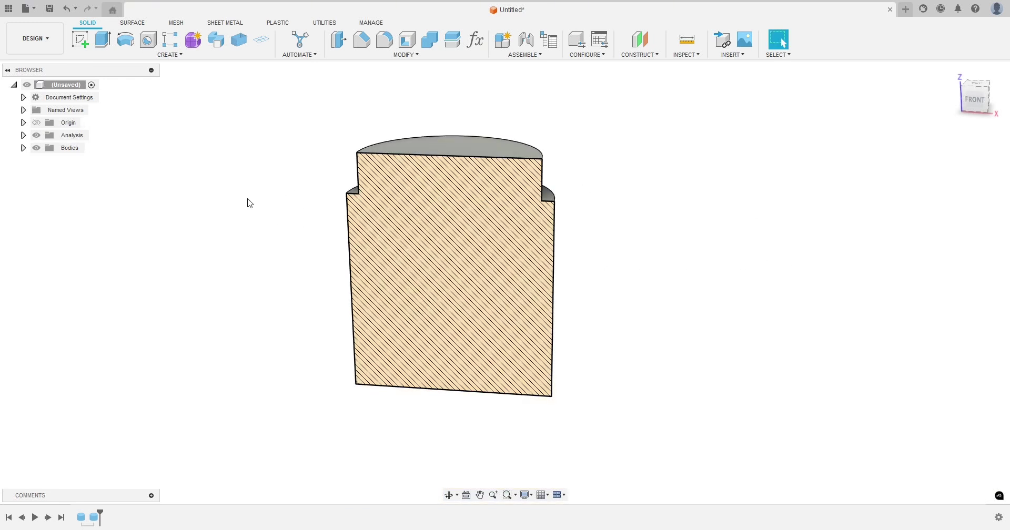
Toggle the visibility of the section analysis to compare the cut and full views, leaving the analysis hidden.
{"action": "mouse_move", "coordinate": [262, 205]}
{"action": "middle_mouse_down", "text": "shift"}
{"action": "mouse_move", "coordinate": [248, 207]}
{"action": "mouse_move", "coordinate": [258, 224]}
{"action": "middle_mouse_up", "text": "shift"}
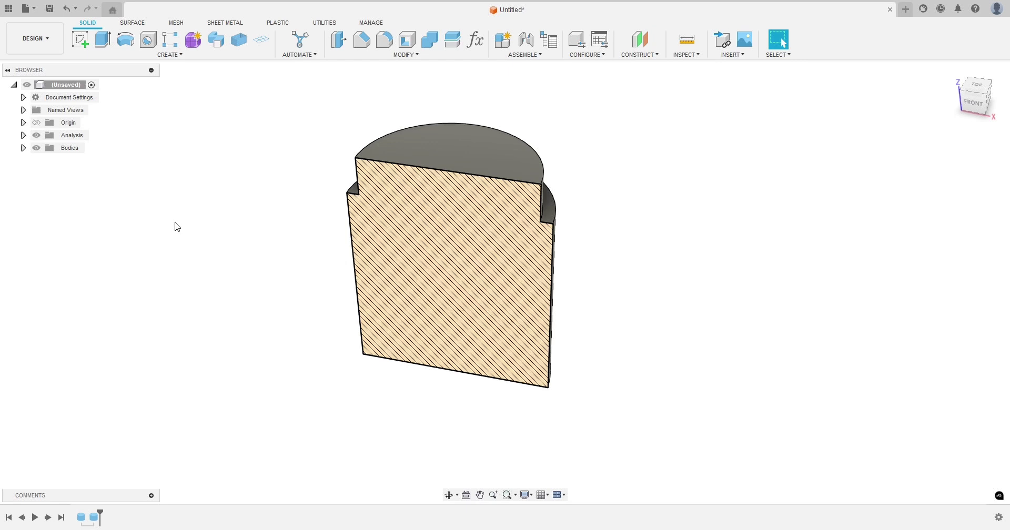
{"action": "left_click", "coordinate": [37, 135]}
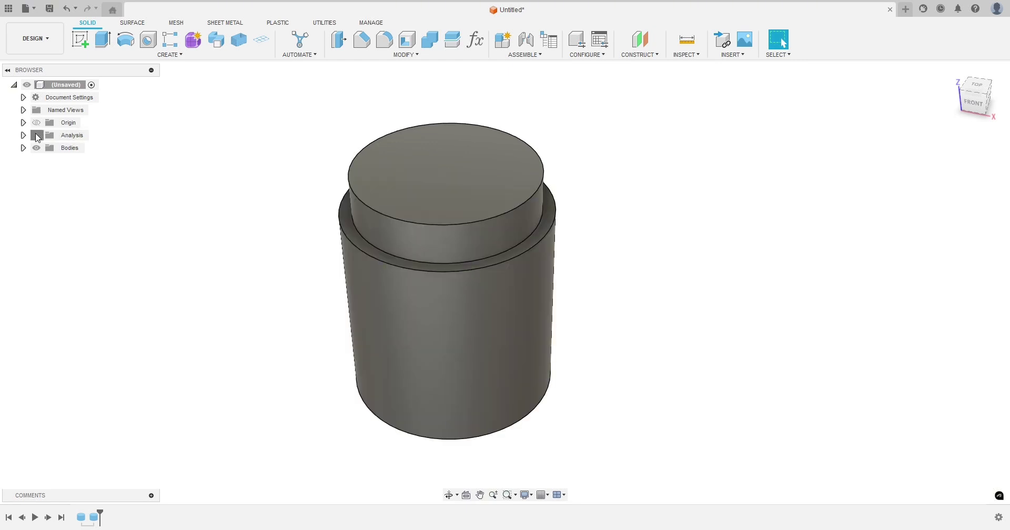
{"action": "left_click", "coordinate": [36, 135]}
{"action": "left_click", "coordinate": [36, 135]}
{"action": "left_click", "coordinate": [36, 135]}
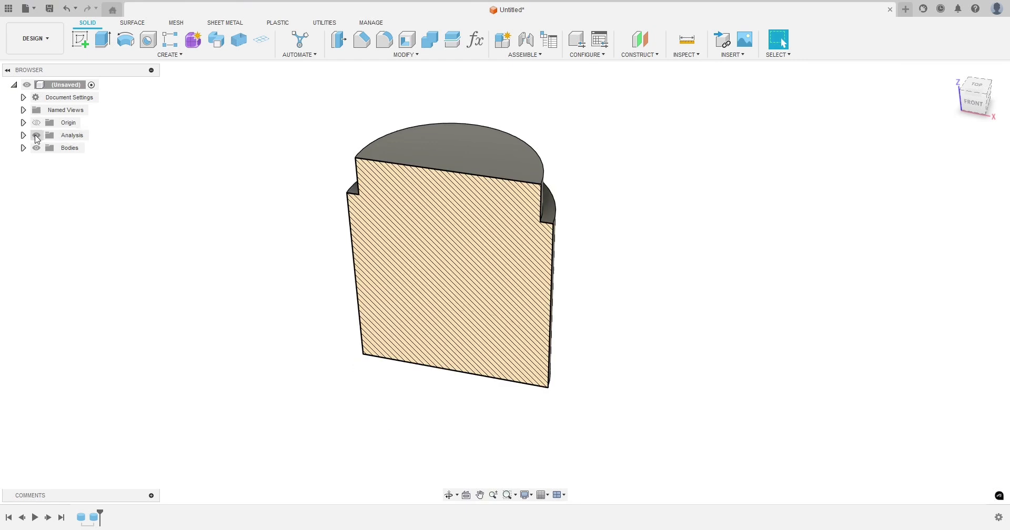
{"action": "left_click", "coordinate": [37, 135]}
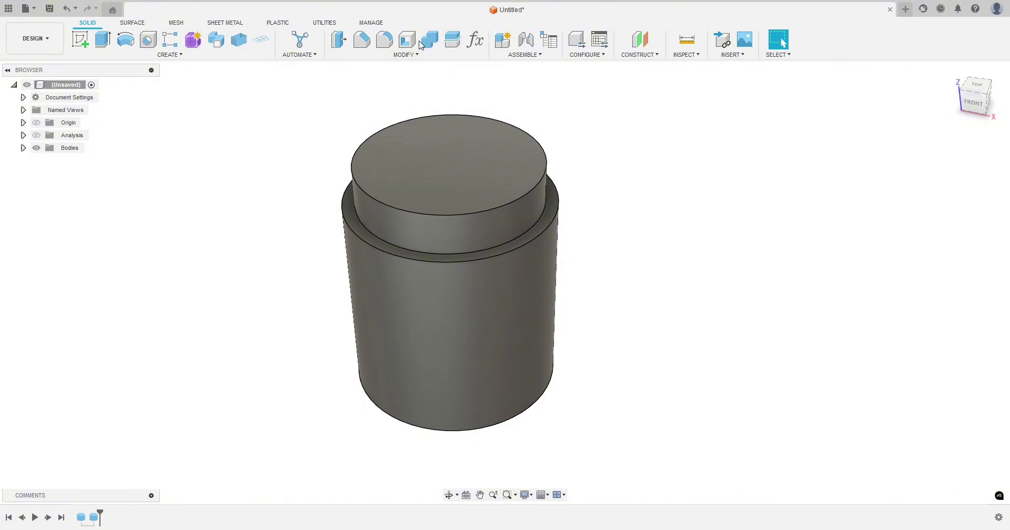
Shell the body inward with the WallThickness parameter as inside thickness, removing the upper cylinder's top face.
{"action": "left_click", "coordinate": [351, 56]}
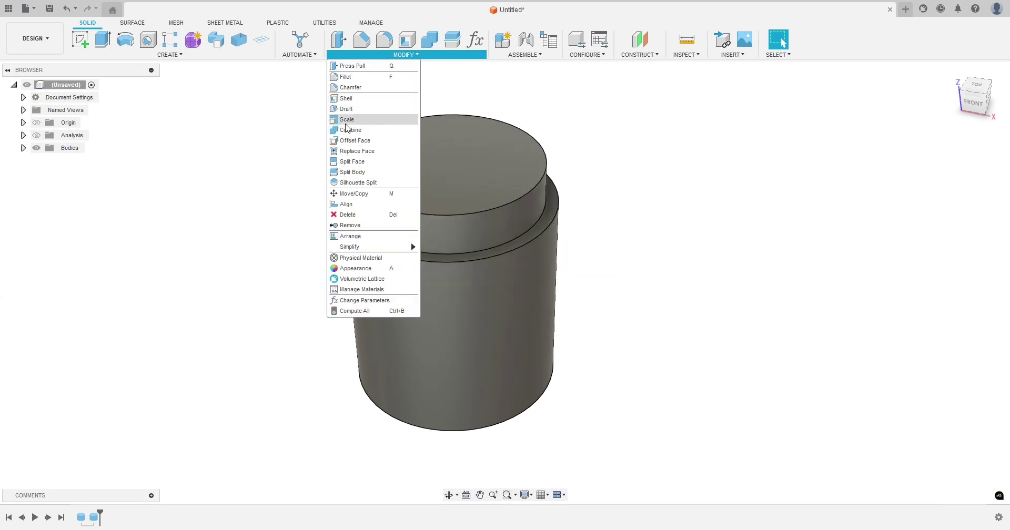
{"action": "left_click", "coordinate": [345, 99]}
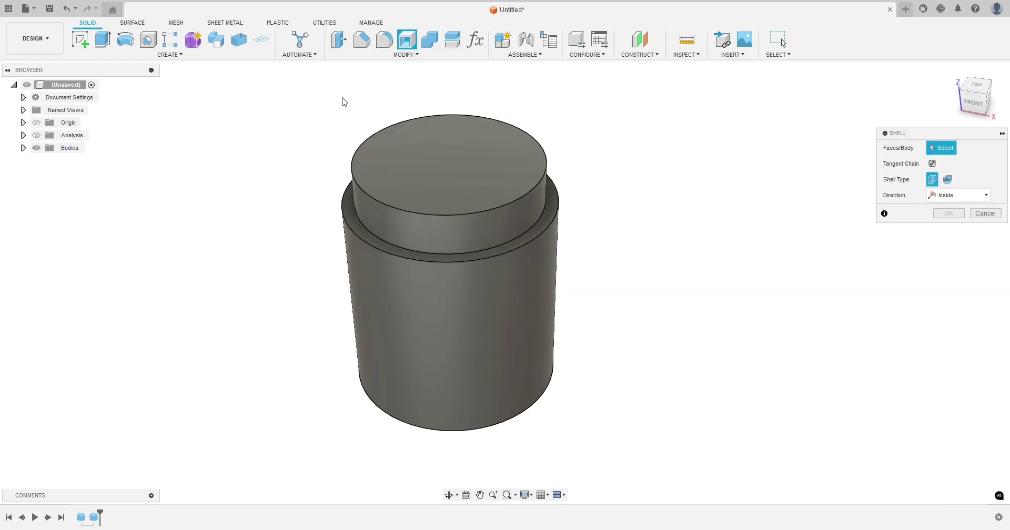
{"action": "left_click", "coordinate": [434, 161]}
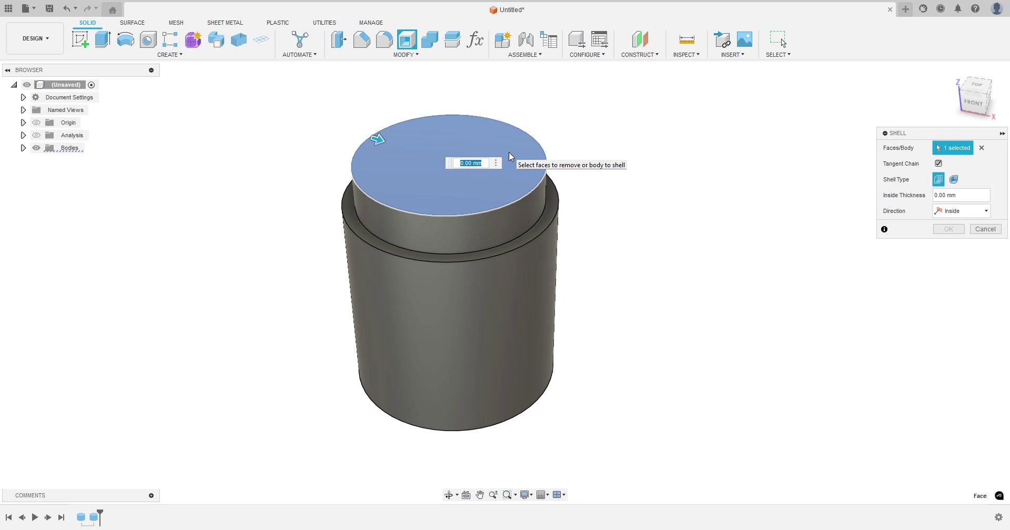
{"action": "type", "text": "WallThickness"}
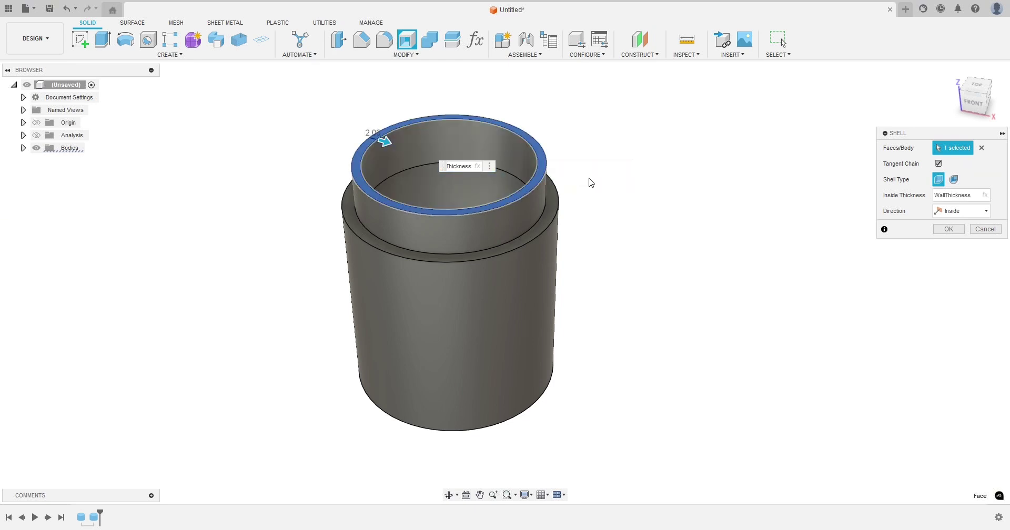
{"action": "left_click", "coordinate": [948, 229]}
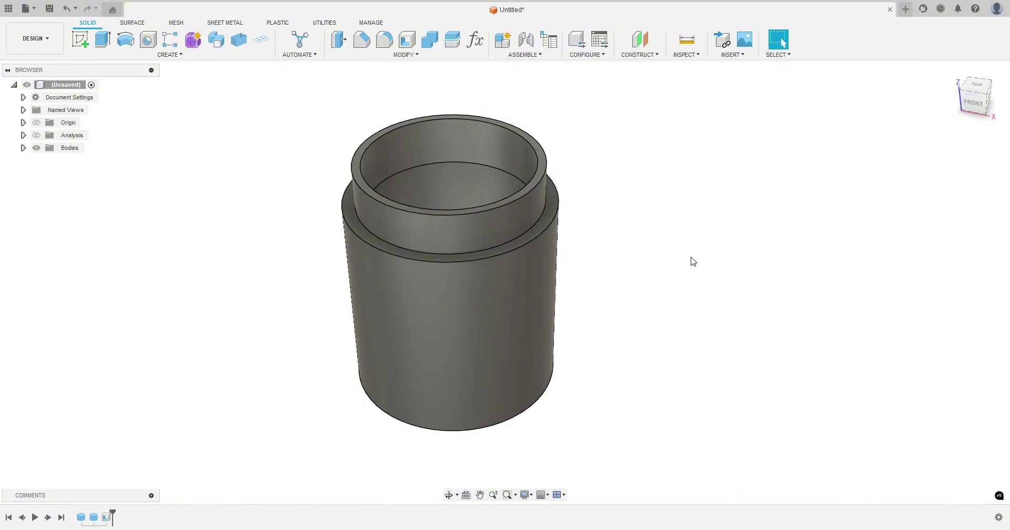
Show the section analysis and examine the shelled body's walls, floor and inner ledge from several angles.
{"action": "left_click", "coordinate": [36, 135]}
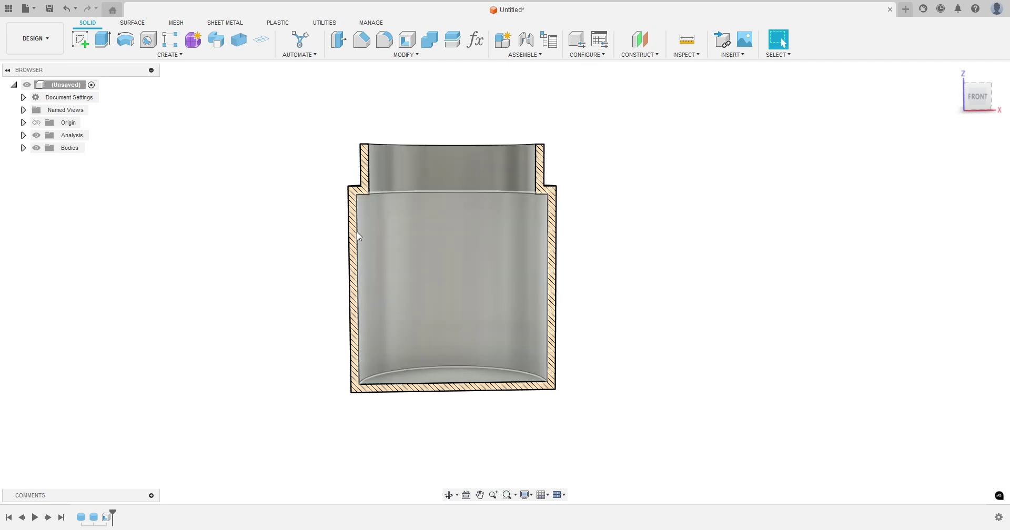
{"action": "mouse_move", "coordinate": [248, 280]}
{"action": "middle_mouse_down", "text": "shift"}
{"action": "mouse_move", "coordinate": [187, 284]}
{"action": "mouse_move", "coordinate": [176, 262]}
{"action": "mouse_move", "coordinate": [273, 309]}
{"action": "mouse_move", "coordinate": [444, 289]}
{"action": "mouse_move", "coordinate": [261, 295]}
{"action": "mouse_move", "coordinate": [254, 277]}
{"action": "middle_mouse_up", "text": "shift"}
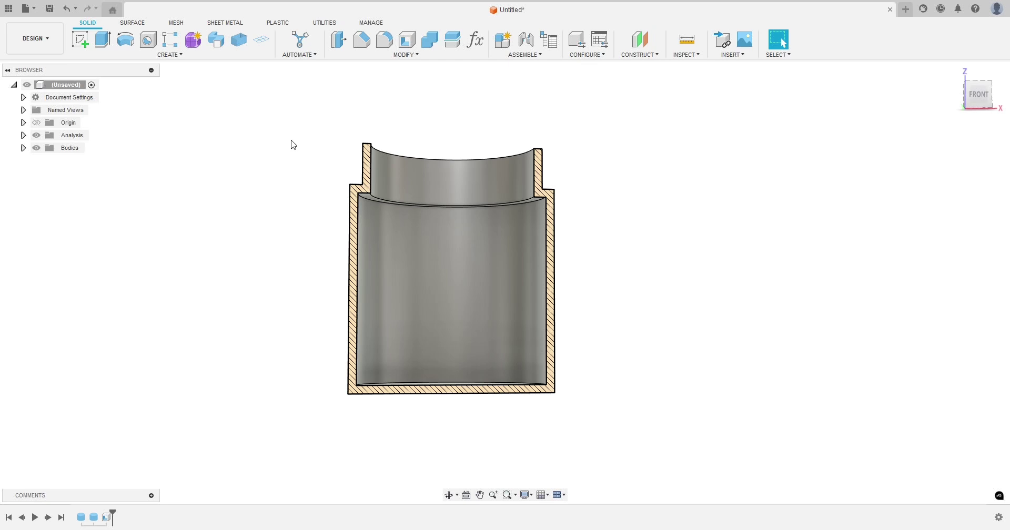
{"action": "scroll", "coordinate": [287, 204], "scroll_direction": "up", "scroll_amount": 2}
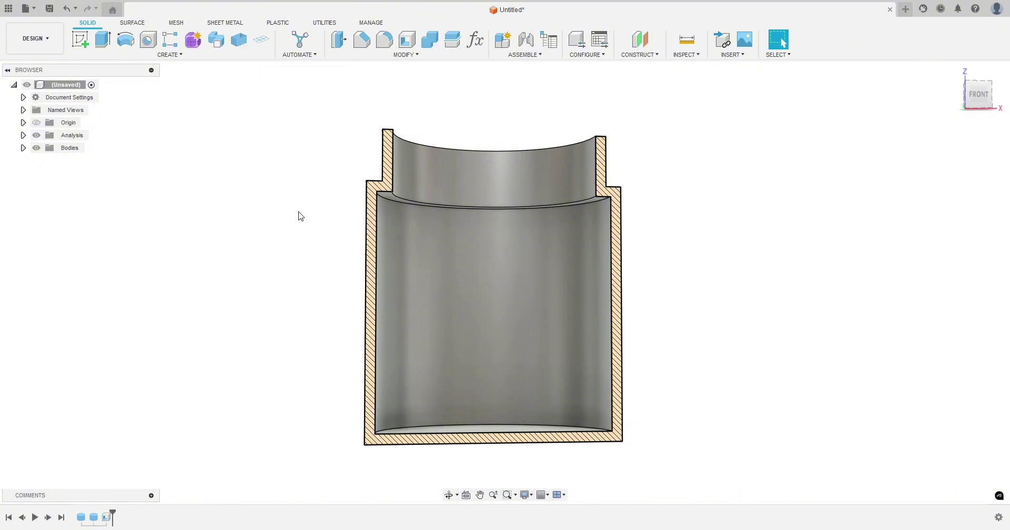
{"action": "middle_click_drag", "start_coordinate": [267, 199], "coordinate": [310, 299], "text": "shift"}
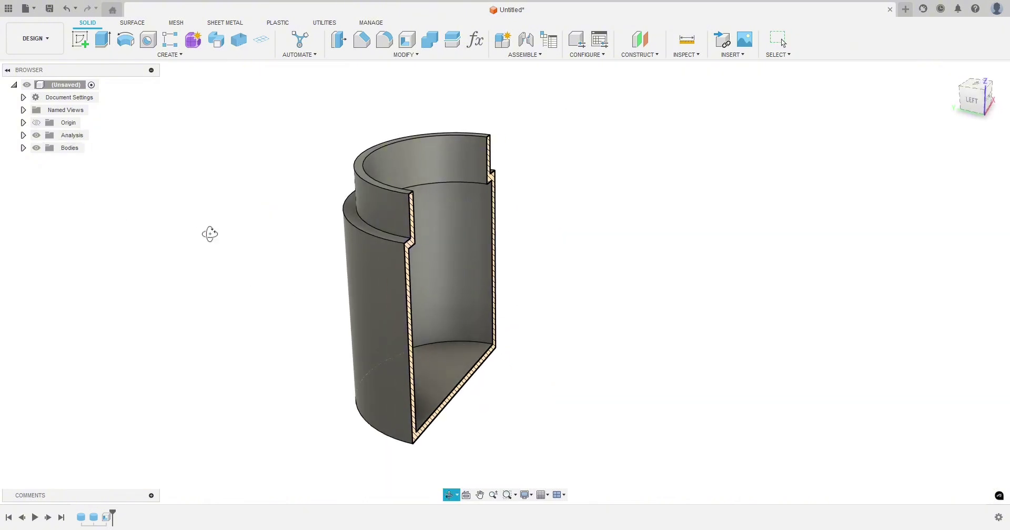
{"action": "middle_click_drag", "start_coordinate": [210, 232], "coordinate": [228, 214], "text": "shift"}
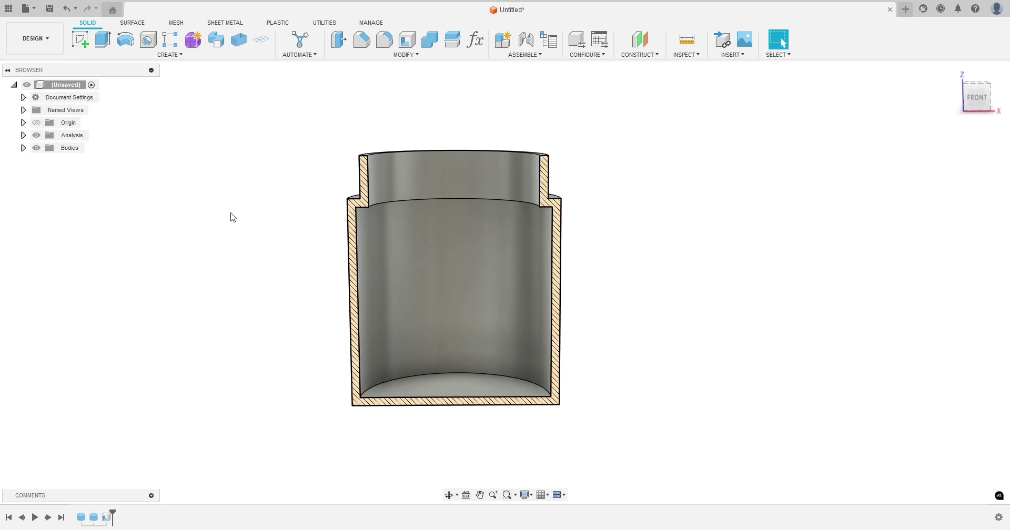
{"action": "left_click", "coordinate": [36, 135]}
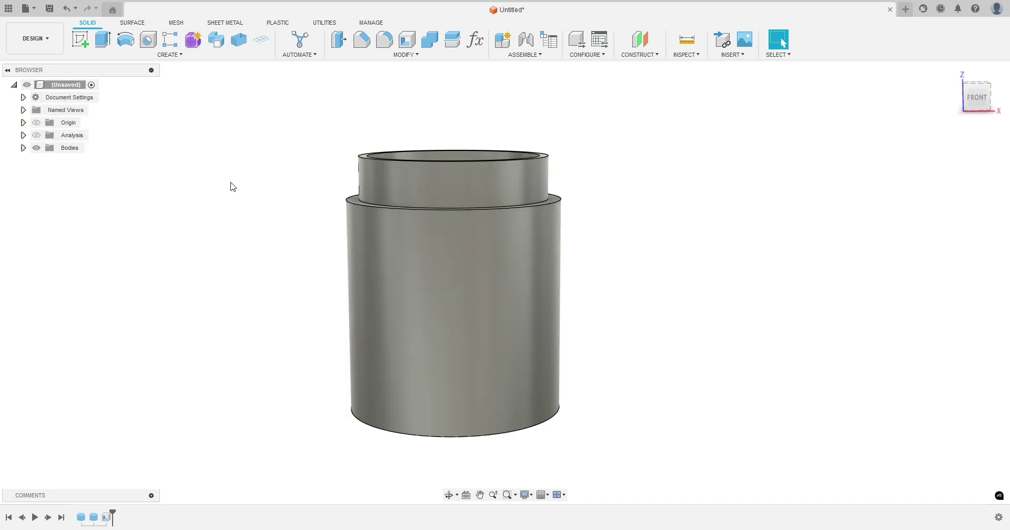
{"action": "left_click", "coordinate": [36, 135]}
{"action": "middle_click_drag", "start_coordinate": [191, 190], "coordinate": [192, 169], "text": "shift"}
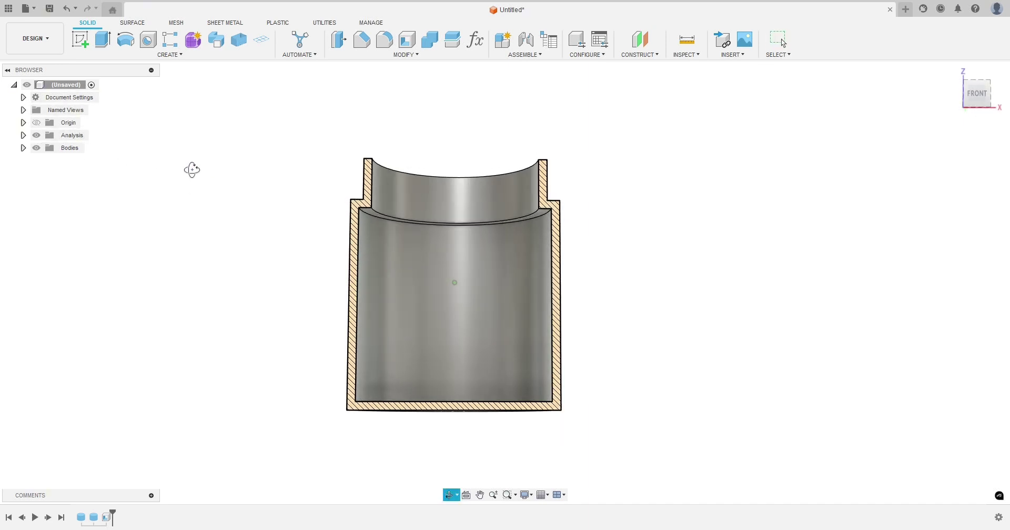
Measure the distance between the inner and outer edges of the ledge's underside inside the body, and clear the selection.
{"action": "left_click", "coordinate": [369, 211]}
{"action": "left_click", "coordinate": [263, 216]}
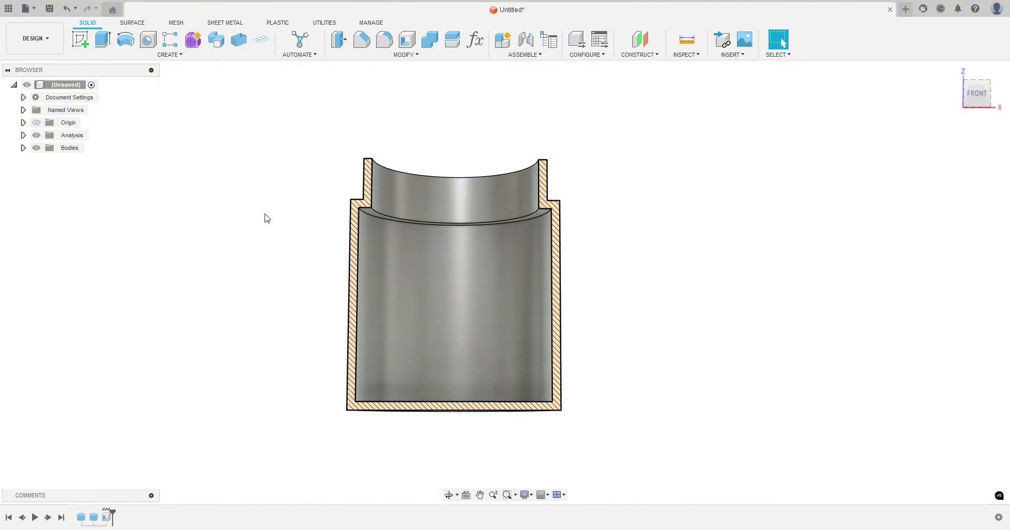
{"action": "left_click", "coordinate": [368, 213]}
{"action": "left_click", "coordinate": [376, 213], "text": "ctrl"}
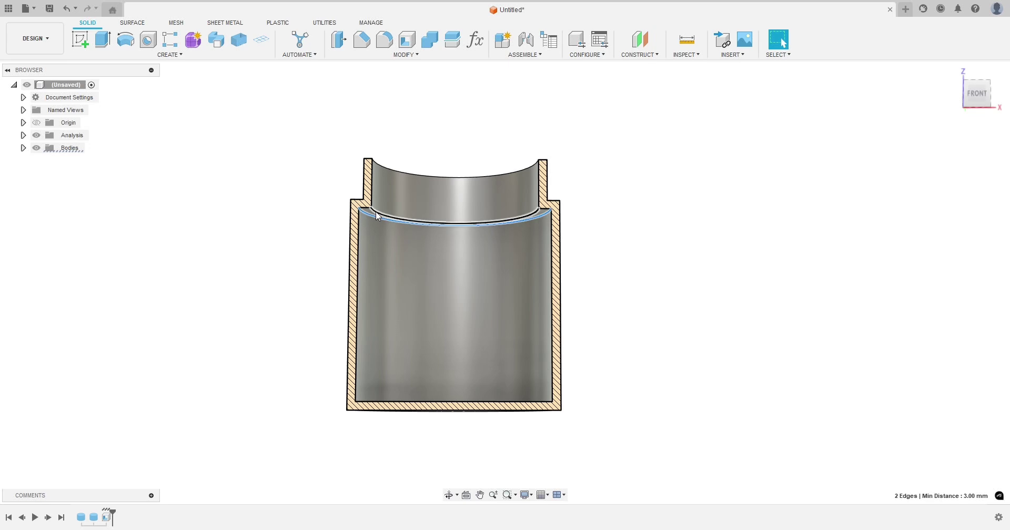
{"action": "left_click", "coordinate": [311, 224]}
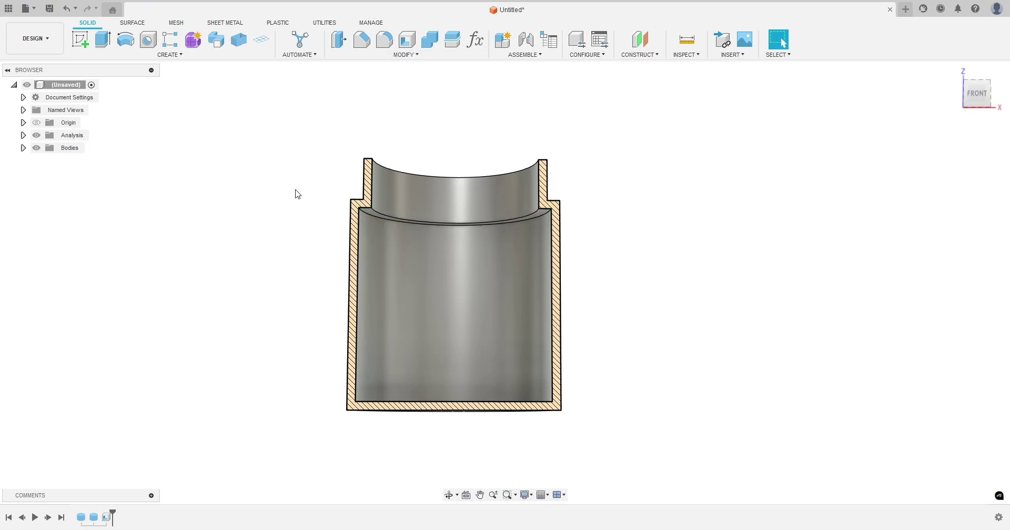
Add a 3 mm equal-distance chamfer to the inside corner edge where the ledge's underside meets the large cylinder's wall.
{"action": "scroll", "coordinate": [307, 227], "scroll_direction": "up", "scroll_amount": 2}
{"action": "middle_click_drag", "start_coordinate": [311, 237], "coordinate": [363, 160], "text": "shift"}
{"action": "left_click", "coordinate": [362, 40]}
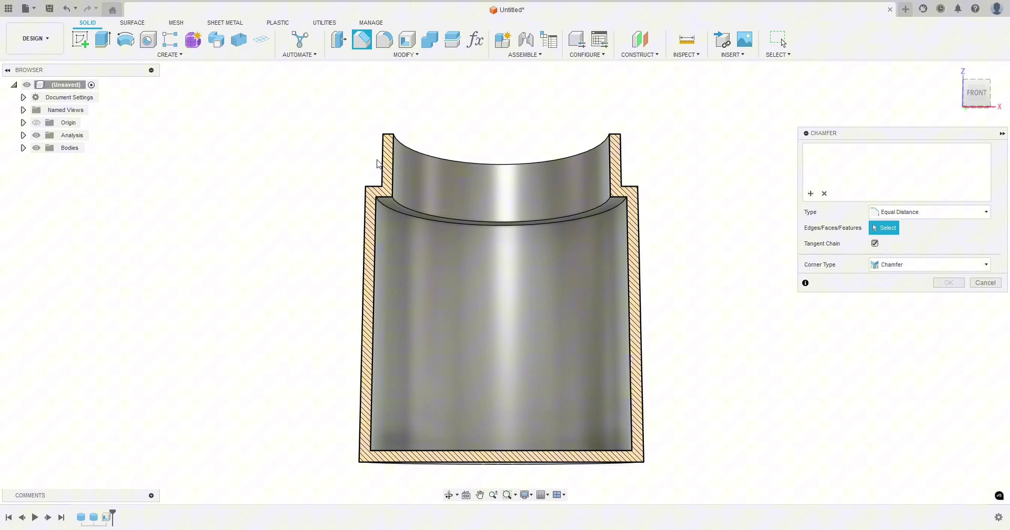
{"action": "left_click", "coordinate": [388, 209]}
{"action": "type", "text": "3"}
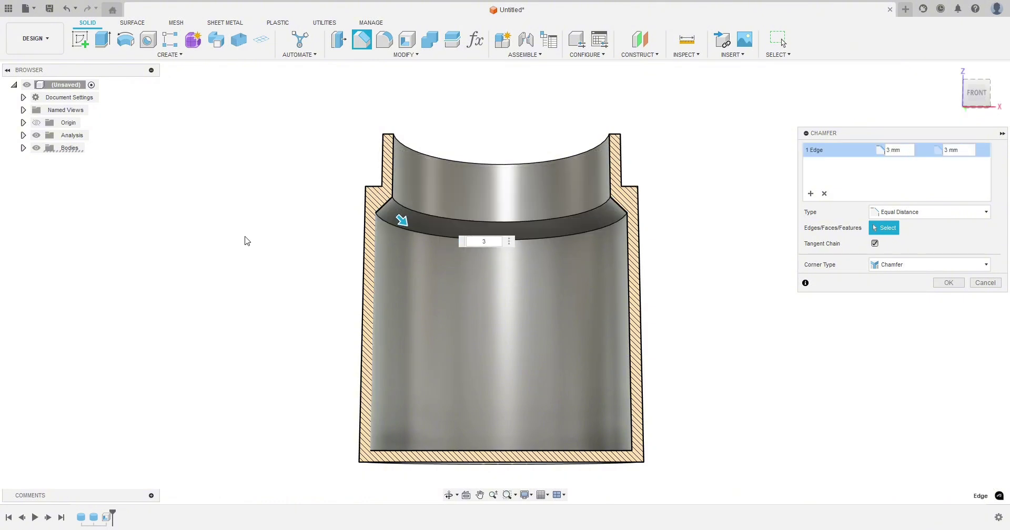
{"action": "left_click", "coordinate": [949, 283]}
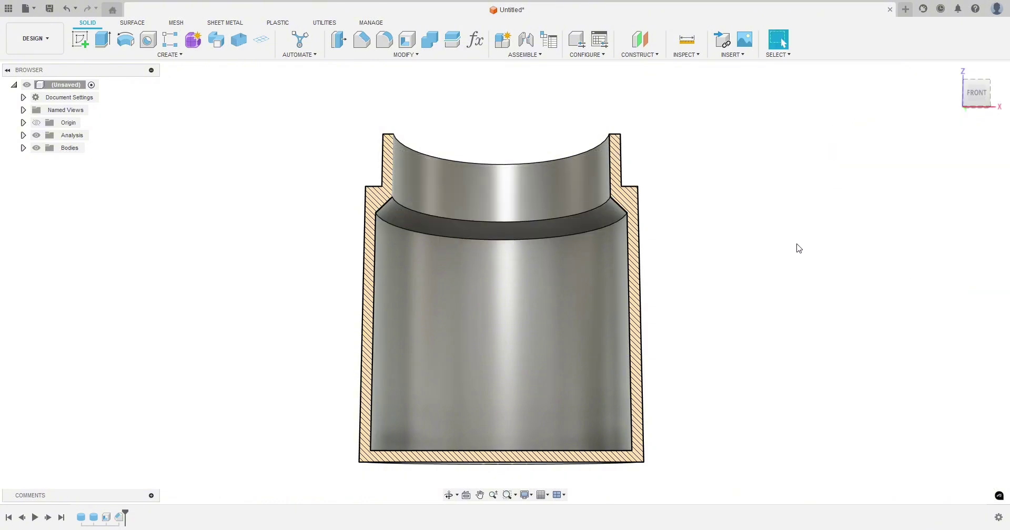
Set the WallThickness user parameter to 5 mm and apply it to the sectioned body.
{"action": "middle_click_drag", "start_coordinate": [703, 223], "coordinate": [662, 265], "text": "shift"}
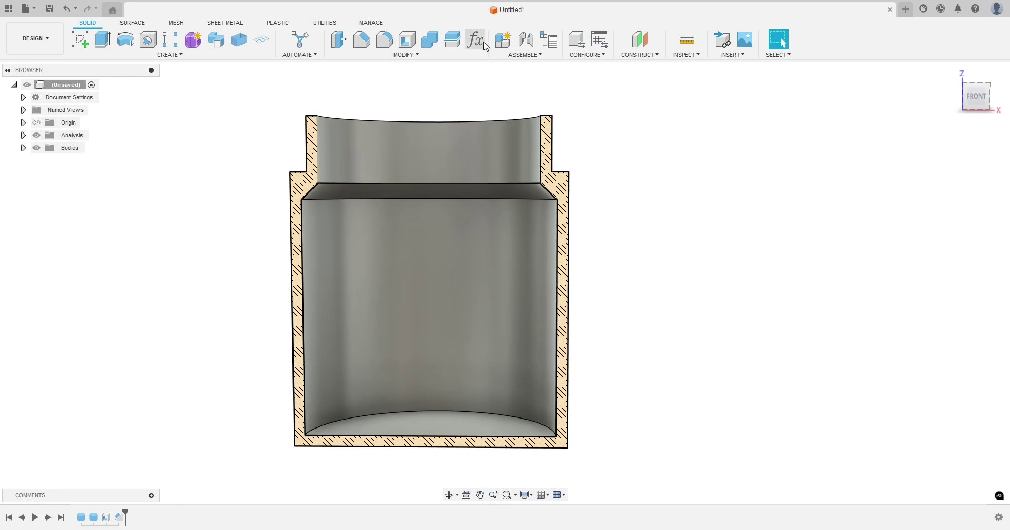
{"action": "left_click", "coordinate": [475, 41]}
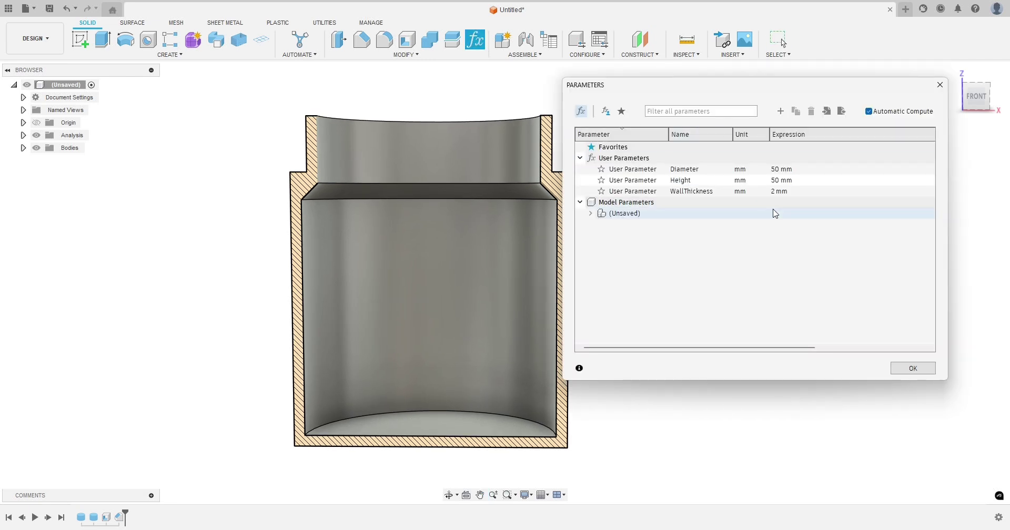
{"action": "double_click", "coordinate": [780, 191]}
{"action": "type", "text": "5"}
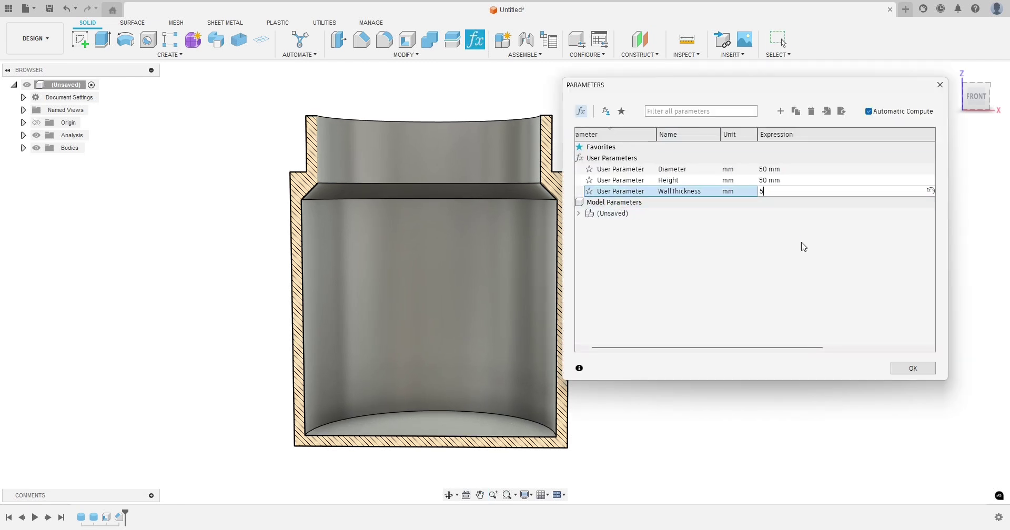
{"action": "double_click", "coordinate": [794, 179]}
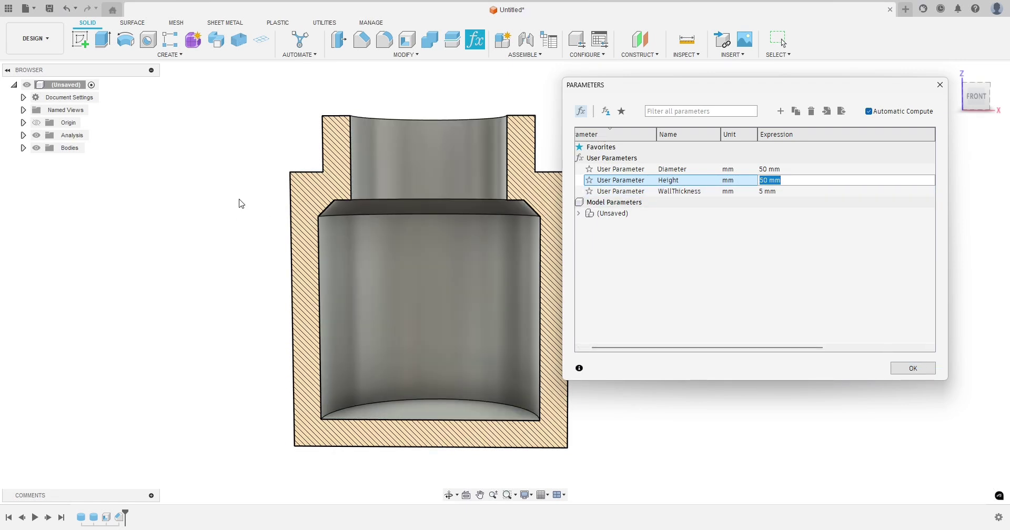
{"action": "left_click", "coordinate": [912, 368]}
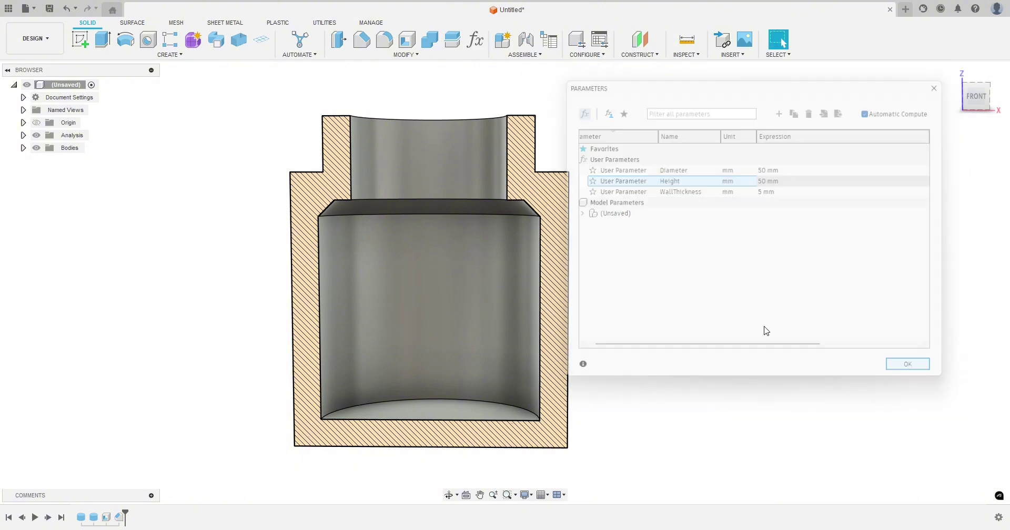
Measure the distance between the upper cylinder's inner bottom edge and the chamfer's lower edge, and inspect the thickened section.
{"action": "left_click", "coordinate": [357, 214]}
{"action": "left_click", "coordinate": [358, 201], "text": "ctrl"}
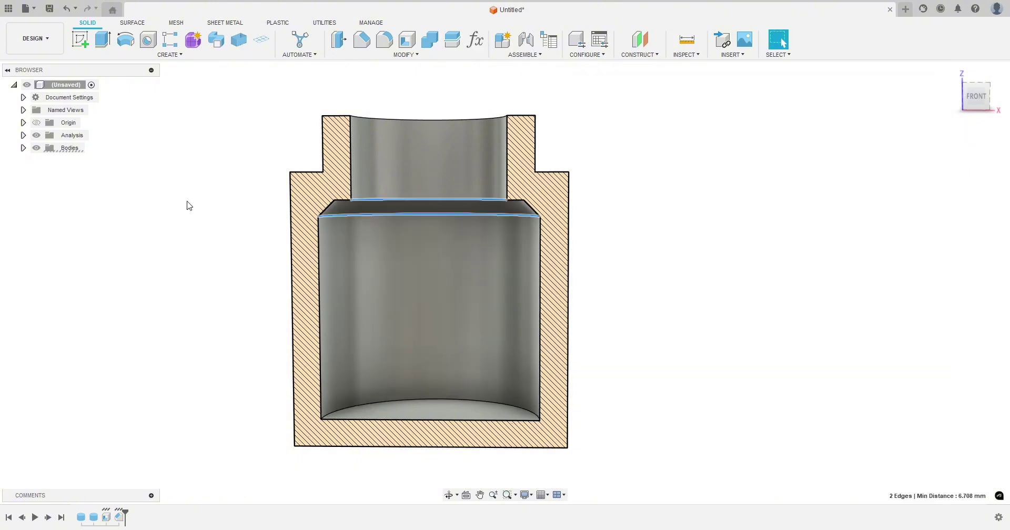
{"action": "left_click", "coordinate": [184, 205]}
{"action": "middle_click_drag", "start_coordinate": [194, 179], "coordinate": [196, 203], "text": "shift"}
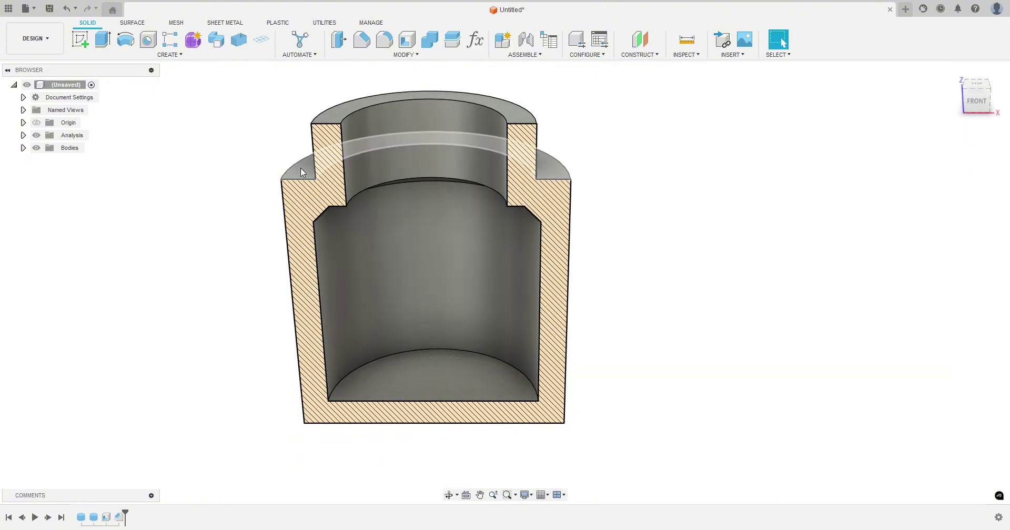
Set the WallThickness user parameter to 2 mm.
{"action": "left_click", "coordinate": [475, 40]}
{"action": "left_click", "coordinate": [772, 191]}
{"action": "type", "text": "2"}
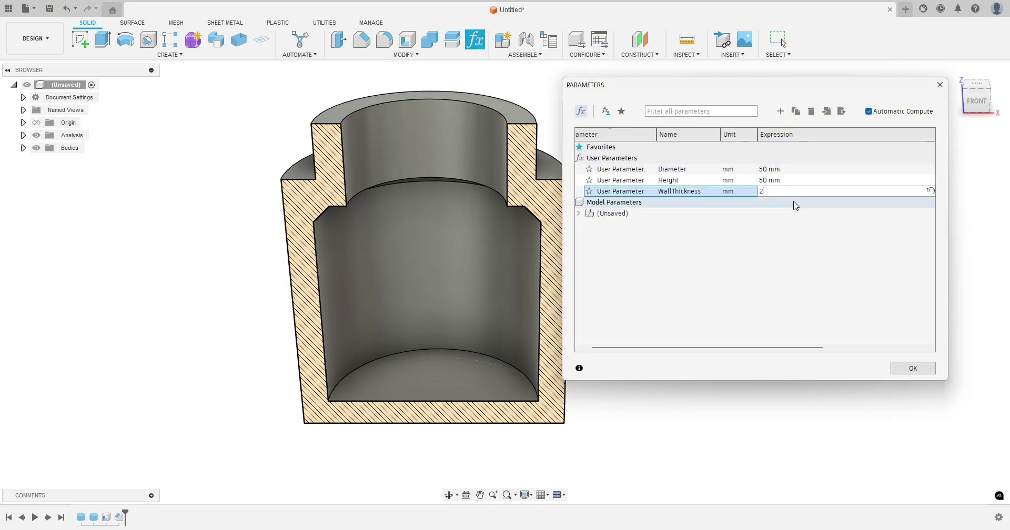
{"action": "key", "text": "Return"}
{"action": "left_click", "coordinate": [907, 366]}
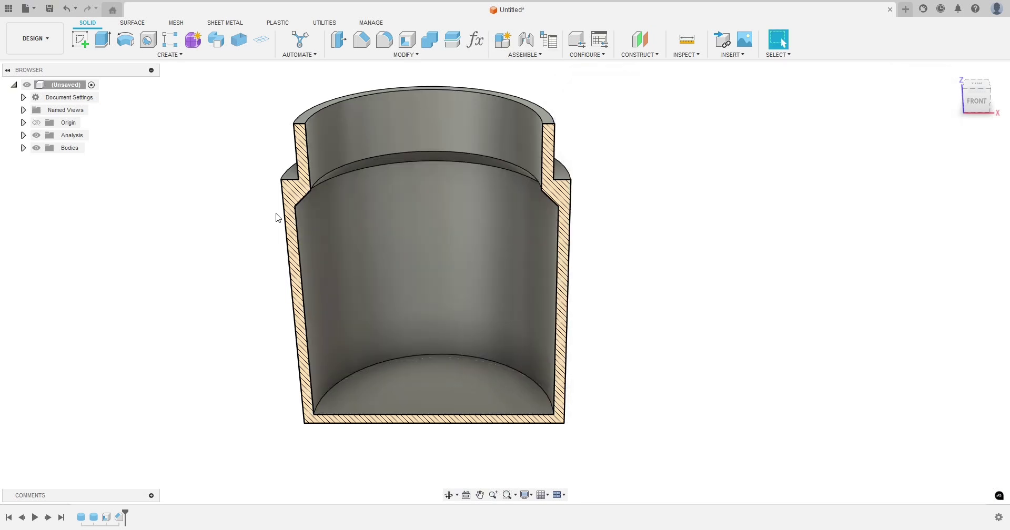
Delete the chamfer feature from the inside corner under the ledge, and inspect the bare ledge in section.
{"action": "right_click", "coordinate": [121, 518]}
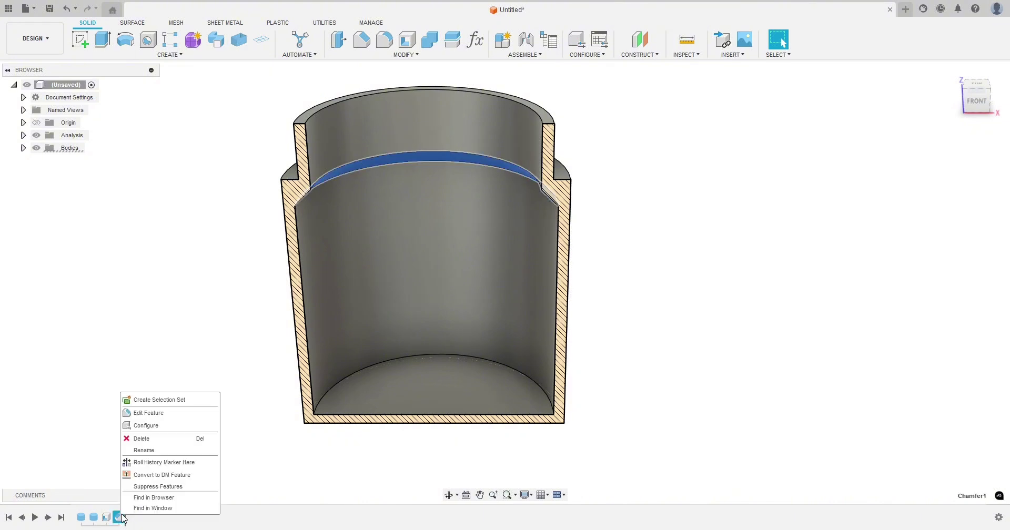
{"action": "left_click", "coordinate": [138, 437]}
{"action": "left_click_drag", "start_coordinate": [185, 295], "coordinate": [305, 192]}
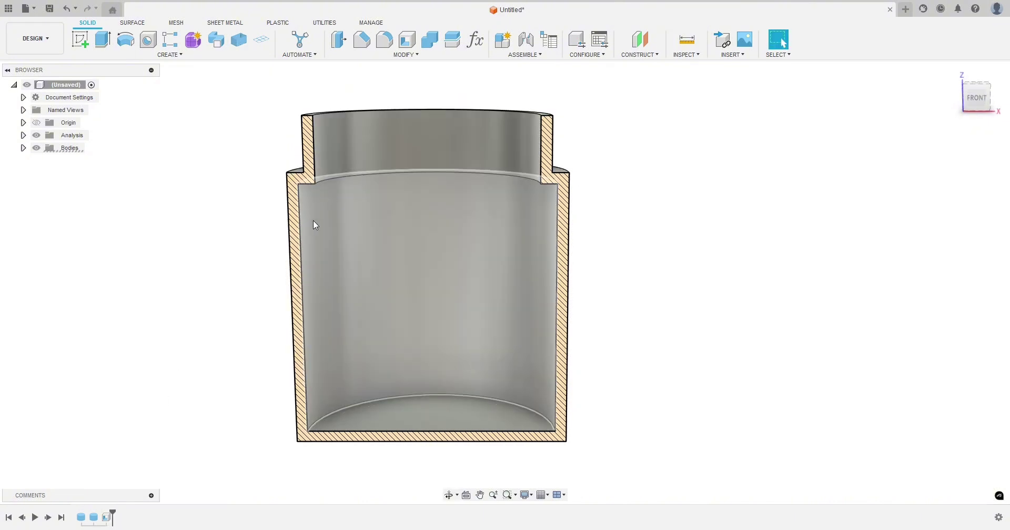
{"action": "left_click_drag", "start_coordinate": [217, 258], "coordinate": [228, 239]}
{"action": "key", "text": "Escape"}
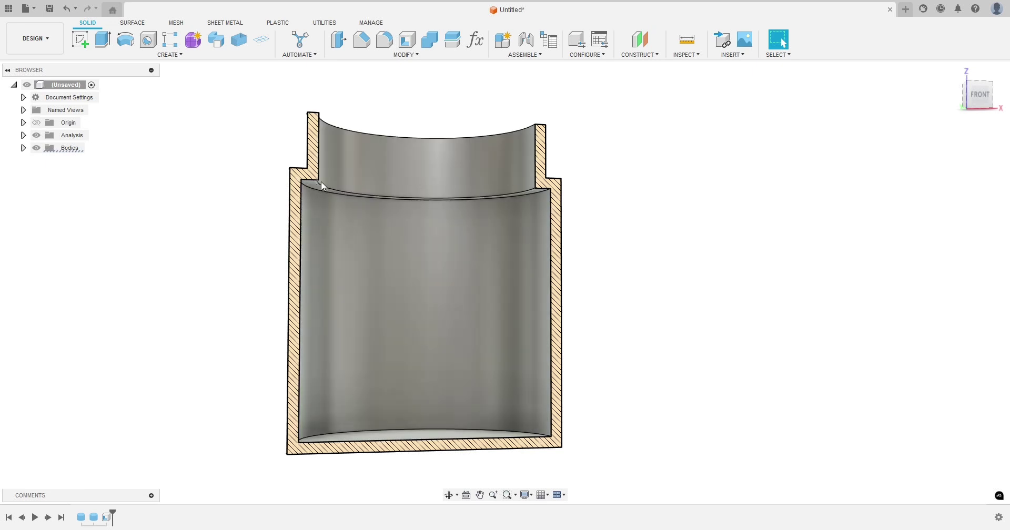
Hide the section analysis and start a new sketch on the front XZ origin plane.
{"action": "left_click", "coordinate": [37, 135]}
{"action": "mouse_move", "coordinate": [141, 161]}
{"action": "middle_mouse_down", "text": "shift"}
{"action": "mouse_move", "coordinate": [175, 173]}
{"action": "mouse_move", "coordinate": [221, 227]}
{"action": "mouse_move", "coordinate": [185, 205]}
{"action": "mouse_move", "coordinate": [266, 279]}
{"action": "mouse_move", "coordinate": [235, 271]}
{"action": "mouse_move", "coordinate": [350, 311]}
{"action": "mouse_move", "coordinate": [489, 327]}
{"action": "middle_mouse_up", "text": "shift"}
{"action": "left_click", "coordinate": [80, 39]}
{"action": "left_click", "coordinate": [487, 319]}
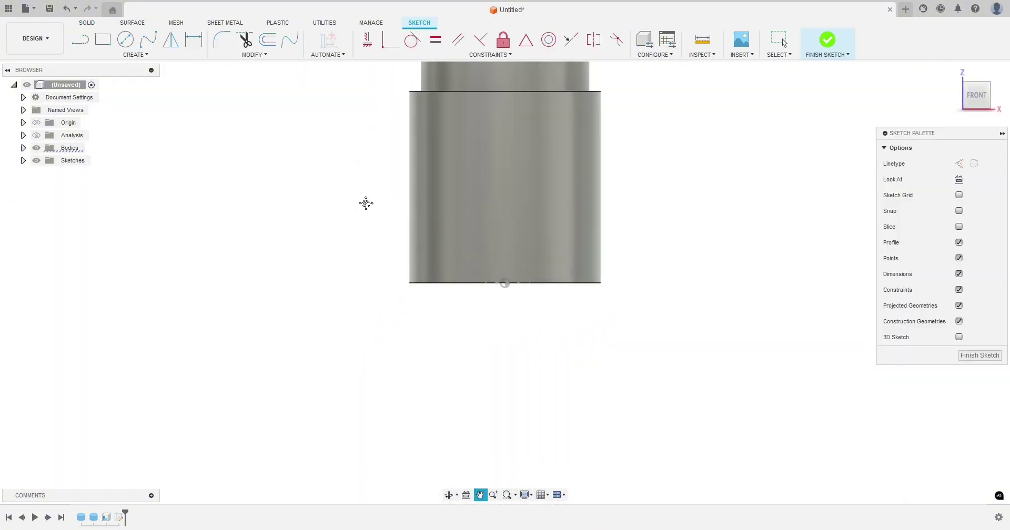
Intersect the whole container body with the sketch plane, using the Bodies selection filter and keeping Projection Link on.
{"action": "middle_click_drag", "start_coordinate": [366, 203], "coordinate": [347, 284]}
{"action": "left_click", "coordinate": [123, 56]}
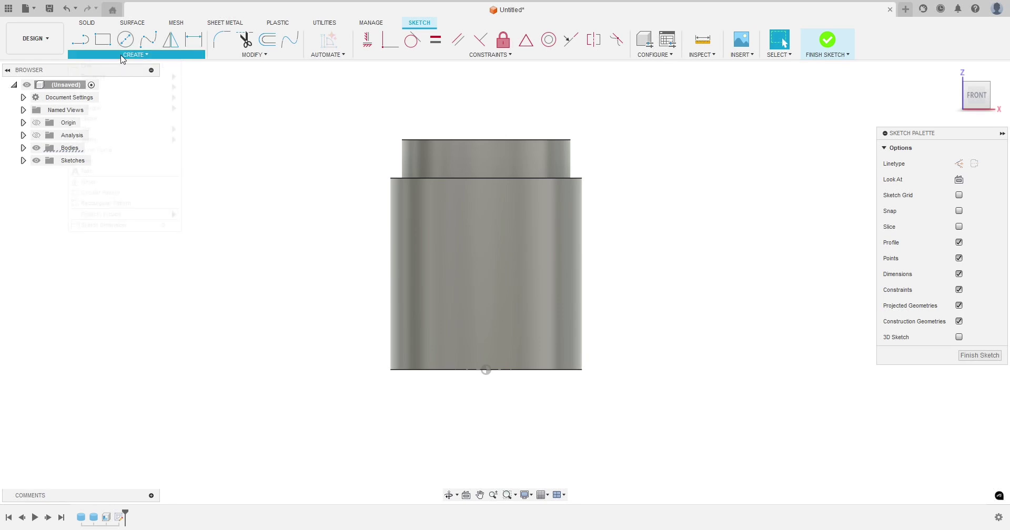
{"action": "mouse_move", "coordinate": [129, 219]}
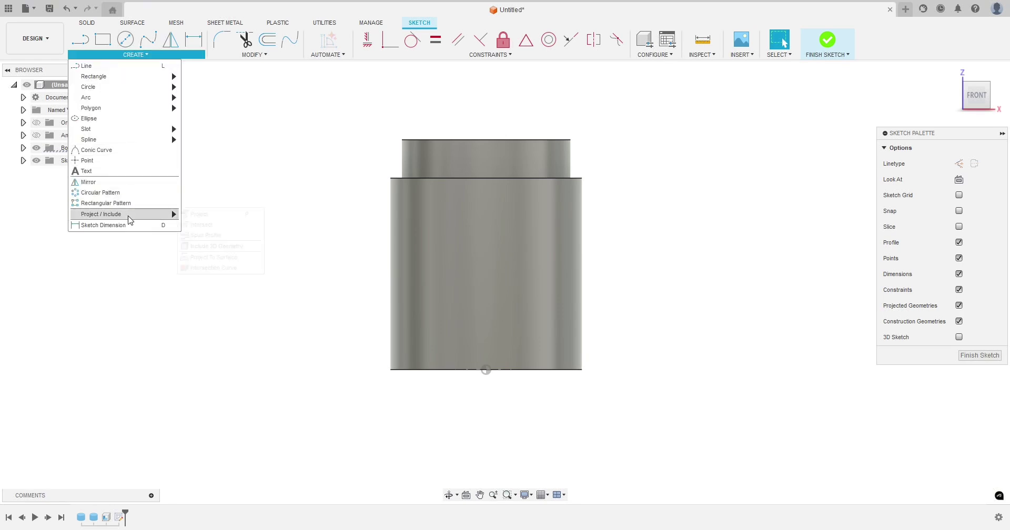
{"action": "left_click", "coordinate": [198, 226]}
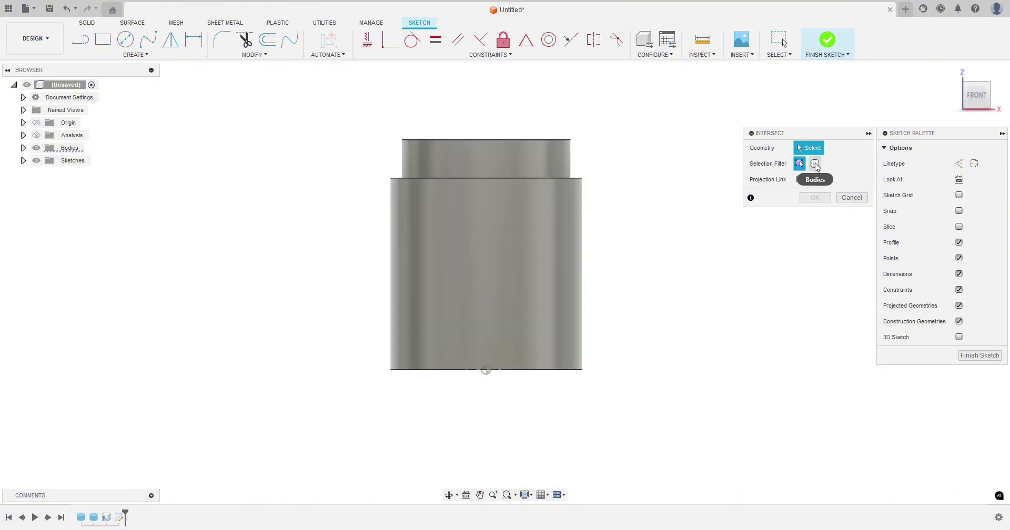
{"action": "left_click", "coordinate": [814, 164]}
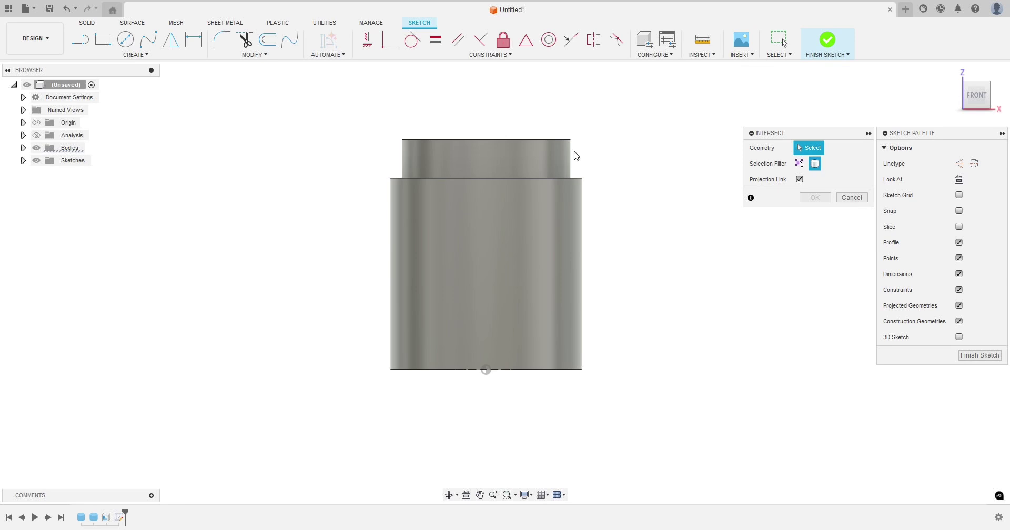
{"action": "left_click", "coordinate": [515, 163]}
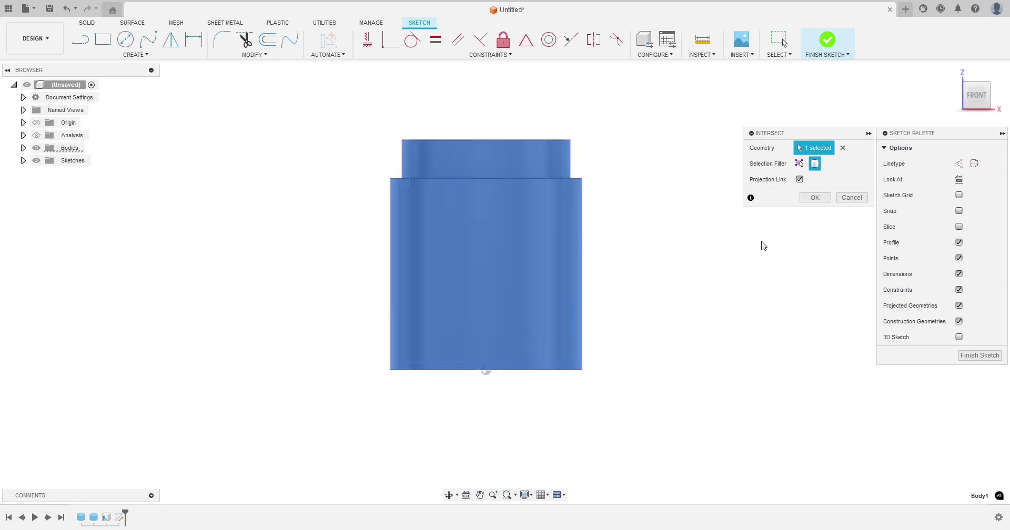
{"action": "left_click", "coordinate": [811, 200]}
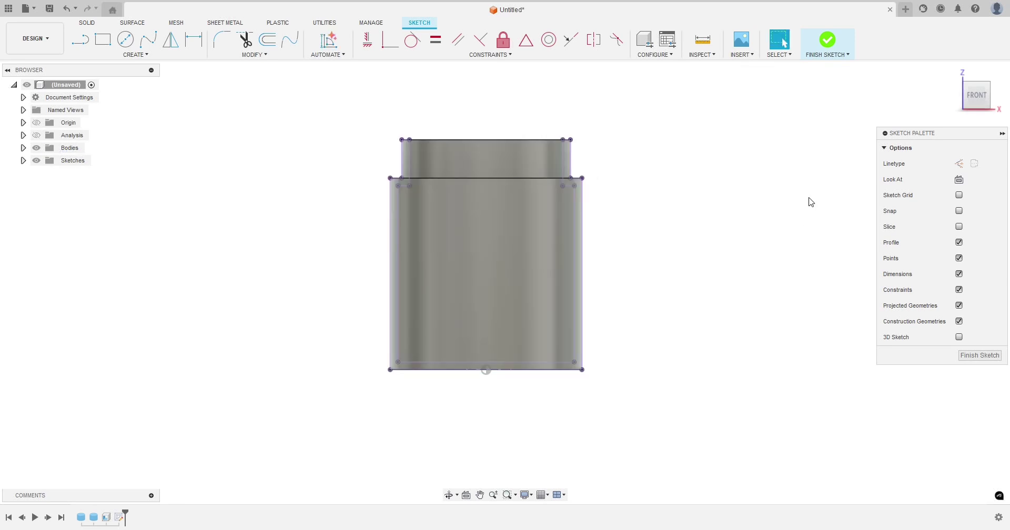
Inspect the intersected curves within the container, and hide the bodies to isolate the section profile in the front view.
{"action": "middle_click_drag", "start_coordinate": [283, 180], "coordinate": [253, 201], "text": "shift"}
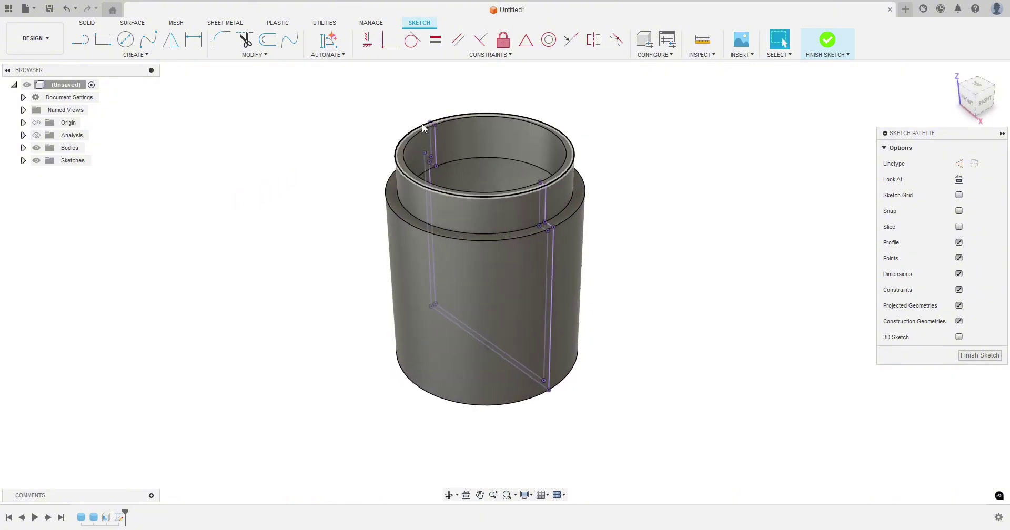
{"action": "middle_click_drag", "start_coordinate": [580, 246], "coordinate": [683, 239], "text": "shift"}
{"action": "left_click", "coordinate": [958, 112]}
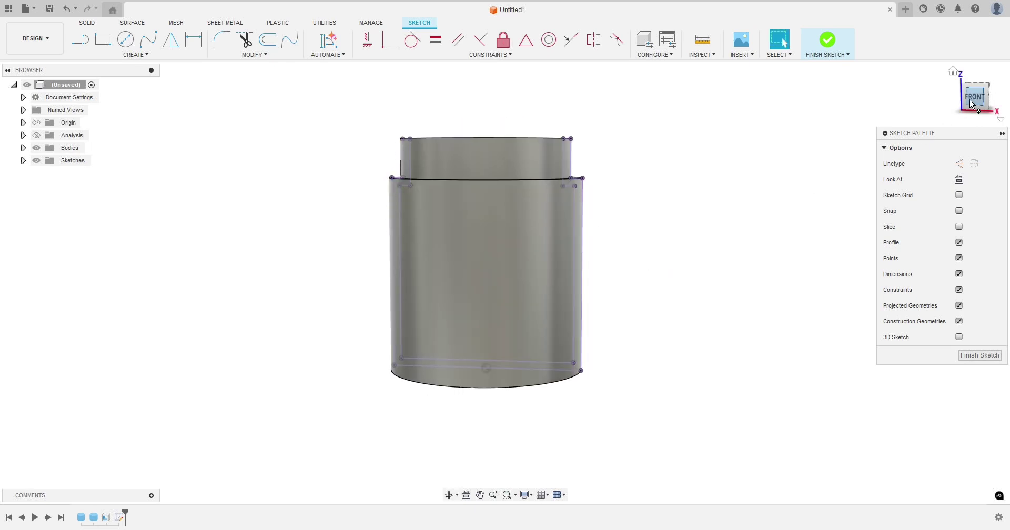
{"action": "left_click", "coordinate": [37, 148]}
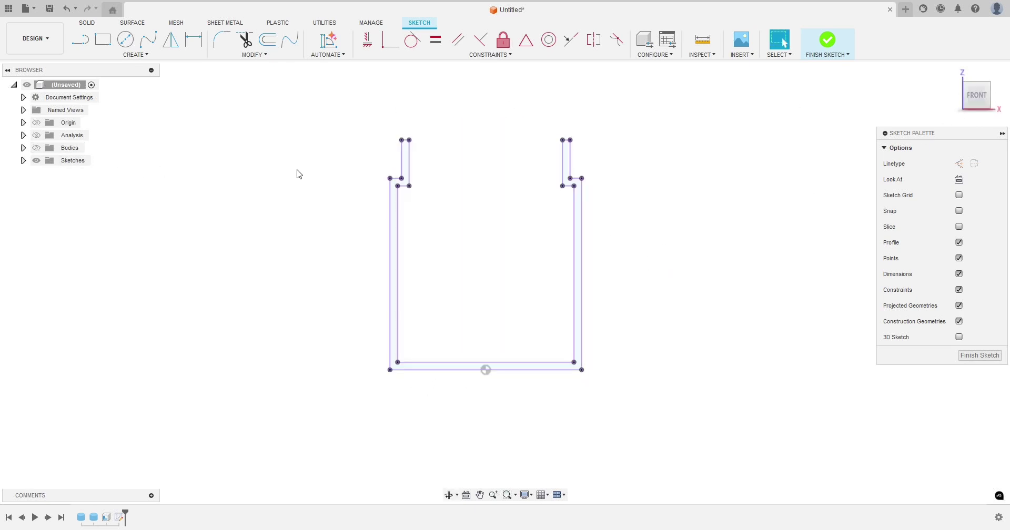
{"action": "middle_click_drag", "start_coordinate": [304, 173], "coordinate": [313, 175], "text": "shift"}
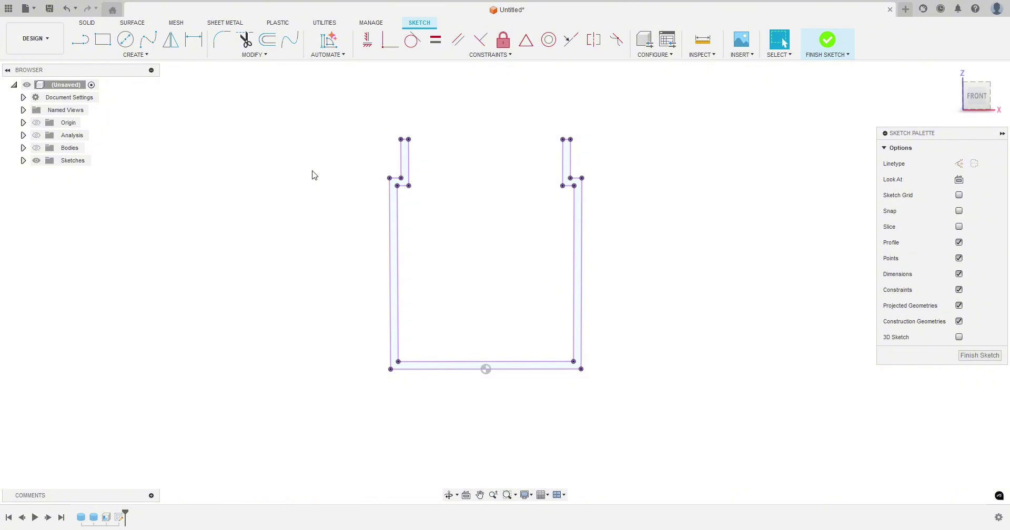
{"action": "scroll", "coordinate": [304, 180], "scroll_direction": "up", "scroll_amount": 2}
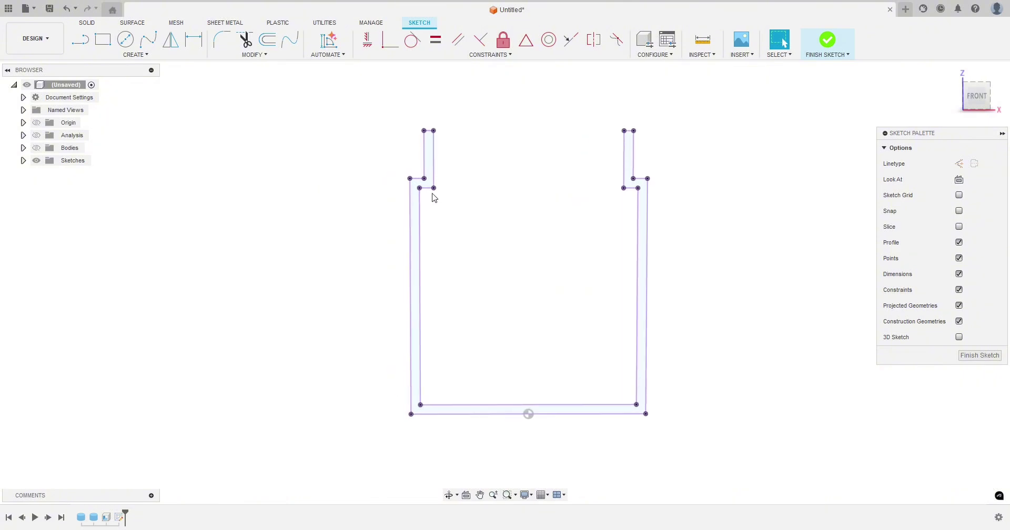
{"action": "scroll", "coordinate": [314, 275], "scroll_direction": "down", "scroll_amount": 2}
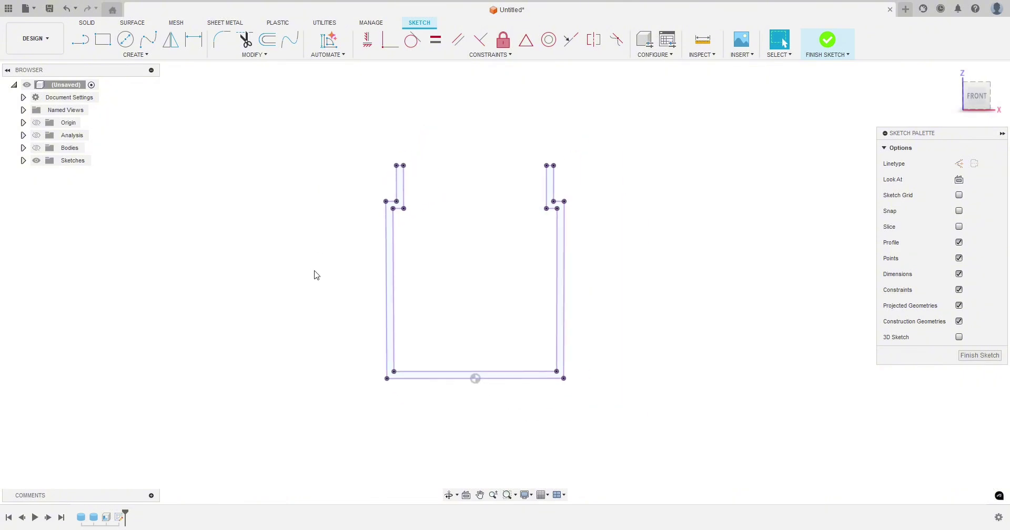
Draw a 45° line from the left ledge's inner lower corner to the large cylinder's inner wall, and finish the sketch.
{"action": "scroll", "coordinate": [315, 274], "scroll_direction": "up", "scroll_amount": 2}
{"action": "scroll", "coordinate": [322, 272], "scroll_direction": "up", "scroll_amount": 2}
{"action": "key", "text": "l"}
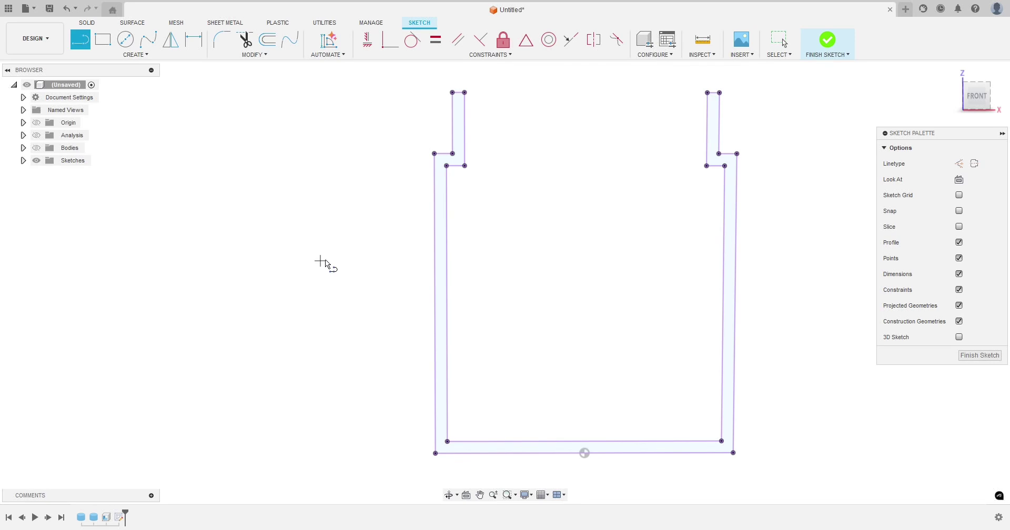
{"action": "left_click", "coordinate": [465, 167]}
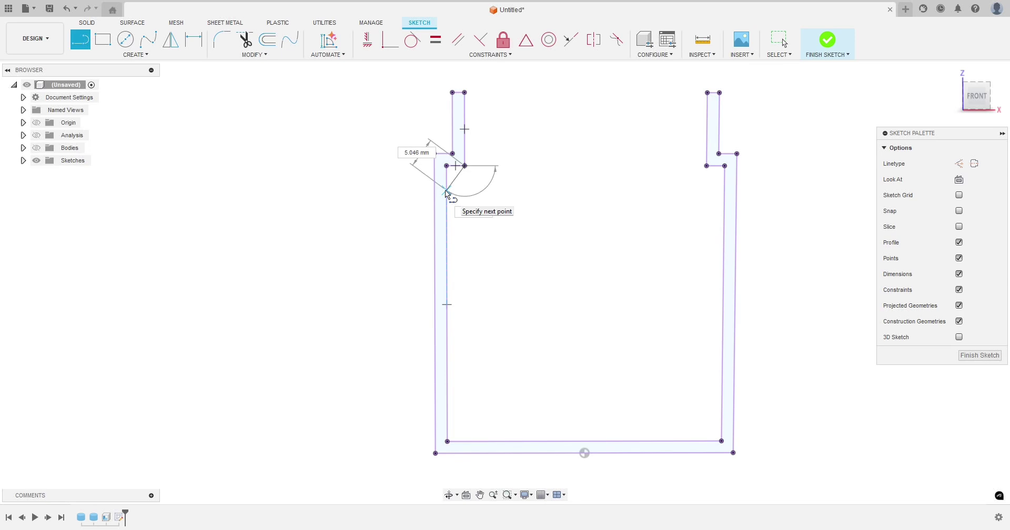
{"action": "key", "text": "Tab"}
{"action": "type", "text": "45"}
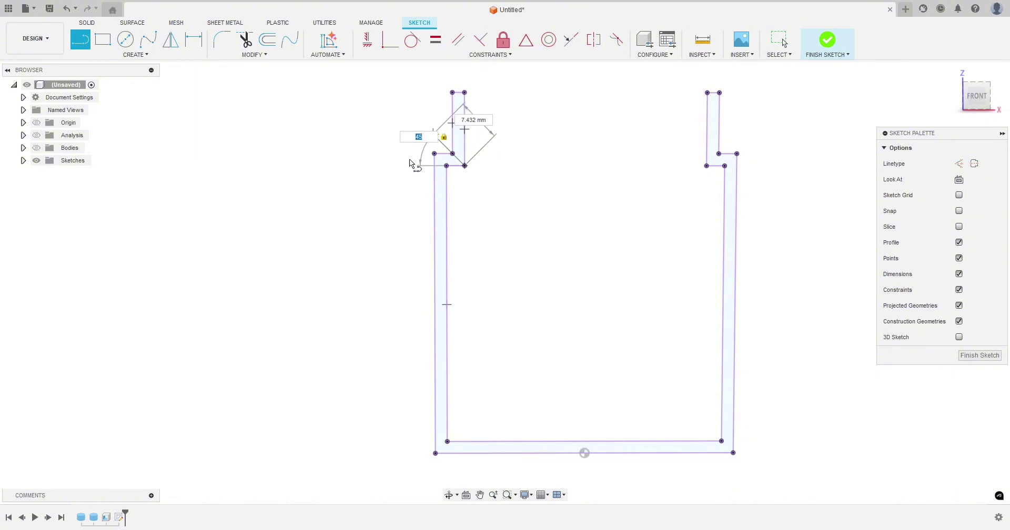
{"action": "left_click", "coordinate": [447, 185]}
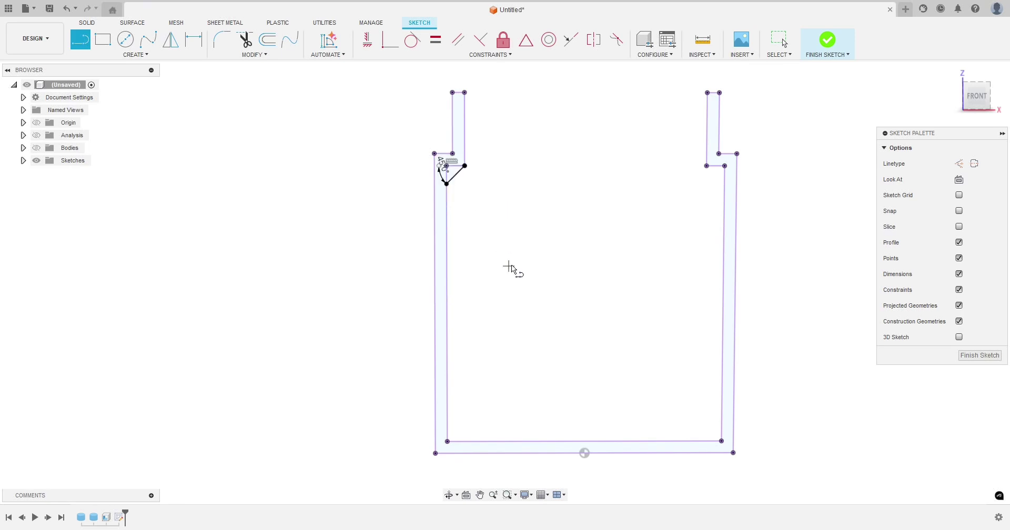
{"action": "left_click", "coordinate": [831, 45]}
{"action": "left_click_drag", "start_coordinate": [529, 186], "coordinate": [426, 189]}
{"action": "key", "text": "Escape"}
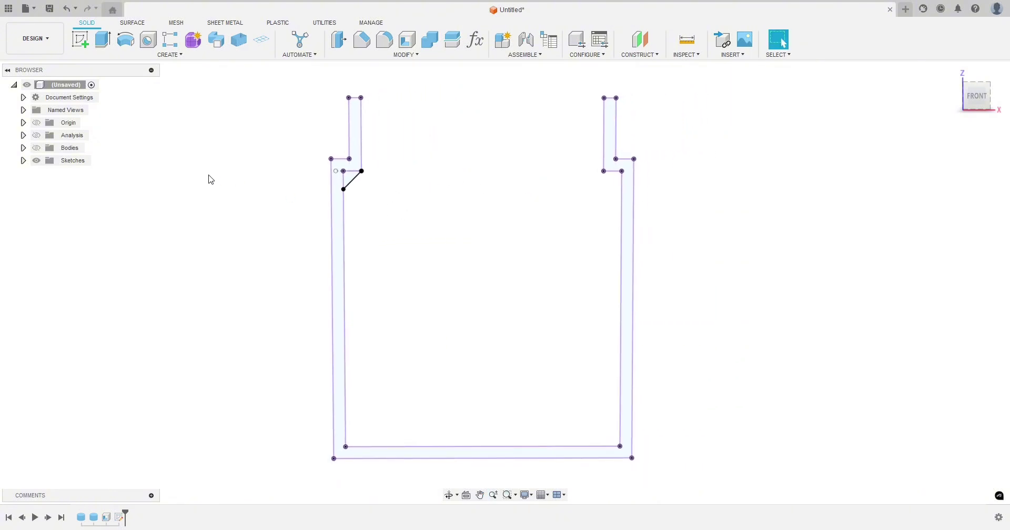
{"action": "scroll", "coordinate": [238, 255], "scroll_direction": "up", "scroll_amount": 1}
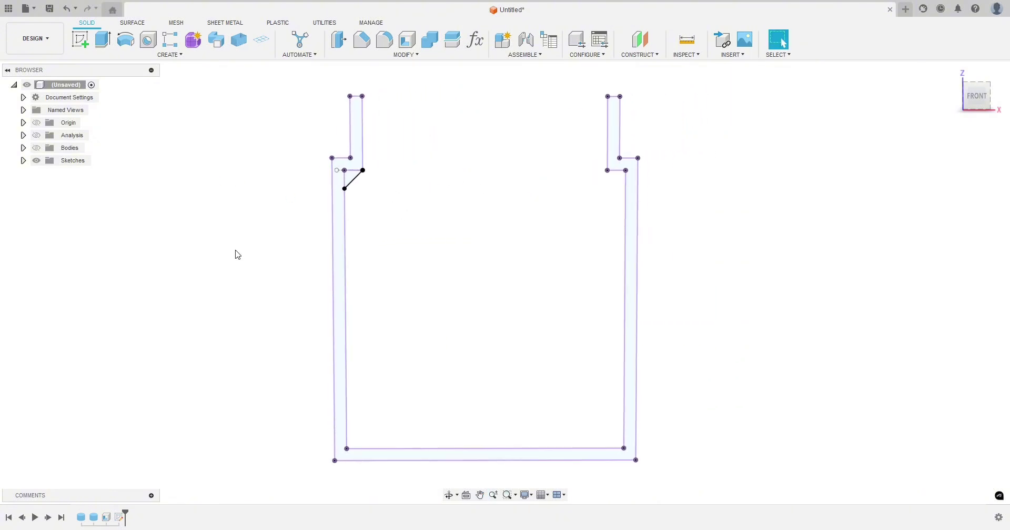
{"action": "scroll", "coordinate": [234, 252], "scroll_direction": "down", "scroll_amount": 1}
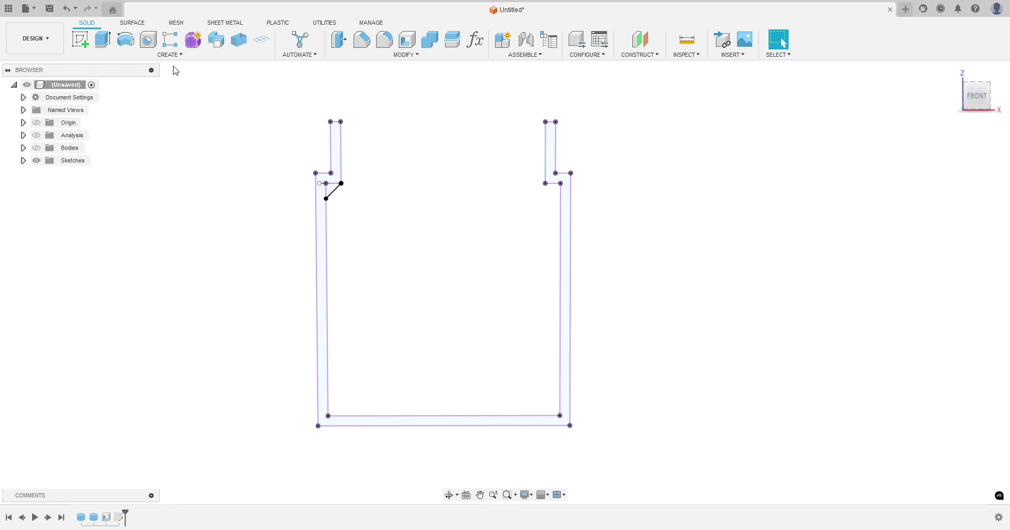
Reopen the section sketch, show the bodies while reviewing the Intersect options, and finish the sketch.
{"action": "double_click", "coordinate": [120, 518]}
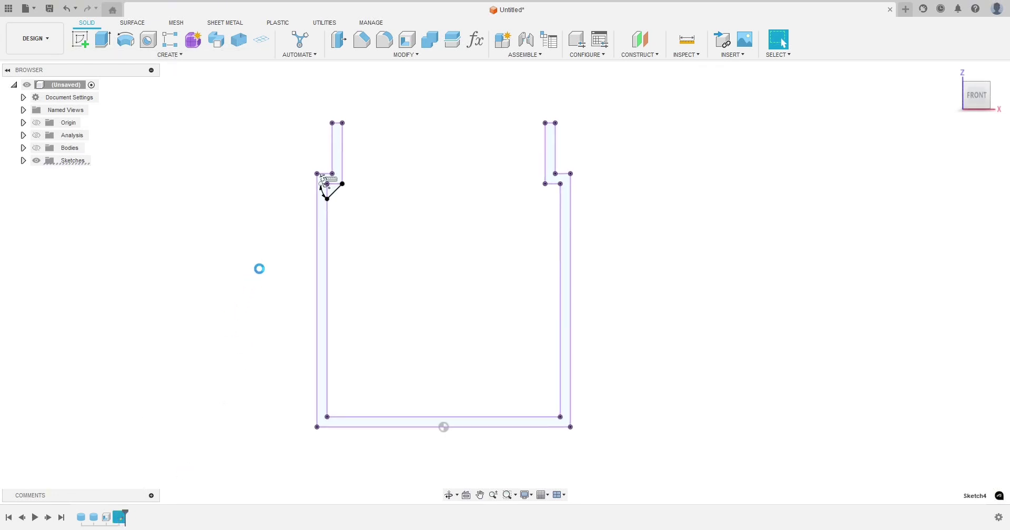
{"action": "left_click", "coordinate": [37, 151]}
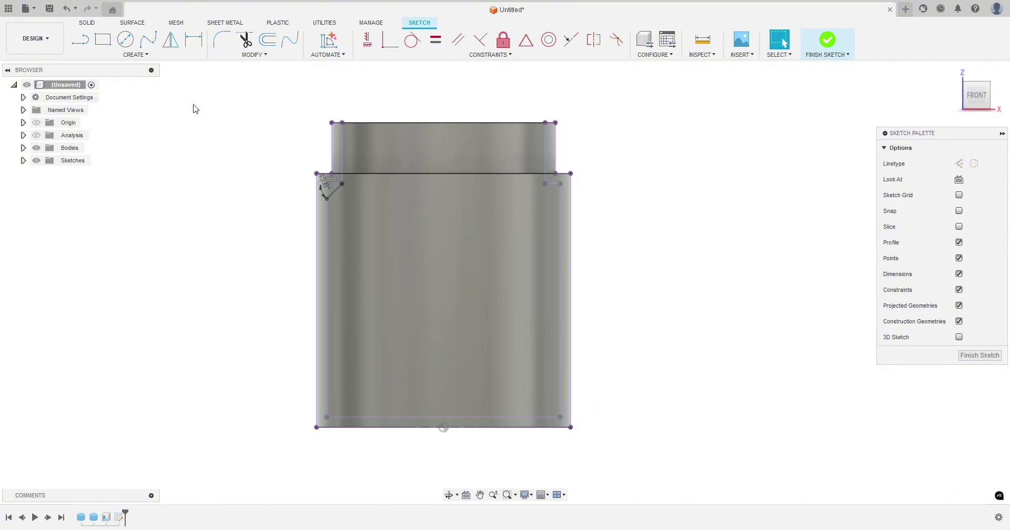
{"action": "left_click", "coordinate": [138, 55]}
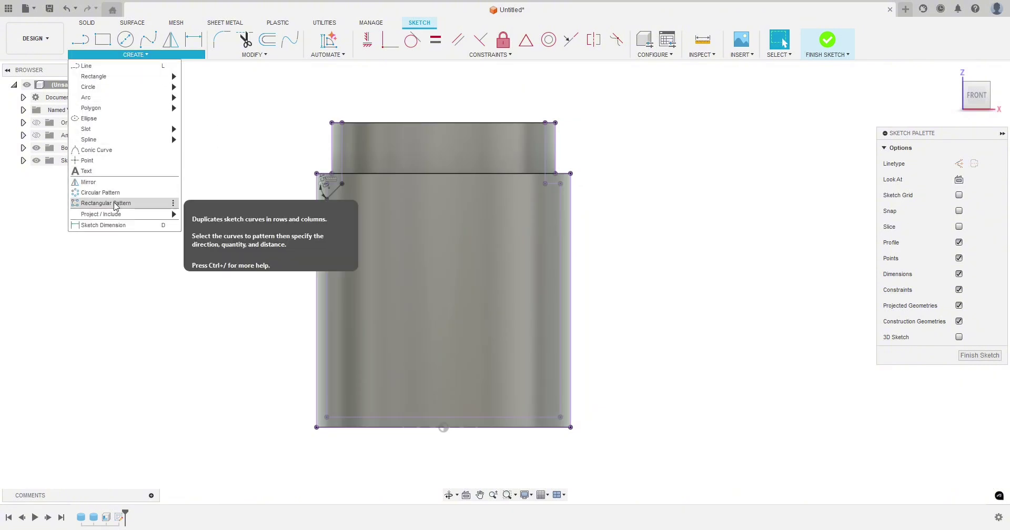
{"action": "mouse_move", "coordinate": [118, 214]}
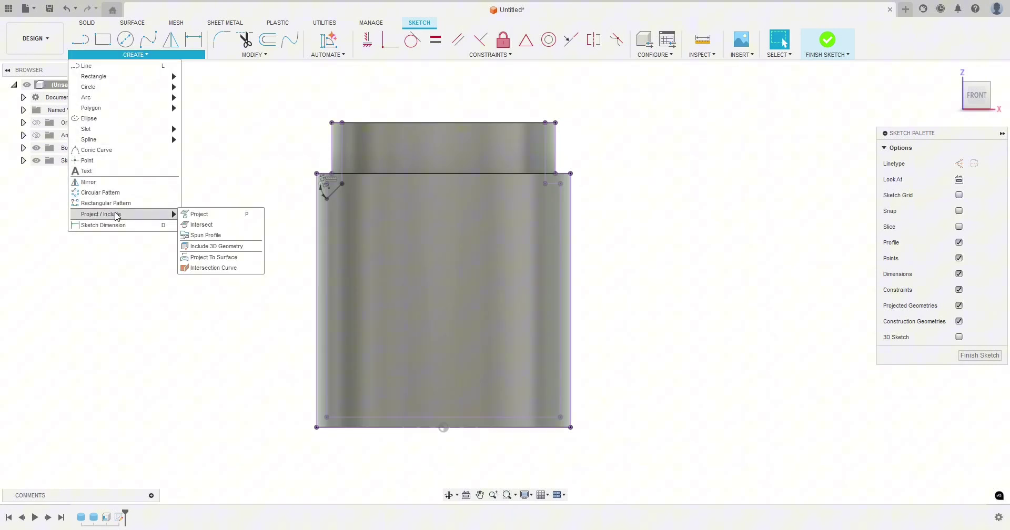
{"action": "left_click", "coordinate": [201, 224]}
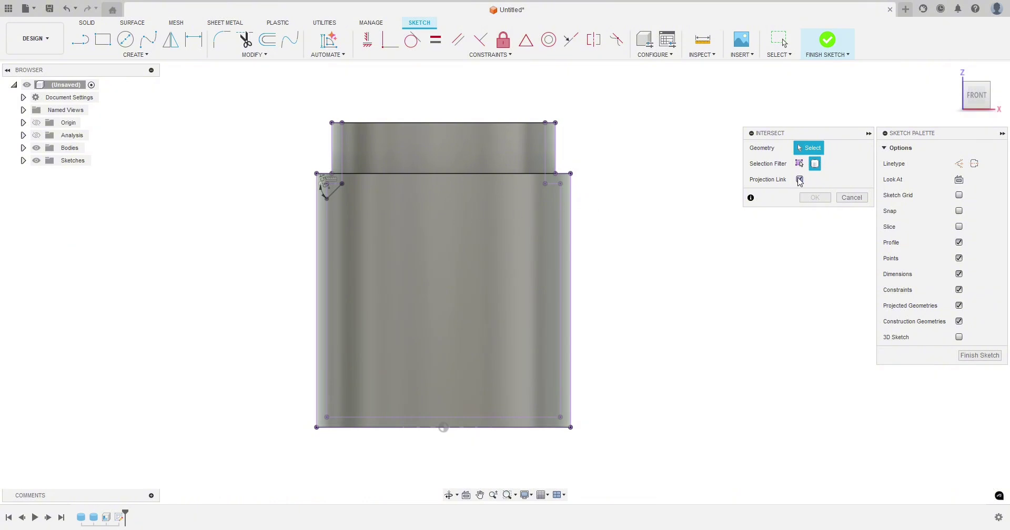
{"action": "left_click", "coordinate": [845, 198]}
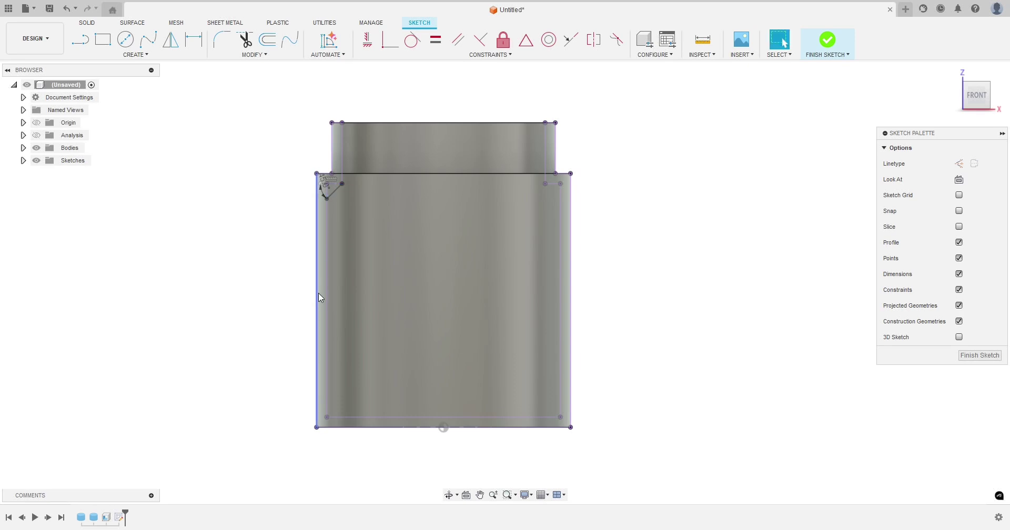
{"action": "middle_click_drag", "start_coordinate": [604, 218], "coordinate": [488, 183], "text": "shift"}
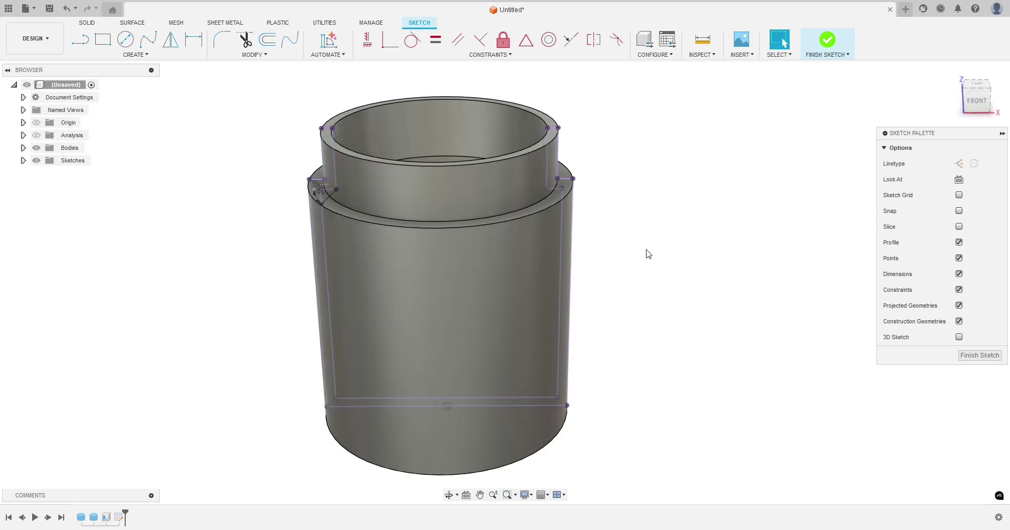
{"action": "scroll", "coordinate": [649, 254], "scroll_direction": "down", "scroll_amount": 2}
{"action": "left_click", "coordinate": [827, 39]}
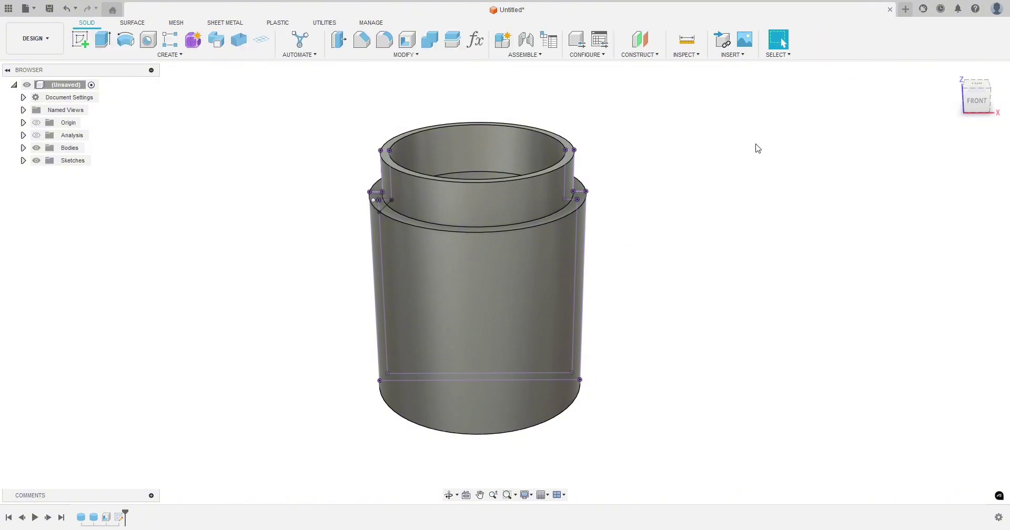
Show the section analysis and inspect the triangular sketch profile below the container's inner ledge.
{"action": "middle_click_drag", "start_coordinate": [301, 263], "coordinate": [306, 243], "text": "shift"}
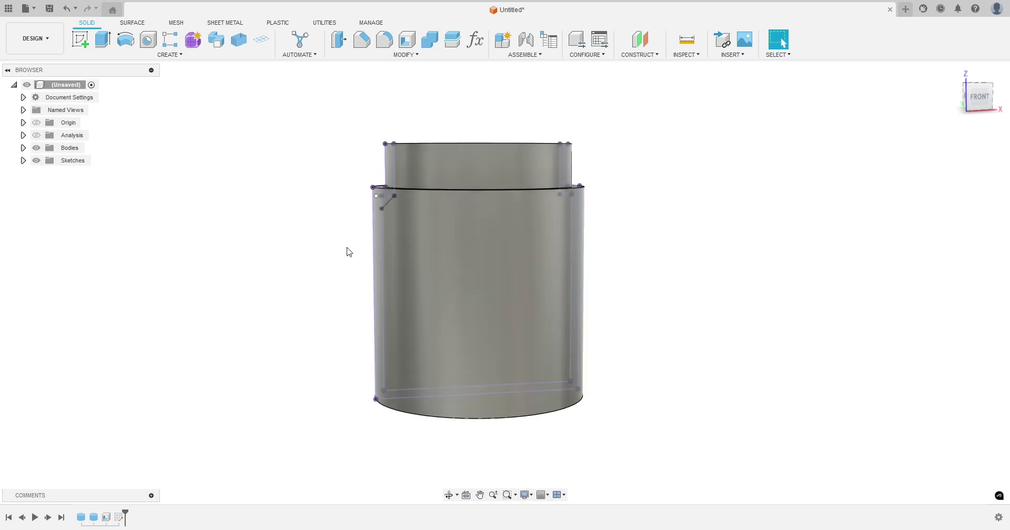
{"action": "left_click", "coordinate": [37, 135]}
{"action": "mouse_move", "coordinate": [219, 209]}
{"action": "middle_mouse_down", "text": "shift"}
{"action": "mouse_move", "coordinate": [171, 198]}
{"action": "mouse_move", "coordinate": [162, 219]}
{"action": "mouse_move", "coordinate": [213, 223]}
{"action": "middle_mouse_up", "text": "shift"}
{"action": "scroll", "coordinate": [378, 183], "scroll_direction": "up", "scroll_amount": 5}
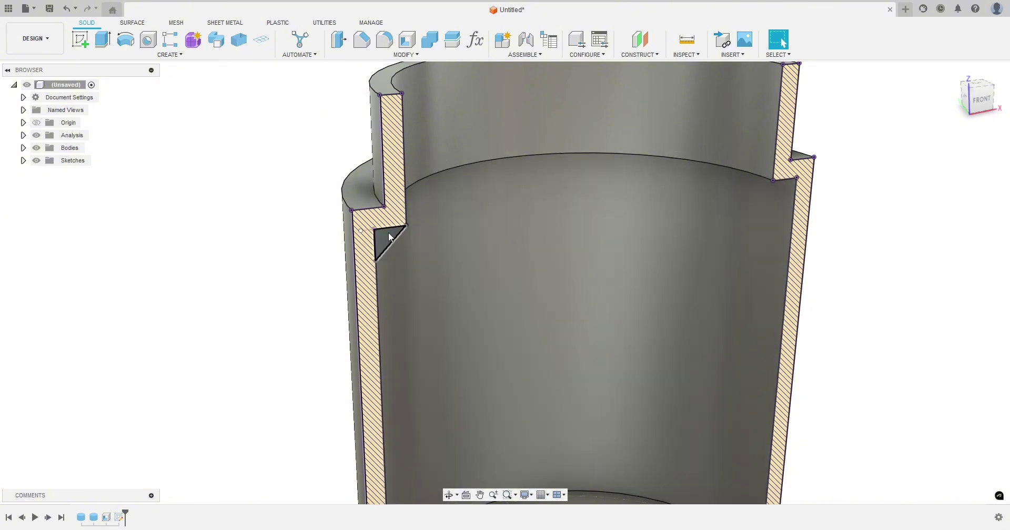
{"action": "scroll", "coordinate": [266, 238], "scroll_direction": "down", "scroll_amount": 2}
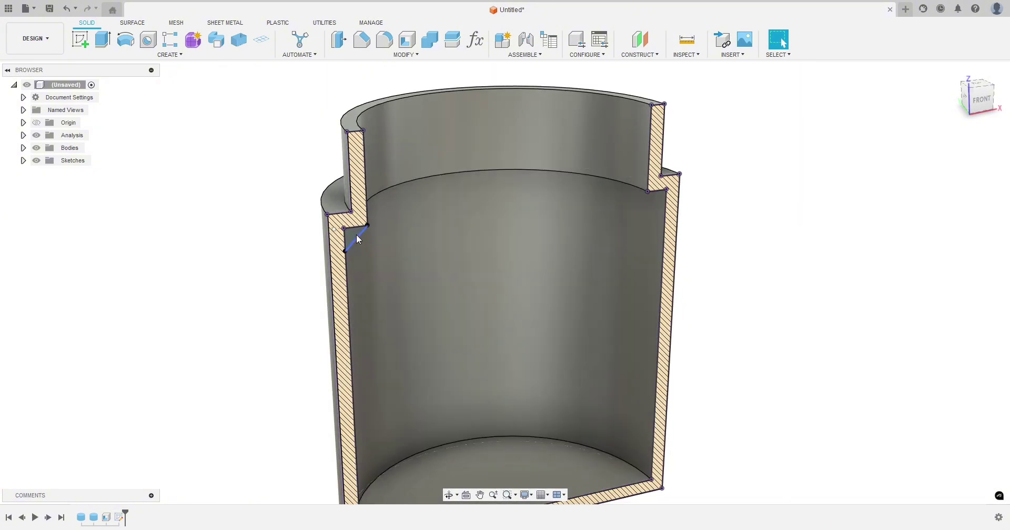
Sweep the triangular profile along the inner ledge's circular edge with perpendicular orientation and join it to the container body.
{"action": "left_click", "coordinate": [351, 235]}
{"action": "middle_click_drag", "start_coordinate": [264, 298], "coordinate": [241, 282], "text": "shift"}
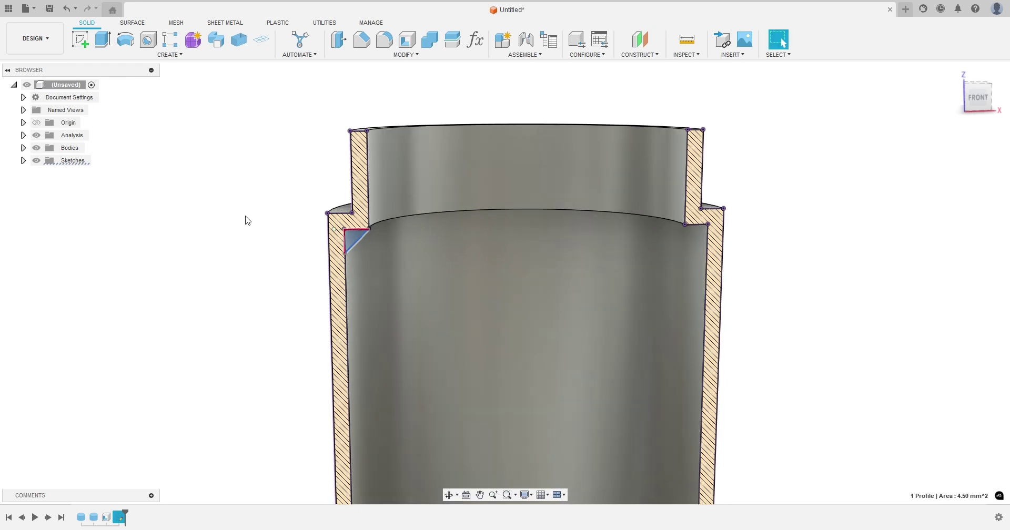
{"action": "left_click", "coordinate": [216, 41]}
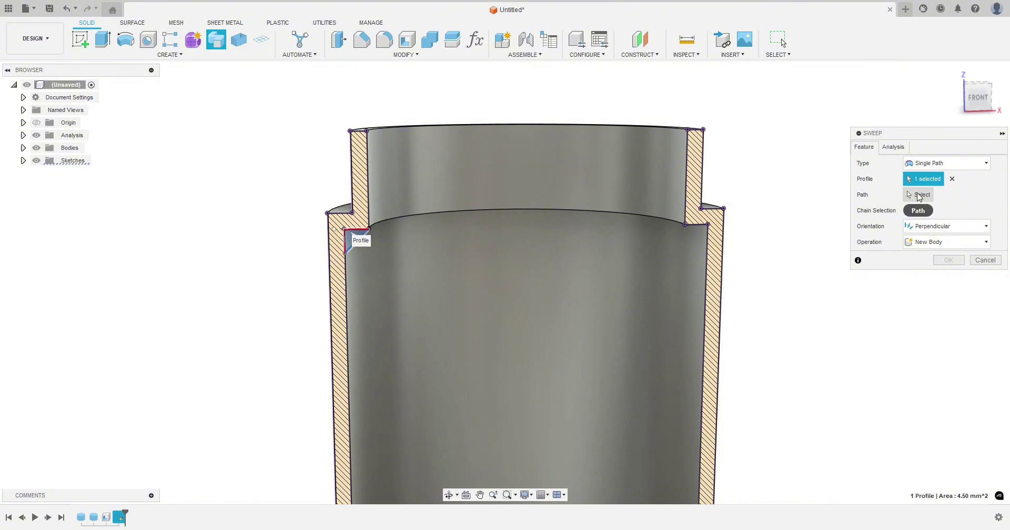
{"action": "left_click", "coordinate": [920, 195]}
{"action": "middle_click_drag", "start_coordinate": [447, 300], "coordinate": [405, 211], "text": "shift"}
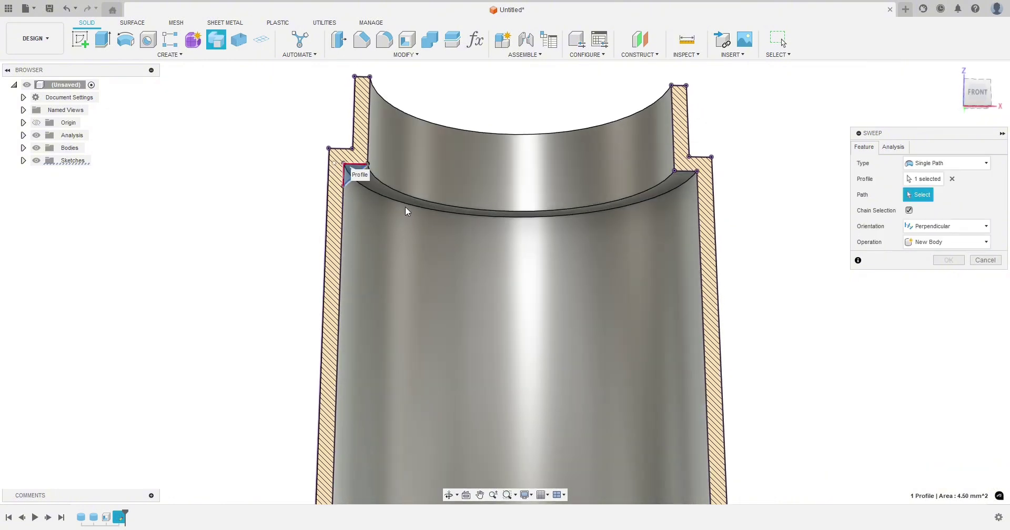
{"action": "left_click", "coordinate": [367, 191]}
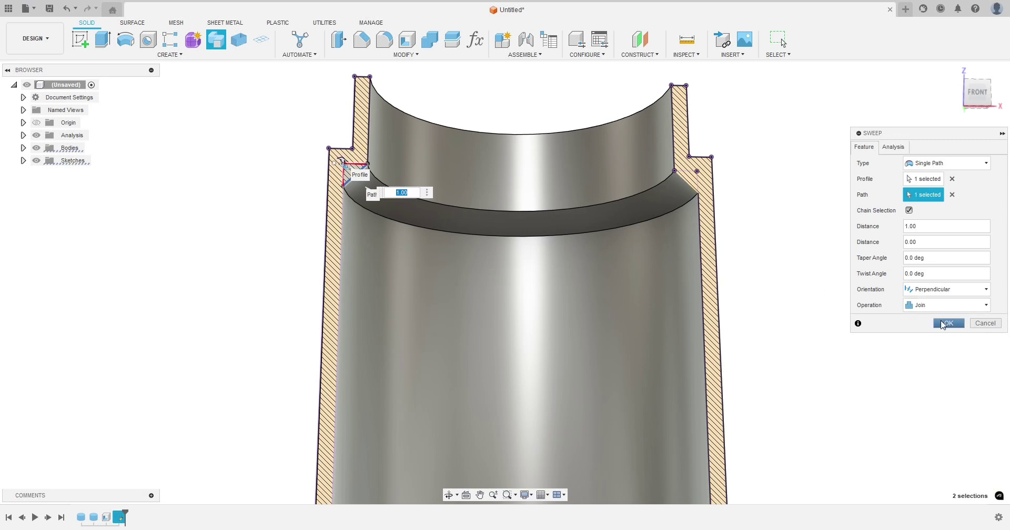
{"action": "left_click", "coordinate": [942, 324]}
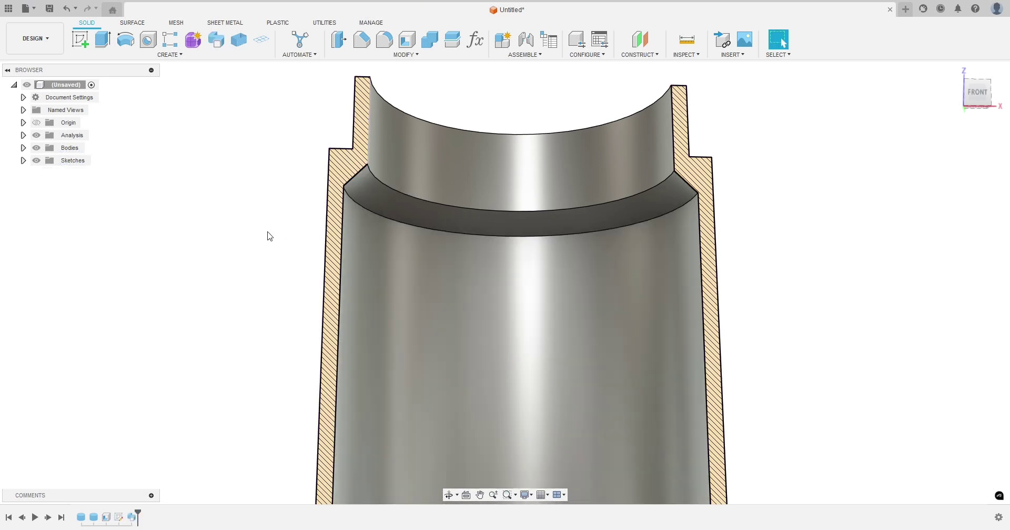
Set the WallThickness user parameter to 5 mm and check the ledge support in the section view.
{"action": "scroll", "coordinate": [266, 231], "scroll_direction": "down", "scroll_amount": 2}
{"action": "middle_click_drag", "start_coordinate": [257, 224], "coordinate": [141, 265], "text": "shift"}
{"action": "left_click", "coordinate": [475, 40]}
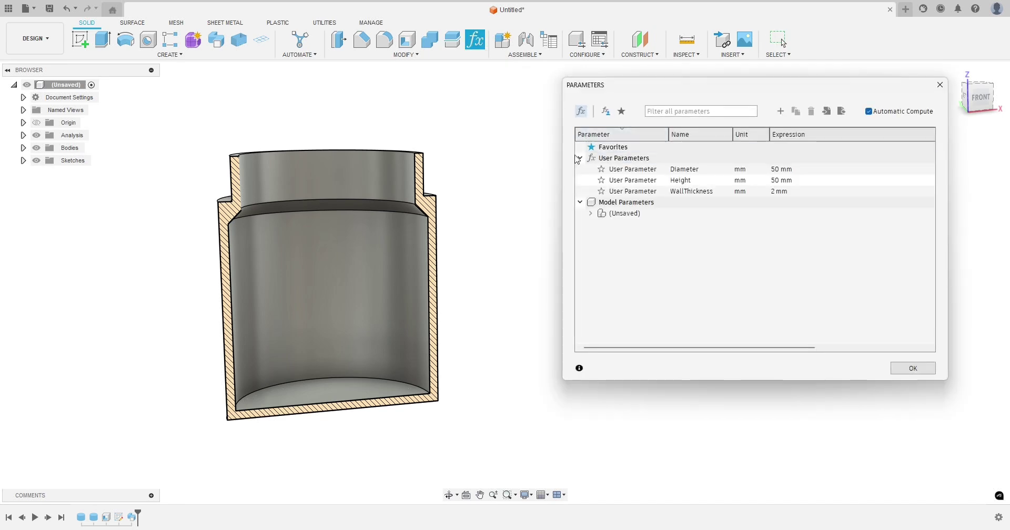
{"action": "left_click", "coordinate": [773, 192]}
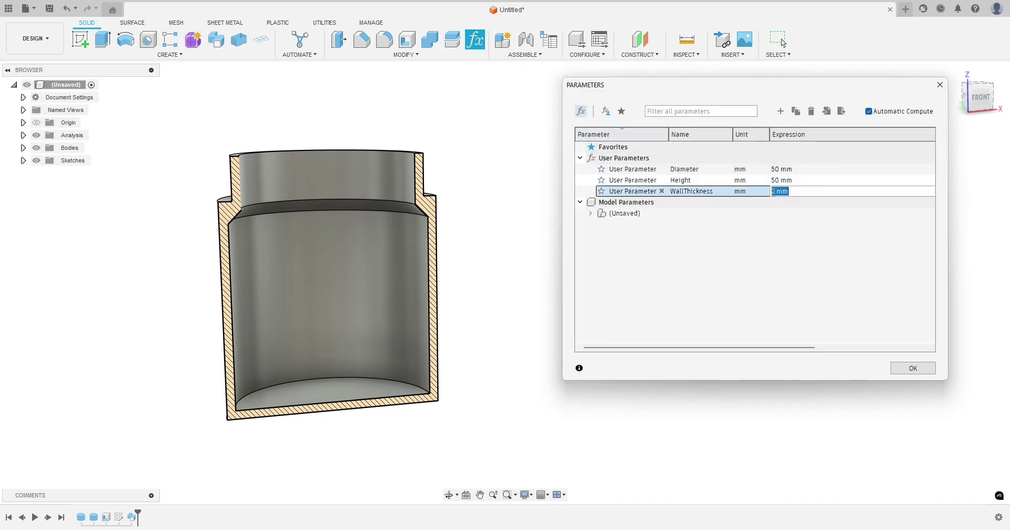
{"action": "left_click_drag", "start_coordinate": [774, 193], "coordinate": [769, 193]}
{"action": "type", "text": "5"}
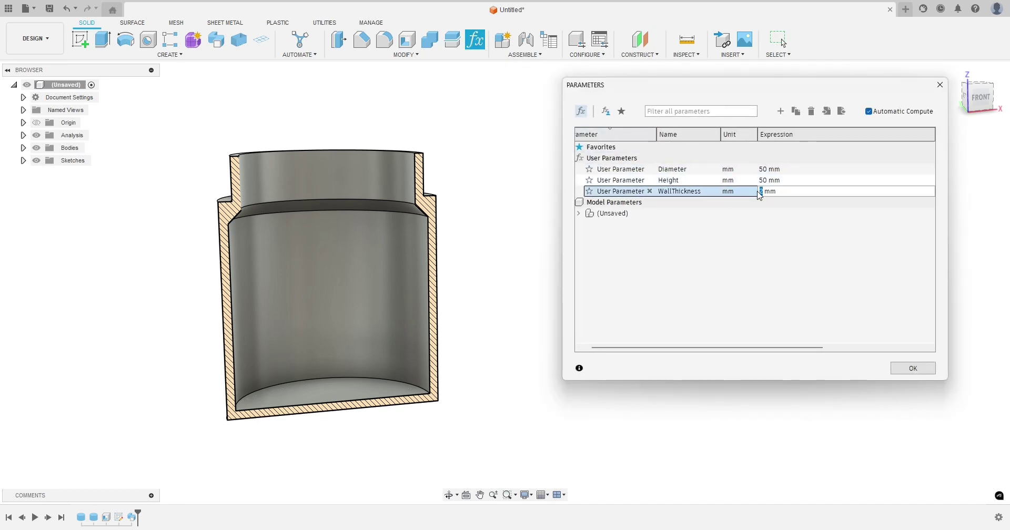
{"action": "left_click", "coordinate": [744, 186]}
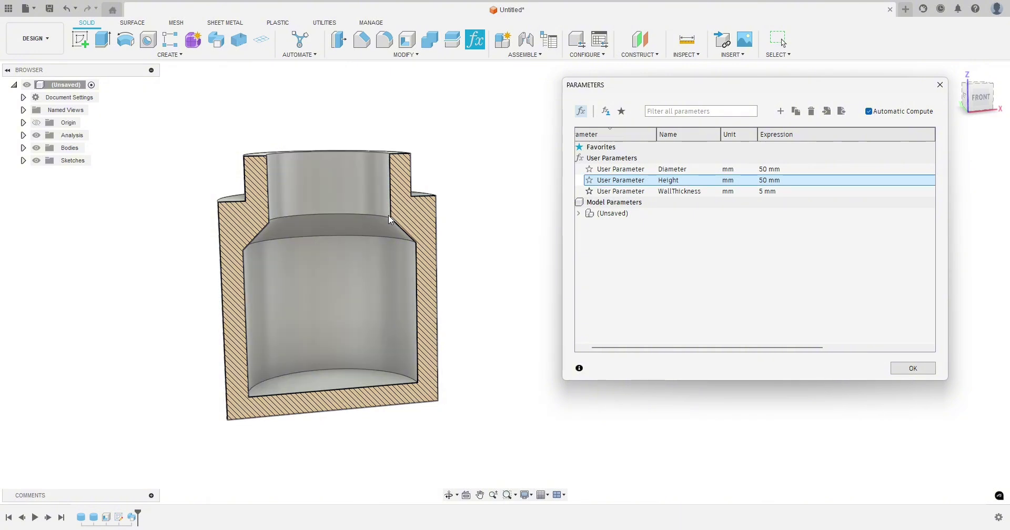
{"action": "middle_click_drag", "start_coordinate": [392, 221], "coordinate": [472, 293], "text": "shift"}
Set the WallThickness user parameter to 2 mm and the Diameter to 34 mm.
{"action": "double_click", "coordinate": [768, 191]}
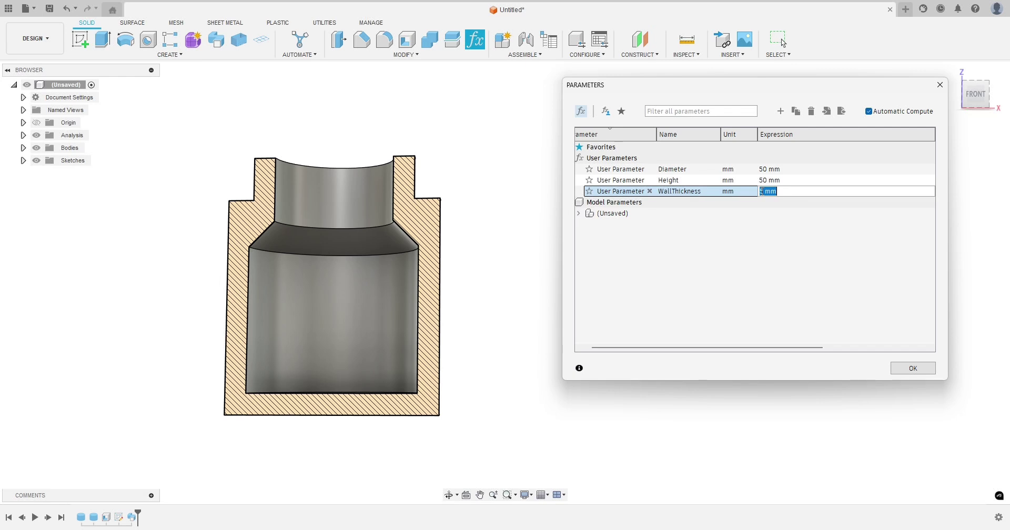
{"action": "type", "text": "2"}
{"action": "key", "text": "Up"}
{"action": "key", "text": "Up"}
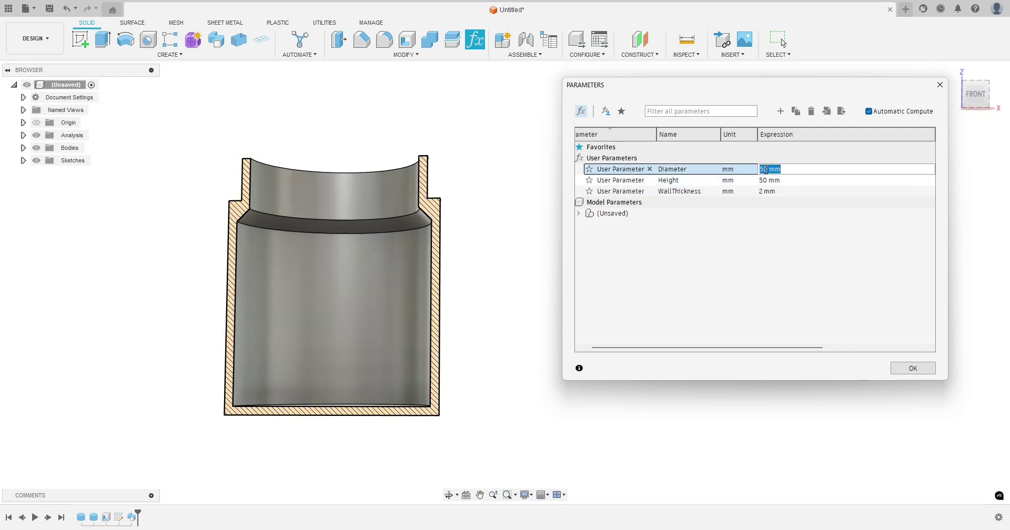
{"action": "type", "text": "30"}
{"action": "key", "text": "Return"}
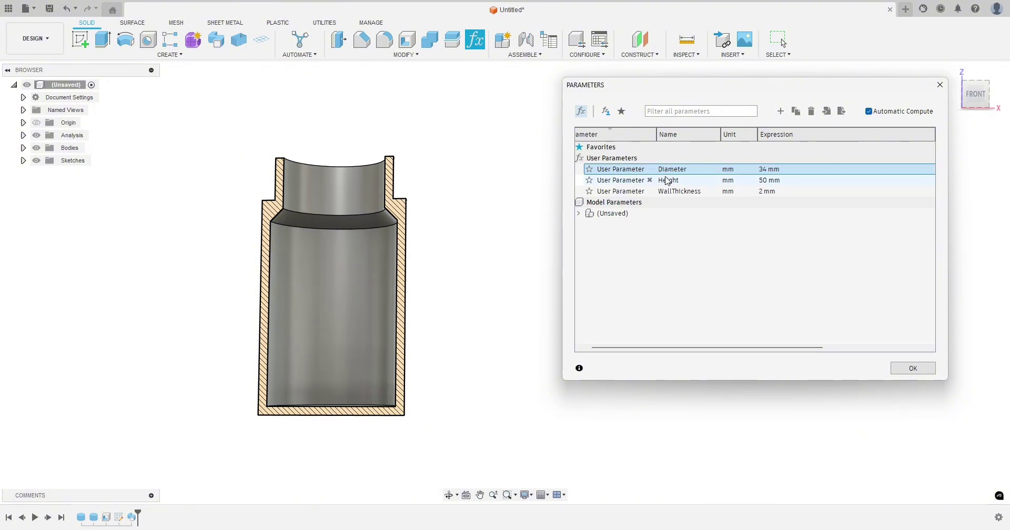
Set the Diameter user parameter to 50 mm and accept the parameter changes.
{"action": "left_click", "coordinate": [764, 171]}
{"action": "double_click", "coordinate": [762, 170]}
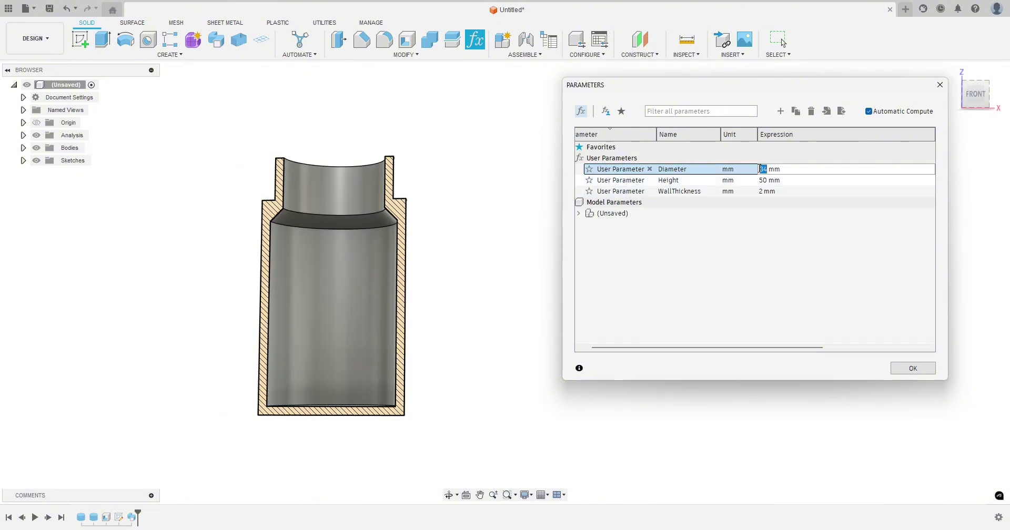
{"action": "type", "text": "50"}
{"action": "left_click", "coordinate": [737, 215]}
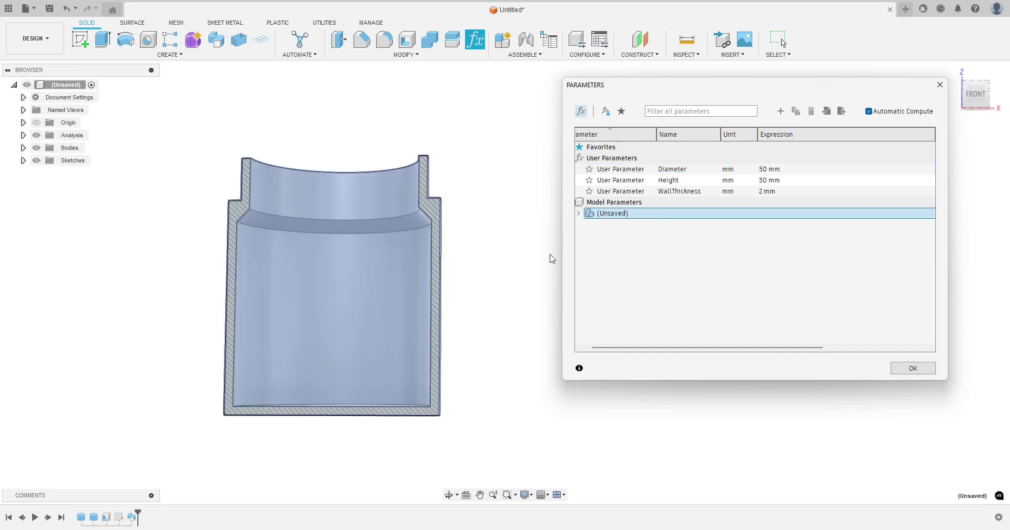
{"action": "left_click", "coordinate": [907, 368]}
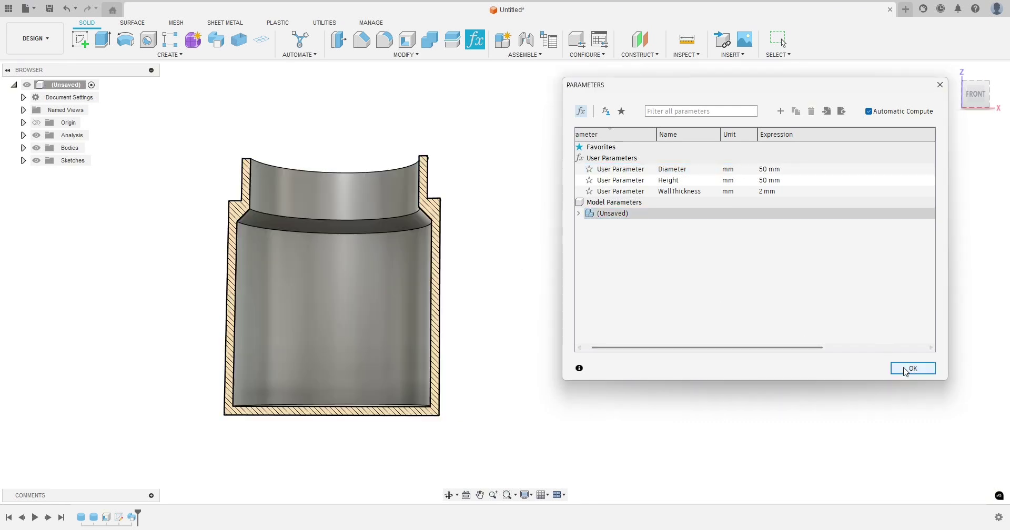
Hide the section analysis and view the complete container from outside around its shoulder.
{"action": "middle_click_drag", "start_coordinate": [540, 240], "coordinate": [568, 272], "text": "shift"}
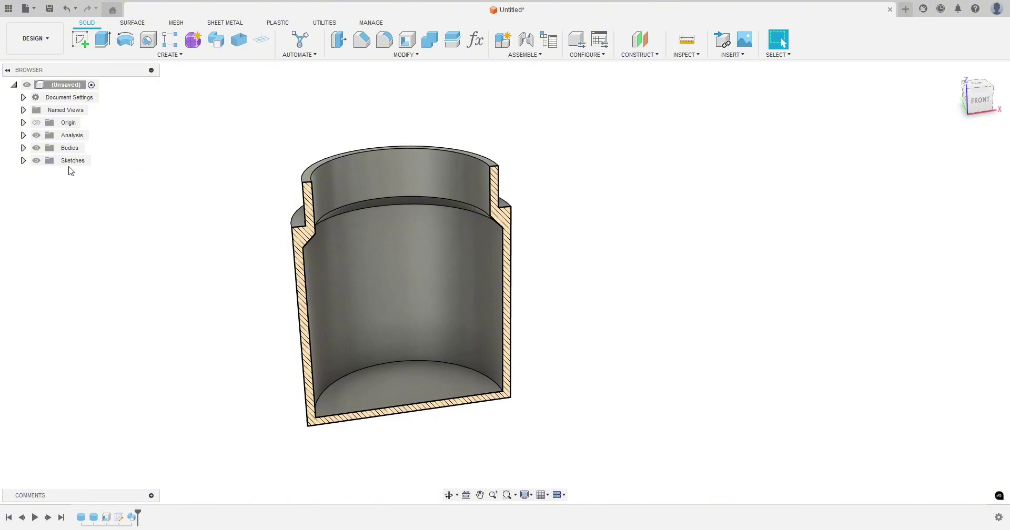
{"action": "left_click", "coordinate": [36, 135]}
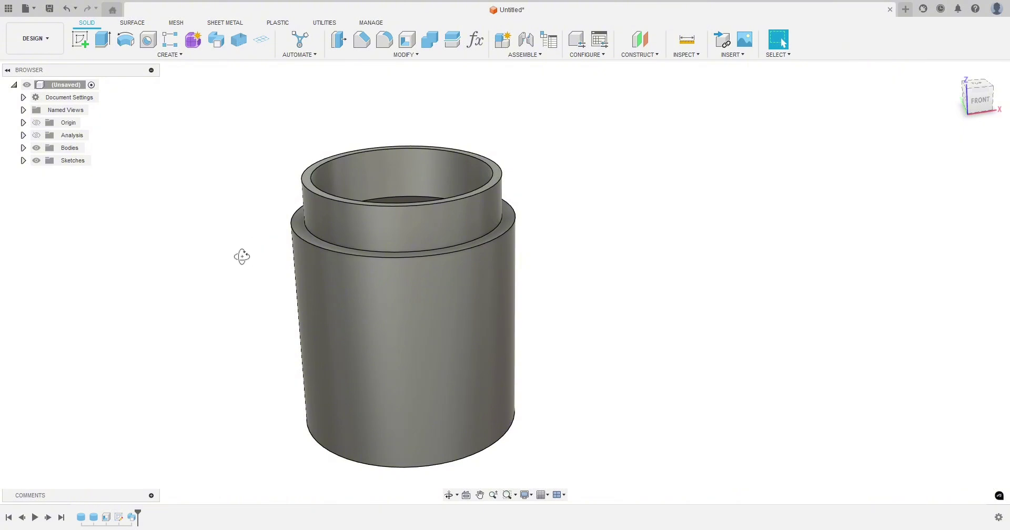
{"action": "middle_click_drag", "start_coordinate": [242, 256], "coordinate": [241, 253], "text": "shift"}
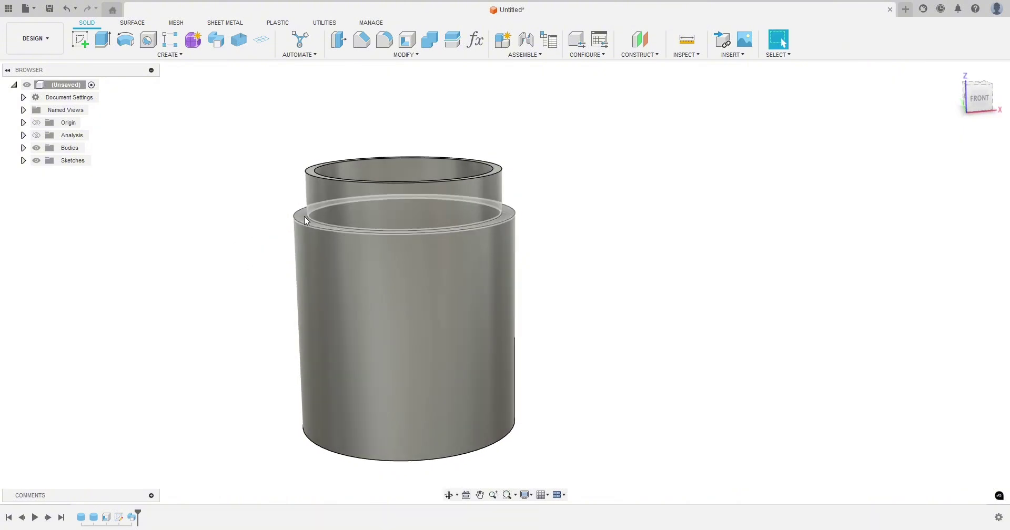
{"action": "middle_click_drag", "start_coordinate": [286, 221], "coordinate": [309, 214], "text": "shift"}
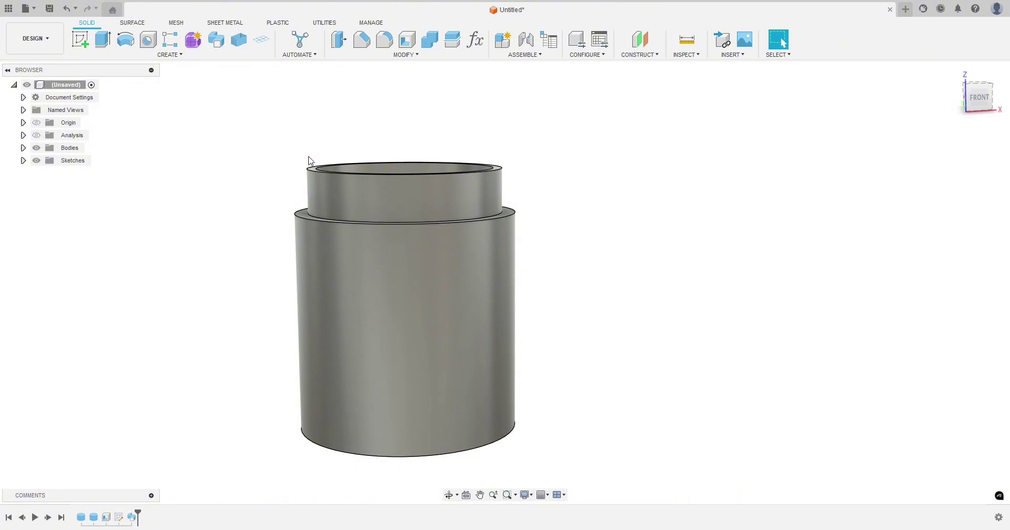
{"action": "middle_click_drag", "start_coordinate": [220, 194], "coordinate": [223, 209], "text": "shift"}
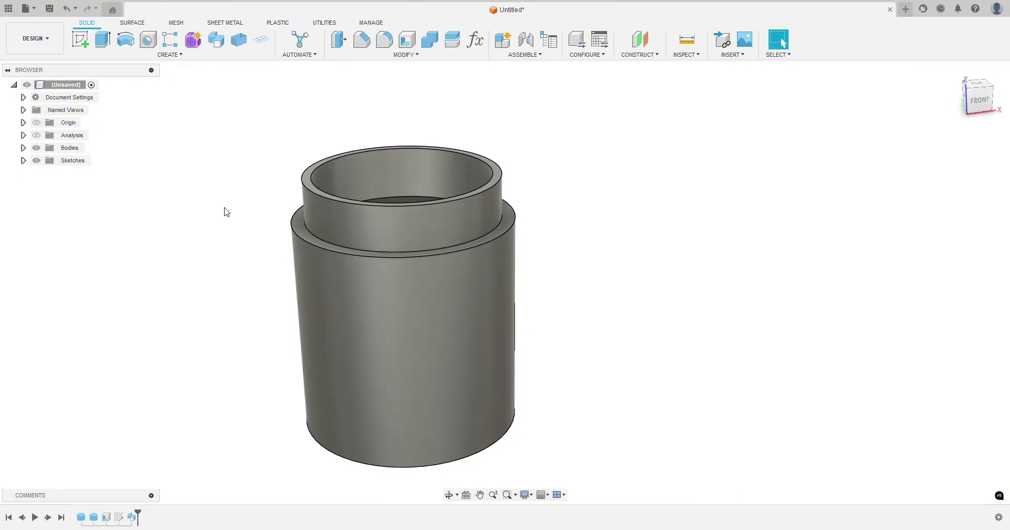
Place a cylinder on the container's shoulder face, centred on the container's axis, with its diameter driven by the Diameter parameter.
{"action": "left_click", "coordinate": [172, 56]}
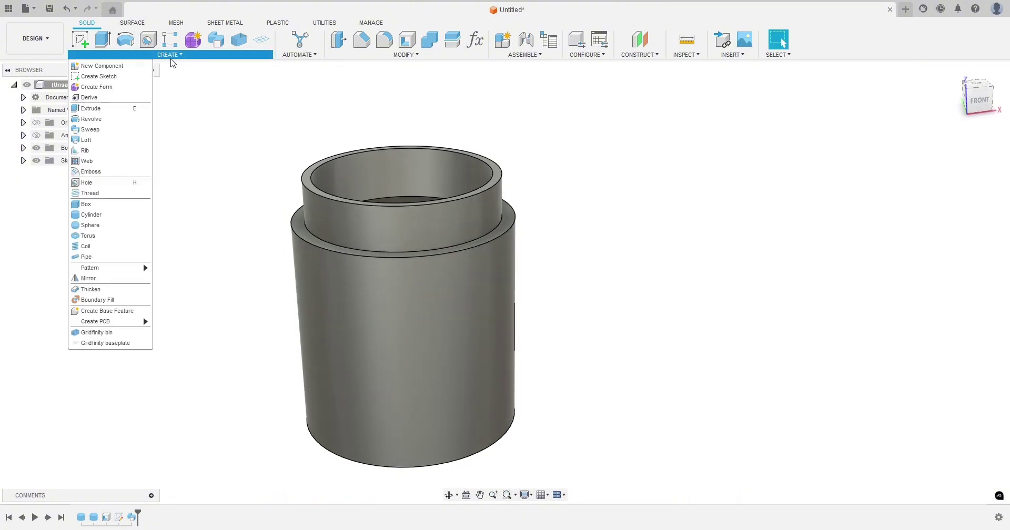
{"action": "left_click", "coordinate": [83, 212]}
{"action": "middle_click_drag", "start_coordinate": [152, 215], "coordinate": [294, 235], "text": "shift"}
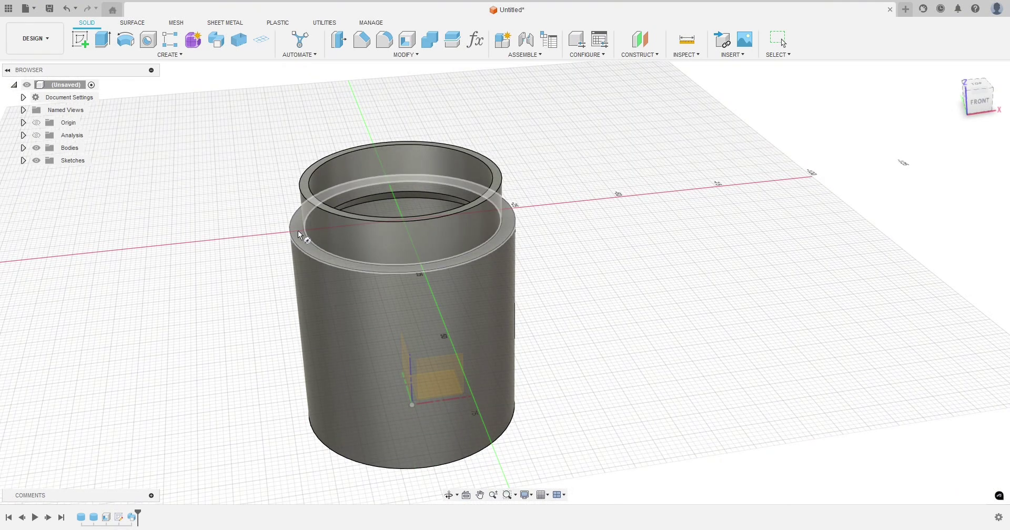
{"action": "key", "text": "Return"}
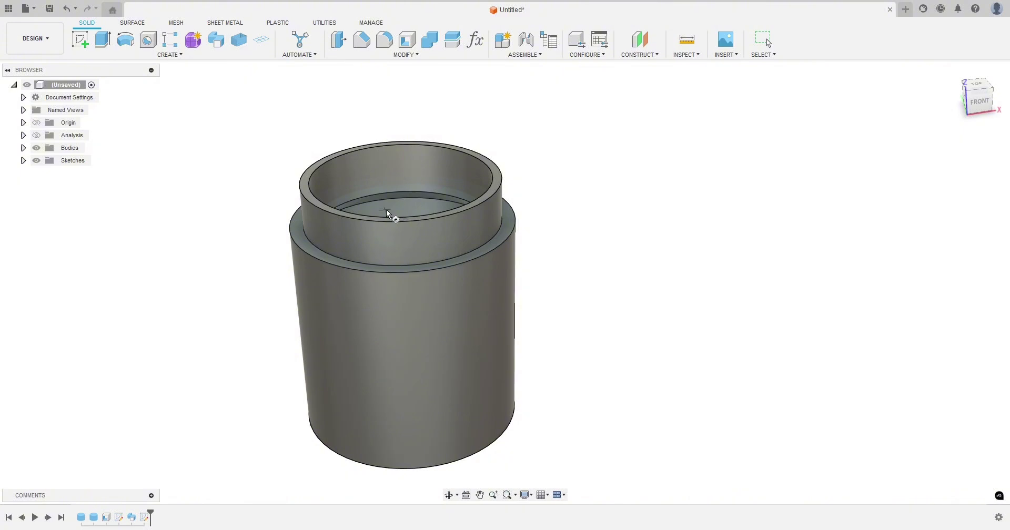
{"action": "middle_click_drag", "start_coordinate": [406, 203], "coordinate": [406, 212], "text": "shift"}
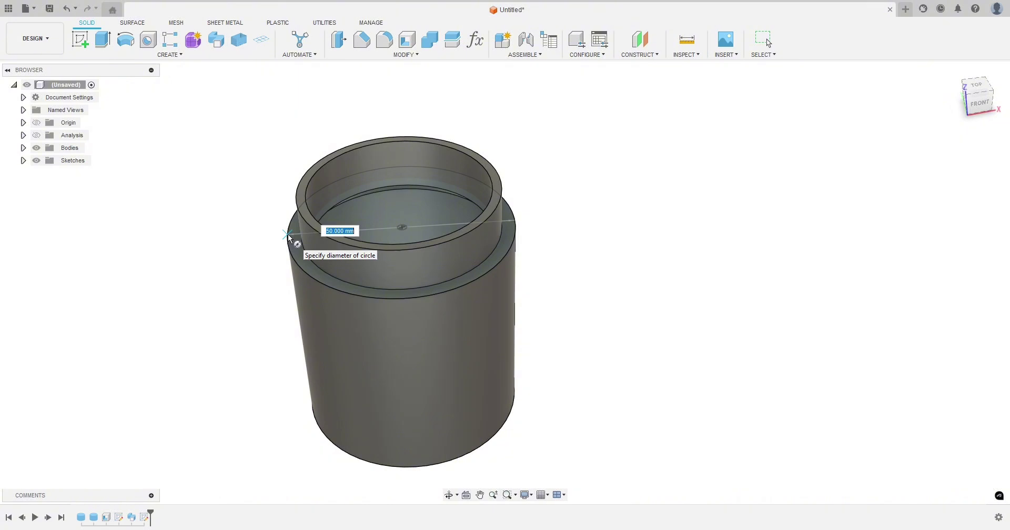
{"action": "type", "text": "Dia"}
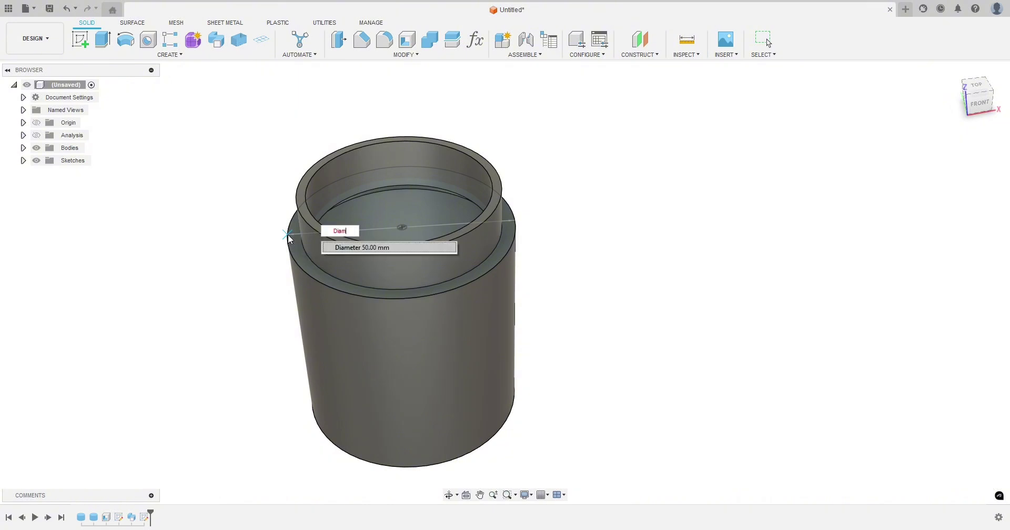
{"action": "type", "text": "m"}
{"action": "key", "text": "Return"}
{"action": "key", "text": "Return"}
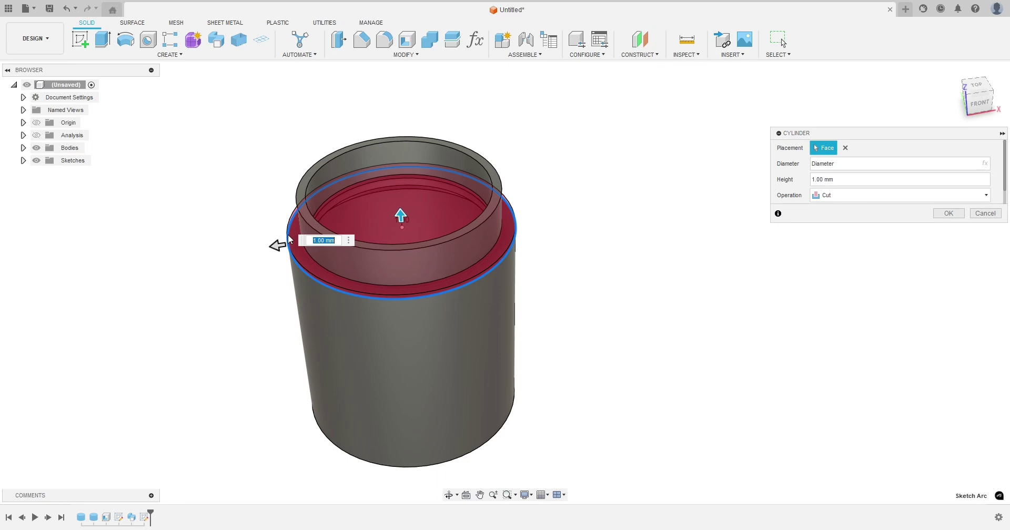
Create the cylinder as a new body with a height of 10mm + WallThickness + 0.5mm.
{"action": "left_click", "coordinate": [827, 196]}
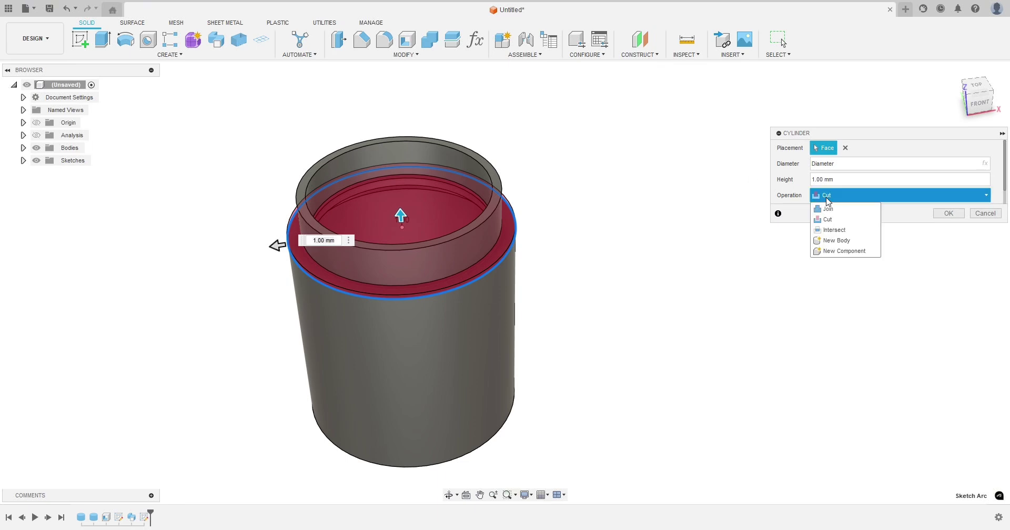
{"action": "left_click", "coordinate": [837, 240]}
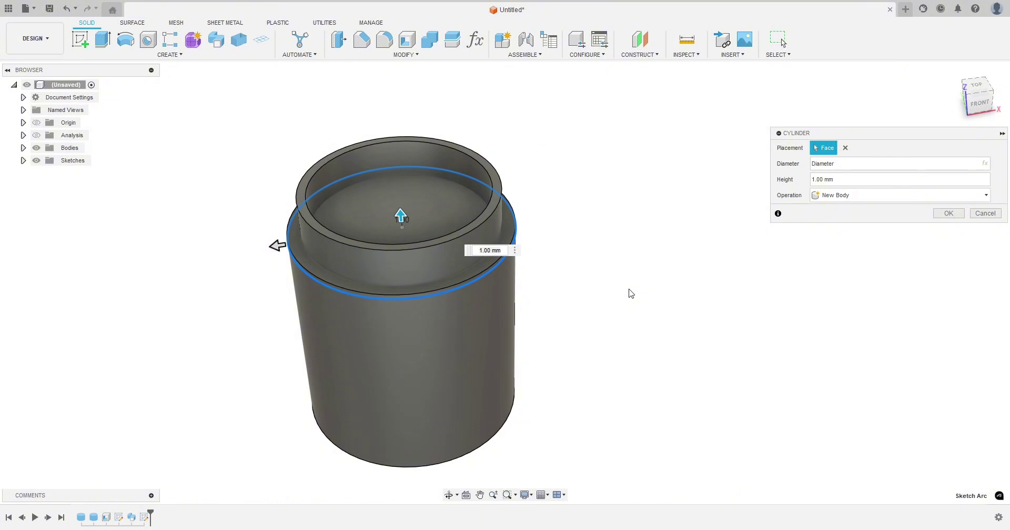
{"action": "middle_click_drag", "start_coordinate": [622, 293], "coordinate": [618, 275], "text": "shift"}
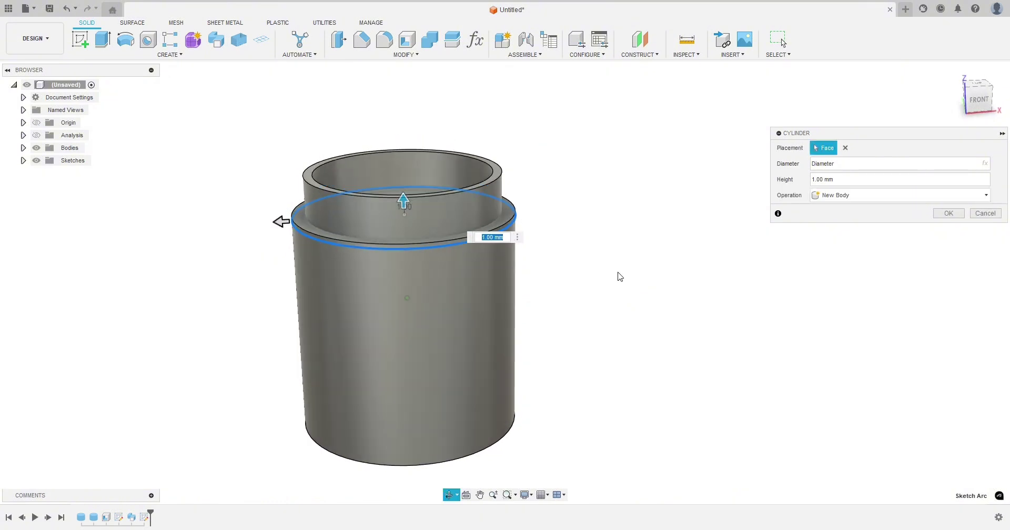
{"action": "left_click", "coordinate": [836, 180]}
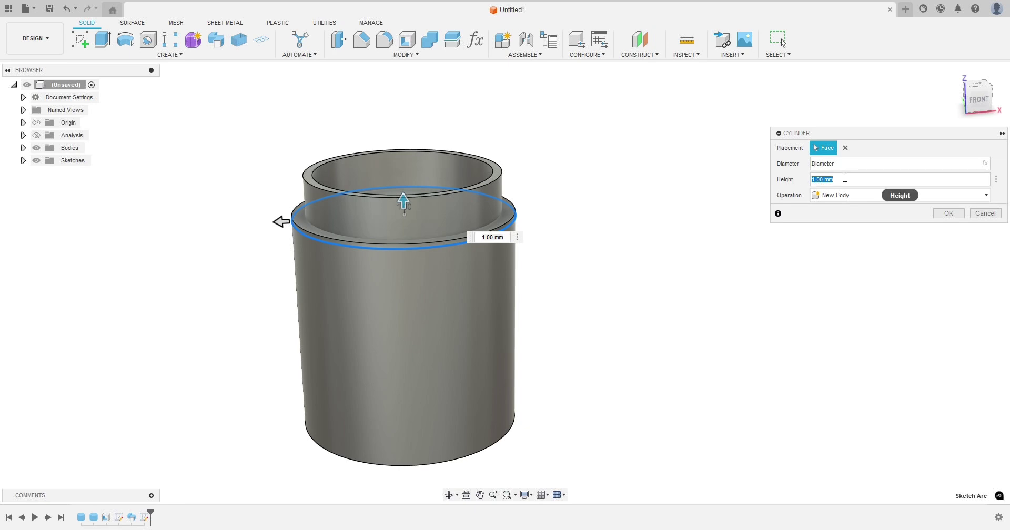
{"action": "type", "text": "10mm"}
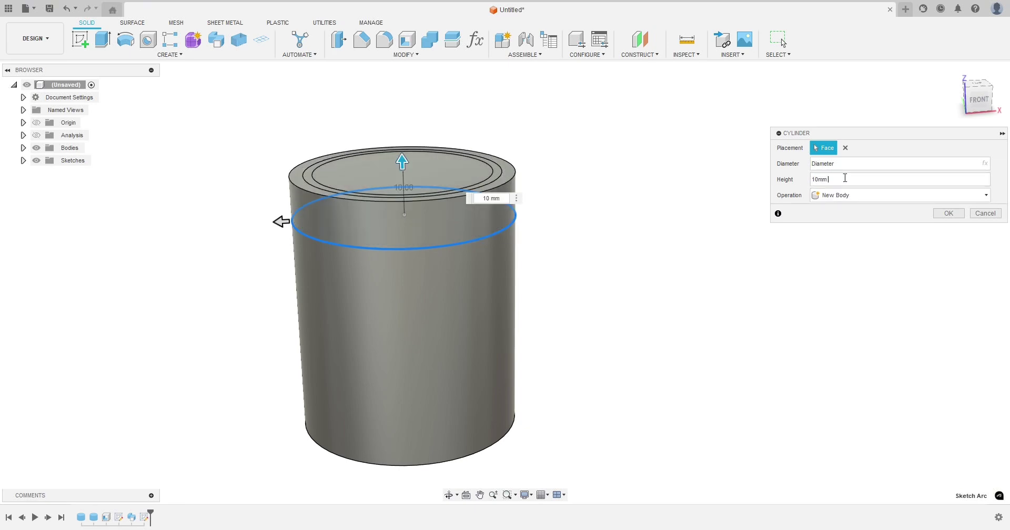
{"action": "type", "text": " + W"}
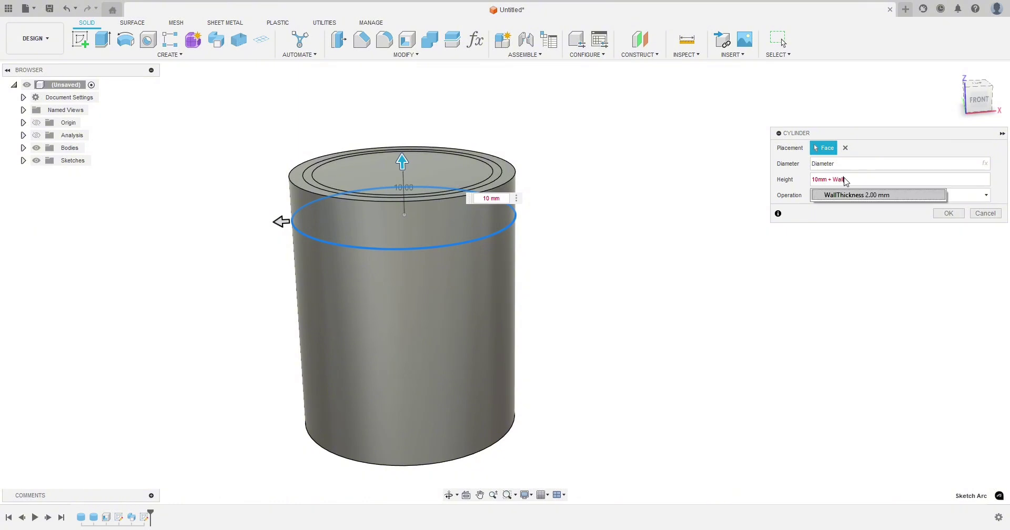
{"action": "type", "text": "all"}
{"action": "key", "text": "Return"}
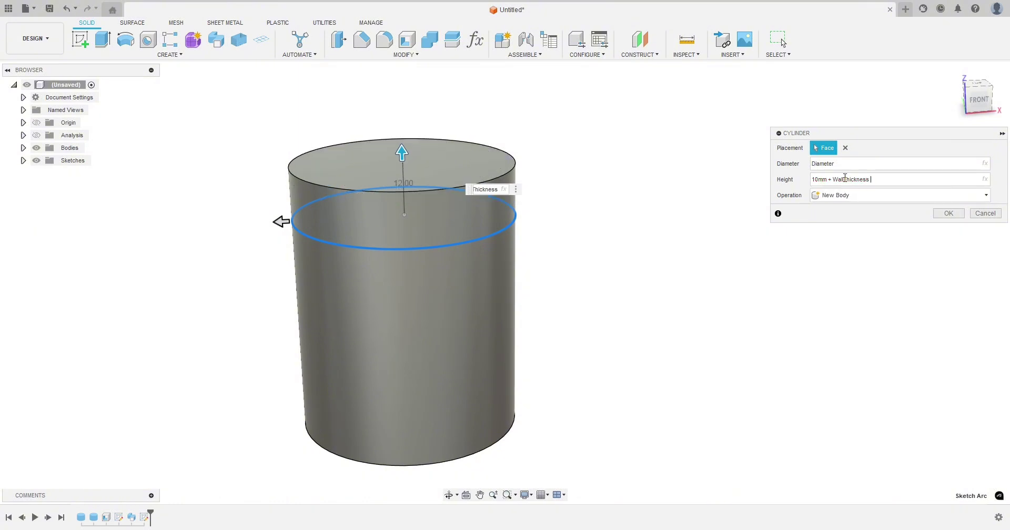
{"action": "type", "text": "="}
{"action": "type", "text": "0.5"}
{"action": "type", "text": "mm"}
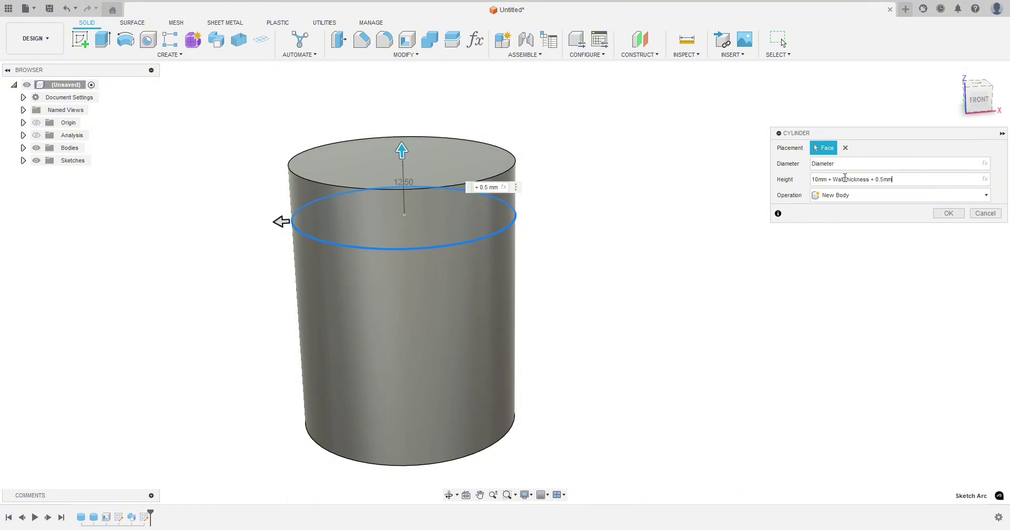
{"action": "left_click", "coordinate": [947, 214]}
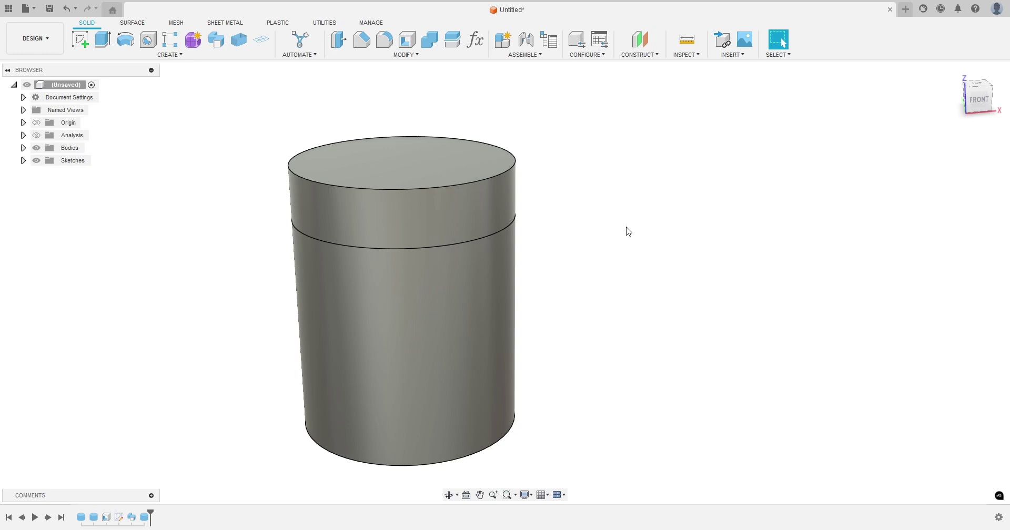
Rename the container body as Jar and the new cylinder body as Lid.
{"action": "middle_click_drag", "start_coordinate": [628, 234], "coordinate": [150, 173], "text": "shift"}
{"action": "left_click", "coordinate": [24, 148]}
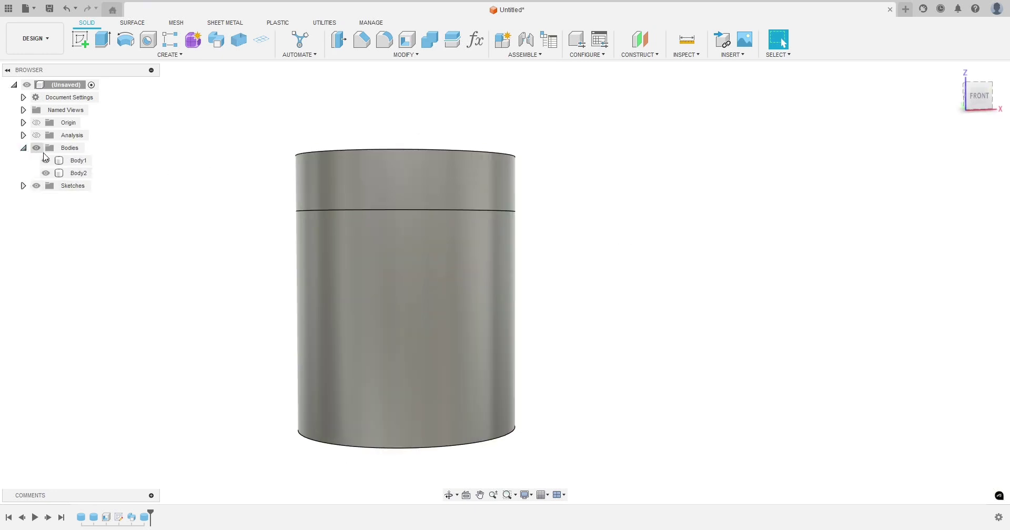
{"action": "left_click", "coordinate": [76, 160]}
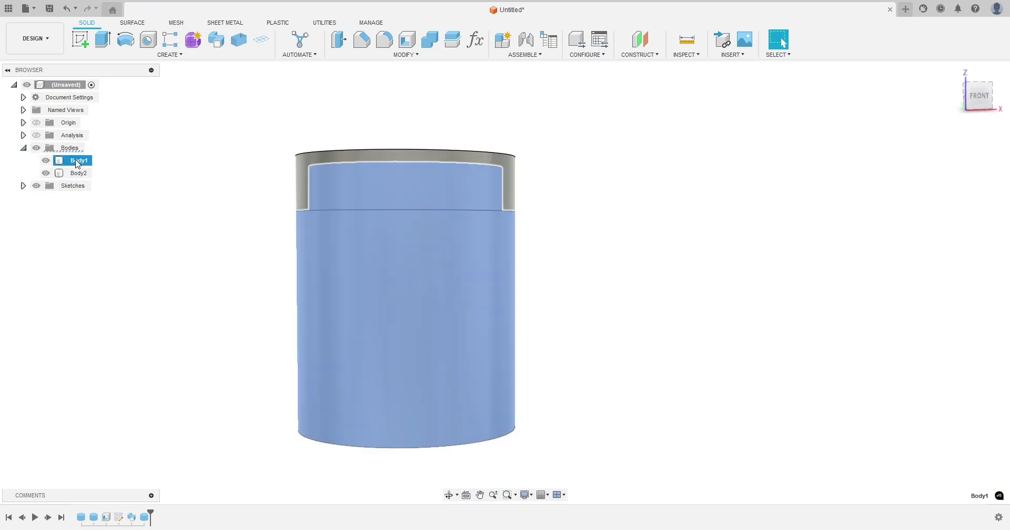
{"action": "double_click", "coordinate": [76, 161]}
{"action": "type", "text": "Jar"}
{"action": "left_click", "coordinate": [78, 173]}
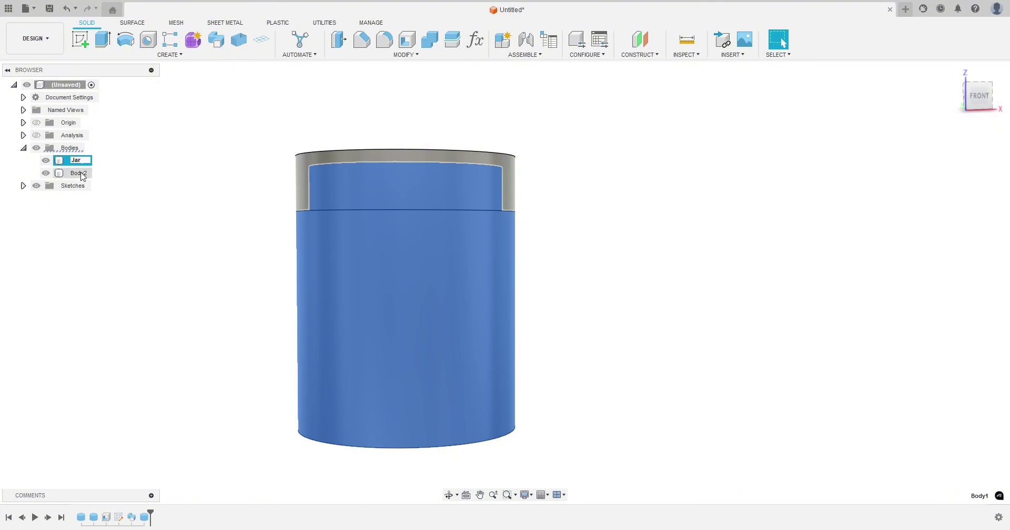
{"action": "double_click", "coordinate": [78, 173]}
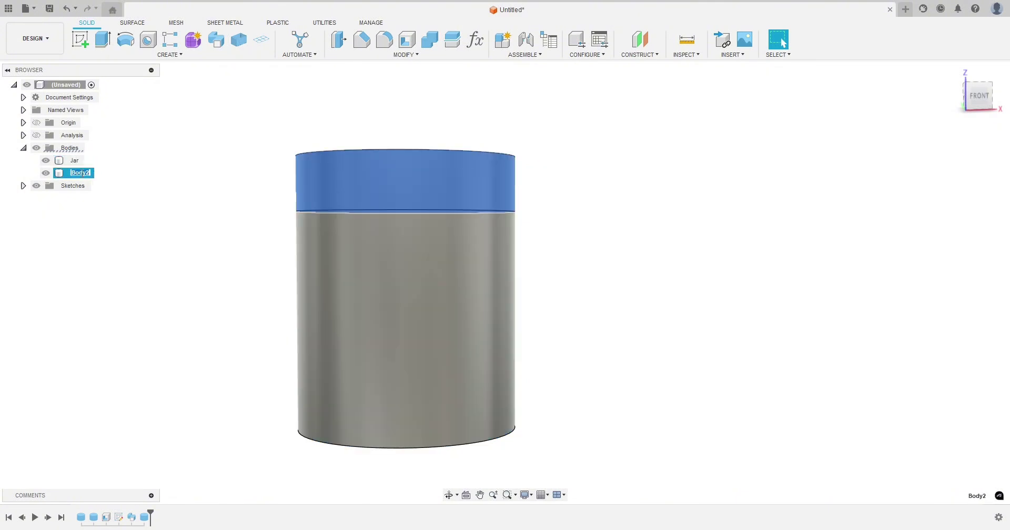
{"action": "type", "text": "Lid"}
{"action": "key", "text": "Return"}
Show the section analysis and examine the solid lid's underside where it overlaps the jar neck.
{"action": "left_click", "coordinate": [36, 136]}
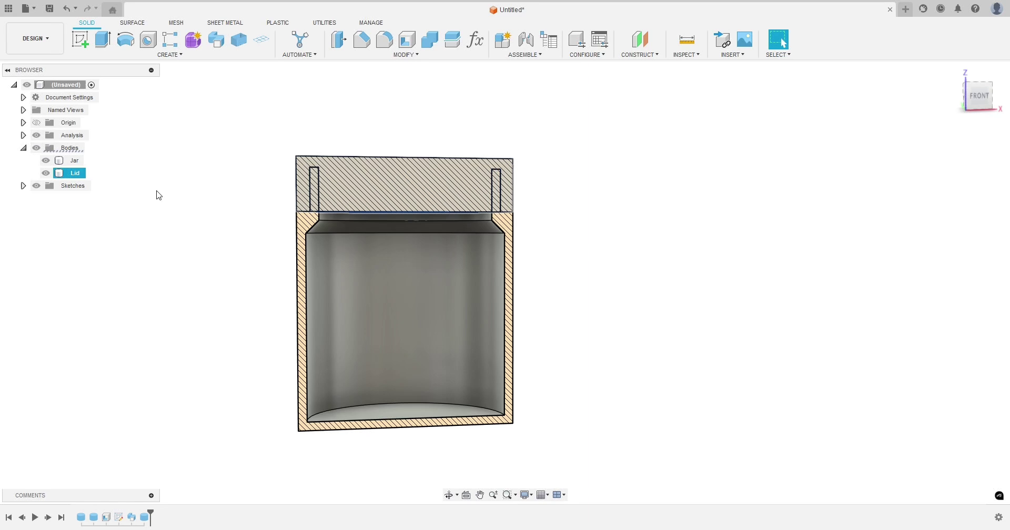
{"action": "left_click", "coordinate": [212, 189]}
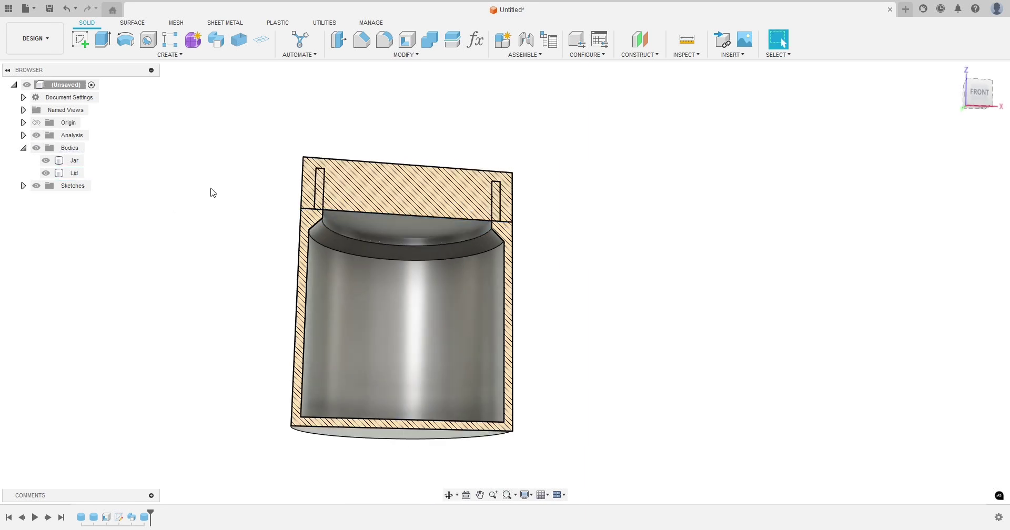
{"action": "middle_click_drag", "start_coordinate": [200, 212], "coordinate": [372, 238], "text": "shift"}
{"action": "left_click", "coordinate": [372, 238]}
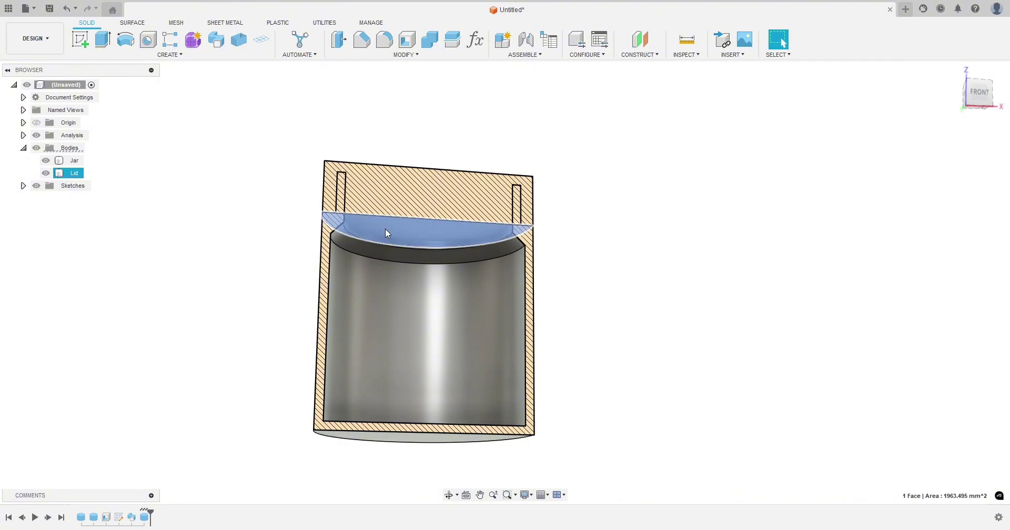
{"action": "left_click", "coordinate": [387, 233]}
Hide the Jar body and the section analysis, and shell the Lid from its bottom face with an inside thickness of WallThickness.
{"action": "left_click", "coordinate": [46, 161]}
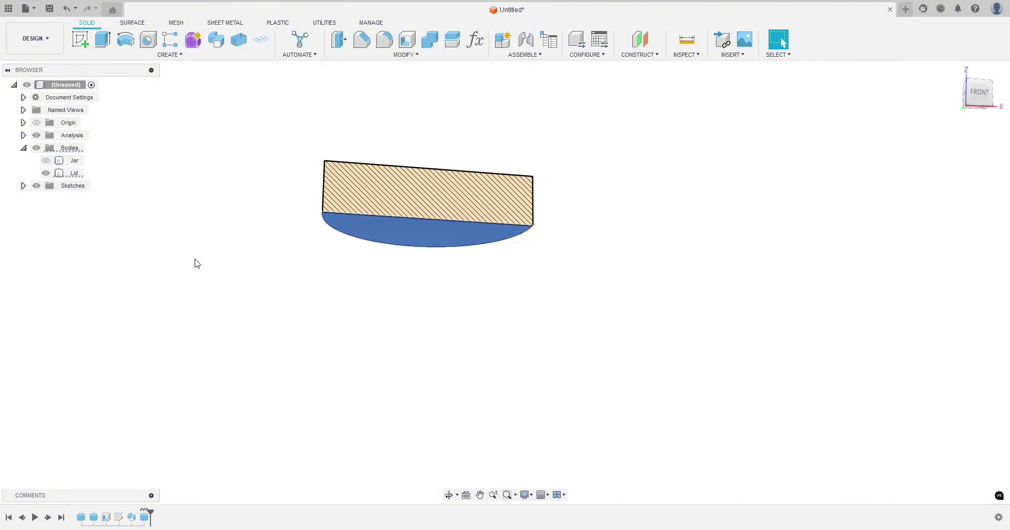
{"action": "left_click", "coordinate": [36, 135]}
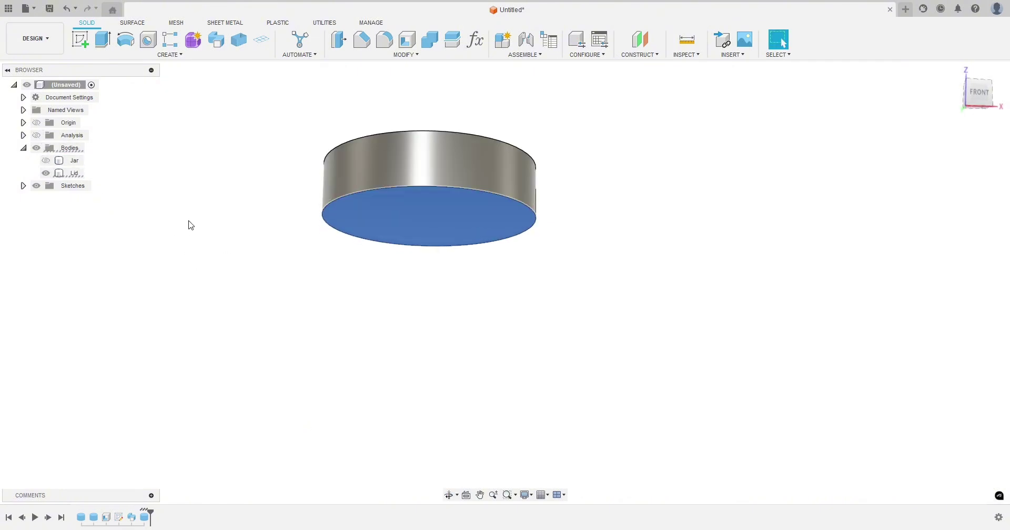
{"action": "middle_click_drag", "start_coordinate": [187, 223], "coordinate": [200, 258], "text": "shift"}
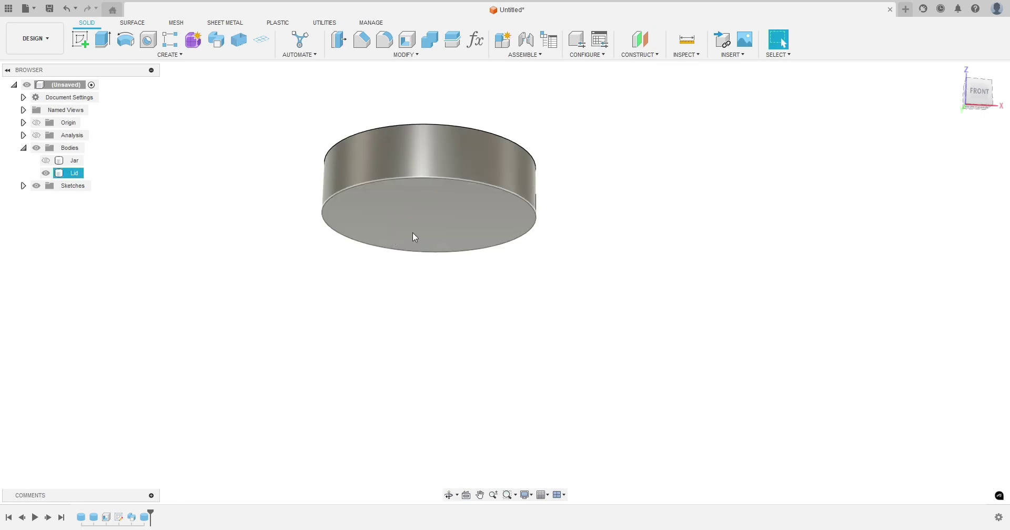
{"action": "left_click", "coordinate": [420, 217]}
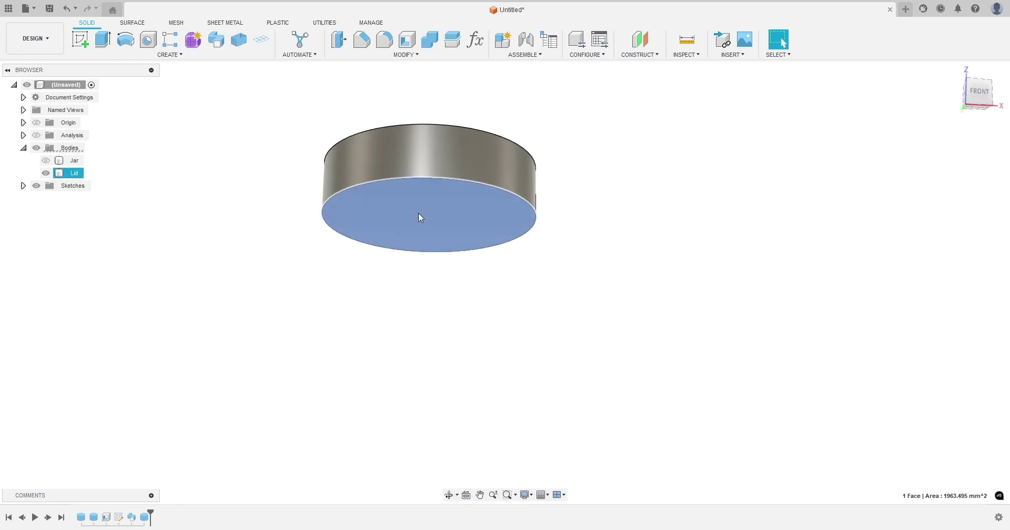
{"action": "left_click", "coordinate": [407, 39]}
{"action": "type", "text": "WallThickness"}
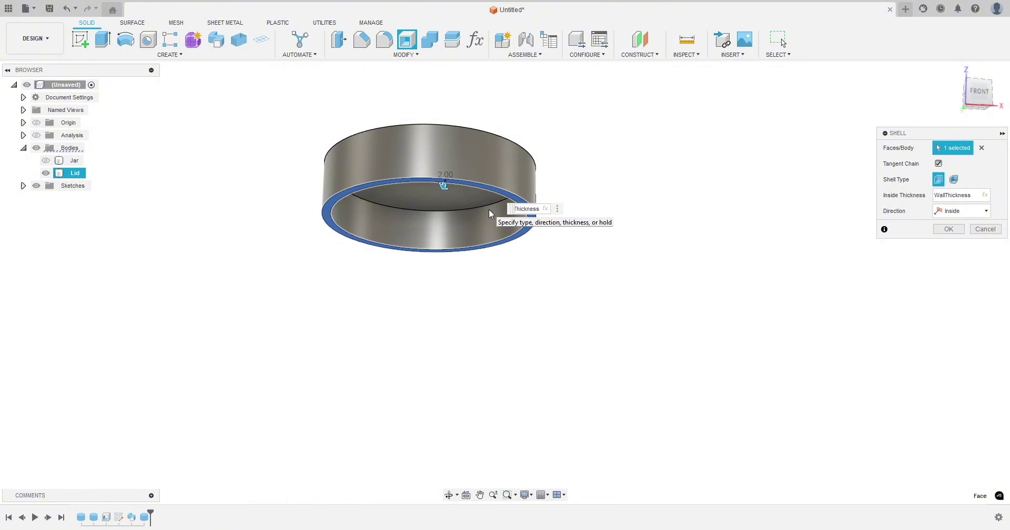
{"action": "left_click", "coordinate": [947, 230]}
Show the Jar and the section analysis again and examine the gaps between the hollow lid and the jar neck.
{"action": "left_click", "coordinate": [46, 160]}
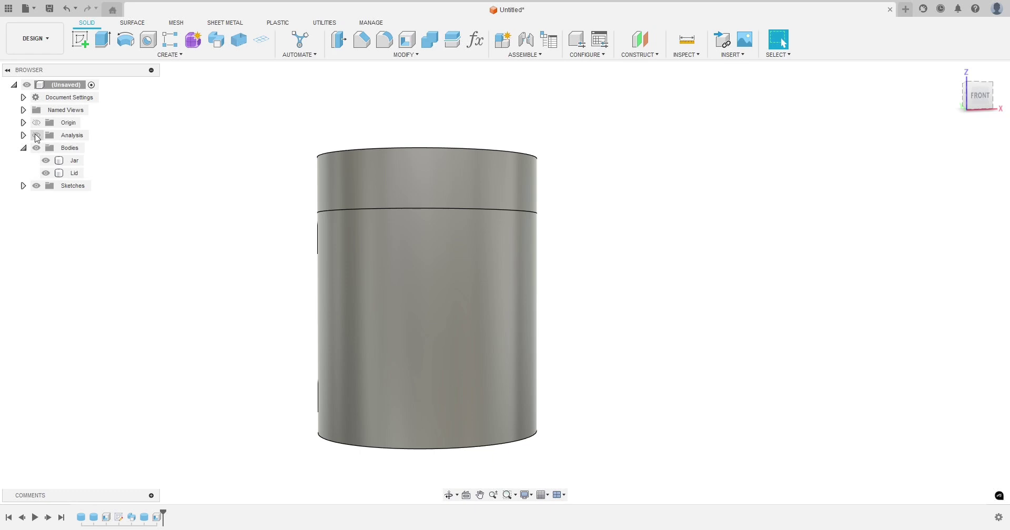
{"action": "left_click", "coordinate": [36, 136]}
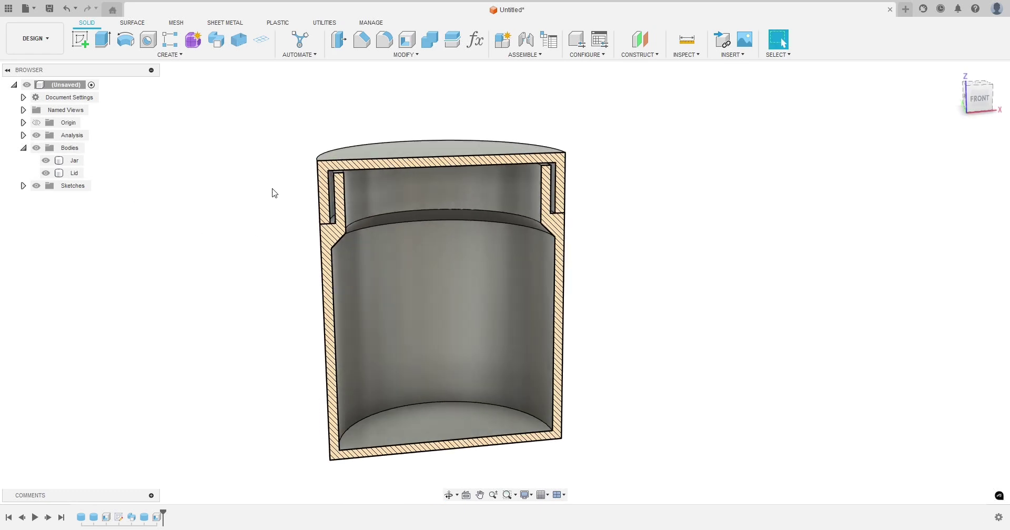
{"action": "scroll", "coordinate": [272, 193], "scroll_direction": "up", "scroll_amount": 1}
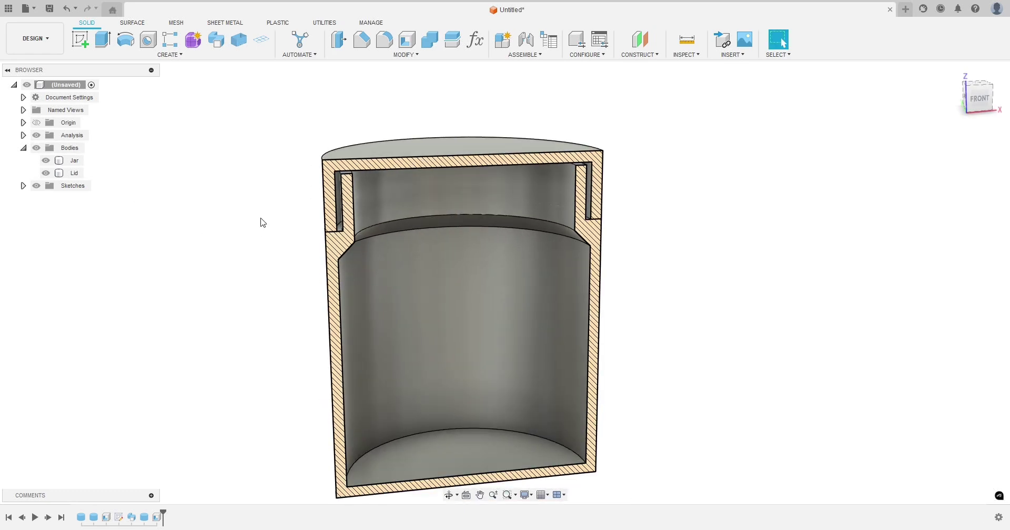
{"action": "middle_click_drag", "start_coordinate": [247, 219], "coordinate": [249, 199], "text": "shift"}
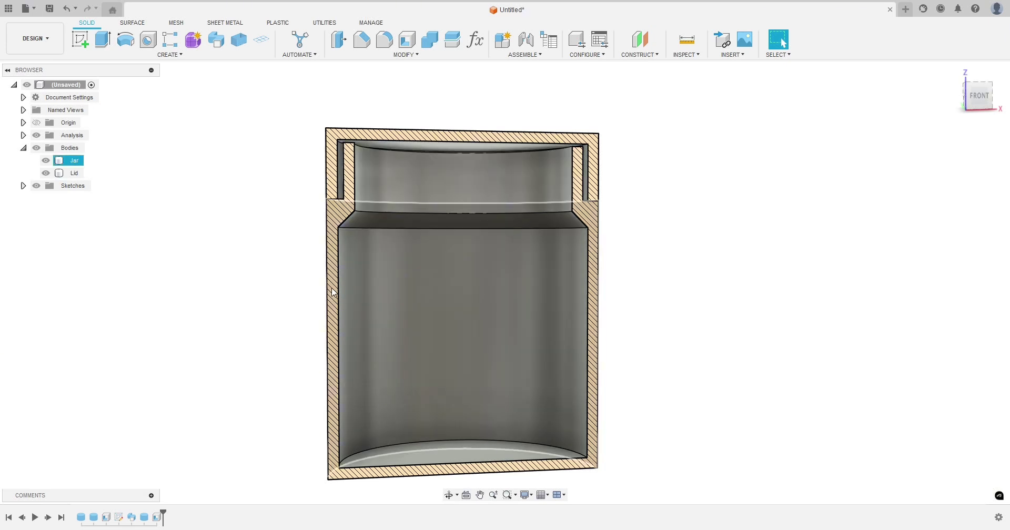
{"action": "scroll", "coordinate": [303, 163], "scroll_direction": "up", "scroll_amount": 5}
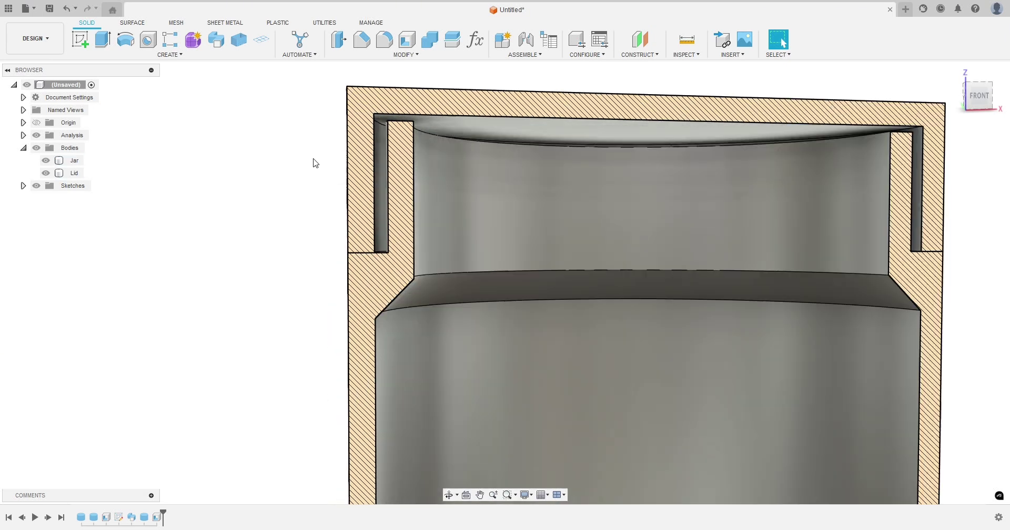
{"action": "middle_click_drag", "start_coordinate": [313, 163], "coordinate": [299, 180], "text": "shift"}
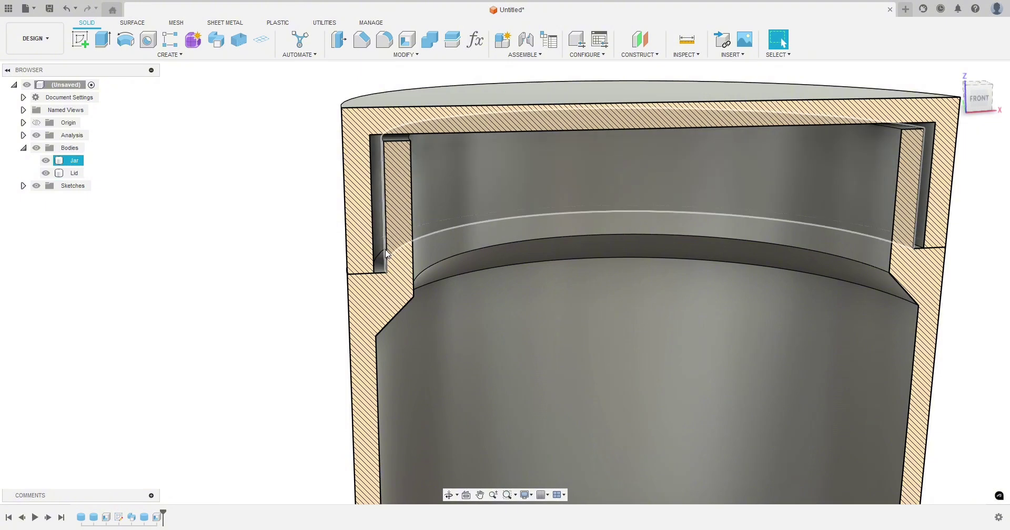
{"action": "middle_click_drag", "start_coordinate": [295, 259], "coordinate": [295, 246], "text": "shift"}
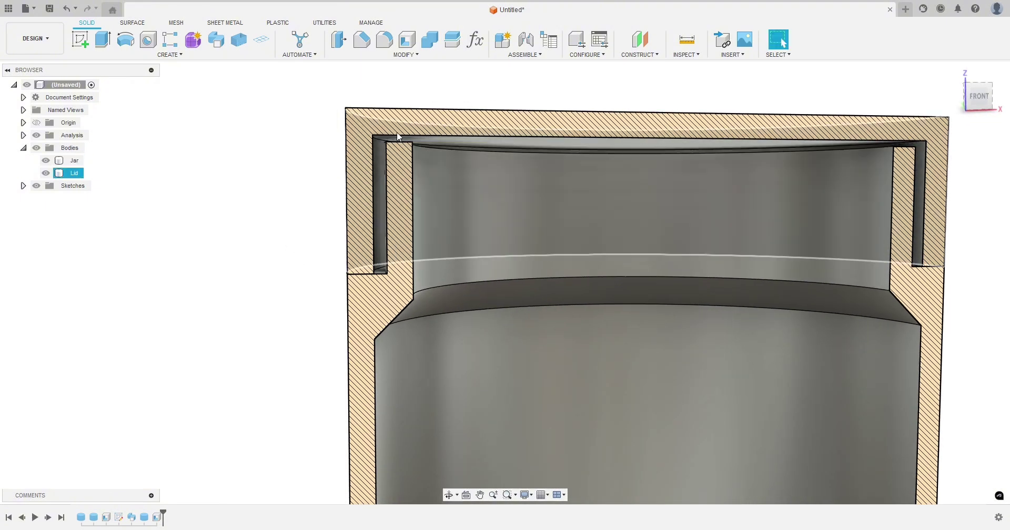
{"action": "scroll", "coordinate": [304, 203], "scroll_direction": "down", "scroll_amount": 3}
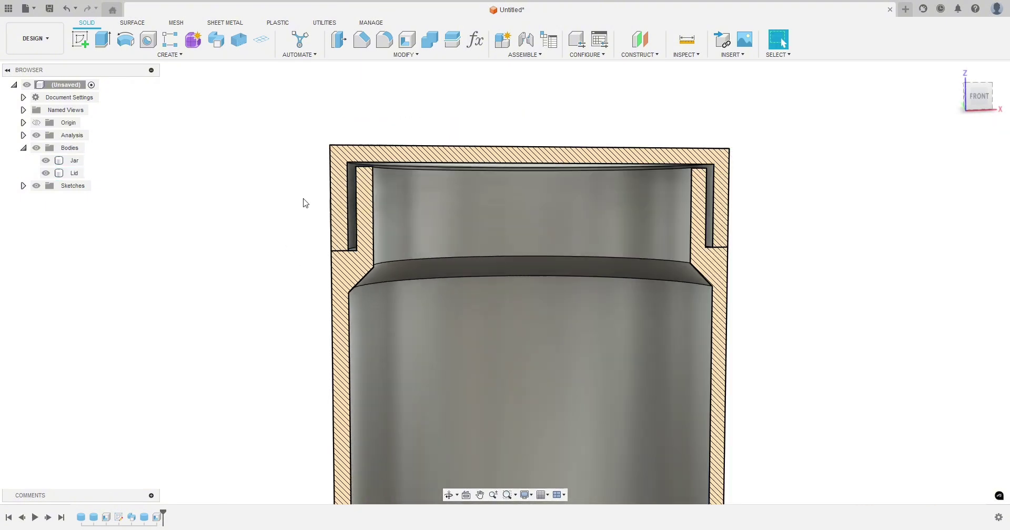
Set the WallThickness user parameter to 1.8 mm.
{"action": "scroll", "coordinate": [304, 203], "scroll_direction": "down", "scroll_amount": 2}
{"action": "mouse_move", "coordinate": [205, 198]}
{"action": "middle_mouse_down", "text": "shift"}
{"action": "mouse_move", "coordinate": [210, 219]}
{"action": "mouse_move", "coordinate": [203, 198]}
{"action": "middle_mouse_up", "text": "shift"}
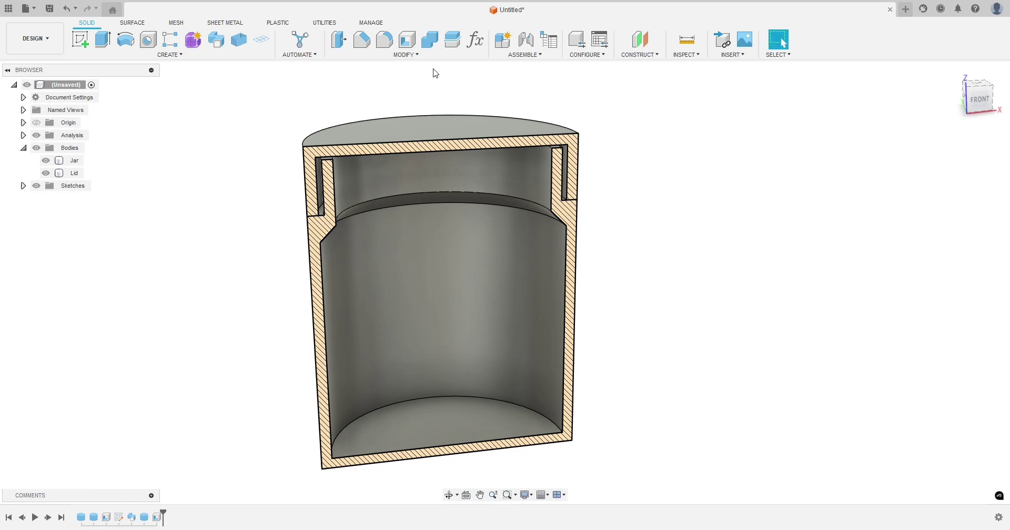
{"action": "left_click", "coordinate": [475, 39]}
{"action": "double_click", "coordinate": [773, 191]}
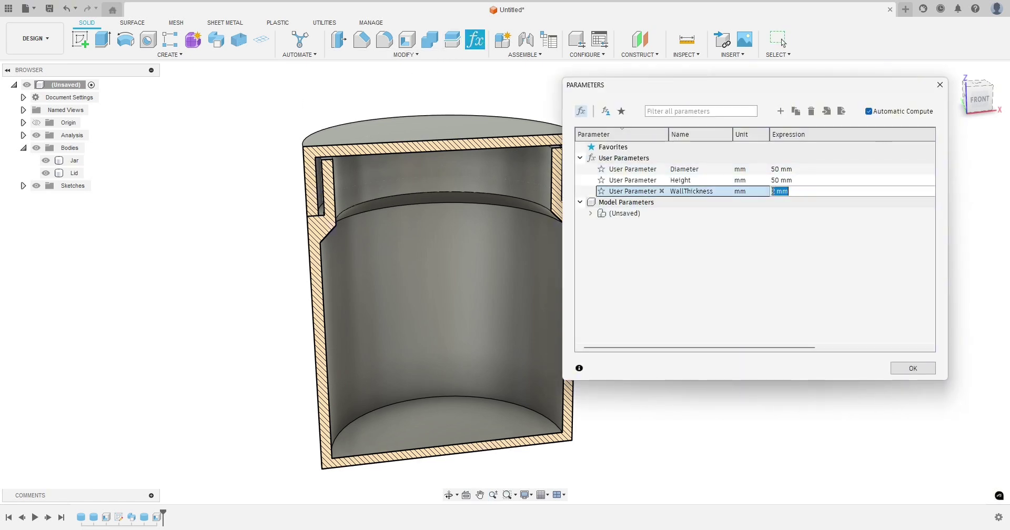
{"action": "left_click", "coordinate": [776, 191]}
{"action": "double_click", "coordinate": [763, 191]}
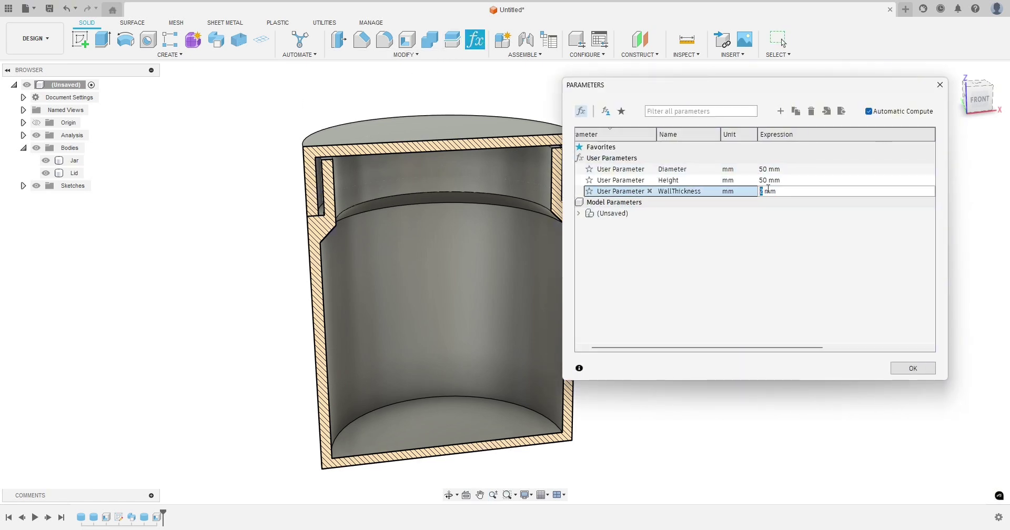
{"action": "type", "text": "1.8"}
{"action": "key", "text": "Return"}
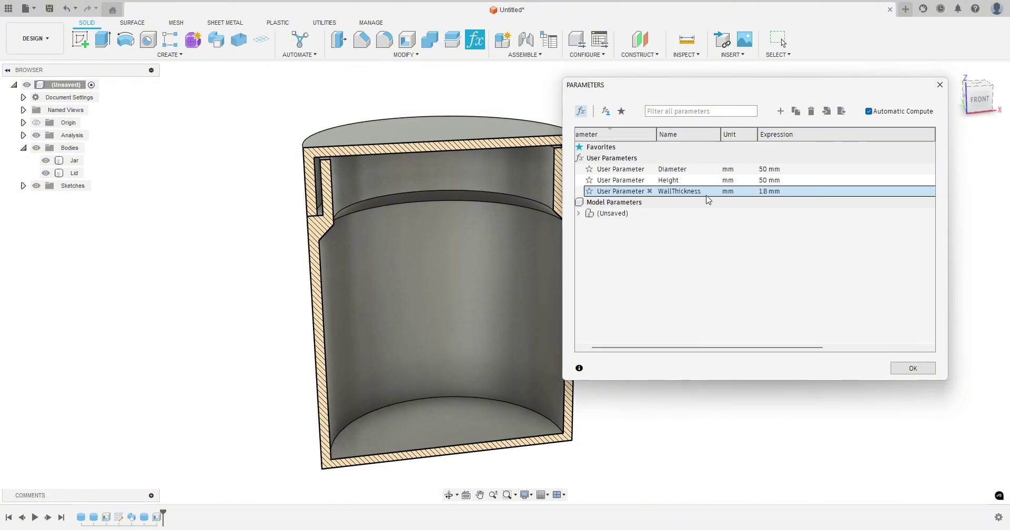
Set the WallThickness user parameter to 4 mm and examine the jar and lid in section.
{"action": "left_click", "coordinate": [764, 192]}
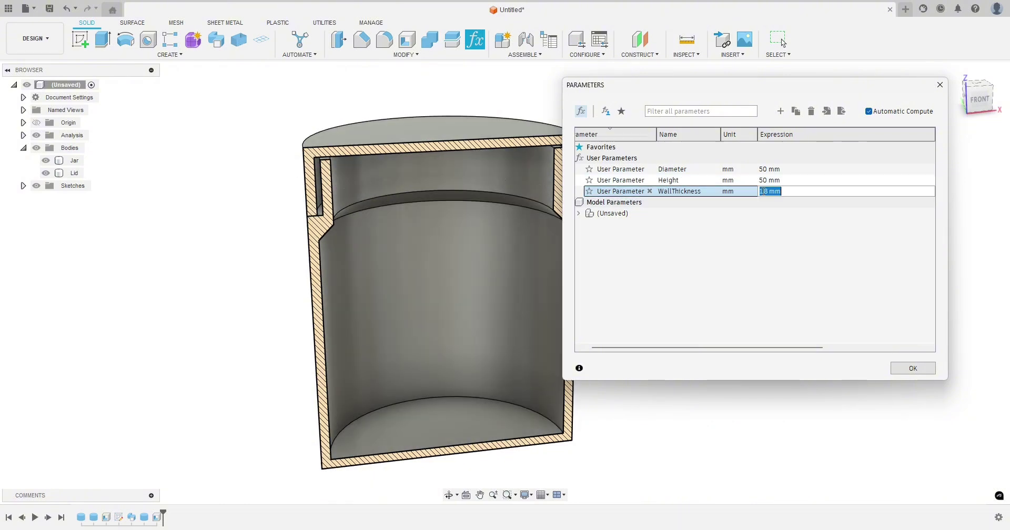
{"action": "type", "text": "4"}
{"action": "left_click", "coordinate": [768, 180]}
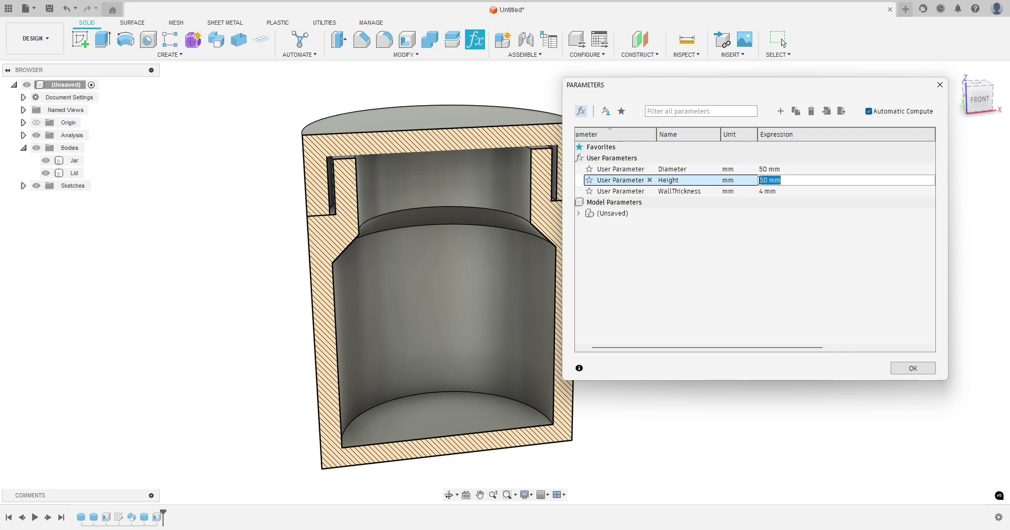
{"action": "middle_click_drag", "start_coordinate": [440, 327], "coordinate": [361, 172], "text": "shift"}
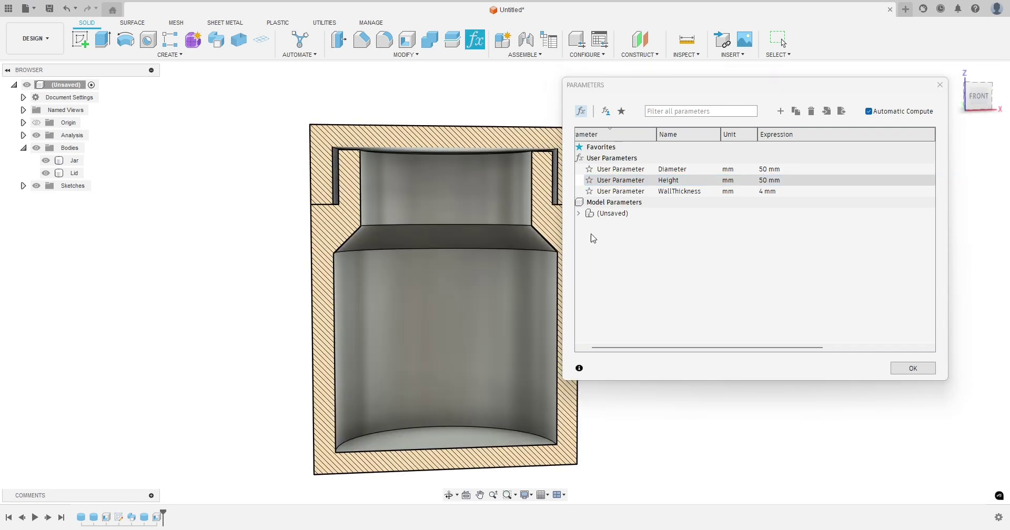
Set the WallThickness user parameter to 2 mm and accept the parameter changes.
{"action": "left_click", "coordinate": [760, 192]}
{"action": "type", "text": "2"}
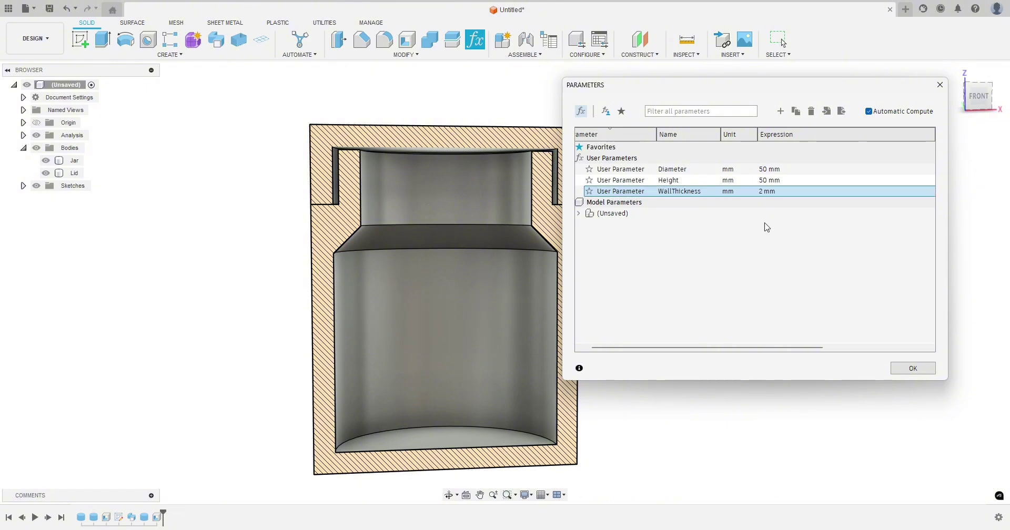
{"action": "key", "text": "Return"}
{"action": "left_click", "coordinate": [913, 368]}
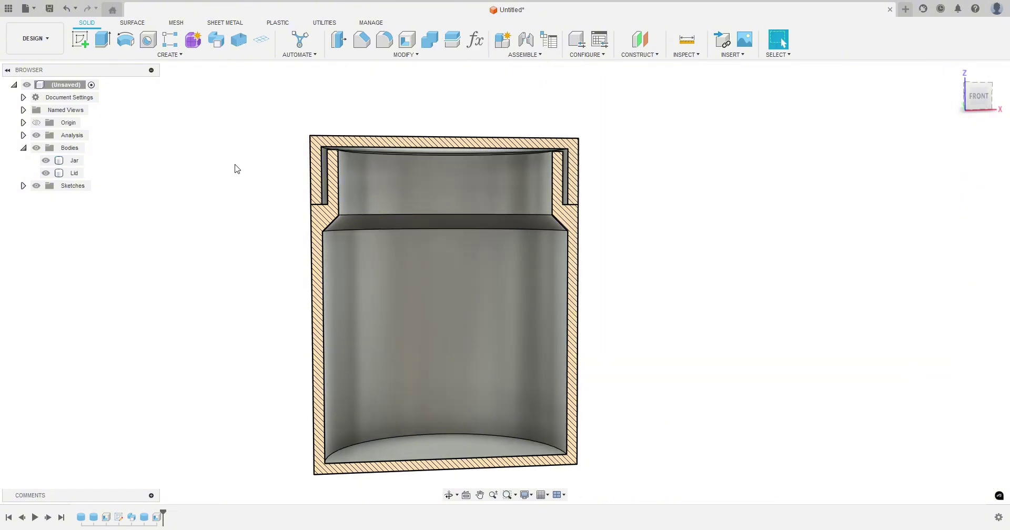
{"action": "middle_click_drag", "start_coordinate": [182, 216], "coordinate": [196, 232], "text": "shift"}
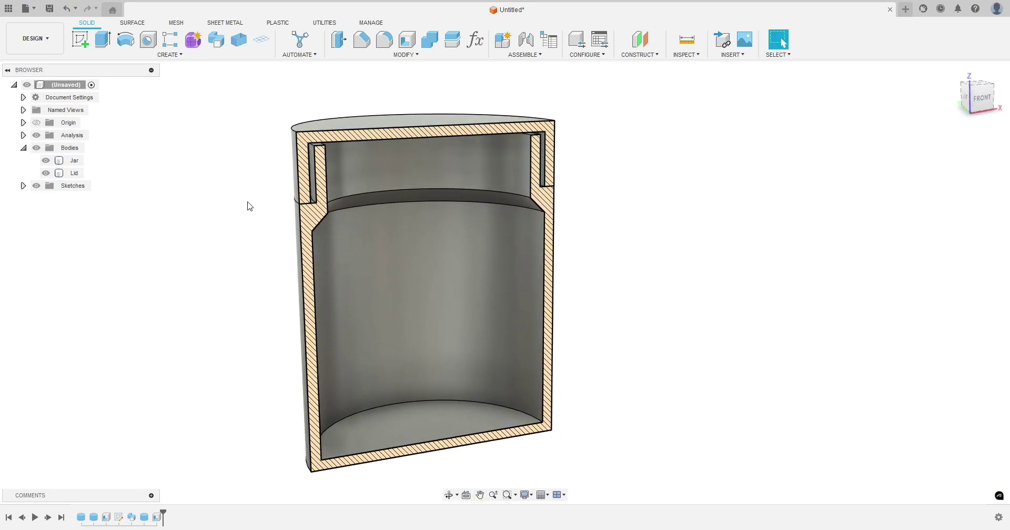
{"action": "middle_click_drag", "start_coordinate": [219, 196], "coordinate": [183, 219], "text": "shift"}
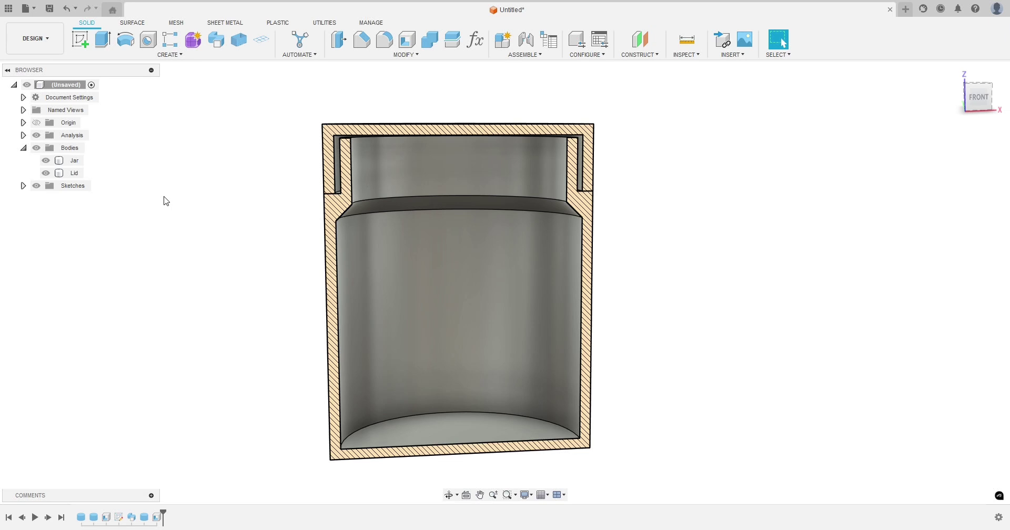
{"action": "scroll", "coordinate": [203, 208], "scroll_direction": "down", "scroll_amount": 2}
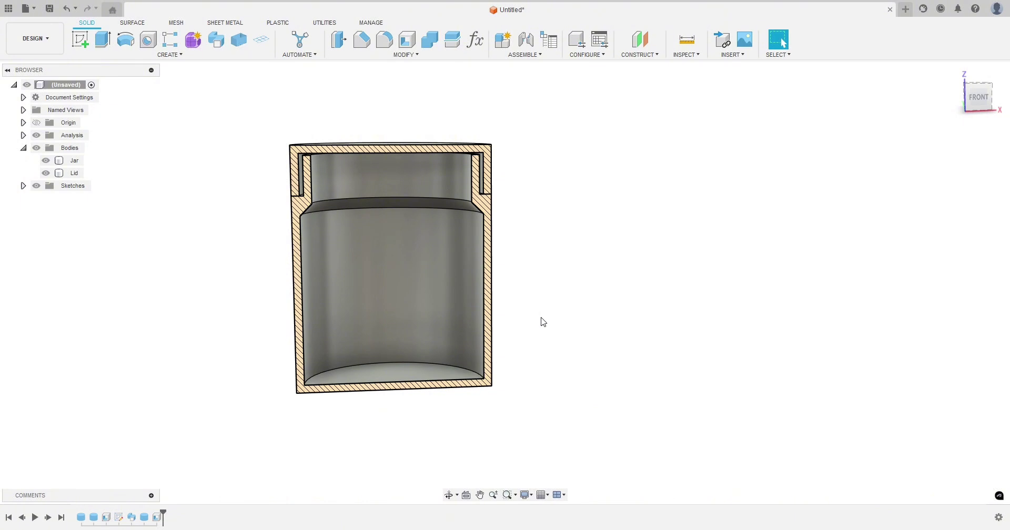
{"action": "middle_click_drag", "start_coordinate": [543, 322], "coordinate": [602, 342]}
{"action": "scroll", "coordinate": [368, 208], "scroll_direction": "up", "scroll_amount": 2}
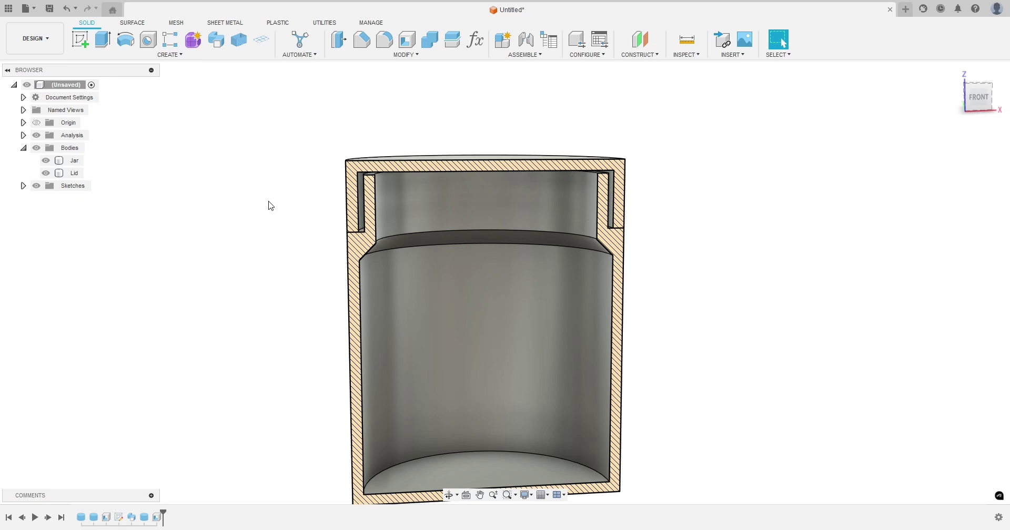
{"action": "middle_click_drag", "start_coordinate": [271, 203], "coordinate": [257, 183]}
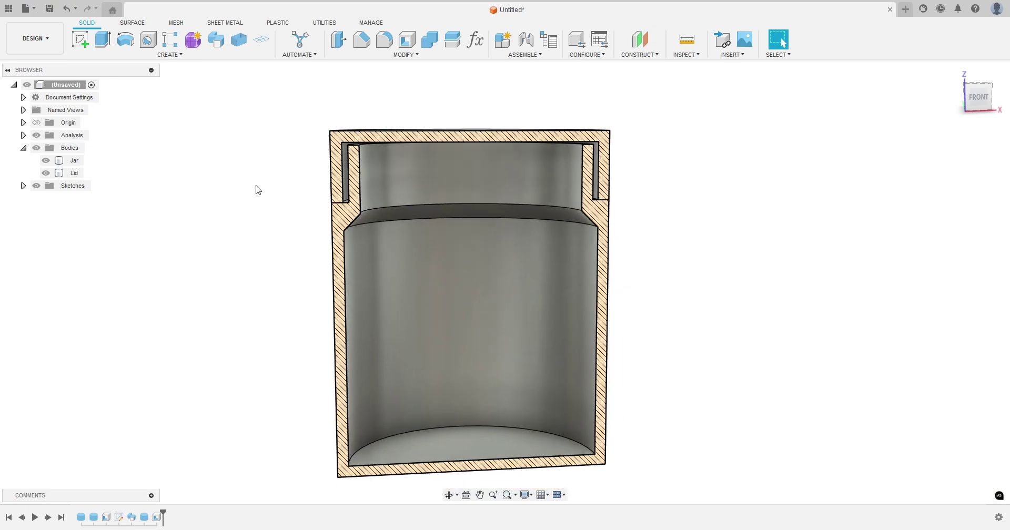
Hide the Lid body and the section analysis so only the full Jar is displayed.
{"action": "left_click", "coordinate": [47, 173]}
{"action": "middle_click_drag", "start_coordinate": [237, 189], "coordinate": [262, 194], "text": "shift"}
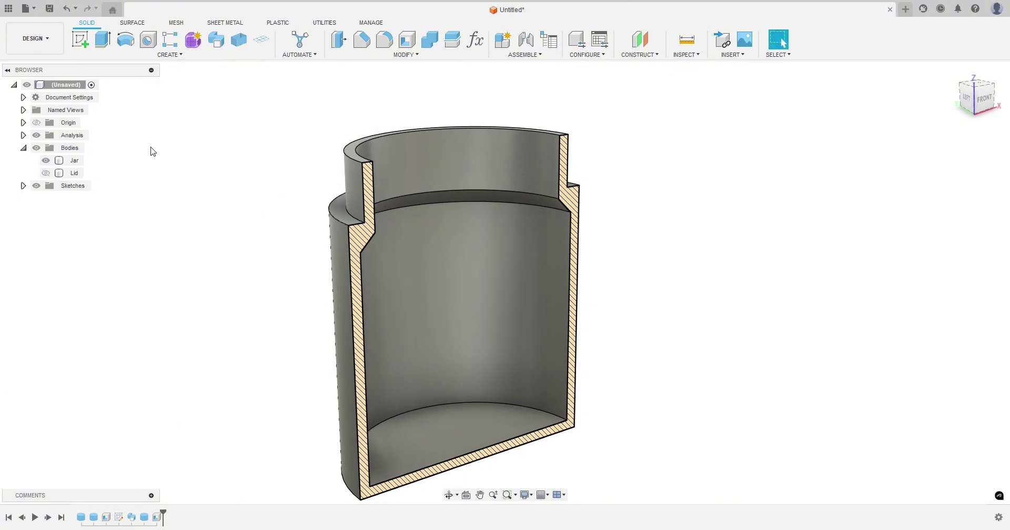
{"action": "left_click", "coordinate": [36, 135]}
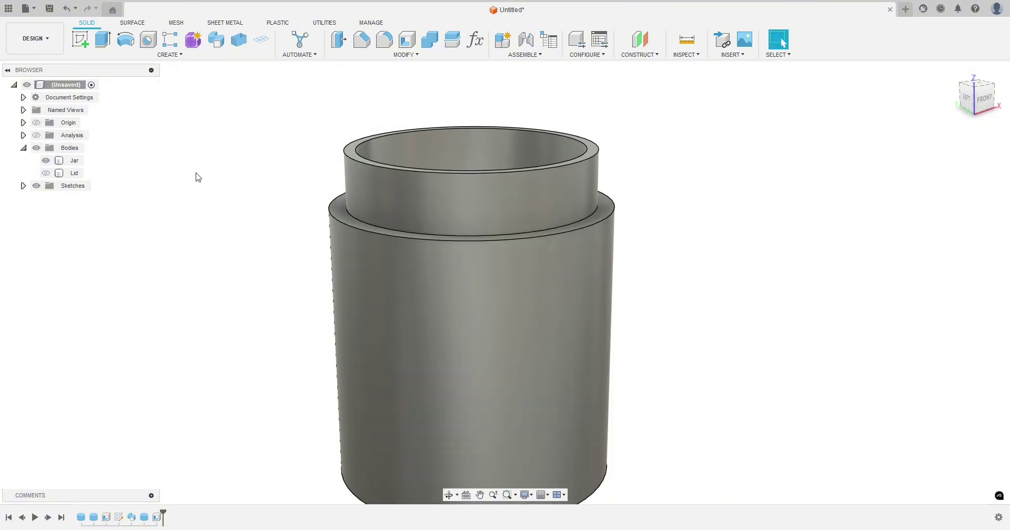
{"action": "middle_click_drag", "start_coordinate": [228, 194], "coordinate": [209, 228], "text": "shift"}
{"action": "left_click", "coordinate": [169, 55]}
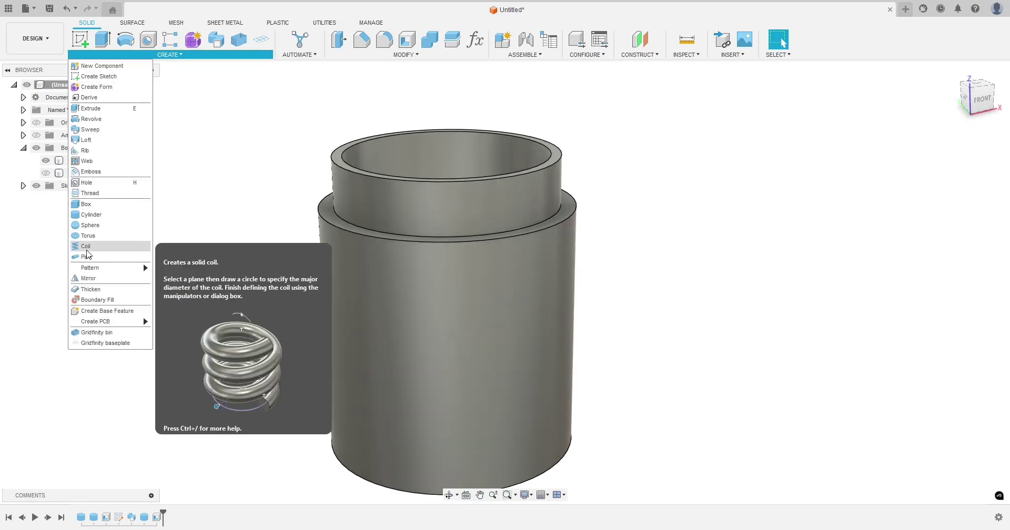
{"action": "left_click", "coordinate": [87, 247]}
{"action": "middle_click_drag", "start_coordinate": [216, 217], "coordinate": [214, 231], "text": "shift"}
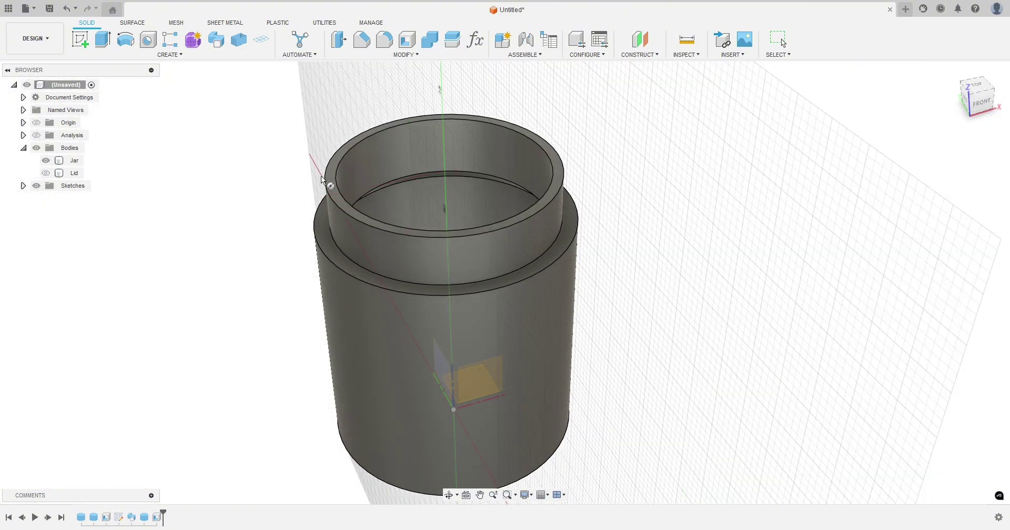
{"action": "key", "text": "Escape"}
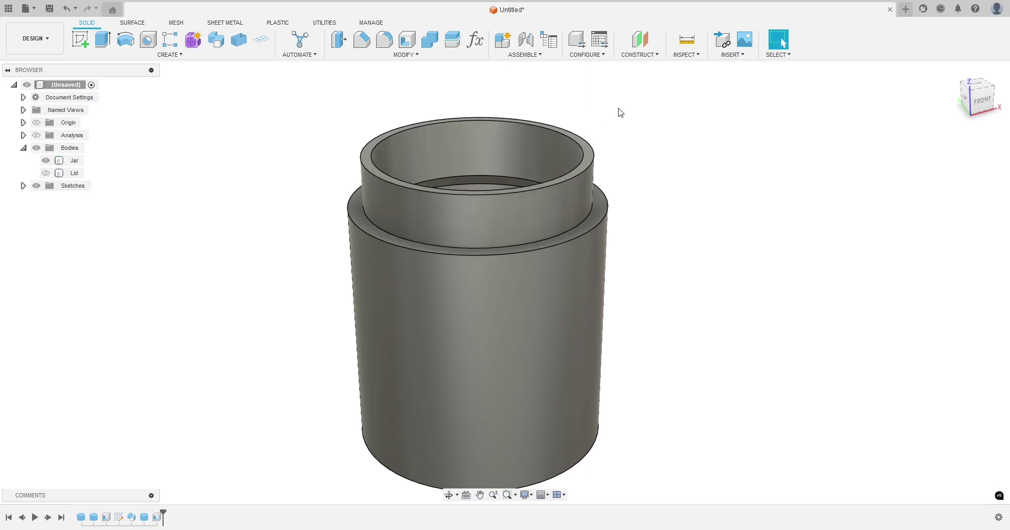
Create an offset plane at -2 mm from the top rim face of the jar neck.
{"action": "left_click", "coordinate": [639, 42]}
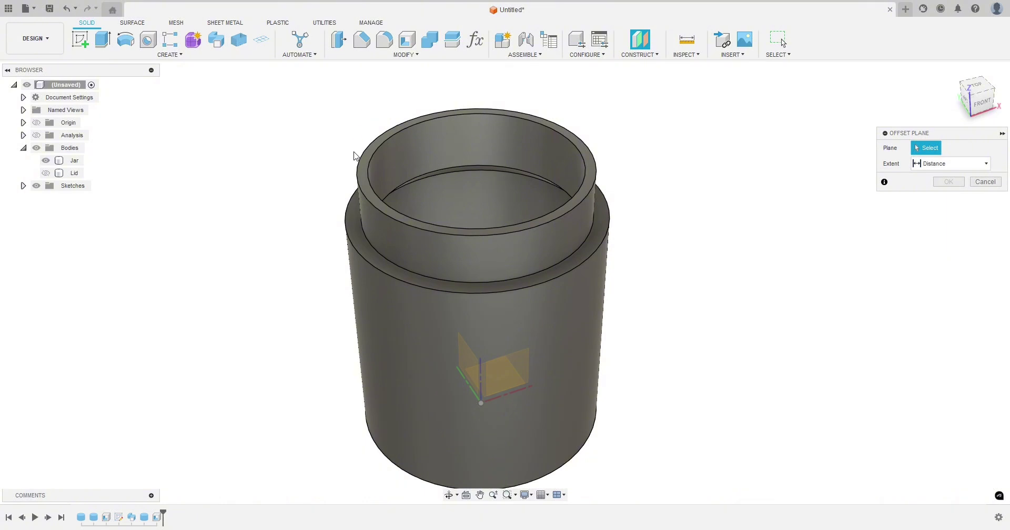
{"action": "left_click", "coordinate": [365, 180]}
{"action": "middle_click_drag", "start_coordinate": [267, 187], "coordinate": [266, 172], "text": "shift"}
{"action": "mouse_move", "coordinate": [573, 126]}
{"action": "left_mouse_down"}
{"action": "mouse_move", "coordinate": [571, 160]}
{"action": "mouse_move", "coordinate": [572, 141]}
{"action": "left_mouse_up"}
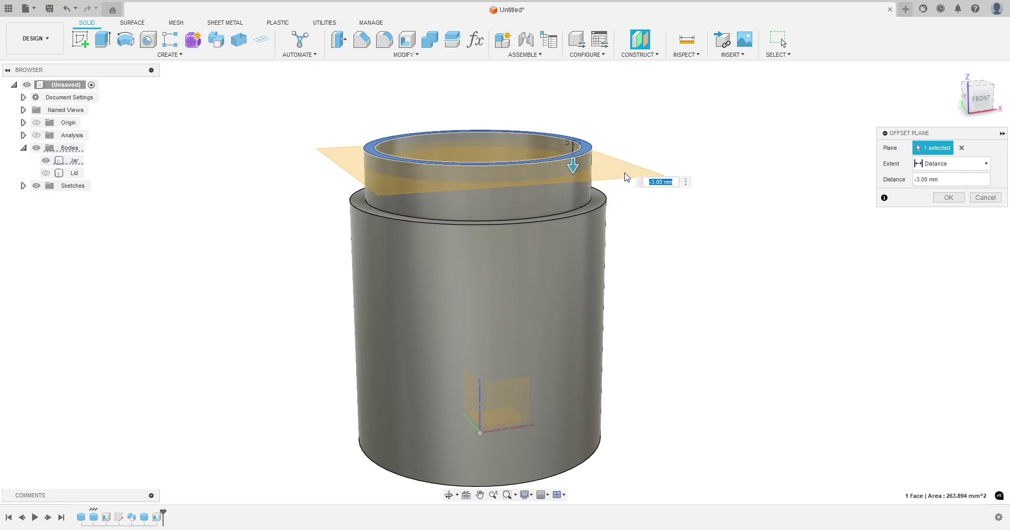
{"action": "type", "text": "-2"}
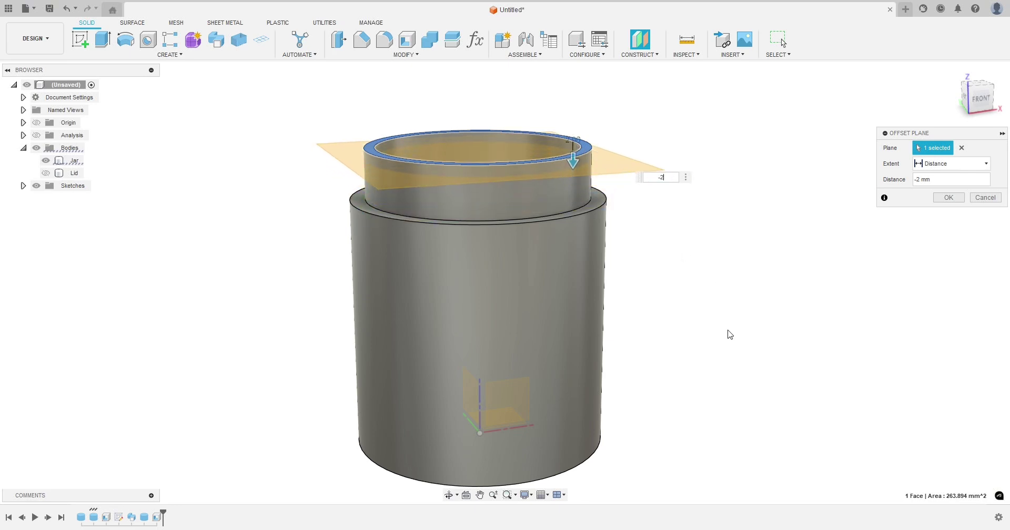
{"action": "middle_click_drag", "start_coordinate": [728, 333], "coordinate": [699, 300], "text": "shift"}
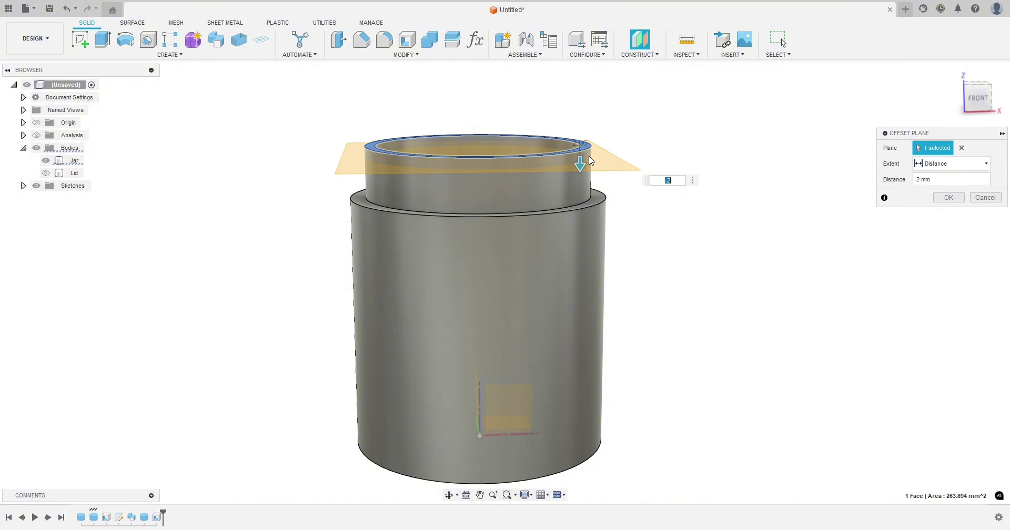
{"action": "left_click", "coordinate": [942, 199]}
{"action": "mouse_move", "coordinate": [264, 202]}
{"action": "middle_mouse_down", "text": "shift"}
{"action": "mouse_move", "coordinate": [261, 193]}
{"action": "mouse_move", "coordinate": [257, 203]}
{"action": "middle_mouse_up", "text": "shift"}
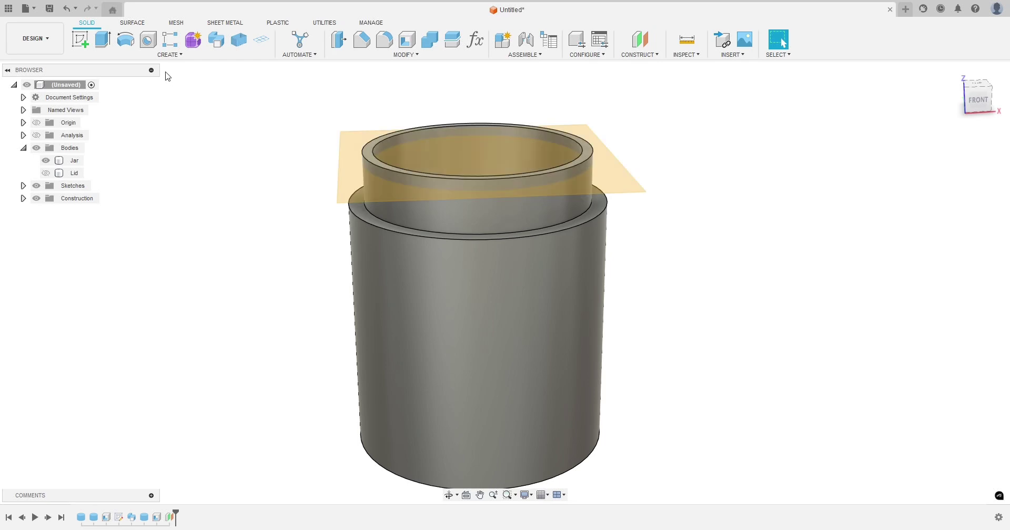
Place a coil on the offset plane, centred on the jar axis, with a diameter of about 51.5 mm.
{"action": "left_click", "coordinate": [168, 54]}
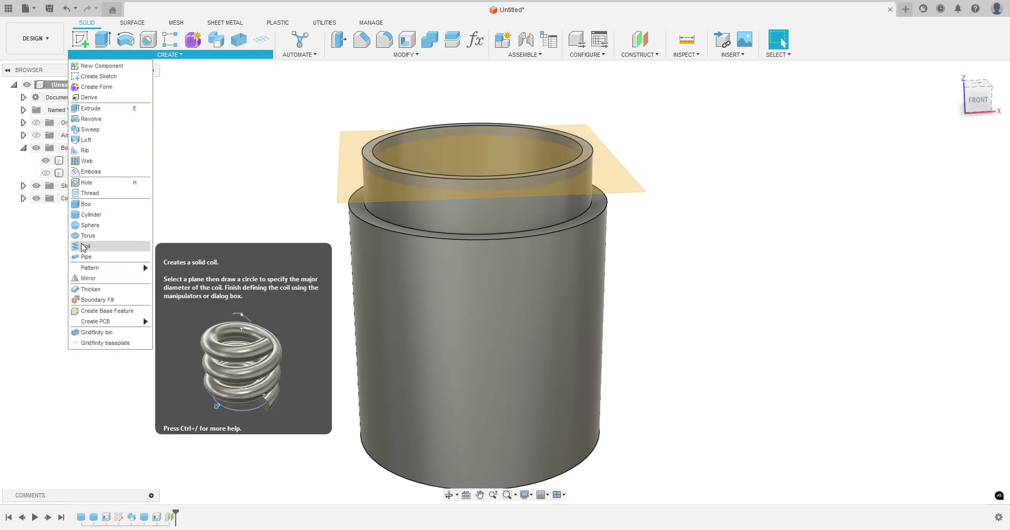
{"action": "left_click", "coordinate": [85, 246]}
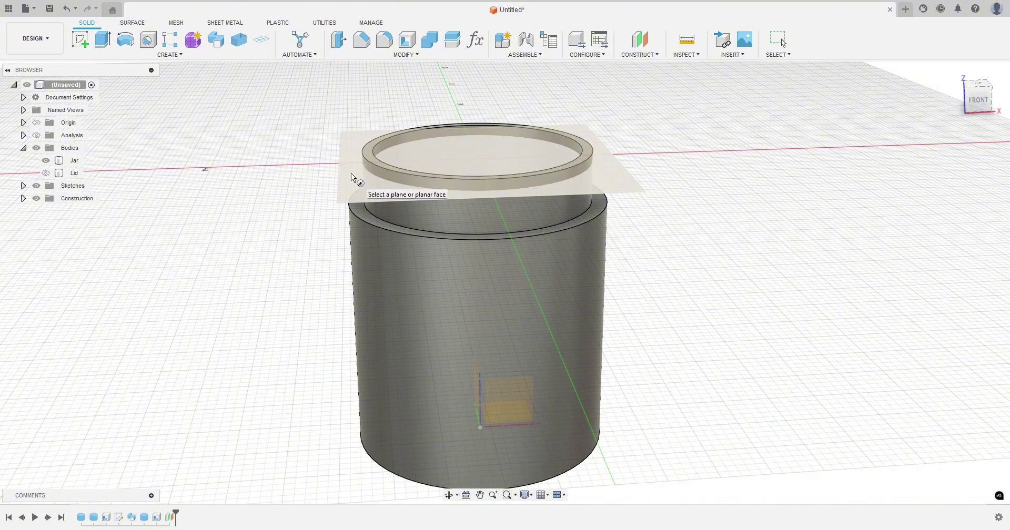
{"action": "left_click", "coordinate": [349, 150]}
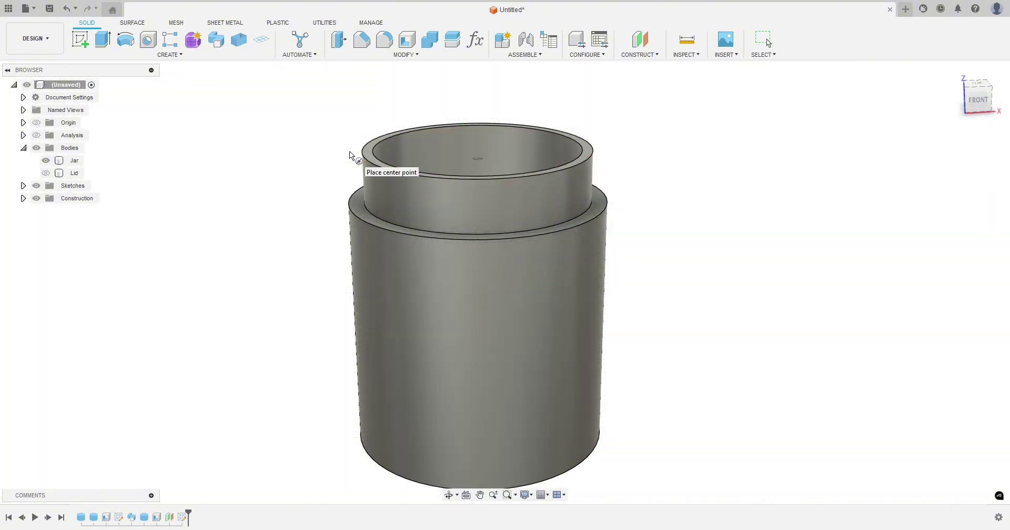
{"action": "middle_click_drag", "start_coordinate": [410, 184], "coordinate": [439, 171], "text": "shift"}
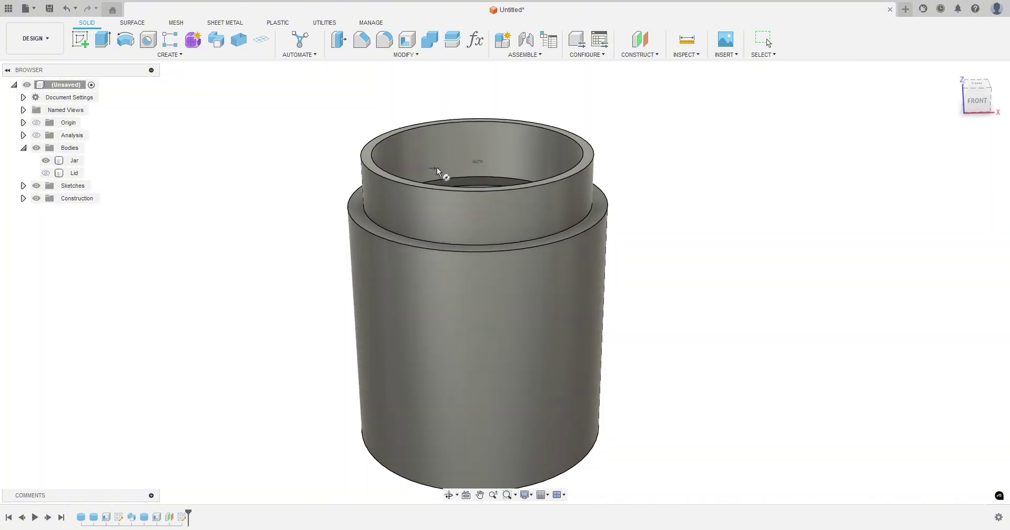
{"action": "left_click", "coordinate": [476, 161]}
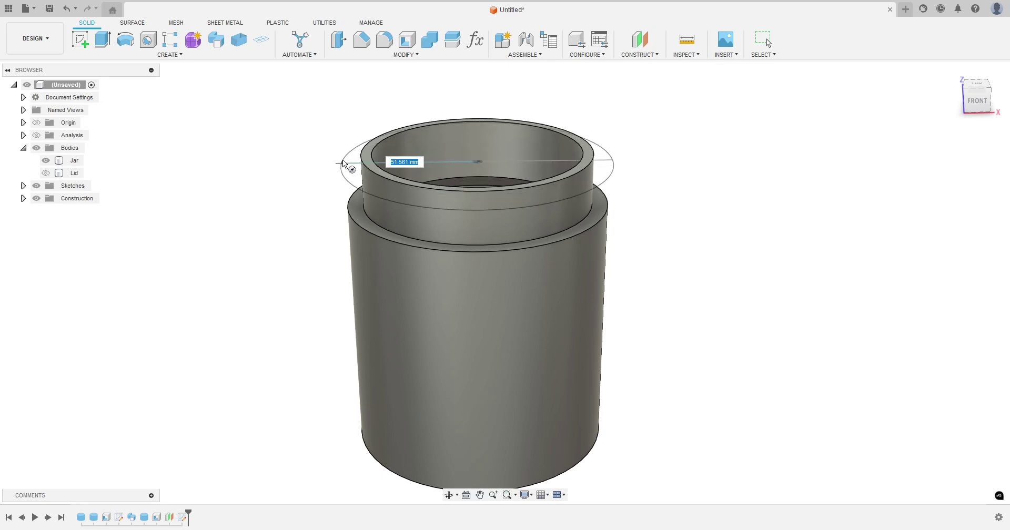
{"action": "middle_click_drag", "start_coordinate": [343, 162], "coordinate": [348, 179], "text": "shift"}
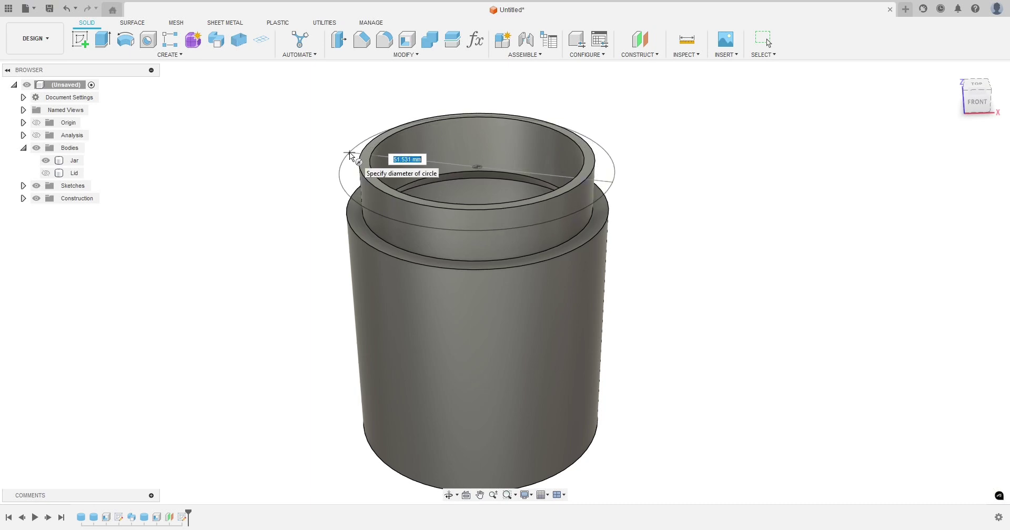
{"action": "left_click", "coordinate": [349, 152]}
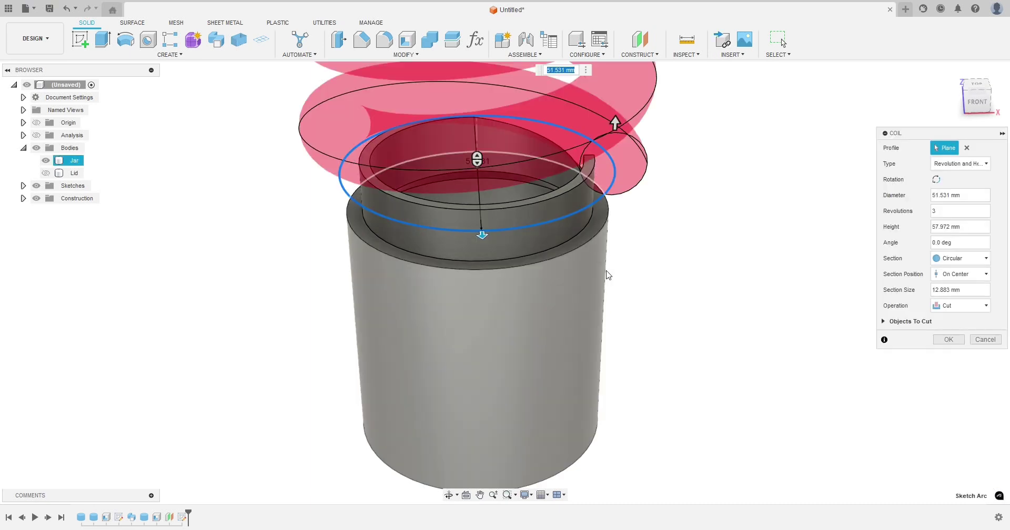
Set the coil's operation to Join and open its section size for editing.
{"action": "middle_click_drag", "start_coordinate": [619, 253], "coordinate": [595, 282]}
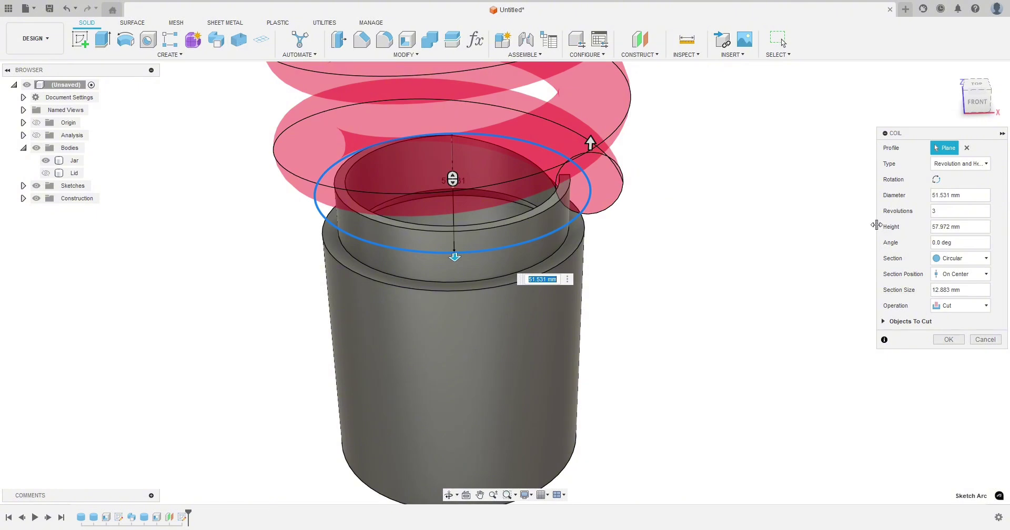
{"action": "left_click_drag", "start_coordinate": [876, 225], "coordinate": [791, 226]}
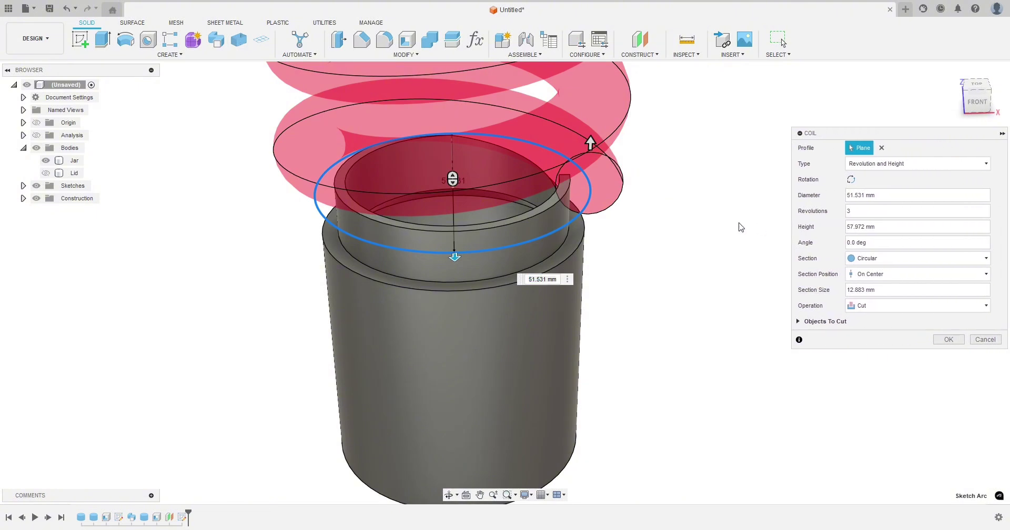
{"action": "scroll", "coordinate": [641, 321], "scroll_direction": "down", "scroll_amount": 3}
{"action": "middle_click_drag", "start_coordinate": [640, 327], "coordinate": [674, 281]}
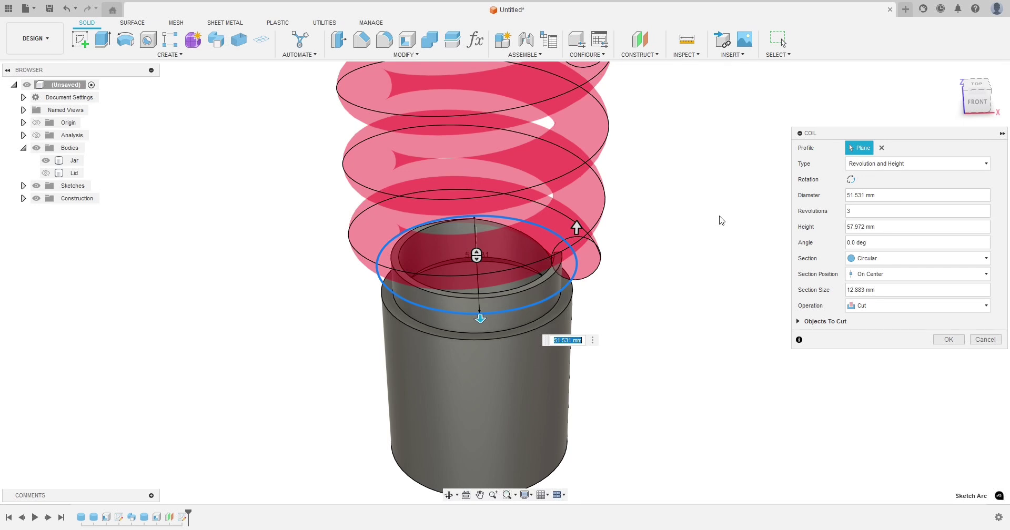
{"action": "left_click", "coordinate": [867, 307]}
{"action": "left_click", "coordinate": [867, 318]}
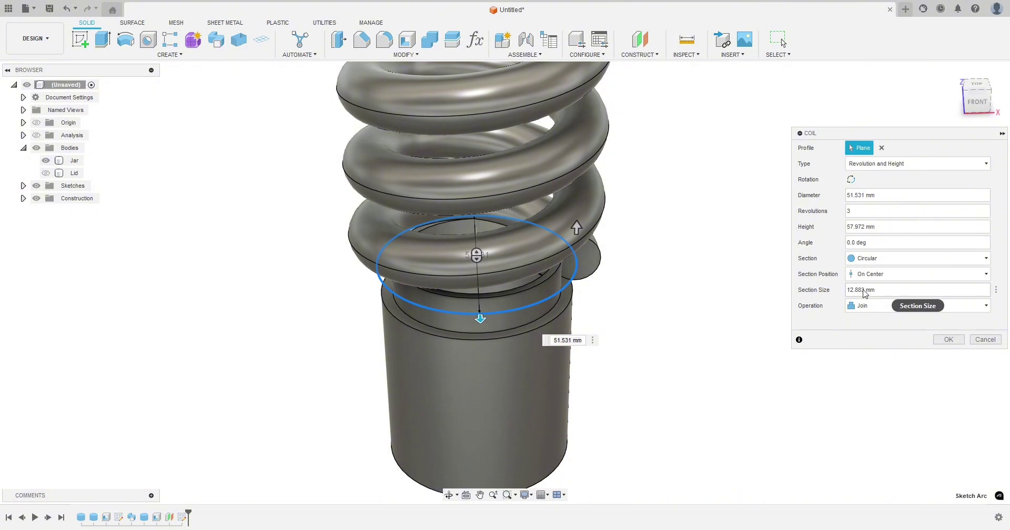
{"action": "left_click_drag", "start_coordinate": [863, 291], "coordinate": [849, 289]}
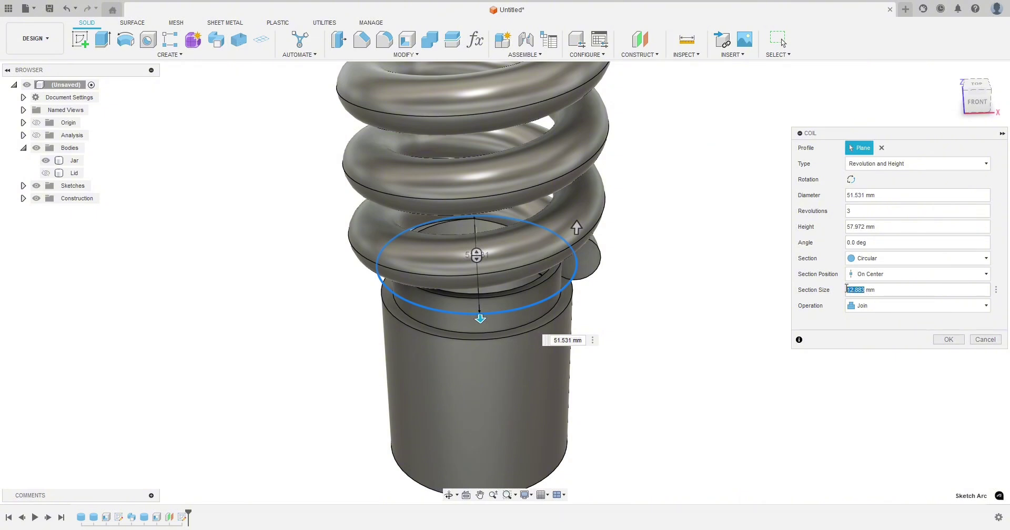
Configure the coil with a 2 mm section size, .75 revolutions and a height of -6 mm.
{"action": "type", "text": "2"}
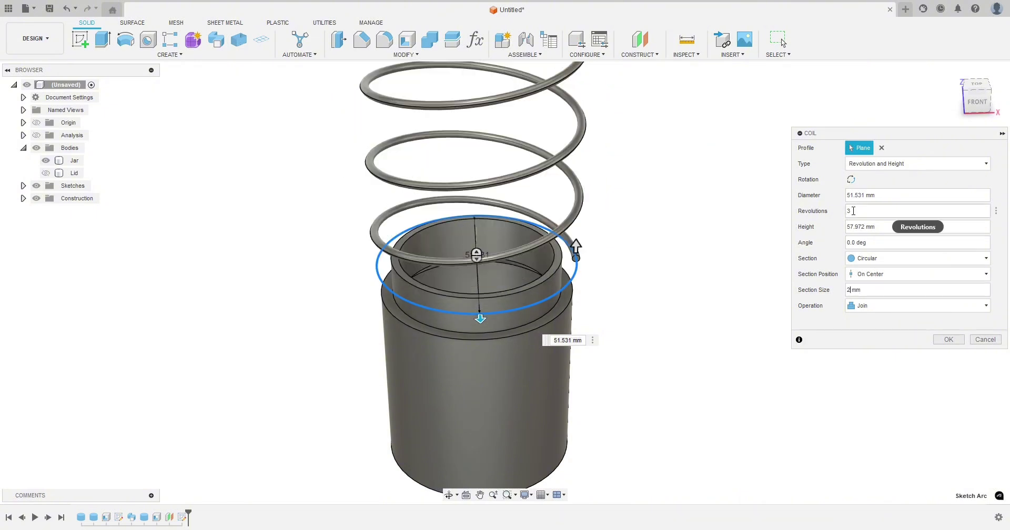
{"action": "left_click", "coordinate": [855, 210]}
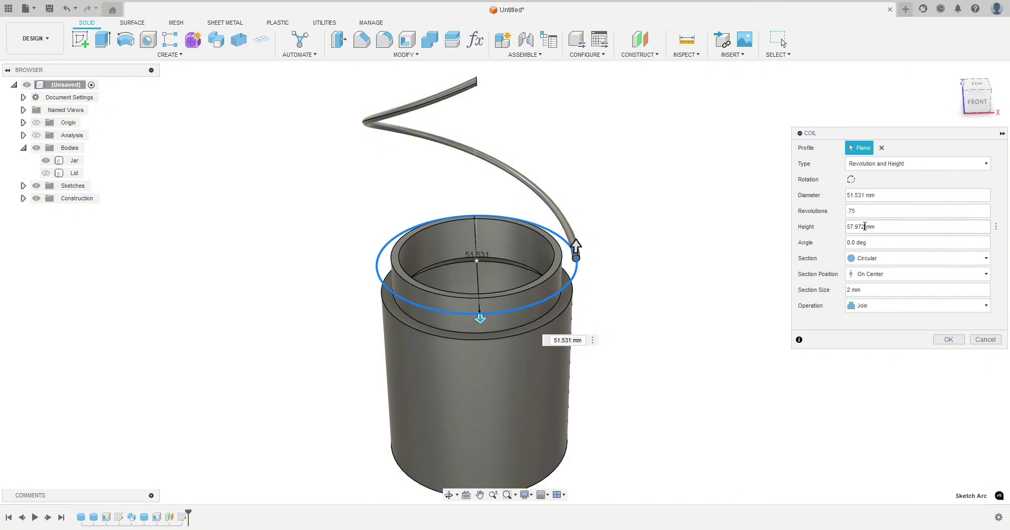
{"action": "left_click_drag", "start_coordinate": [865, 226], "coordinate": [838, 232]}
{"action": "type", "text": "-"}
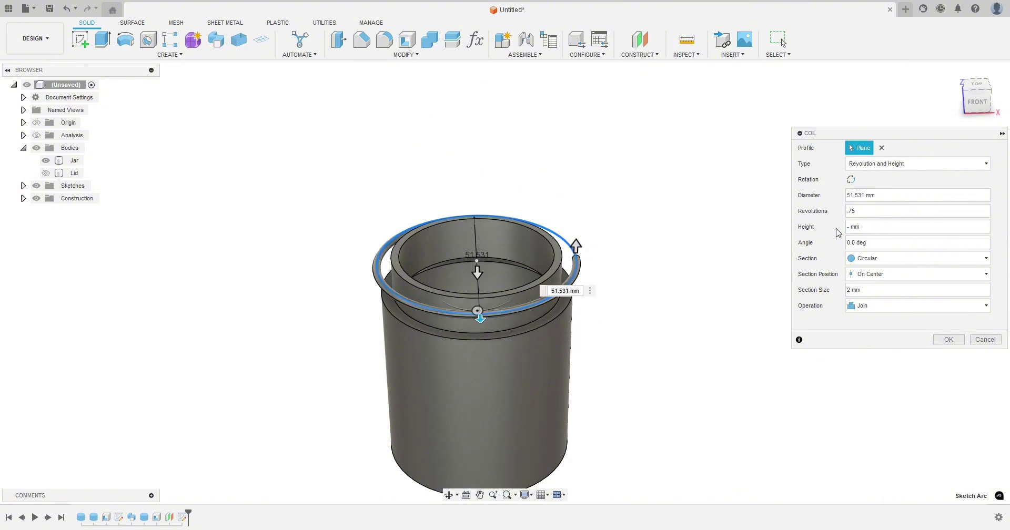
{"action": "type", "text": "6"}
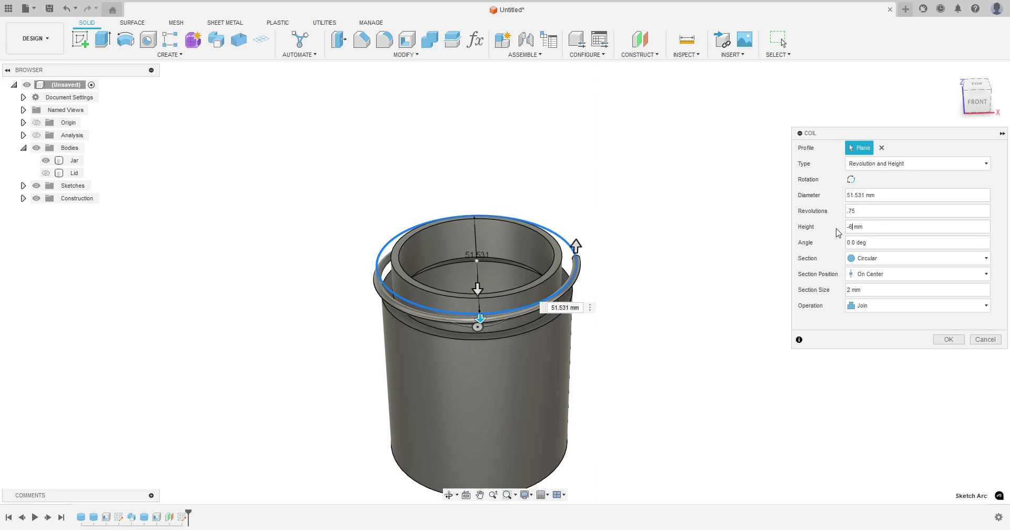
Drive the coil's diameter with the Diameter parameter.
{"action": "middle_click_drag", "start_coordinate": [633, 394], "coordinate": [590, 371], "text": "shift"}
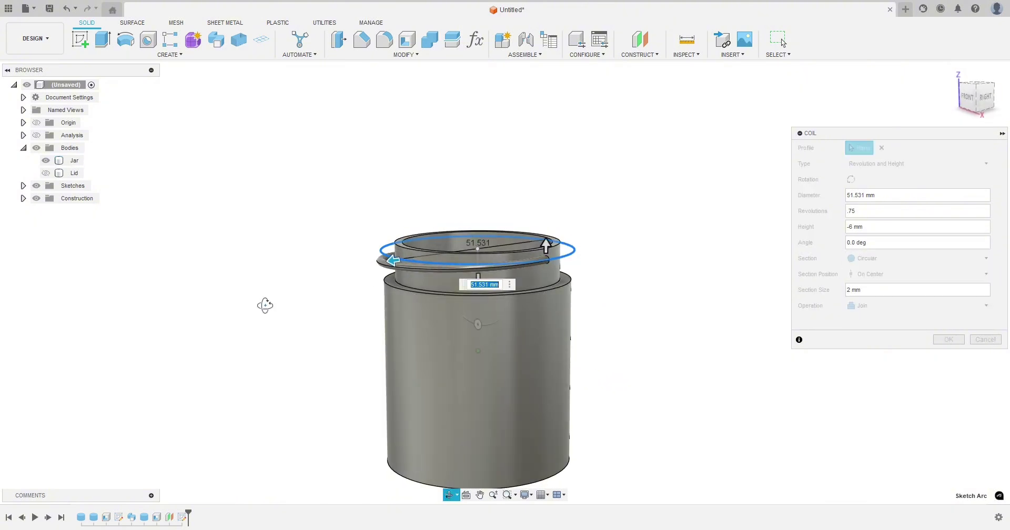
{"action": "middle_click_drag", "start_coordinate": [264, 305], "coordinate": [434, 306], "text": "shift"}
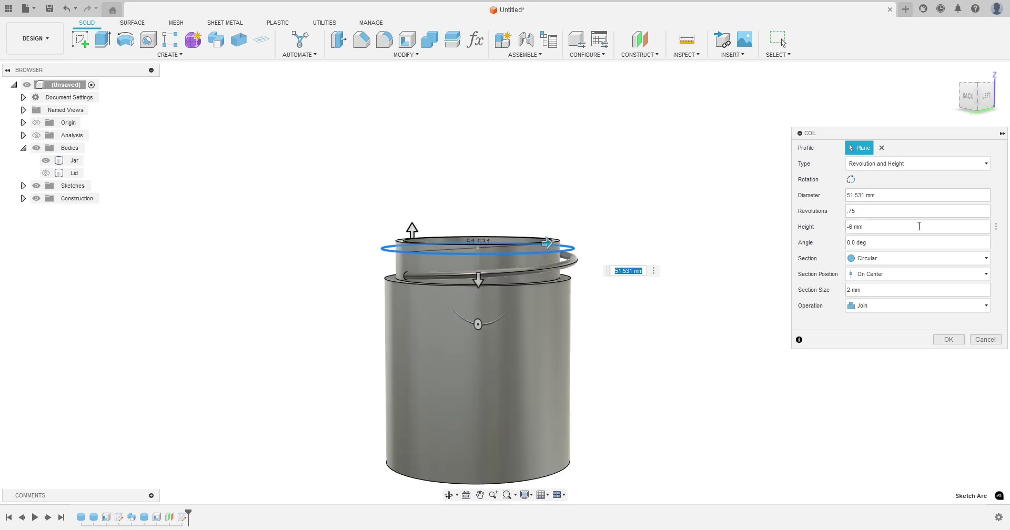
{"action": "middle_click_drag", "start_coordinate": [725, 273], "coordinate": [653, 270], "text": "shift"}
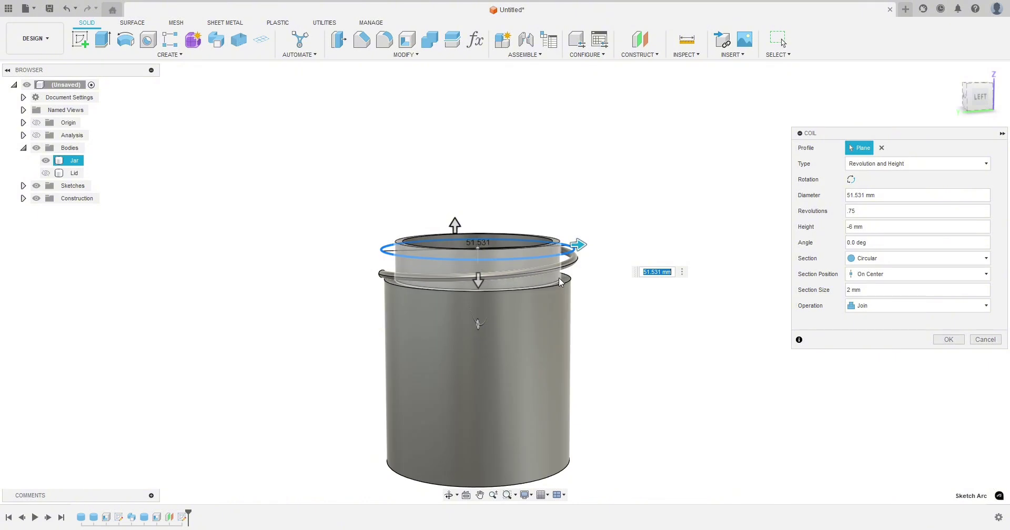
{"action": "middle_click_drag", "start_coordinate": [742, 354], "coordinate": [757, 275], "text": "shift"}
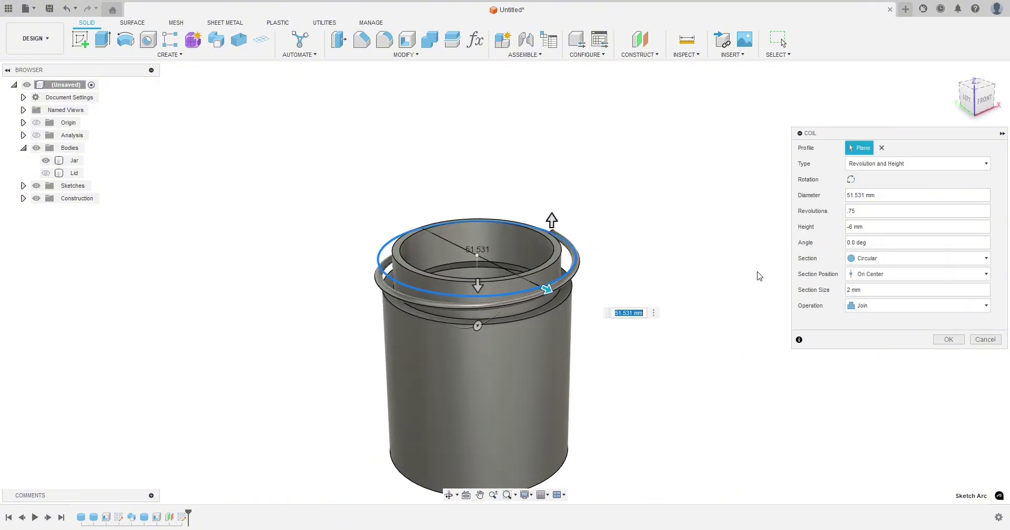
{"action": "left_click", "coordinate": [878, 195]}
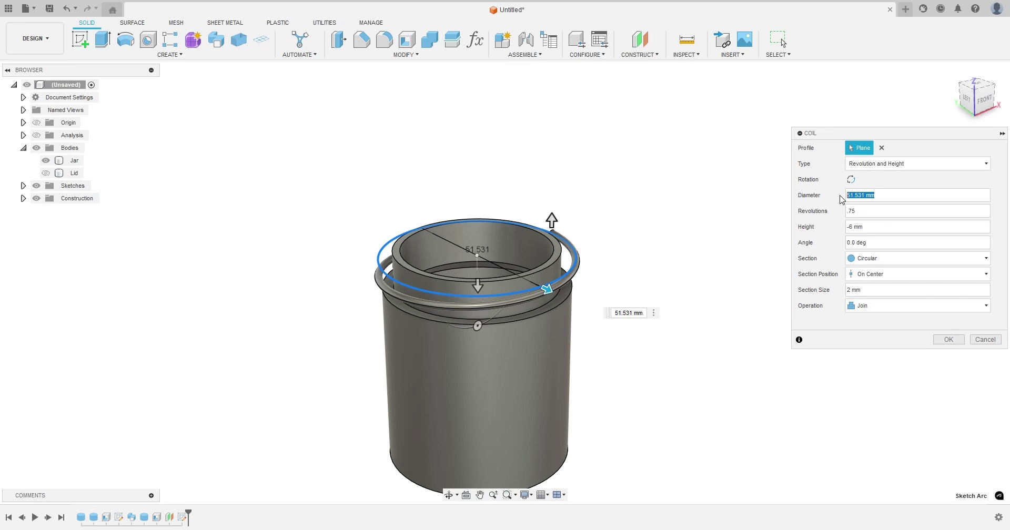
{"action": "key", "text": "BackSpace"}
{"action": "type", "text": "Diam"}
{"action": "key", "text": "Return"}
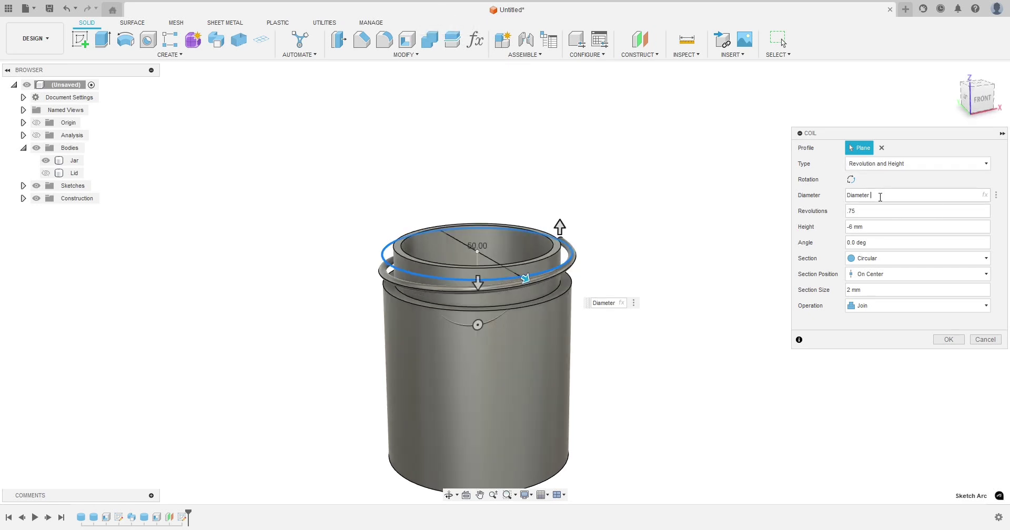
Extend the coil's diameter expression to Diameter - (WallThickness+1)*2.
{"action": "type", "text": "- (wa"}
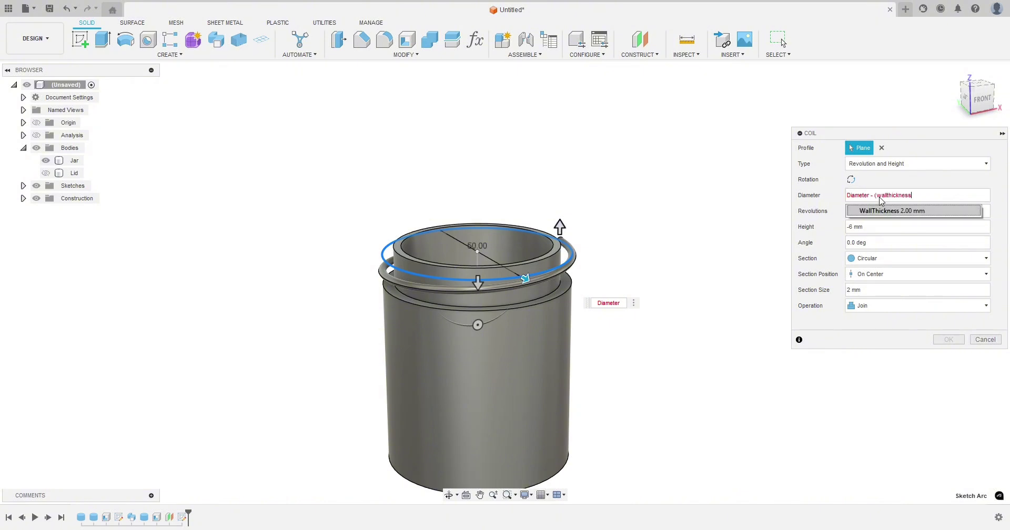
{"action": "type", "text": "llthickness"}
{"action": "key", "text": "Return"}
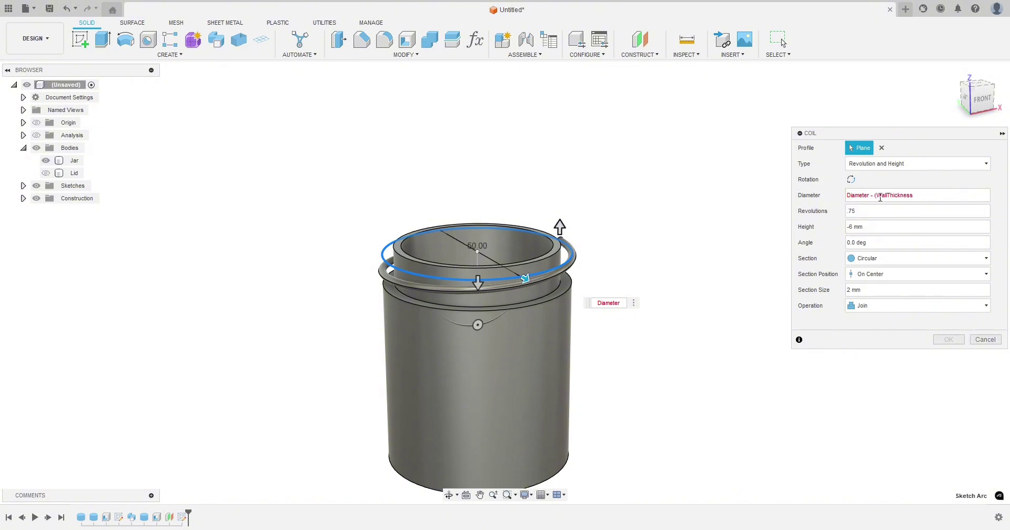
{"action": "type", "text": "+1)"}
{"action": "key", "text": "Return"}
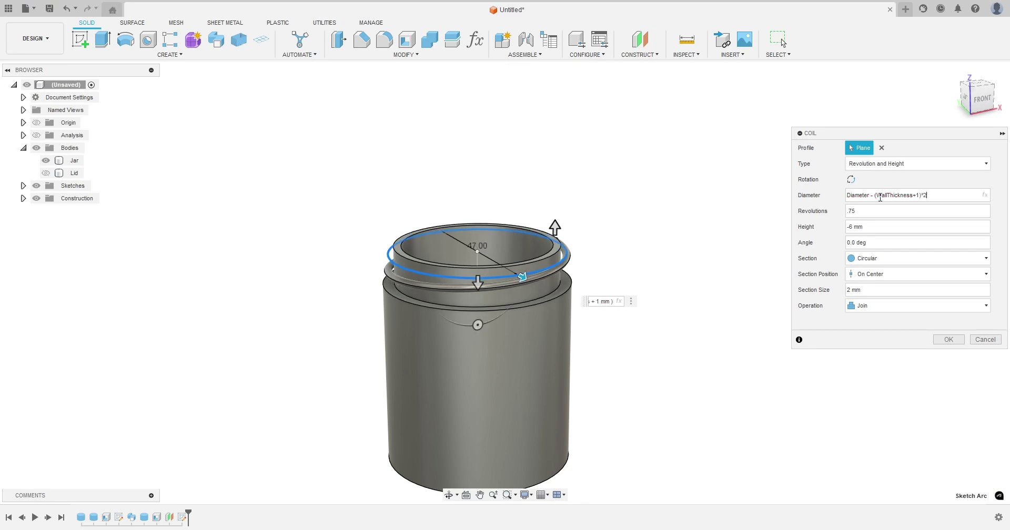
{"action": "type", "text": "*2"}
{"action": "key", "text": "Return"}
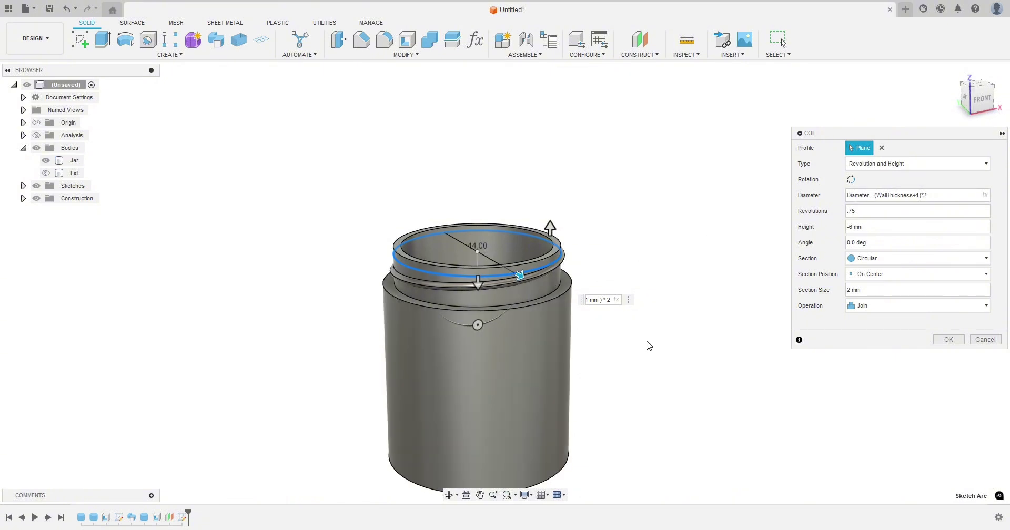
Show the section analysis and subtract .2 more from the coil's diameter, giving Diameter - (WallThickness+1)*2 -.2.
{"action": "scroll", "coordinate": [624, 331], "scroll_direction": "down", "scroll_amount": 2}
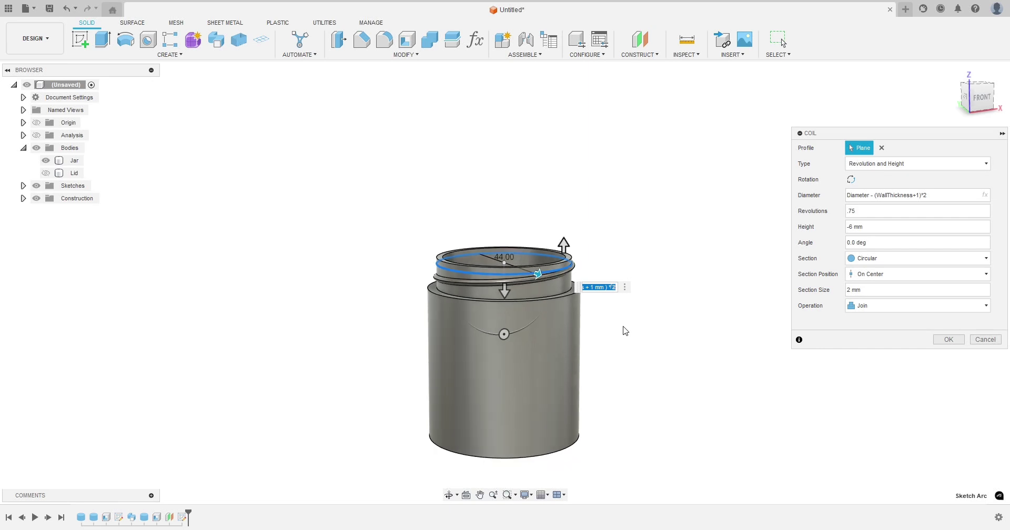
{"action": "scroll", "coordinate": [624, 330], "scroll_direction": "up", "scroll_amount": 2}
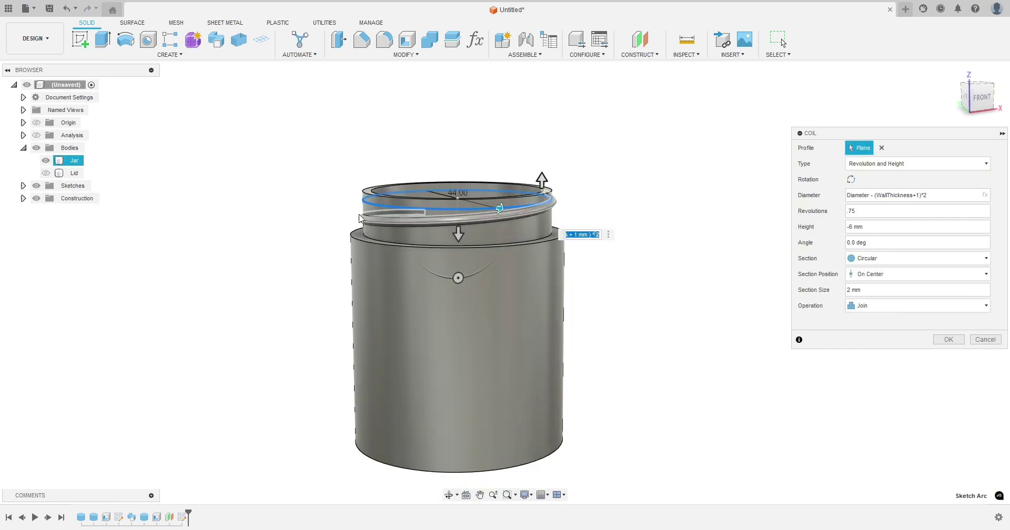
{"action": "left_click", "coordinate": [36, 135]}
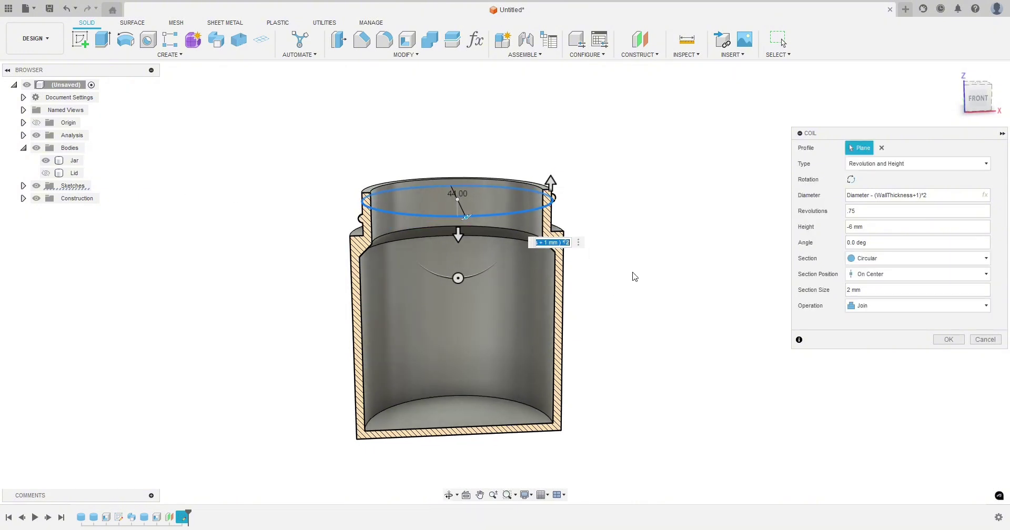
{"action": "left_click", "coordinate": [940, 195]}
{"action": "type", "text": "-.2"}
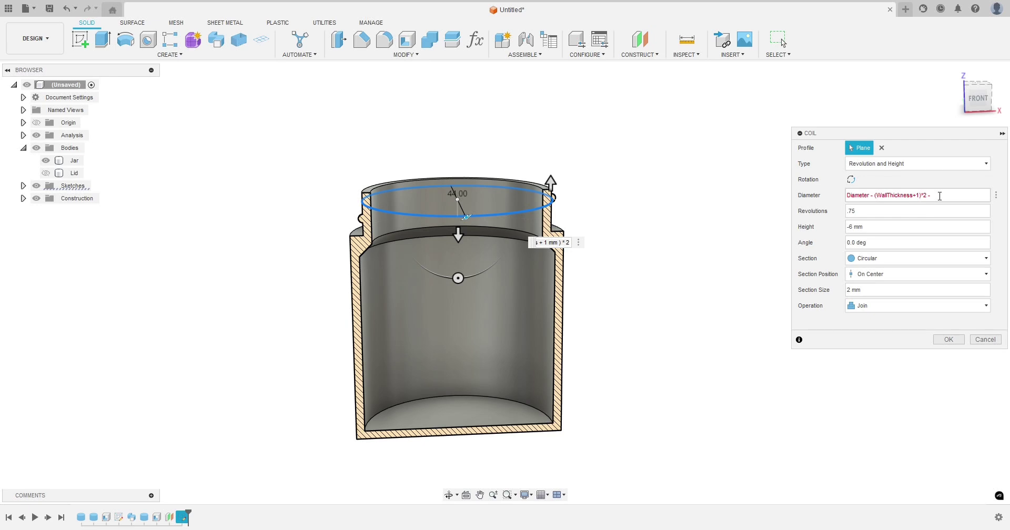
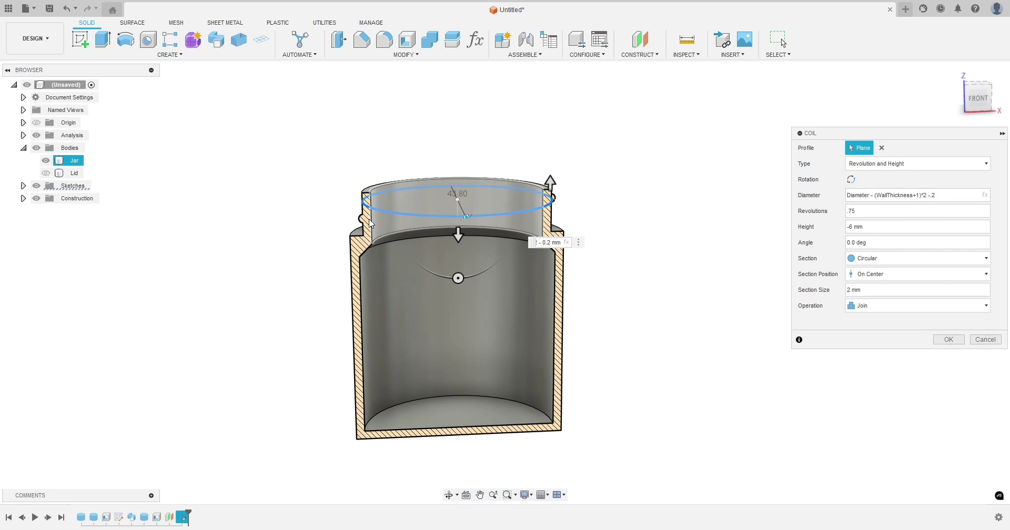
Create the coil thread joined to the jar's neck and hide the section analysis.
{"action": "middle_click_drag", "start_coordinate": [317, 252], "coordinate": [356, 257], "text": "shift"}
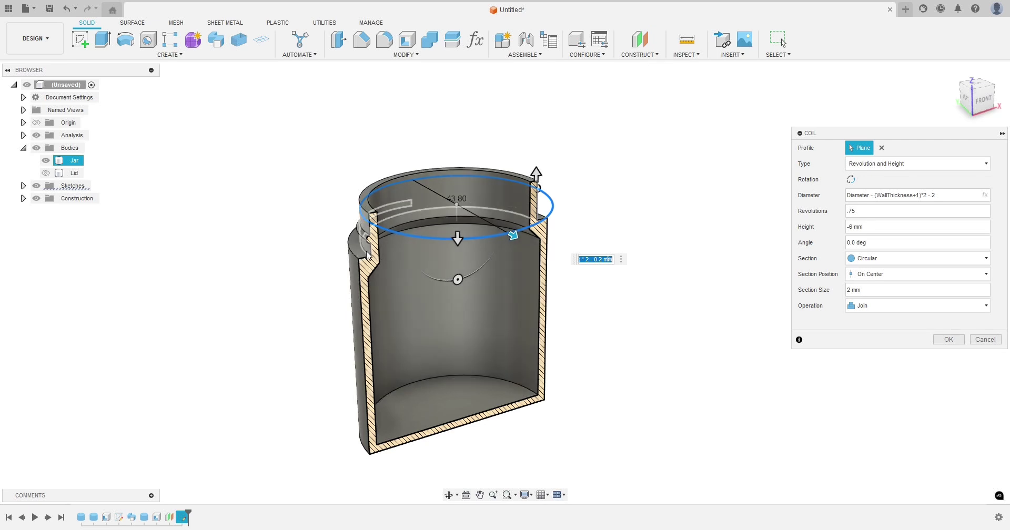
{"action": "middle_click_drag", "start_coordinate": [598, 293], "coordinate": [566, 289], "text": "shift"}
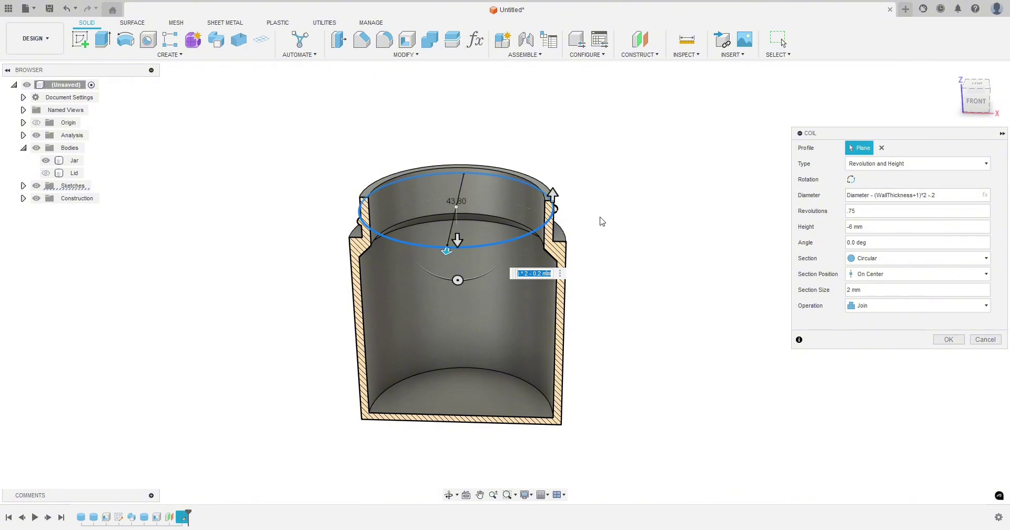
{"action": "scroll", "coordinate": [565, 214], "scroll_direction": "up", "scroll_amount": 5}
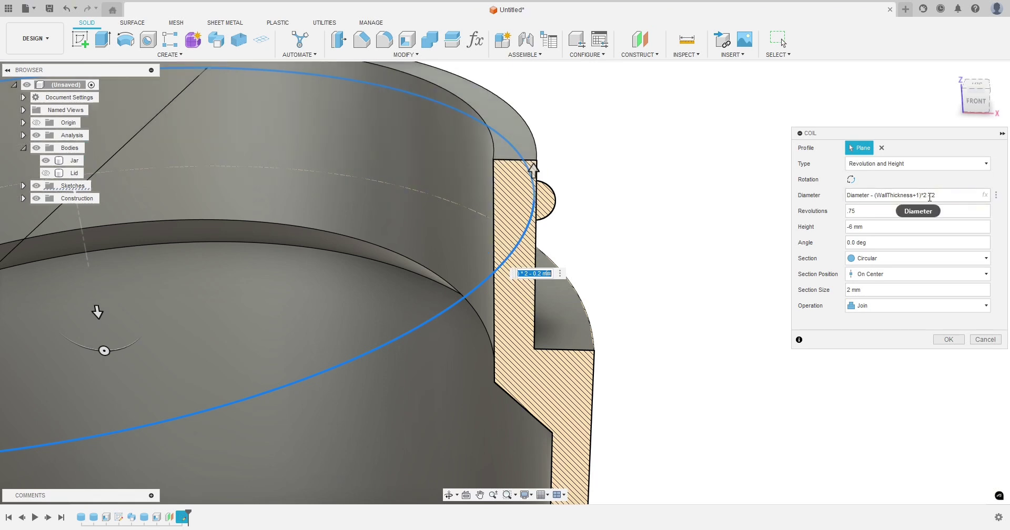
{"action": "key", "text": "F6"}
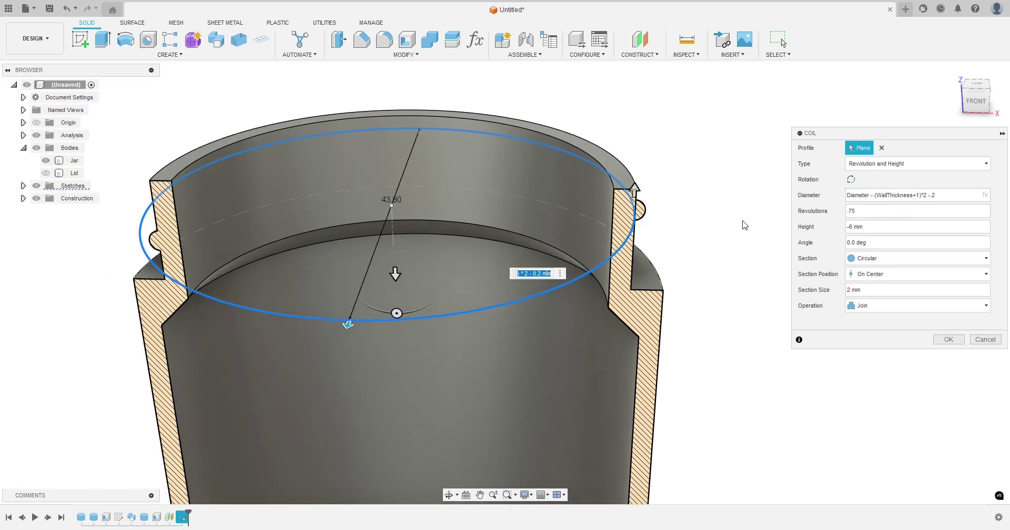
{"action": "middle_click_drag", "start_coordinate": [315, 223], "coordinate": [286, 189]}
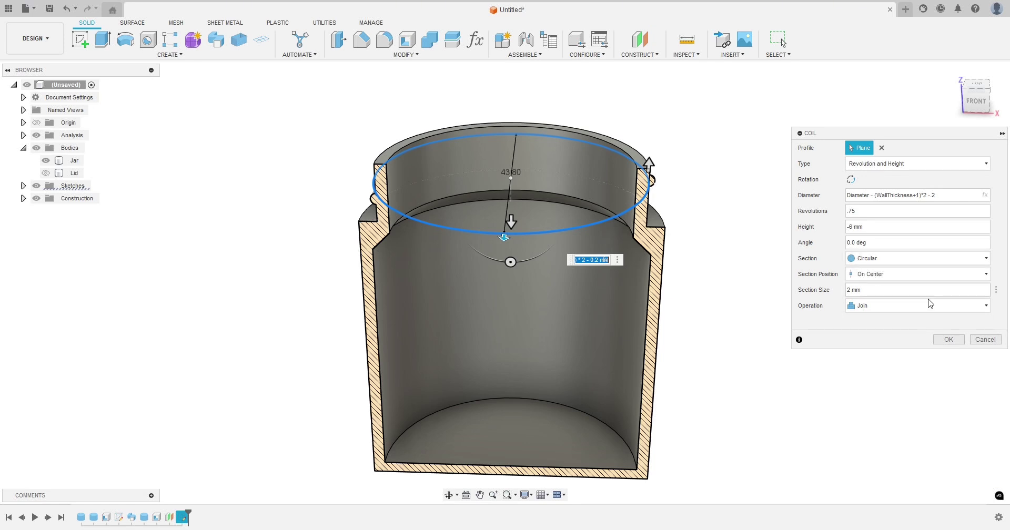
{"action": "left_click", "coordinate": [949, 340]}
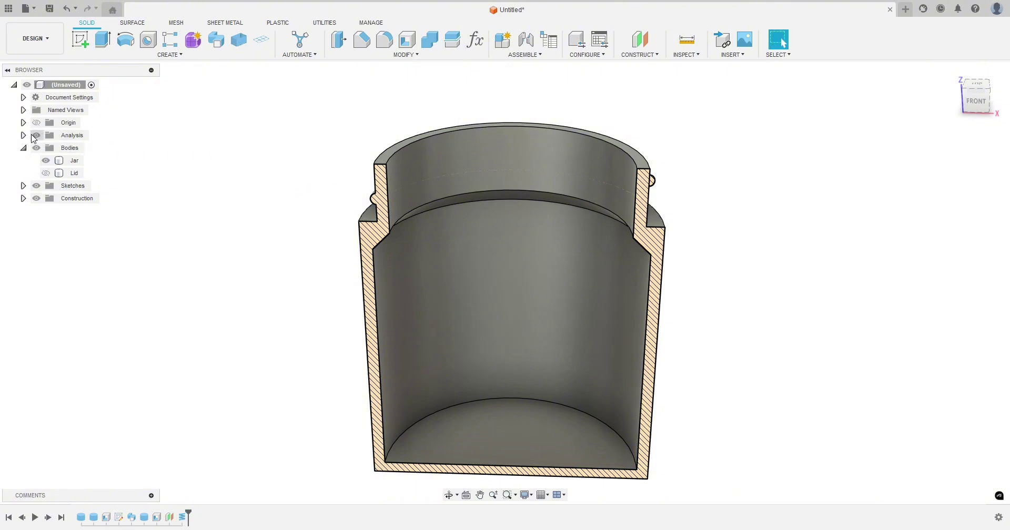
{"action": "left_click", "coordinate": [36, 135]}
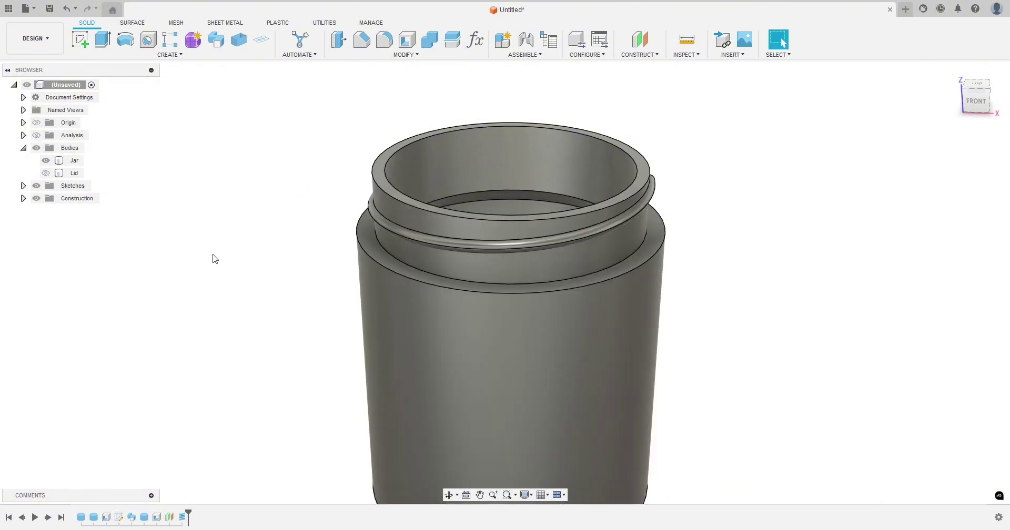
Inspect the coil thread around the jar's neck, including both of its ends.
{"action": "key", "text": "F4"}
{"action": "left_click_drag", "start_coordinate": [222, 254], "coordinate": [180, 239]}
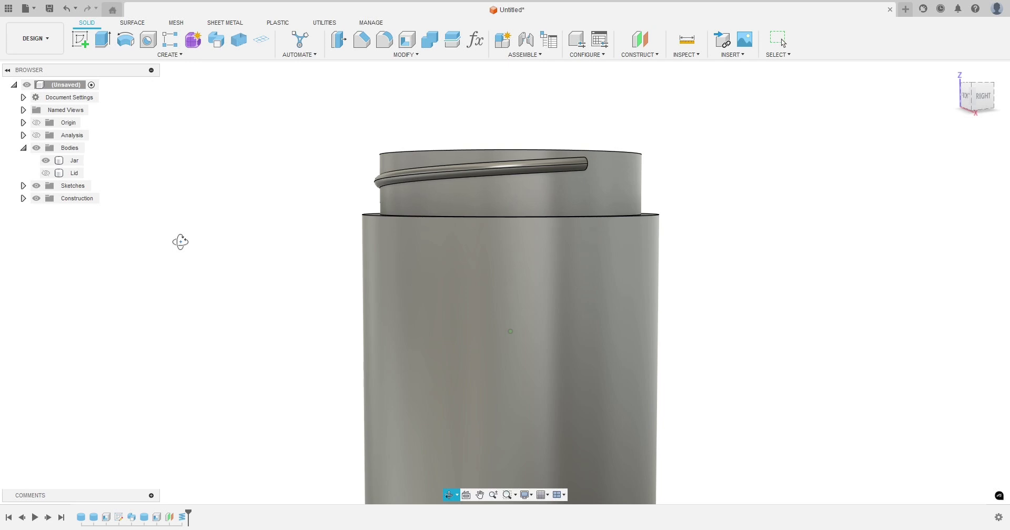
{"action": "key", "text": "Escape"}
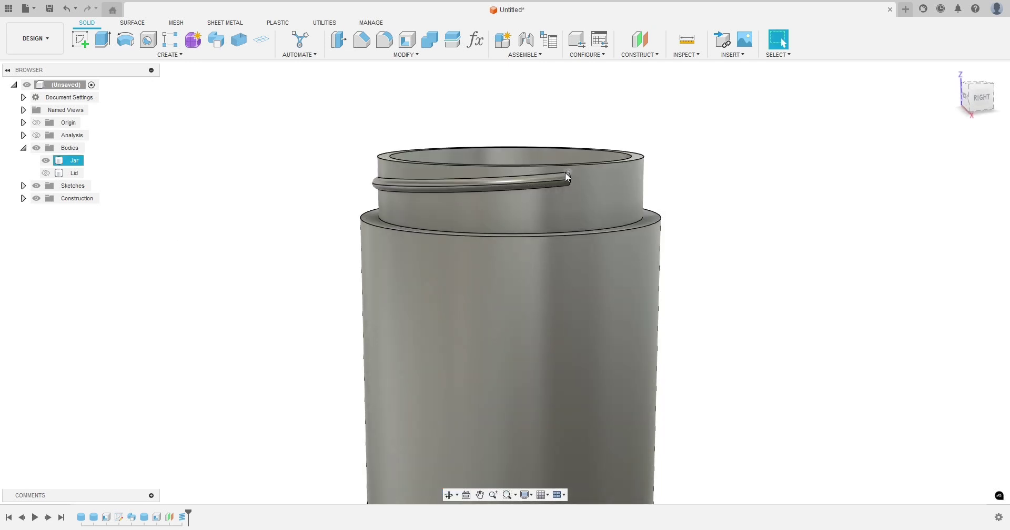
{"action": "key", "text": "F4"}
{"action": "left_click_drag", "start_coordinate": [257, 275], "coordinate": [458, 271]}
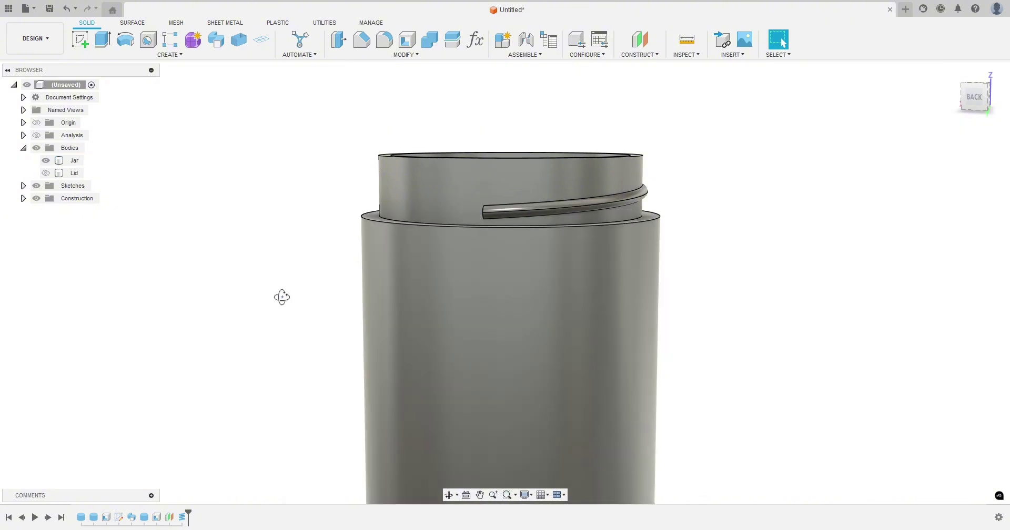
{"action": "middle_click_drag", "start_coordinate": [282, 296], "coordinate": [337, 311], "text": "shift"}
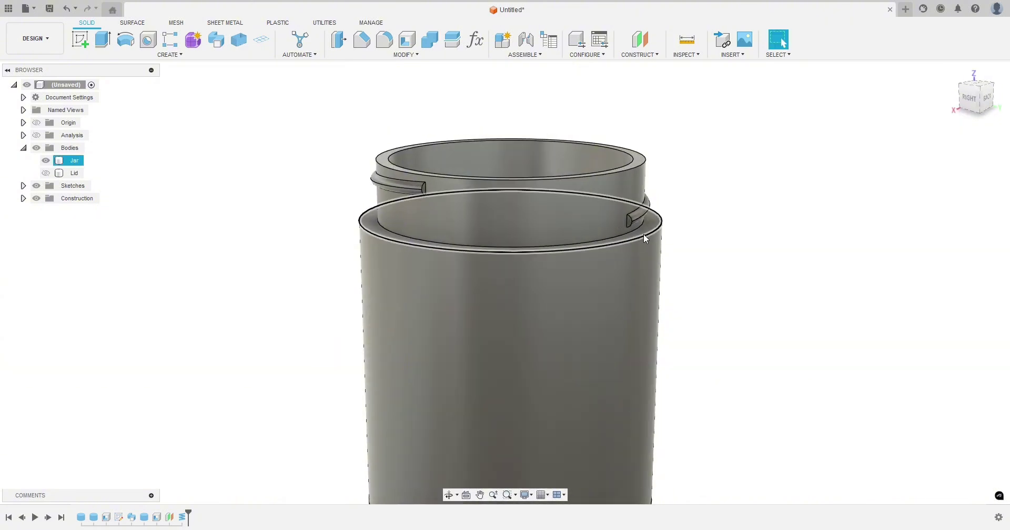
{"action": "scroll", "coordinate": [652, 231], "scroll_direction": "up", "scroll_amount": 3}
{"action": "scroll", "coordinate": [673, 260], "scroll_direction": "up", "scroll_amount": 1}
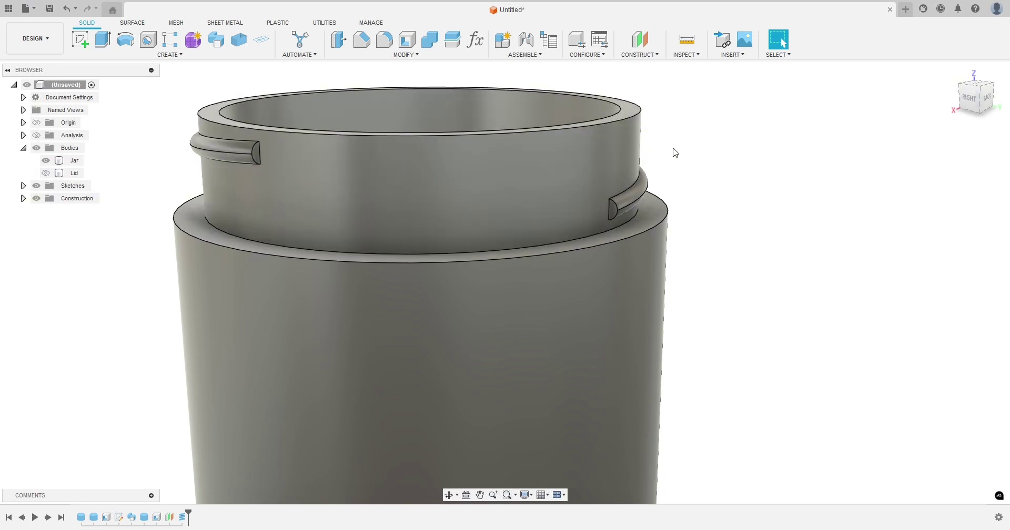
Chamfer the straight edges where both thread ends meet the jar's neck, using Two Distance with 4 mm and 0.89 mm.
{"action": "left_click", "coordinate": [363, 42]}
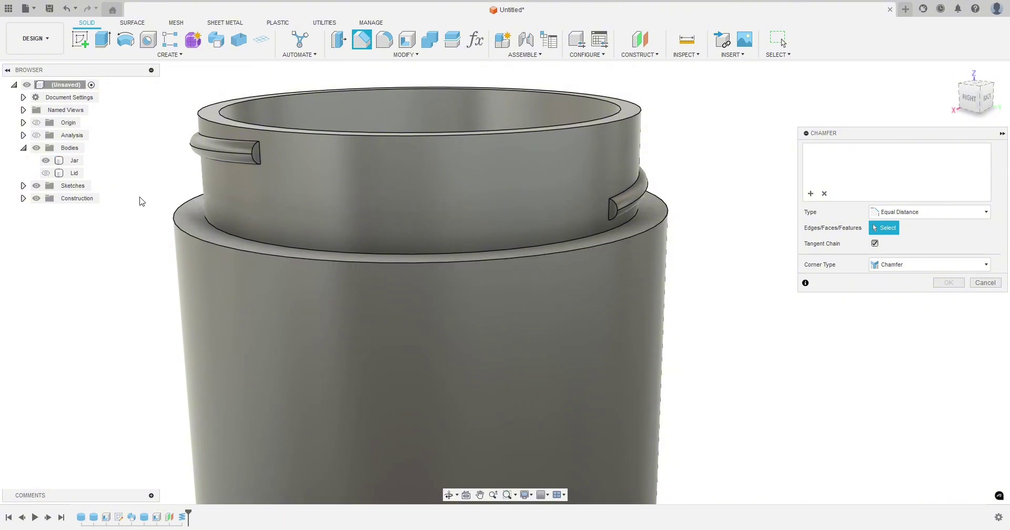
{"action": "left_click", "coordinate": [260, 152]}
{"action": "left_click", "coordinate": [609, 209]}
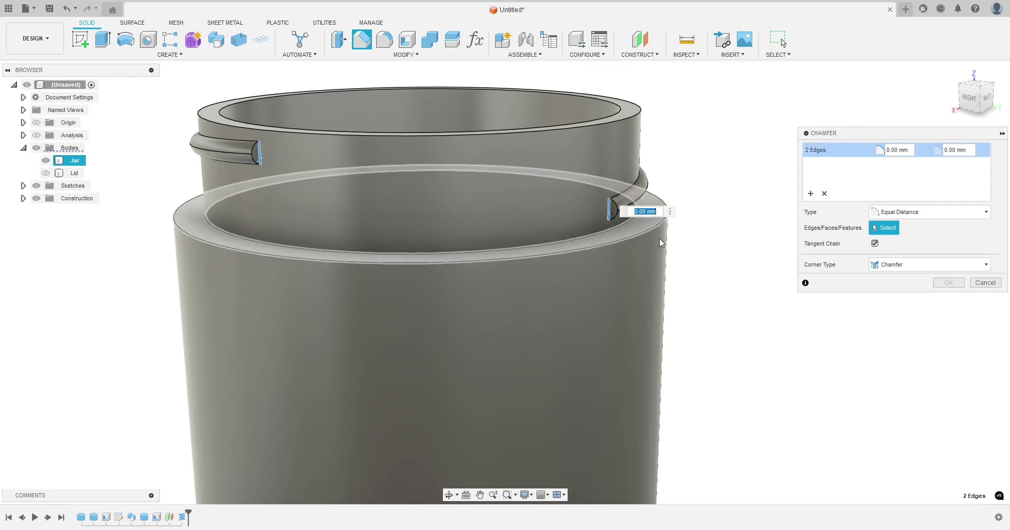
{"action": "left_click", "coordinate": [902, 216]}
{"action": "left_click", "coordinate": [896, 233]}
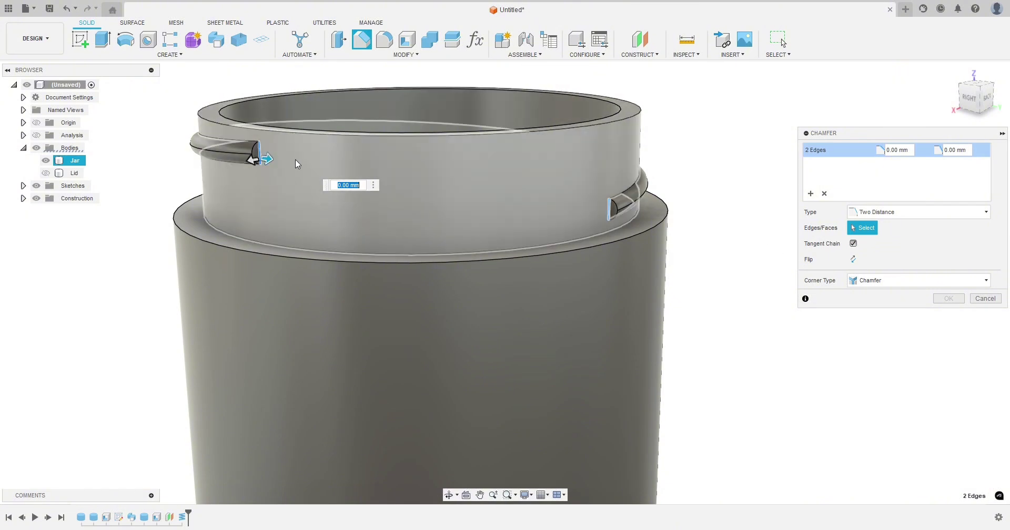
{"action": "type", "text": "4"}
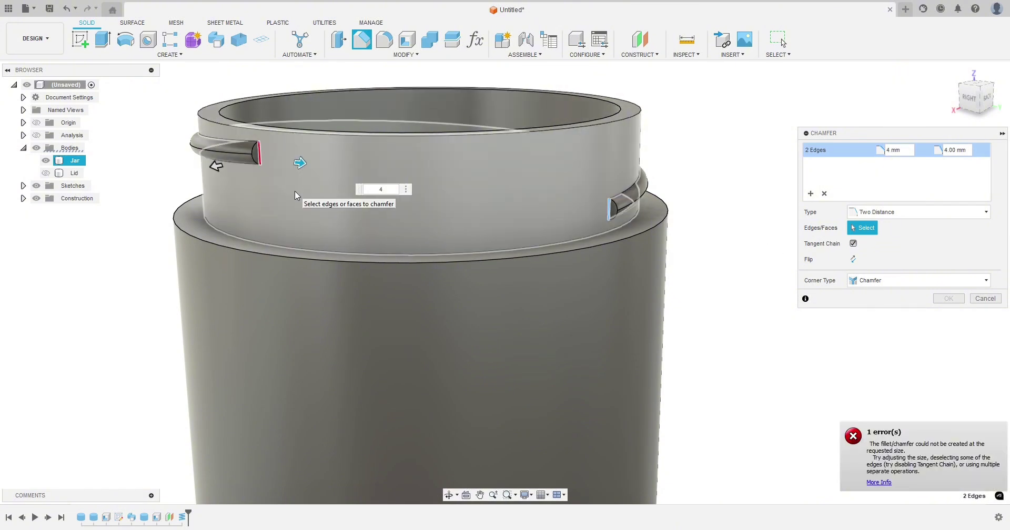
{"action": "key", "text": "Tab"}
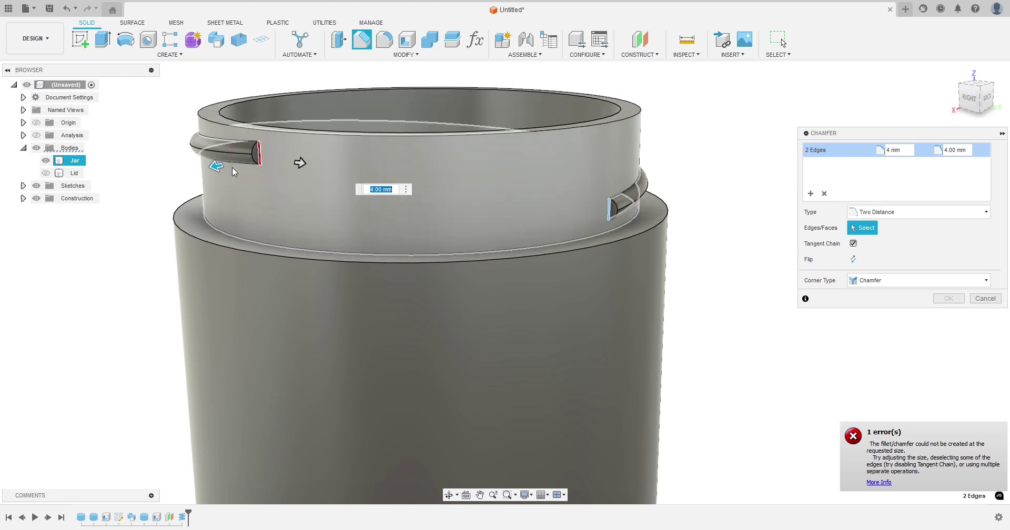
{"action": "key", "text": "BackSpace"}
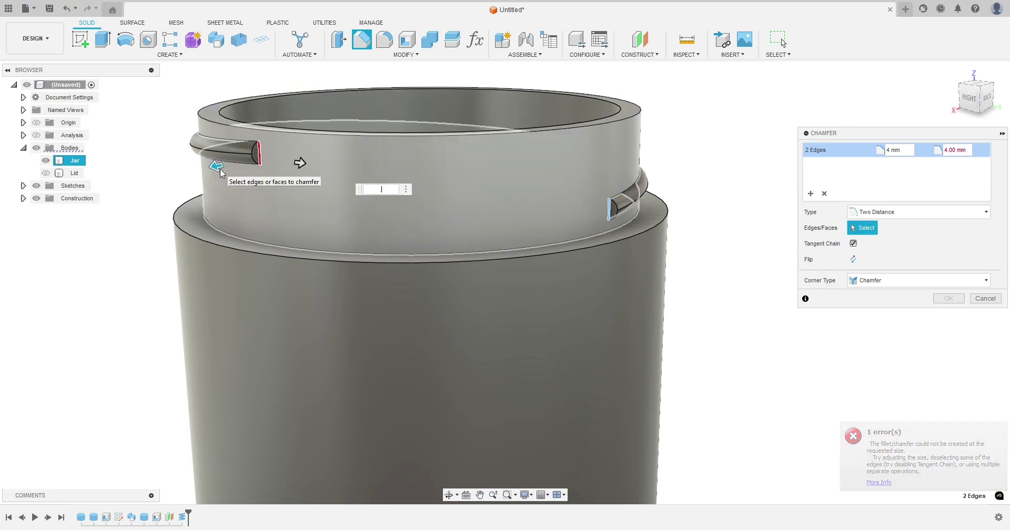
{"action": "type", "text": ".89"}
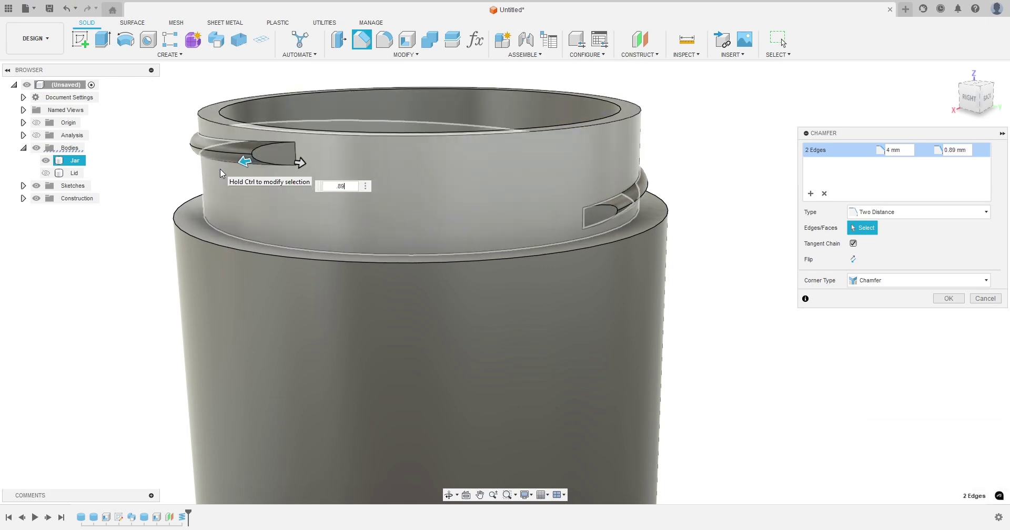
{"action": "left_click", "coordinate": [946, 298]}
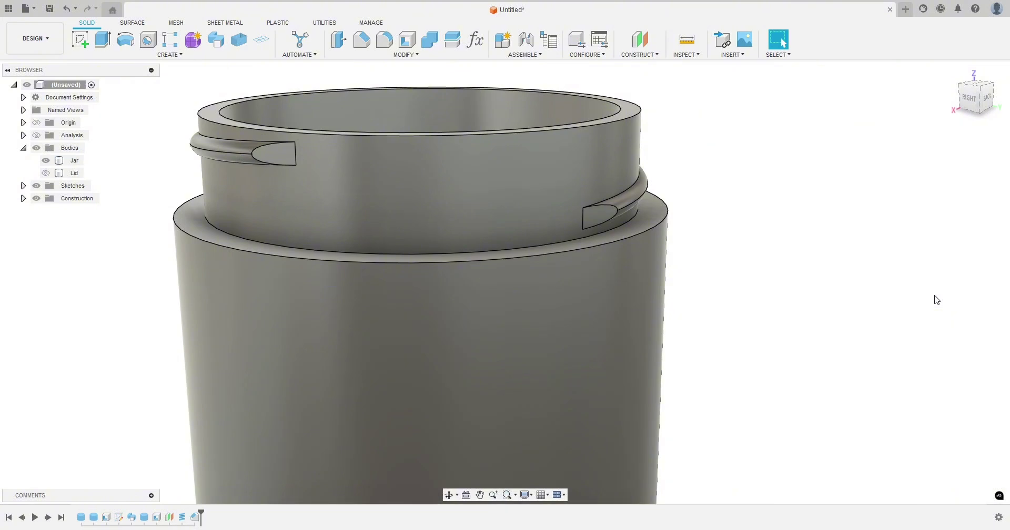
Inspect the chamfered thread ends on the jar's neck.
{"action": "mouse_move", "coordinate": [744, 322]}
{"action": "middle_mouse_down", "text": "shift"}
{"action": "mouse_move", "coordinate": [768, 345]}
{"action": "mouse_move", "coordinate": [766, 374]}
{"action": "mouse_move", "coordinate": [755, 377]}
{"action": "mouse_move", "coordinate": [737, 349]}
{"action": "mouse_move", "coordinate": [737, 321]}
{"action": "middle_mouse_up", "text": "shift"}
{"action": "scroll", "coordinate": [741, 314], "scroll_direction": "down", "scroll_amount": 3}
{"action": "key", "text": "Escape"}
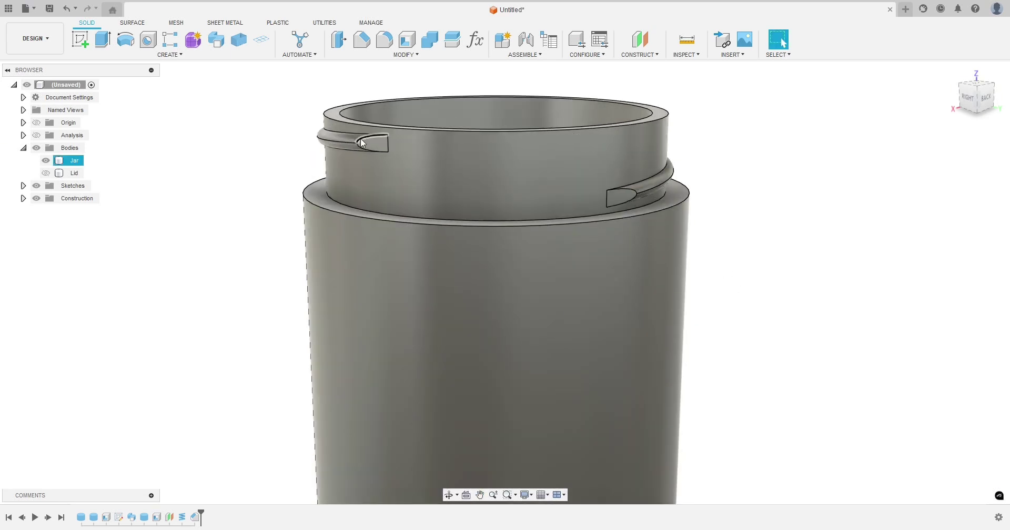
{"action": "scroll", "coordinate": [242, 266], "scroll_direction": "up", "scroll_amount": 2}
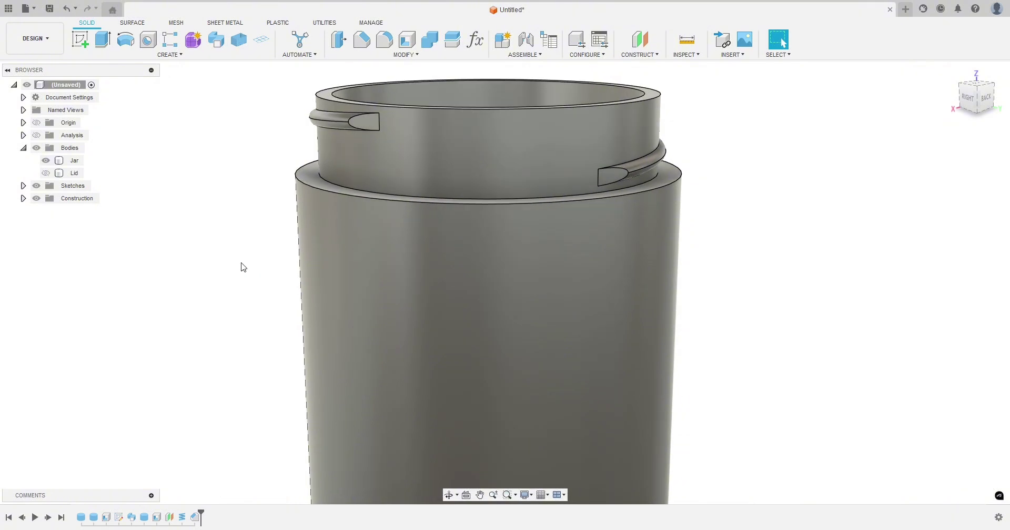
{"action": "scroll", "coordinate": [221, 286], "scroll_direction": "down", "scroll_amount": 2}
{"action": "mouse_move", "coordinate": [203, 287]}
{"action": "middle_mouse_down", "text": "shift"}
{"action": "mouse_move", "coordinate": [248, 293]}
{"action": "mouse_move", "coordinate": [243, 284]}
{"action": "mouse_move", "coordinate": [203, 289]}
{"action": "middle_mouse_up", "text": "shift"}
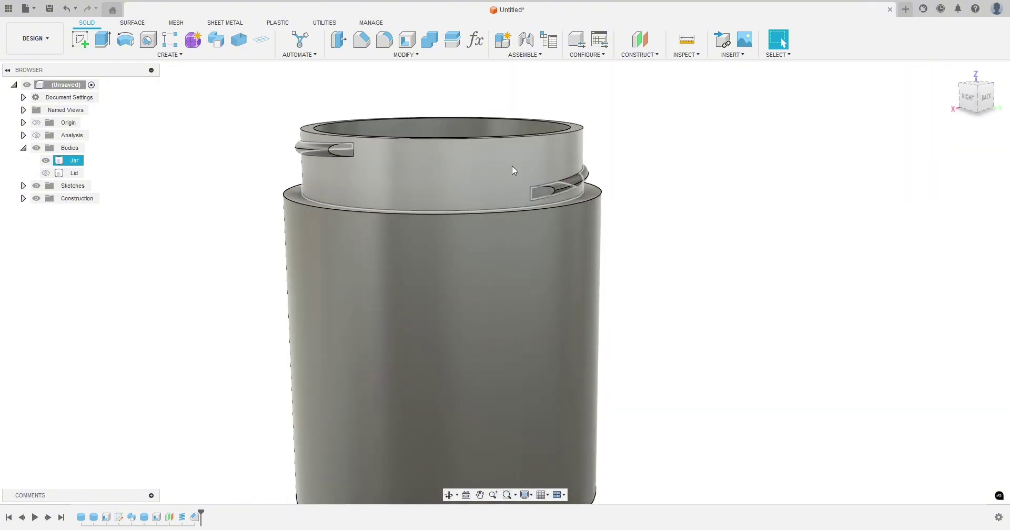
{"action": "mouse_move", "coordinate": [169, 226]}
{"action": "middle_mouse_down", "text": "shift"}
{"action": "mouse_move", "coordinate": [210, 228]}
{"action": "mouse_move", "coordinate": [177, 239]}
{"action": "middle_mouse_up", "text": "shift"}
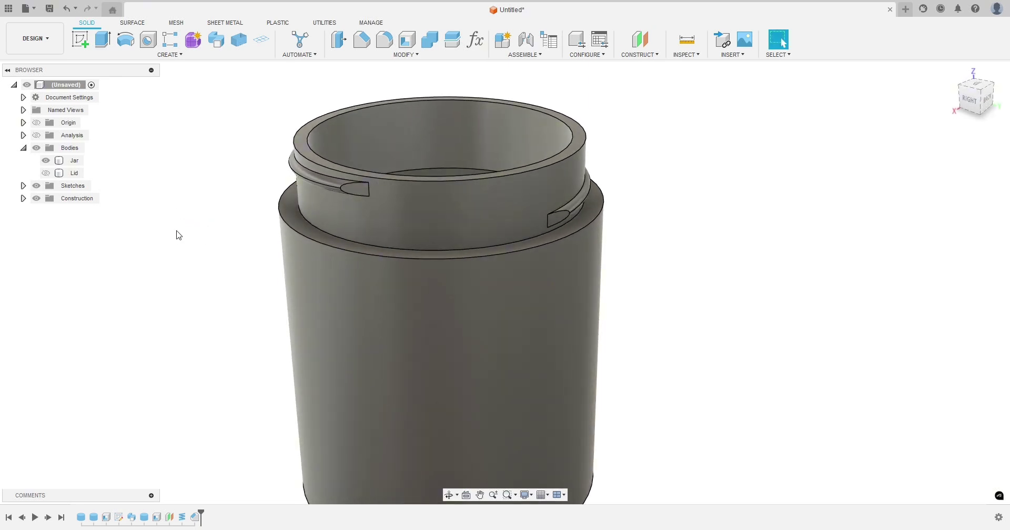
{"action": "scroll", "coordinate": [226, 207], "scroll_direction": "down", "scroll_amount": 2}
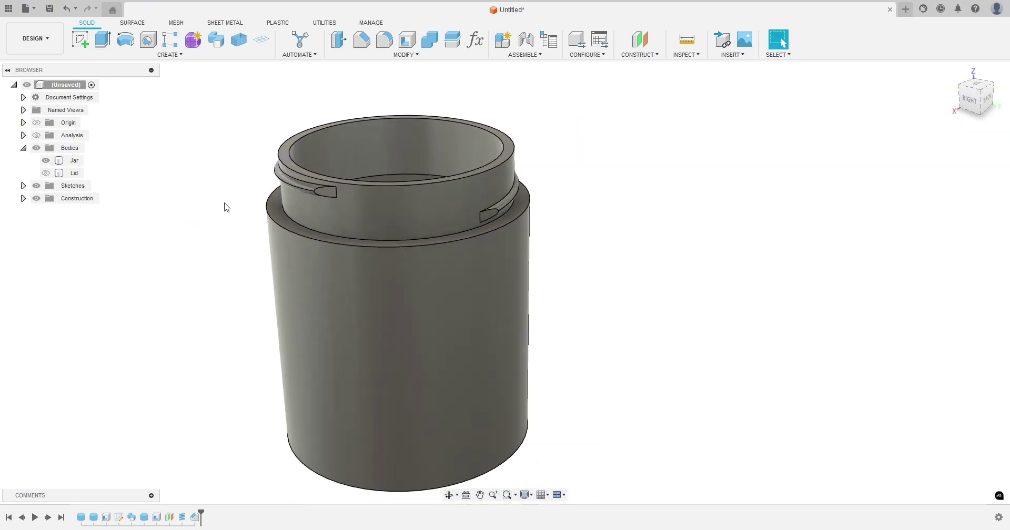
Create a full circular pattern of the coil and chamfer features around the neck's rim axis with a quantity of 2.
{"action": "left_click", "coordinate": [170, 40]}
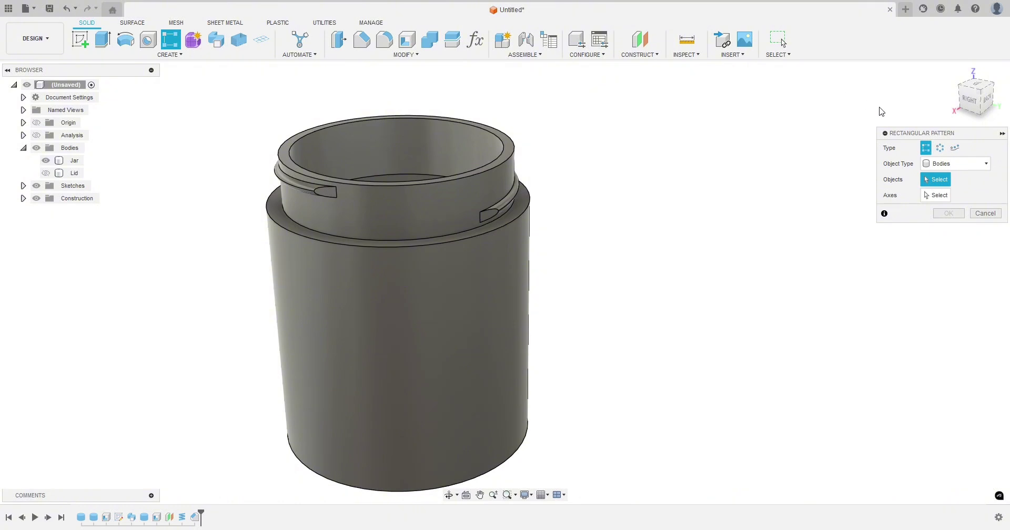
{"action": "left_click", "coordinate": [940, 149]}
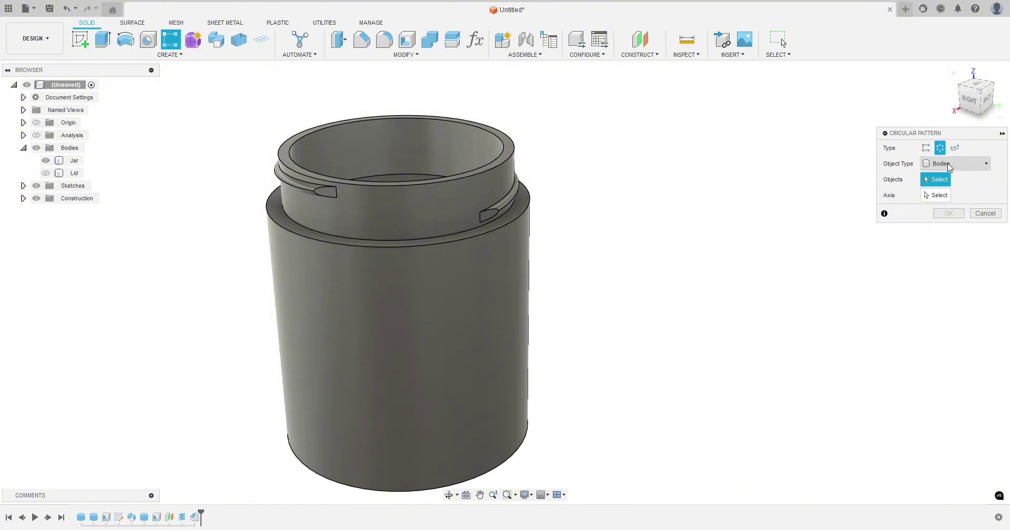
{"action": "left_click", "coordinate": [945, 167]}
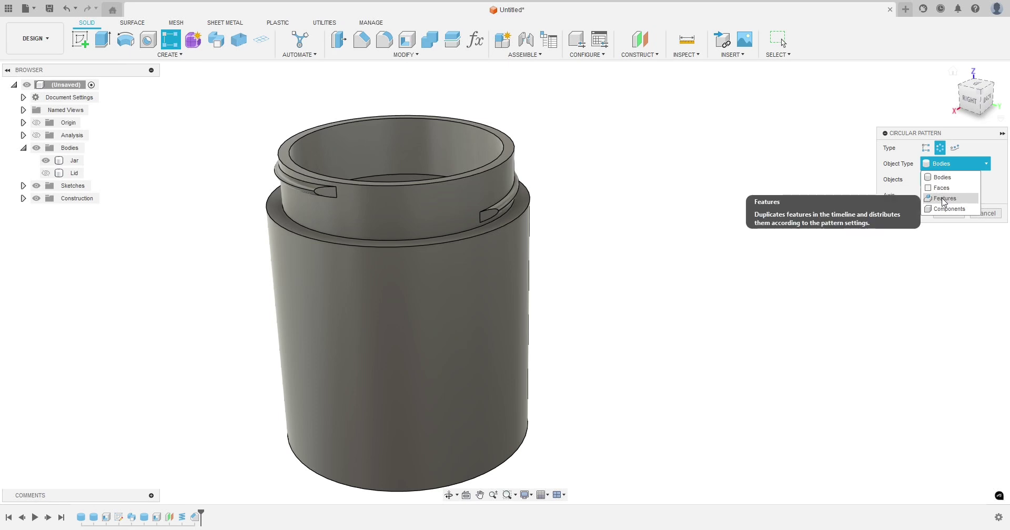
{"action": "left_click", "coordinate": [941, 201]}
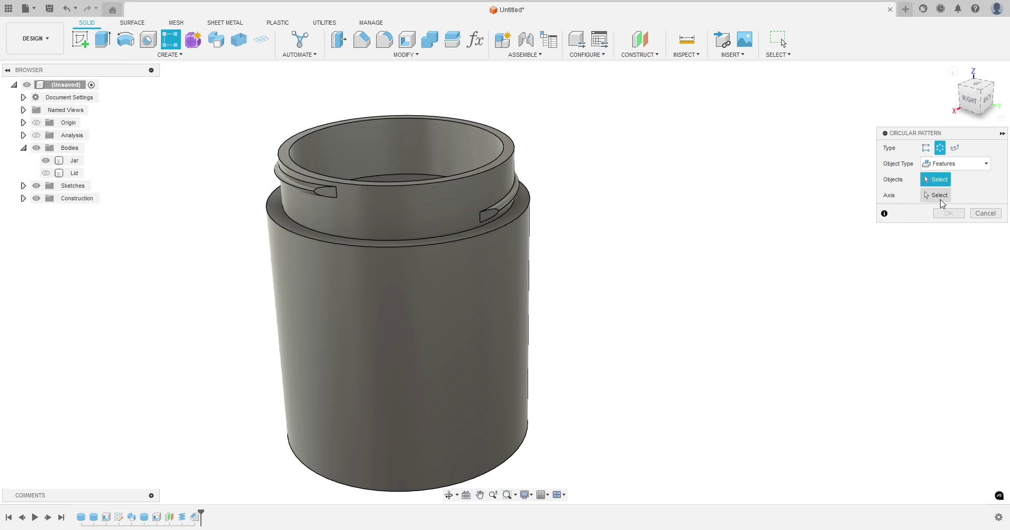
{"action": "left_click", "coordinate": [184, 520]}
{"action": "left_click", "coordinate": [195, 519]}
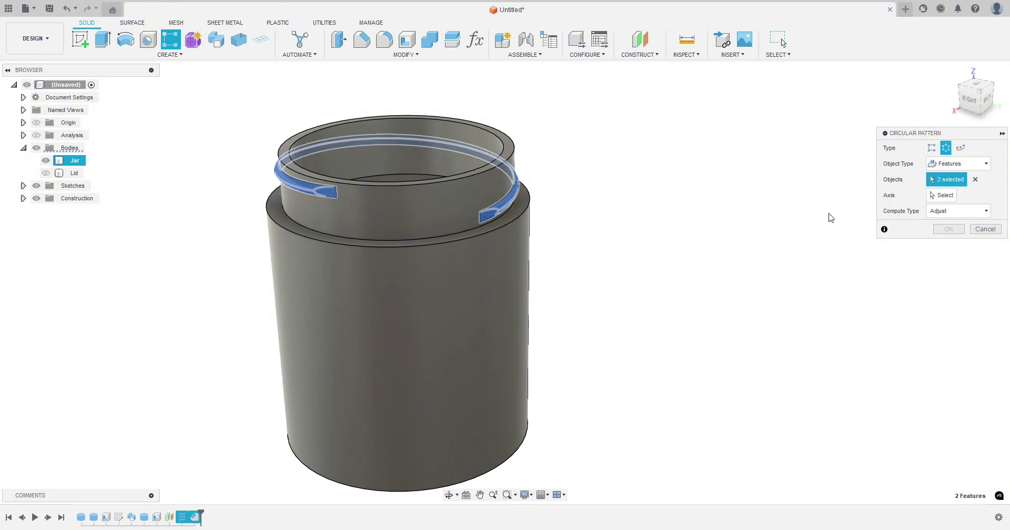
{"action": "left_click", "coordinate": [940, 196]}
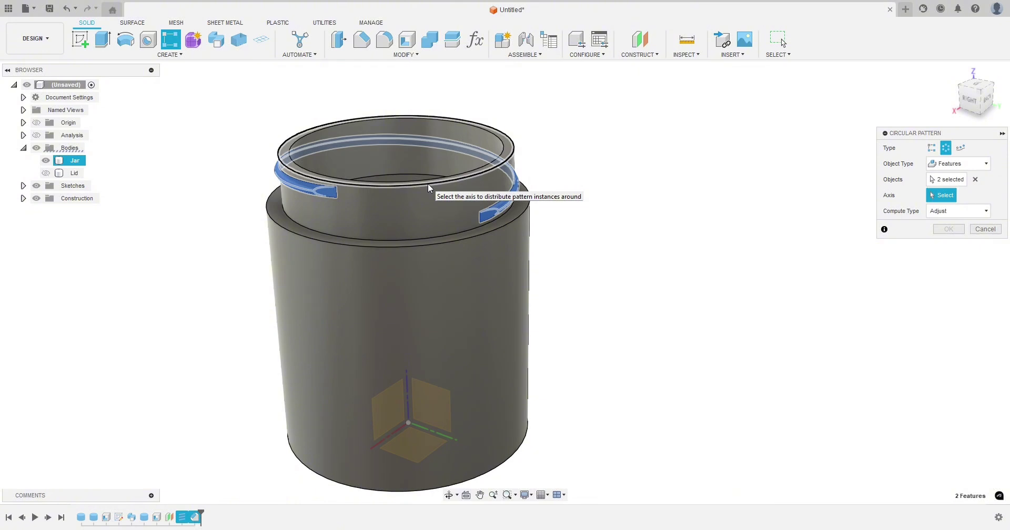
{"action": "left_click", "coordinate": [428, 185]}
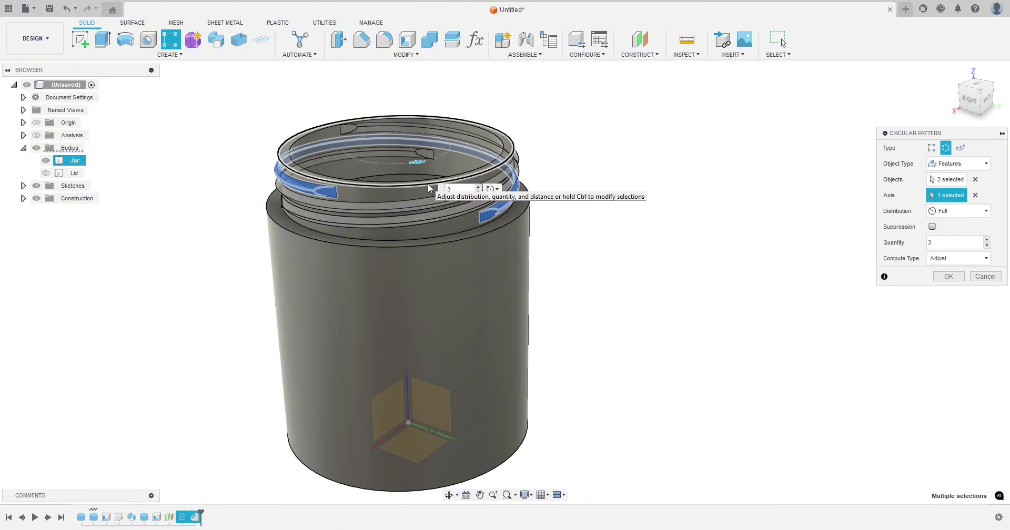
{"action": "left_click", "coordinate": [988, 246]}
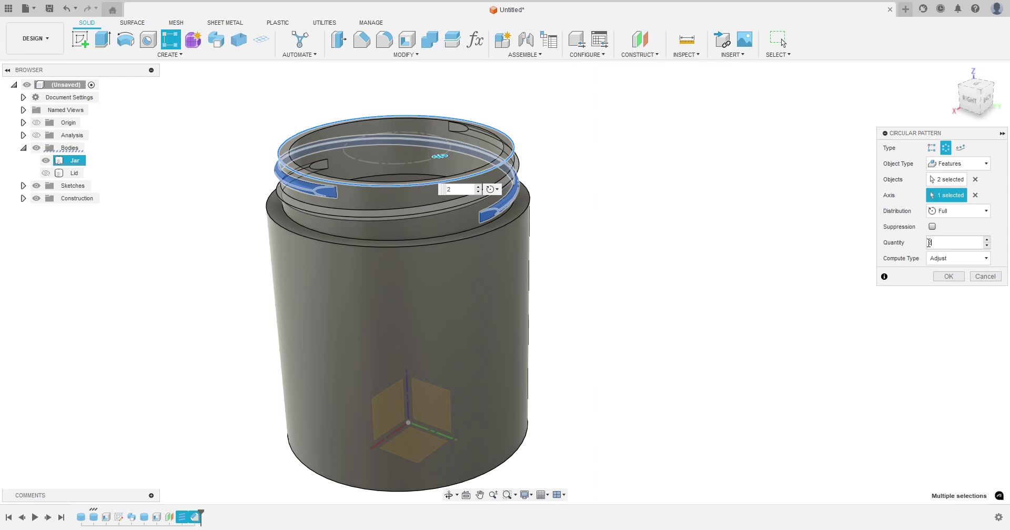
{"action": "left_click", "coordinate": [947, 276]}
Inspect the patterned threads around the jar's neck from several sides.
{"action": "middle_click_drag", "start_coordinate": [642, 302], "coordinate": [541, 304], "text": "shift"}
{"action": "left_click", "coordinate": [506, 217]}
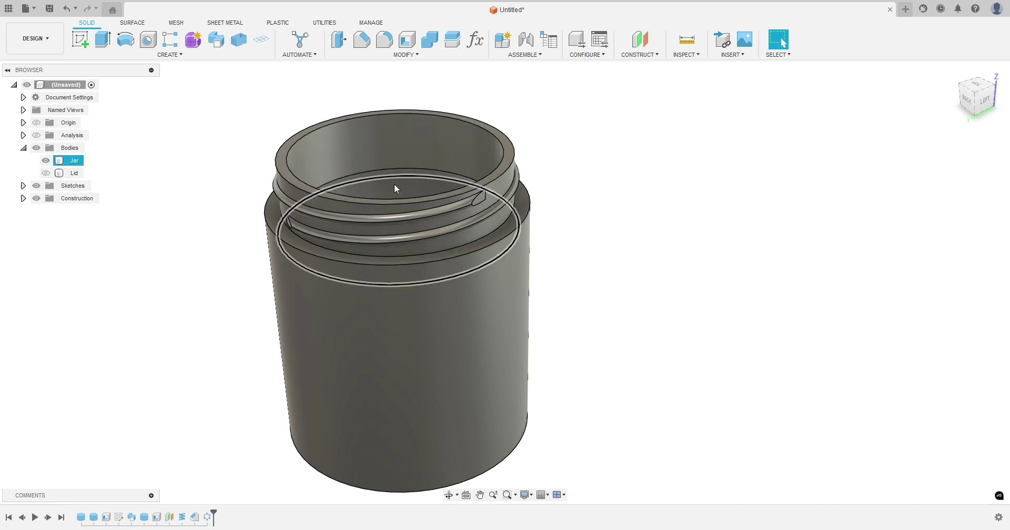
{"action": "mouse_move", "coordinate": [395, 188]}
{"action": "middle_mouse_down", "text": "shift"}
{"action": "mouse_move", "coordinate": [586, 251]}
{"action": "mouse_move", "coordinate": [409, 194]}
{"action": "middle_mouse_up", "text": "shift"}
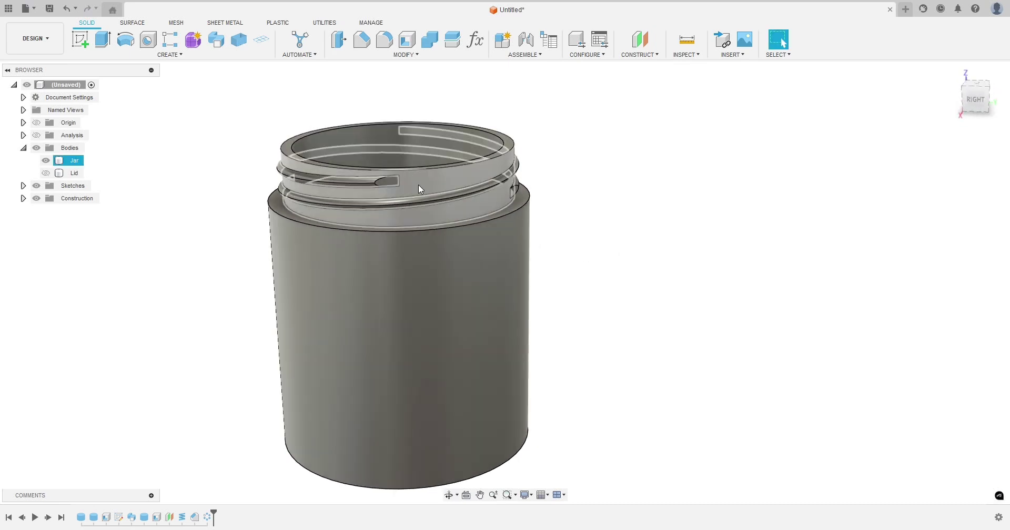
{"action": "left_click", "coordinate": [196, 188]}
{"action": "middle_click_drag", "start_coordinate": [173, 214], "coordinate": [368, 215], "text": "shift"}
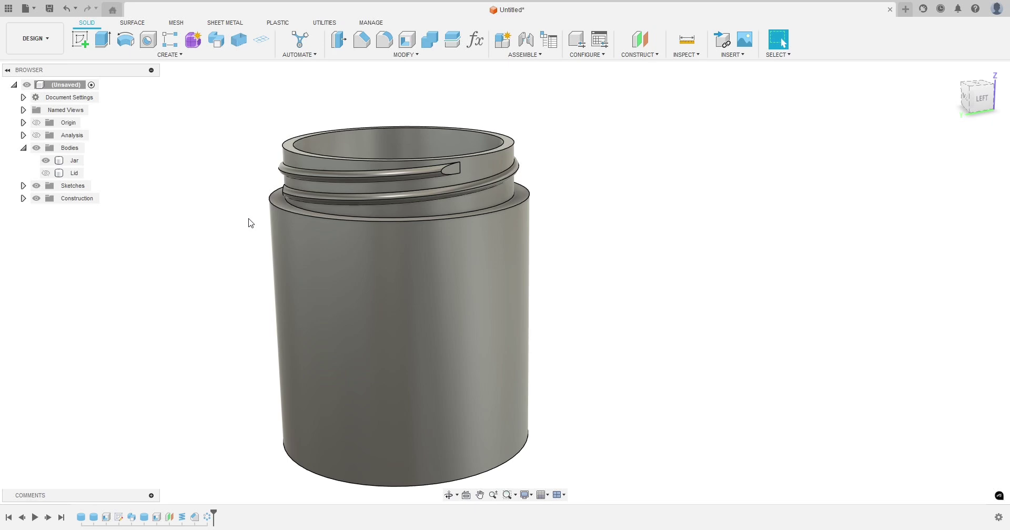
{"action": "middle_click_drag", "start_coordinate": [250, 223], "coordinate": [200, 284], "text": "shift"}
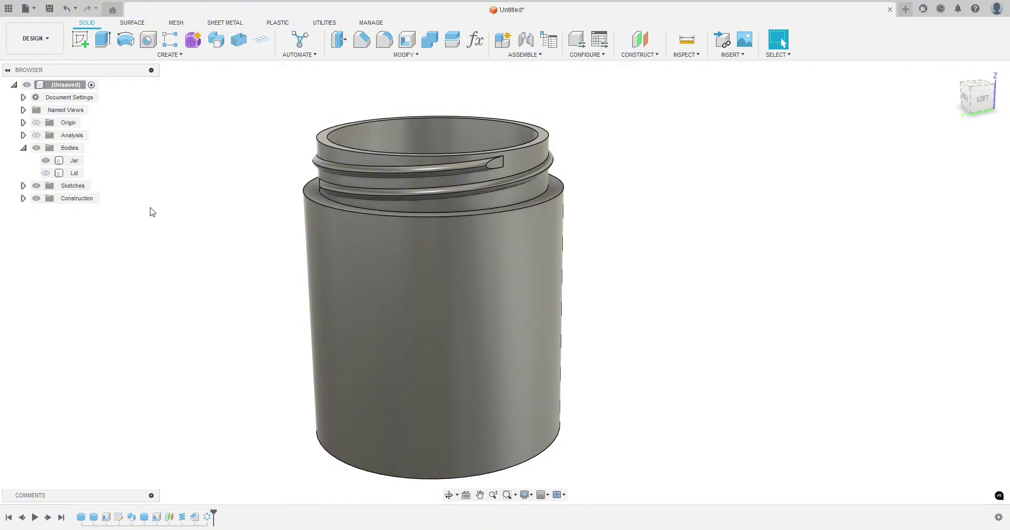
Copy the coil feature's full diameter expression, Diameter - ( WallThickness + 1 mm ) * 2 - 0.2 mm, and close the feature with its settings kept.
{"action": "double_click", "coordinate": [182, 518]}
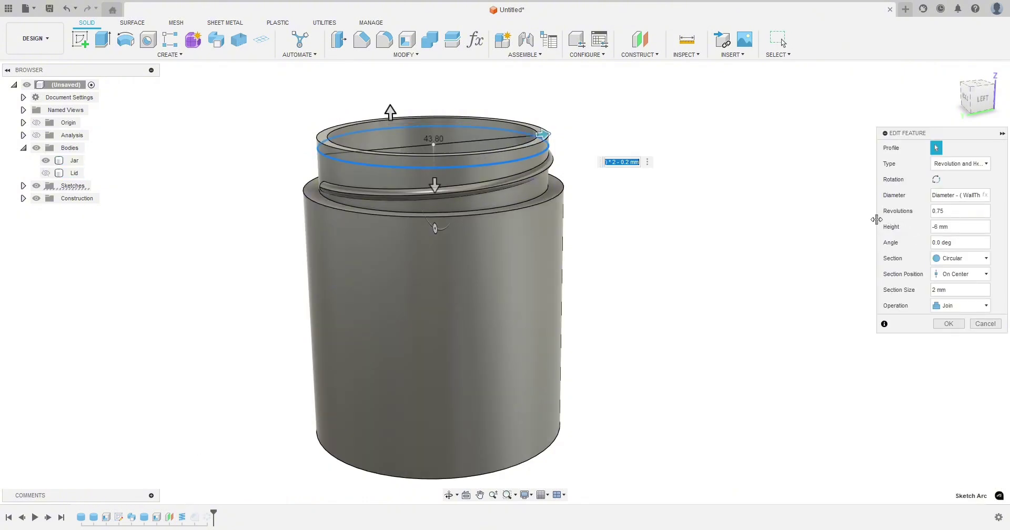
{"action": "left_click_drag", "start_coordinate": [876, 221], "coordinate": [750, 222]}
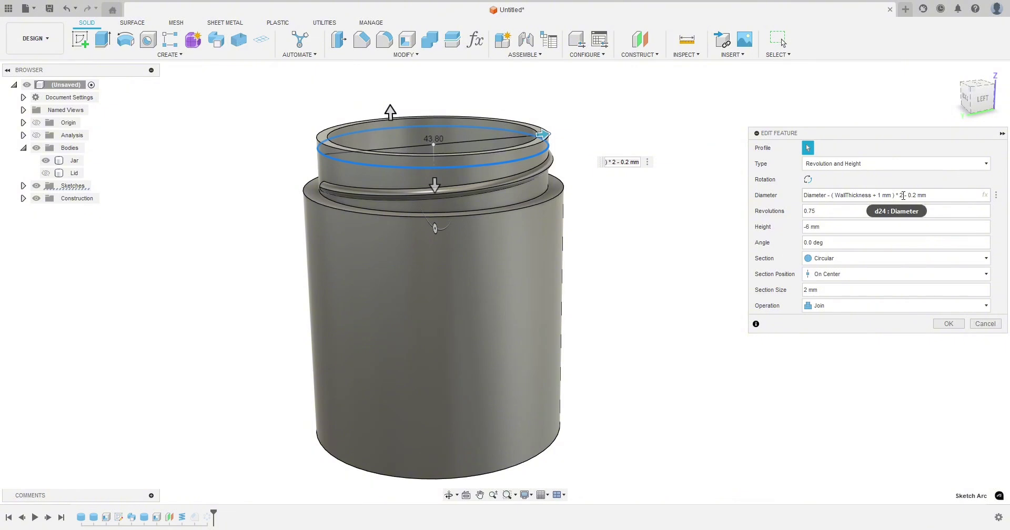
{"action": "left_click_drag", "start_coordinate": [930, 195], "coordinate": [803, 194]}
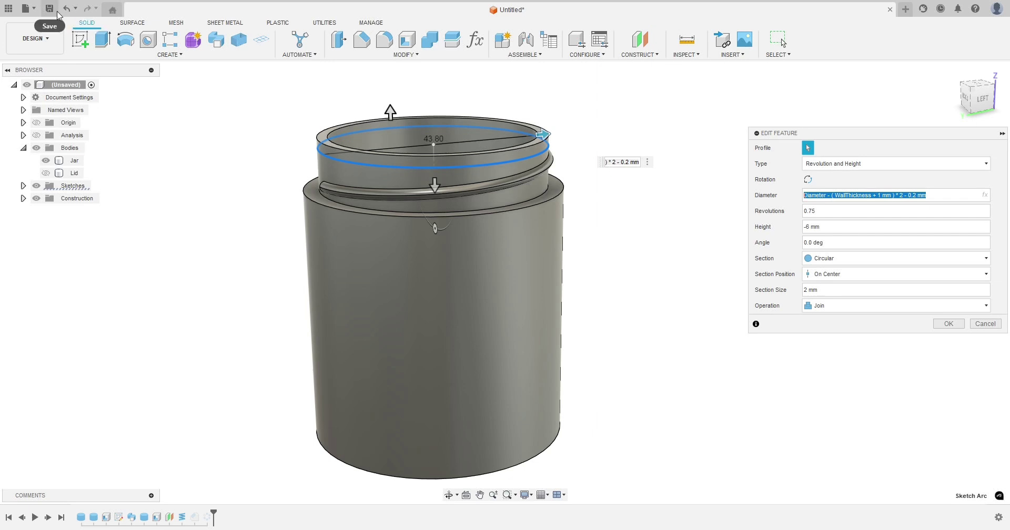
{"action": "left_click", "coordinate": [33, 10]}
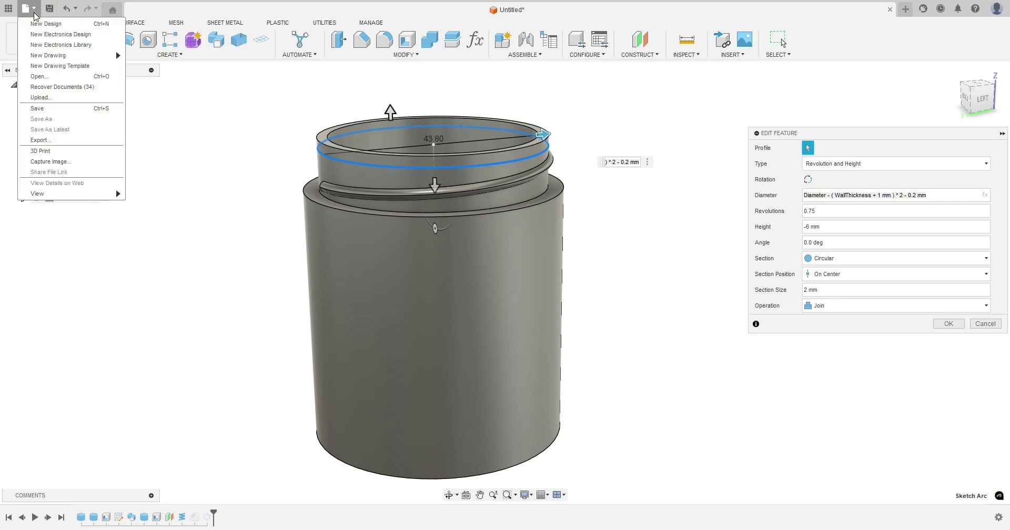
{"action": "left_click", "coordinate": [192, 93]}
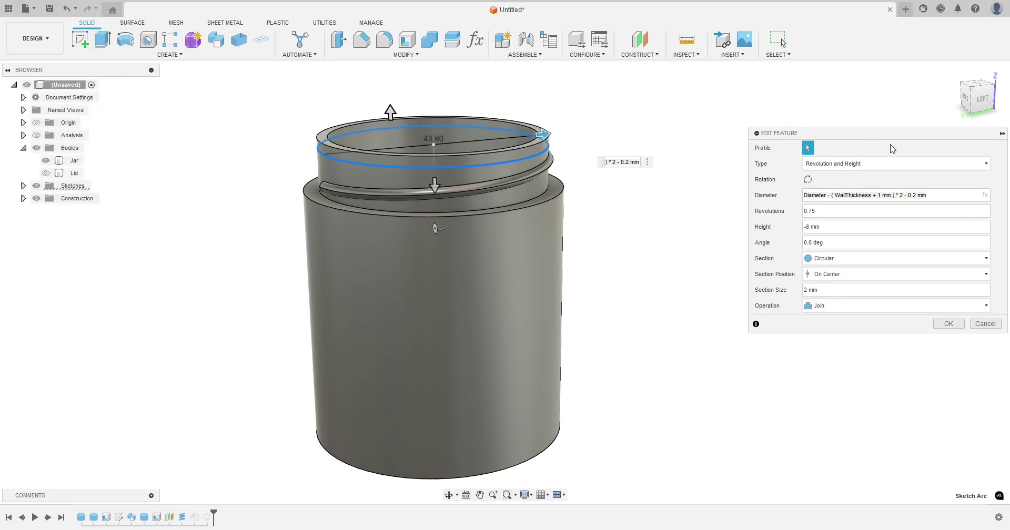
{"action": "left_click_drag", "start_coordinate": [929, 195], "coordinate": [793, 195]}
{"action": "key", "text": "ctrl+c"}
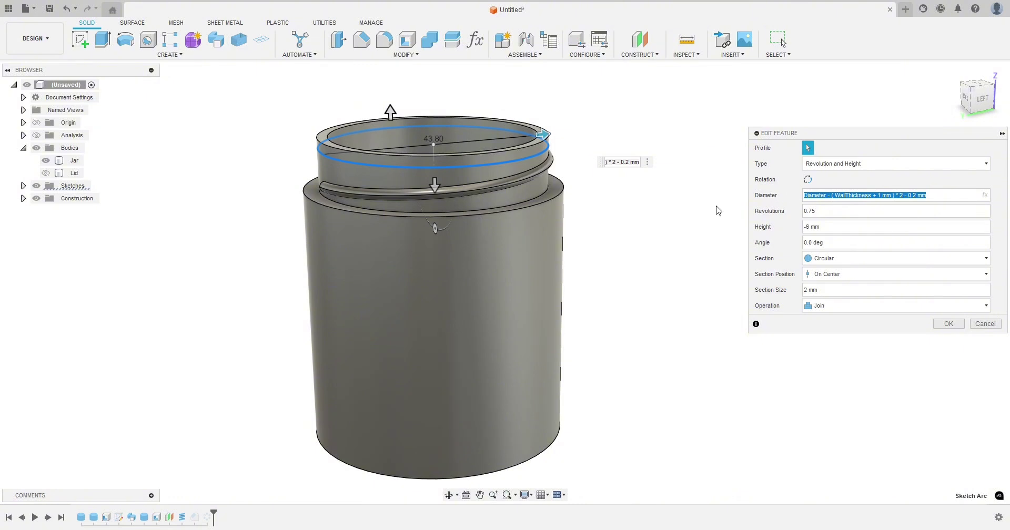
{"action": "left_click", "coordinate": [948, 323]}
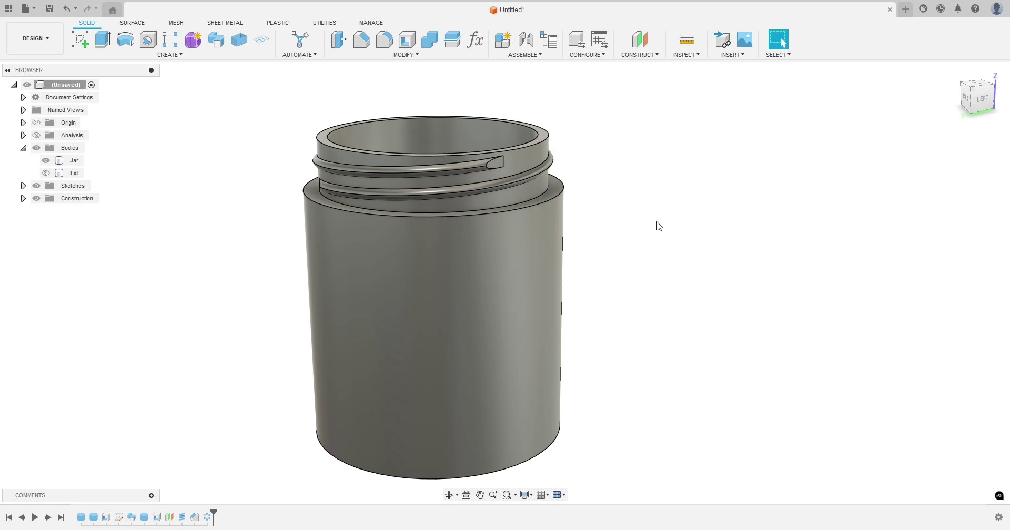
Hide the Jar body and show the Lid body.
{"action": "left_click", "coordinate": [46, 160]}
{"action": "left_click", "coordinate": [46, 173]}
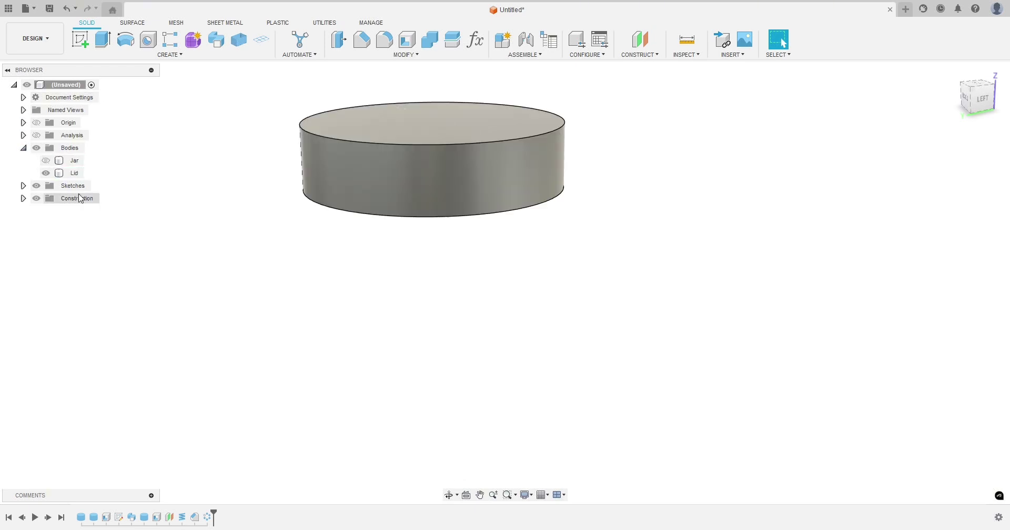
{"action": "middle_click_drag", "start_coordinate": [279, 373], "coordinate": [253, 310], "text": "shift"}
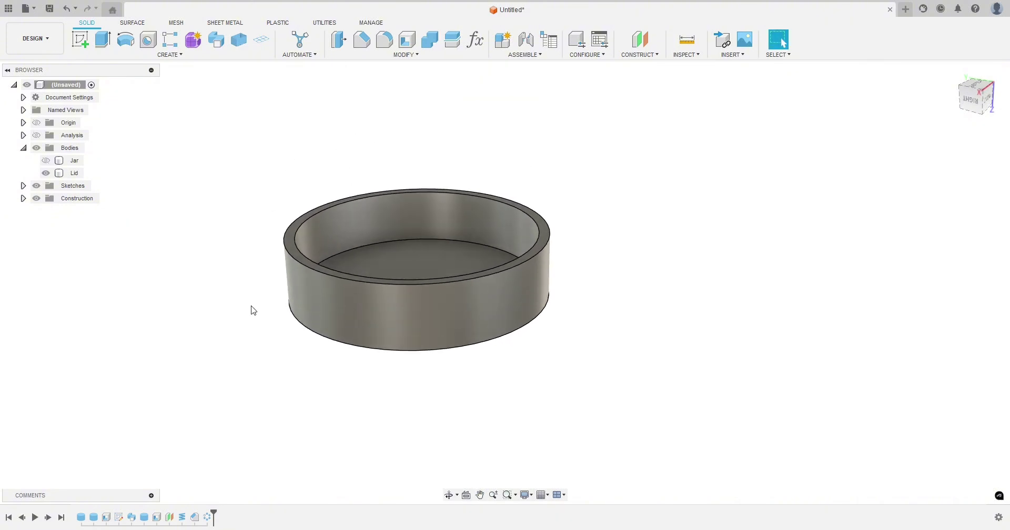
Create a construction plane offset -2 mm from the lid's open rim face.
{"action": "left_click", "coordinate": [647, 45]}
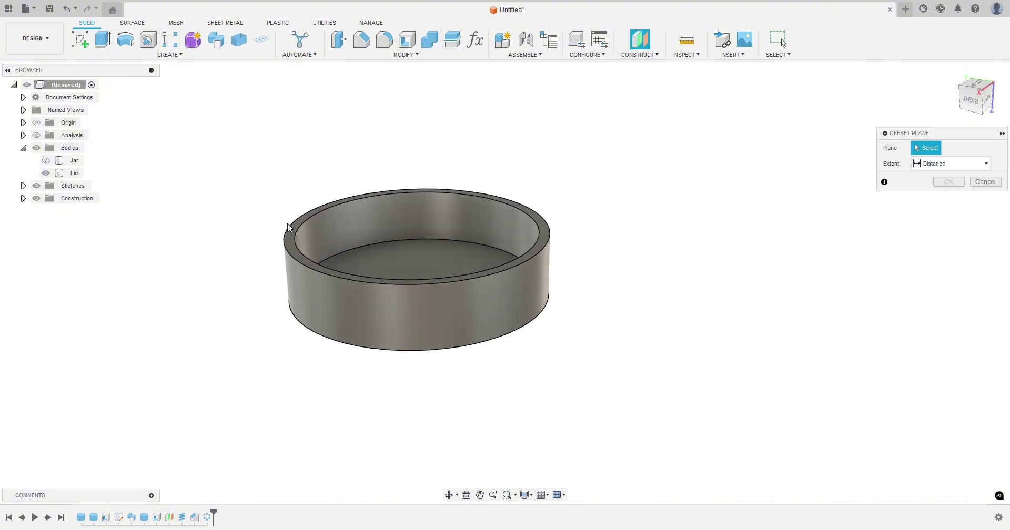
{"action": "left_click", "coordinate": [289, 243]}
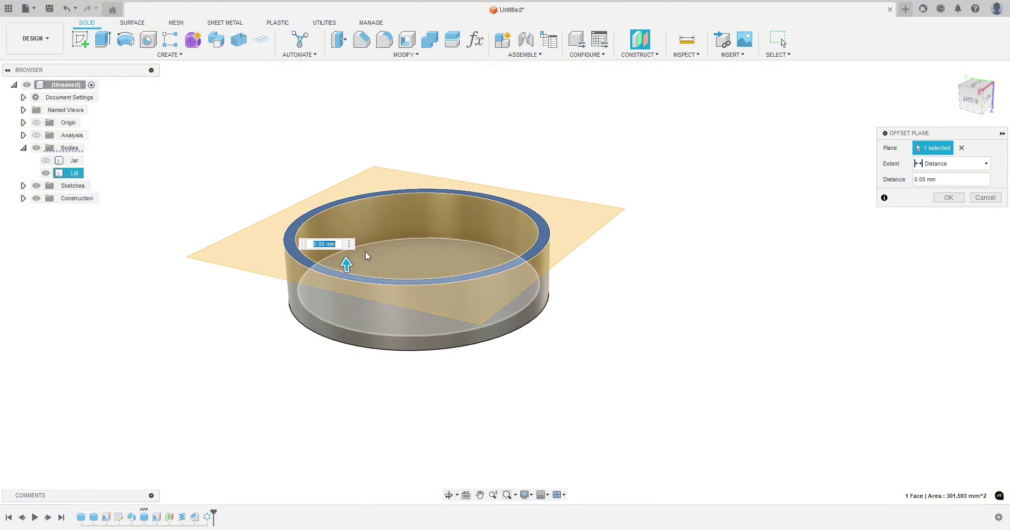
{"action": "type", "text": "-2"}
{"action": "middle_click_drag", "start_coordinate": [365, 251], "coordinate": [235, 345], "text": "shift"}
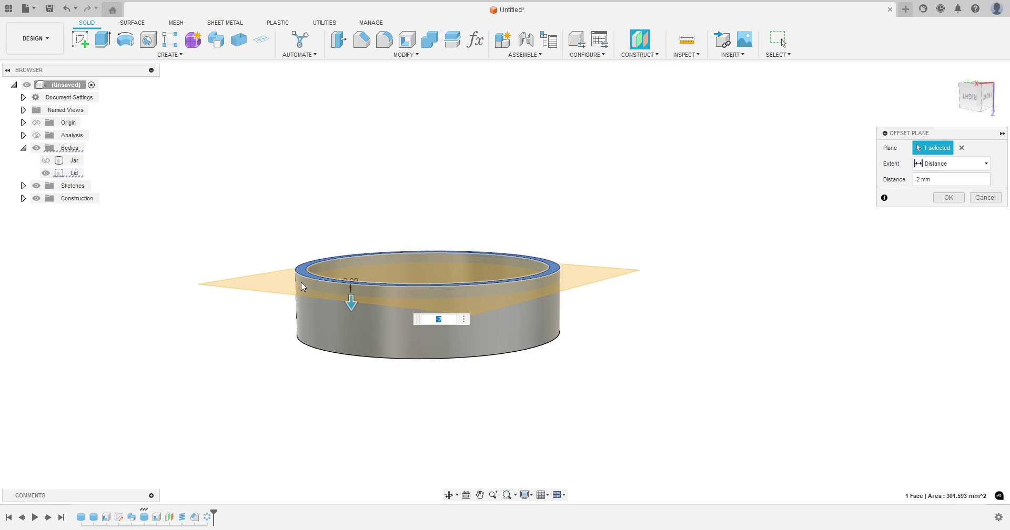
{"action": "left_click", "coordinate": [948, 197]}
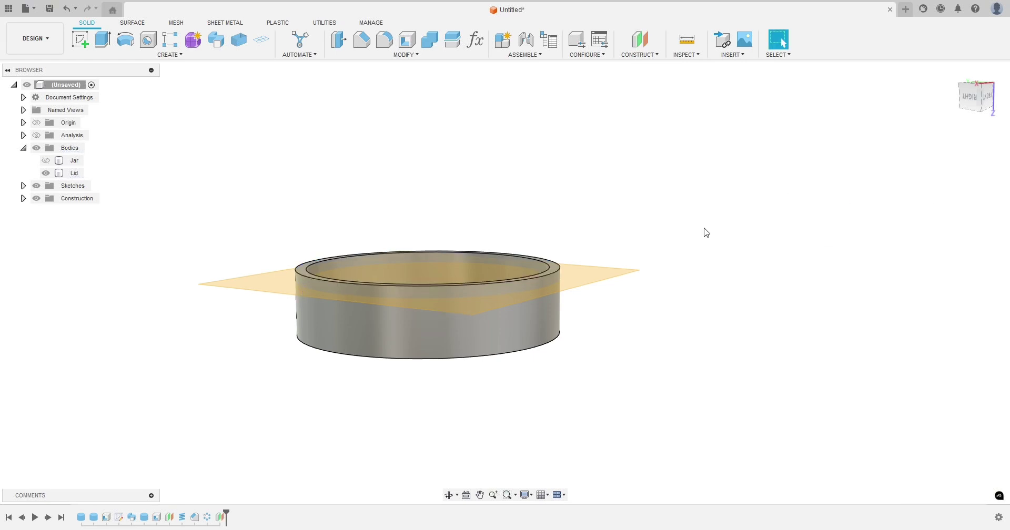
Start a coil on the offset plane, centred in the lid, with the copied diameter expression Diameter - ( WallThickness + 1 mm ) * 2 - 0.2 mm.
{"action": "middle_click_drag", "start_coordinate": [703, 230], "coordinate": [683, 244], "text": "shift"}
{"action": "left_click", "coordinate": [170, 54]}
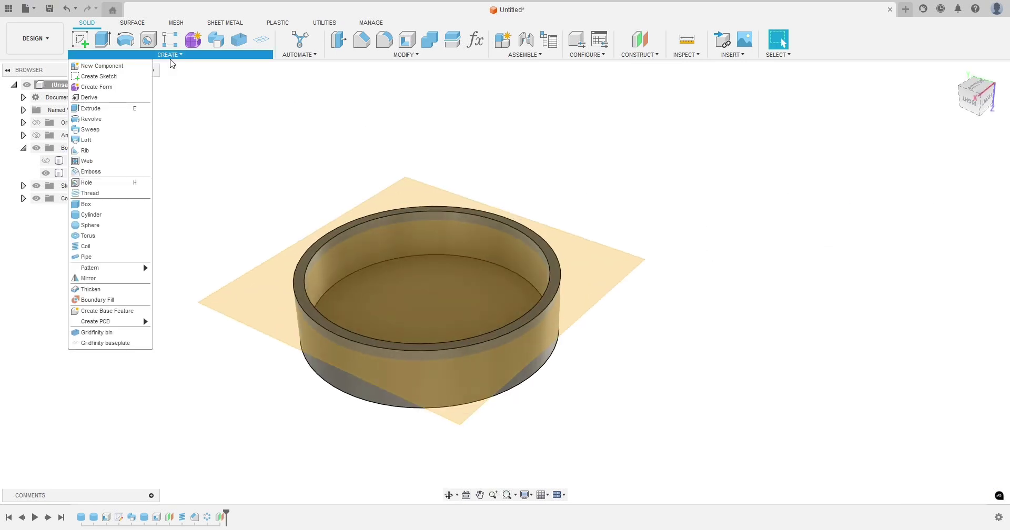
{"action": "left_click", "coordinate": [104, 248]}
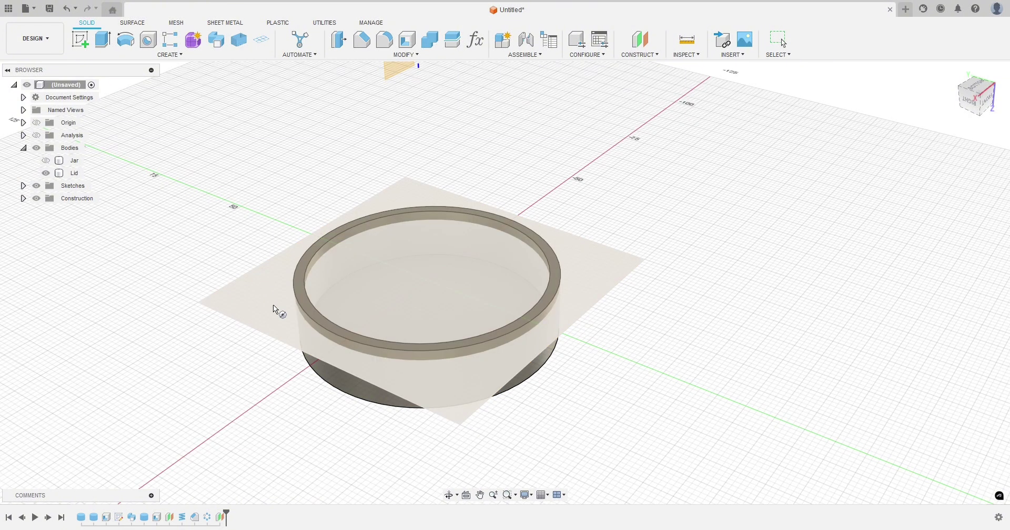
{"action": "left_click", "coordinate": [281, 301]}
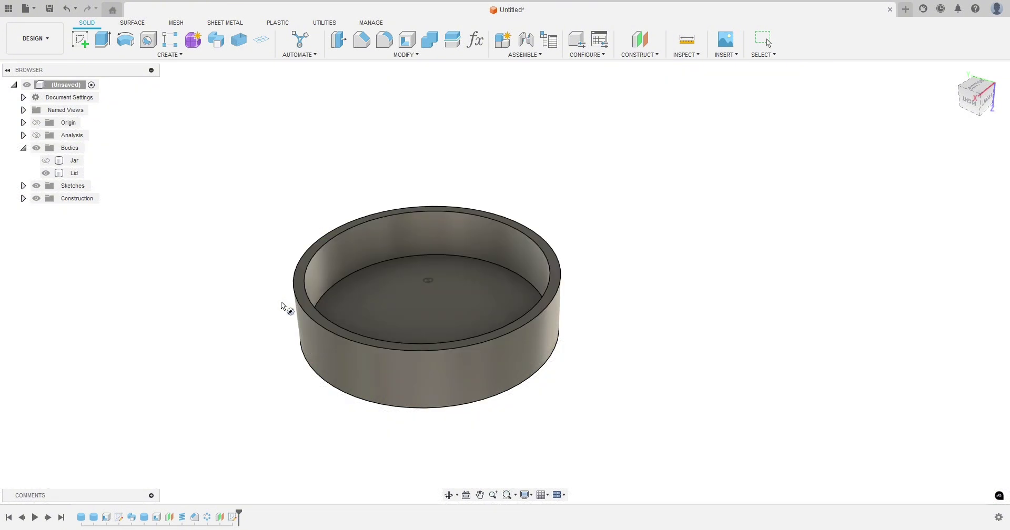
{"action": "left_click", "coordinate": [429, 279]}
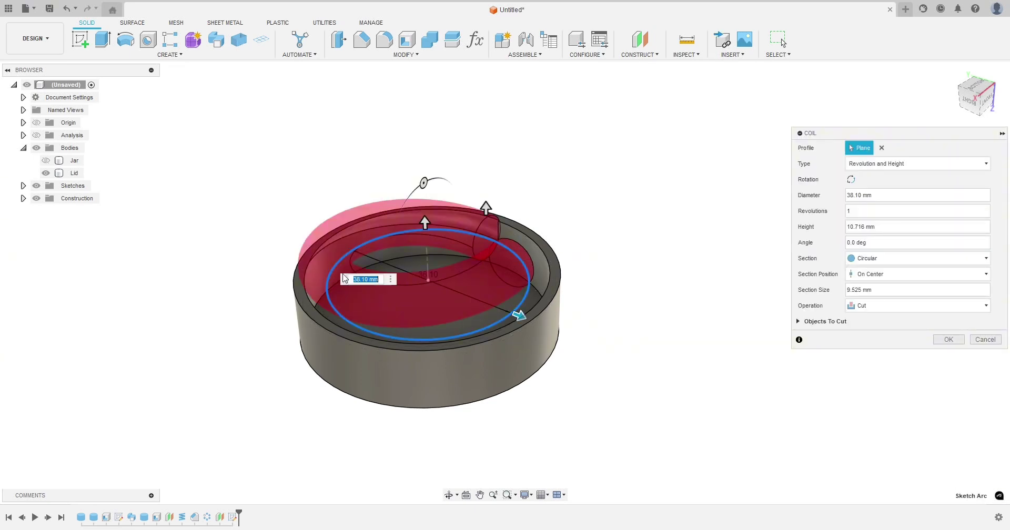
{"action": "left_click", "coordinate": [882, 196]}
{"action": "left_click_drag", "start_coordinate": [881, 196], "coordinate": [837, 200]}
{"action": "key", "text": "ctrl+v"}
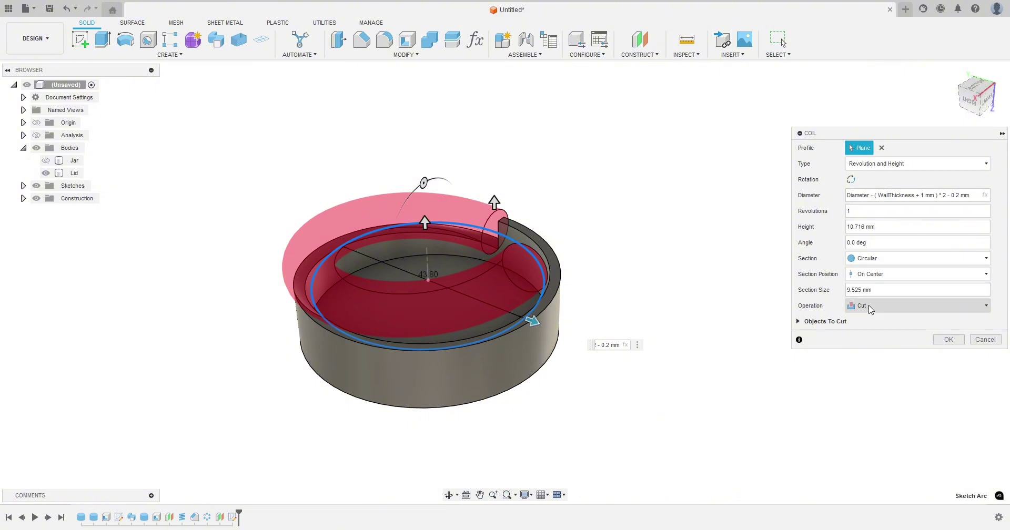
Set the lid coil to .75 revolutions, 6 mm height and 2 mm section size, with the Join operation.
{"action": "double_click", "coordinate": [847, 211]}
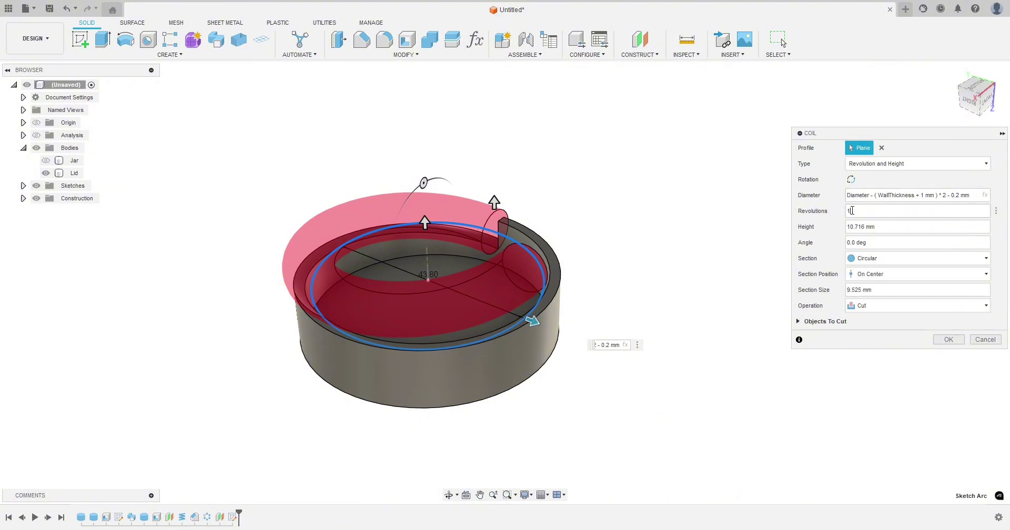
{"action": "type", "text": ".75"}
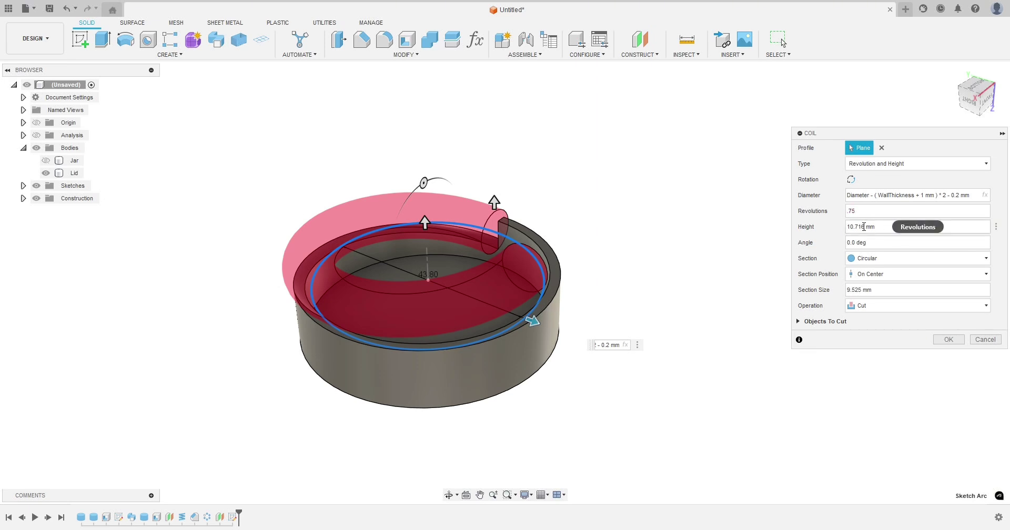
{"action": "left_click_drag", "start_coordinate": [865, 226], "coordinate": [842, 227]}
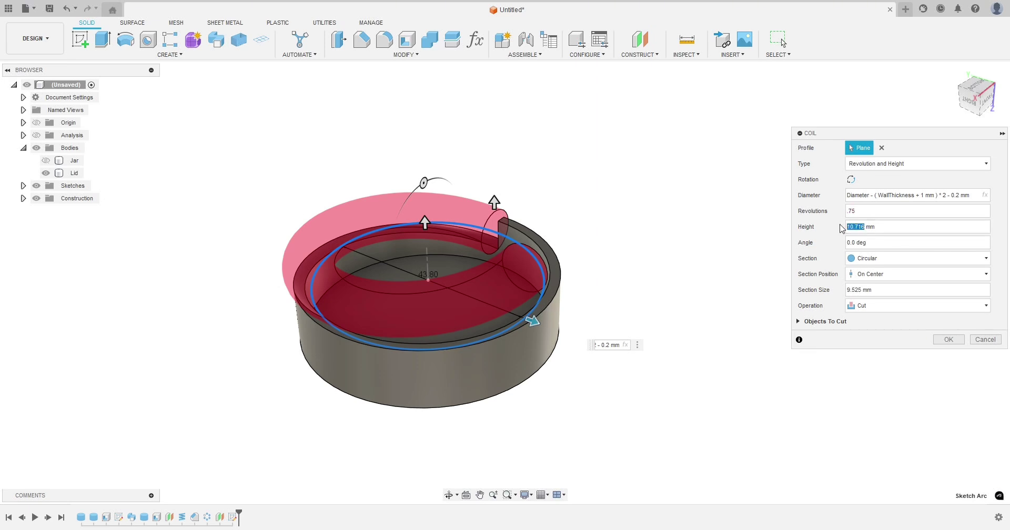
{"action": "type", "text": "6"}
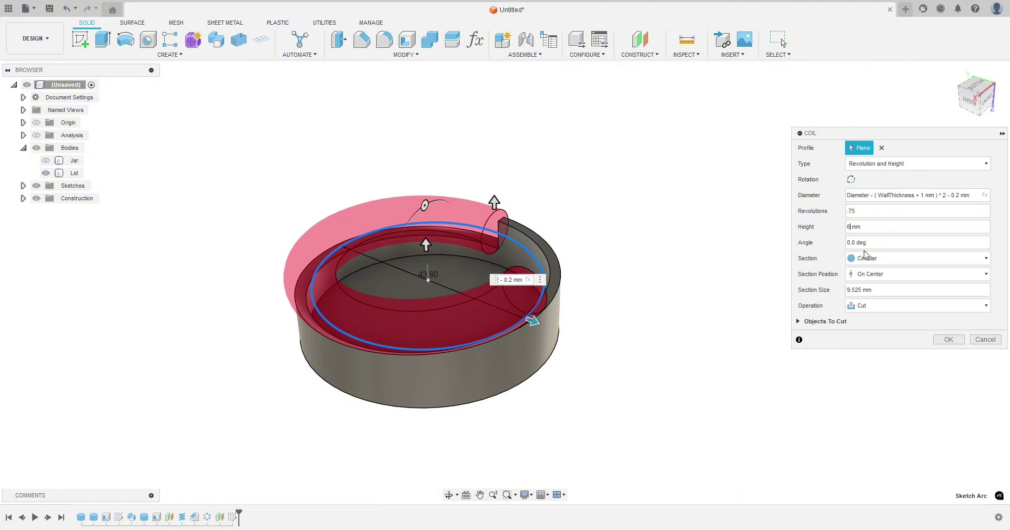
{"action": "left_click_drag", "start_coordinate": [860, 289], "coordinate": [837, 290]}
{"action": "type", "text": "2"}
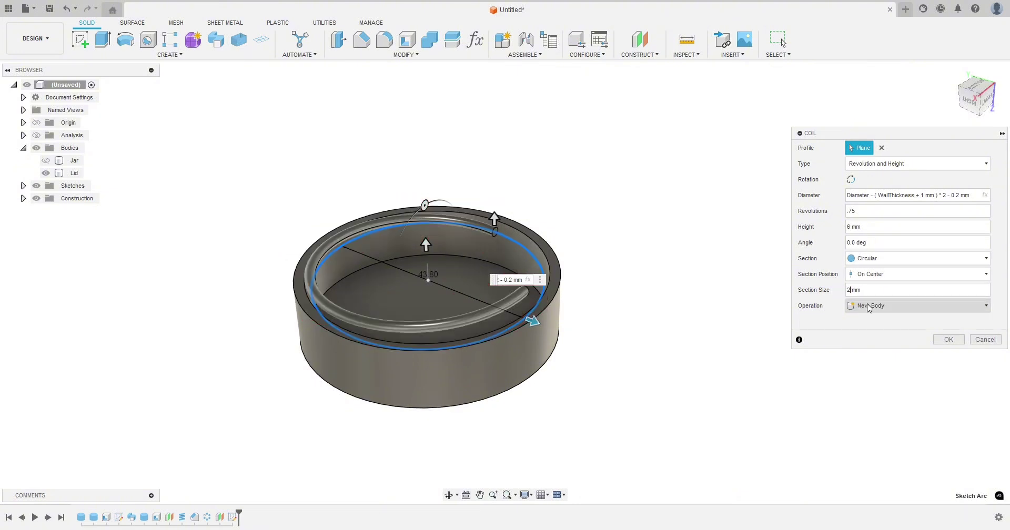
{"action": "left_click", "coordinate": [869, 308]}
{"action": "left_click", "coordinate": [866, 319]}
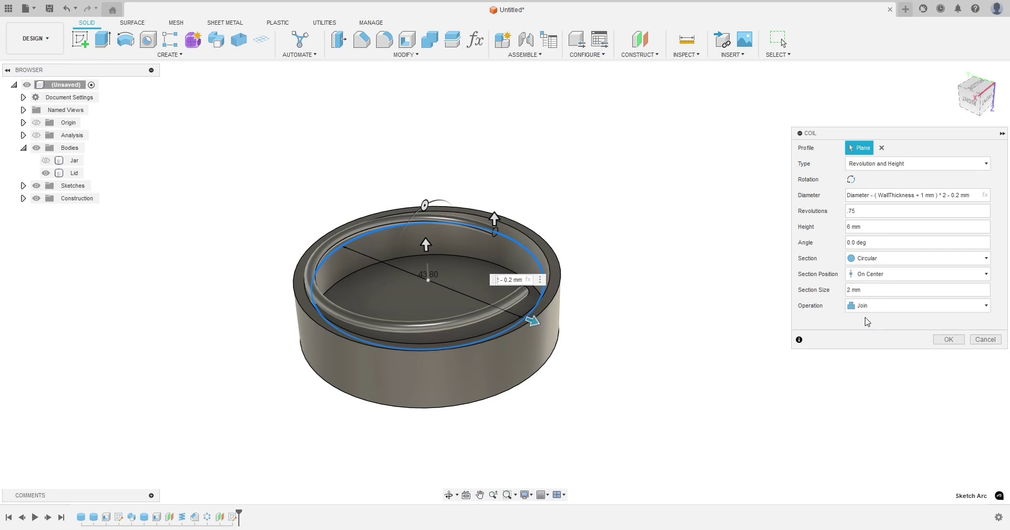
Try subtracting 1 mm from WallThickness in the coil's diameter expression, and remove the 1 mm term altogether.
{"action": "mouse_move", "coordinate": [600, 307]}
{"action": "middle_mouse_down", "text": "shift"}
{"action": "mouse_move", "coordinate": [632, 358]}
{"action": "mouse_move", "coordinate": [595, 302]}
{"action": "mouse_move", "coordinate": [595, 314]}
{"action": "middle_mouse_up", "text": "shift"}
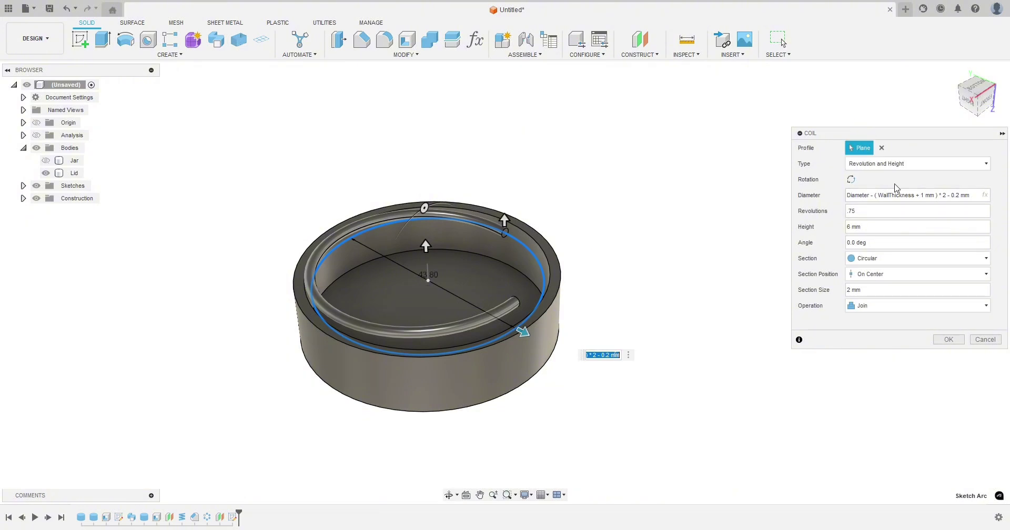
{"action": "middle_click_drag", "start_coordinate": [607, 219], "coordinate": [640, 271], "text": "shift"}
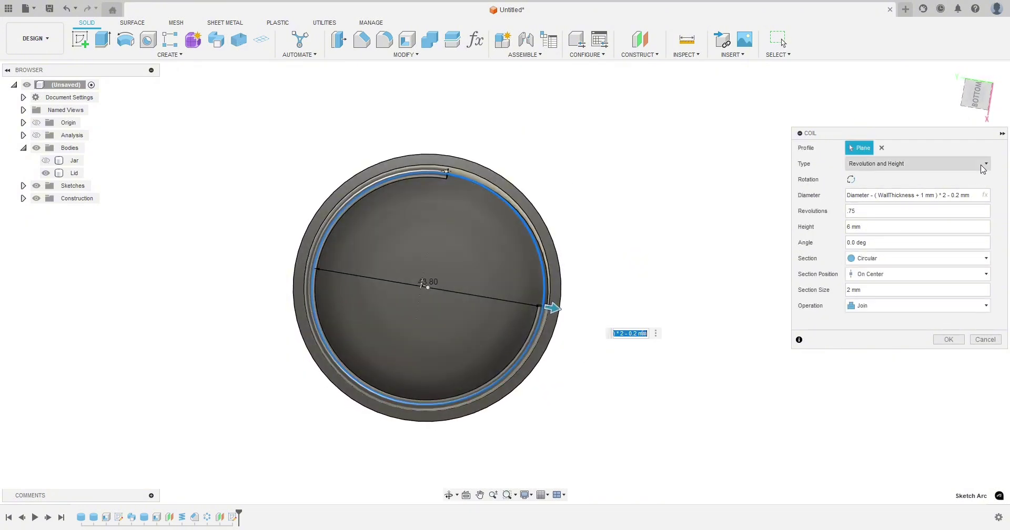
{"action": "left_click", "coordinate": [977, 95]}
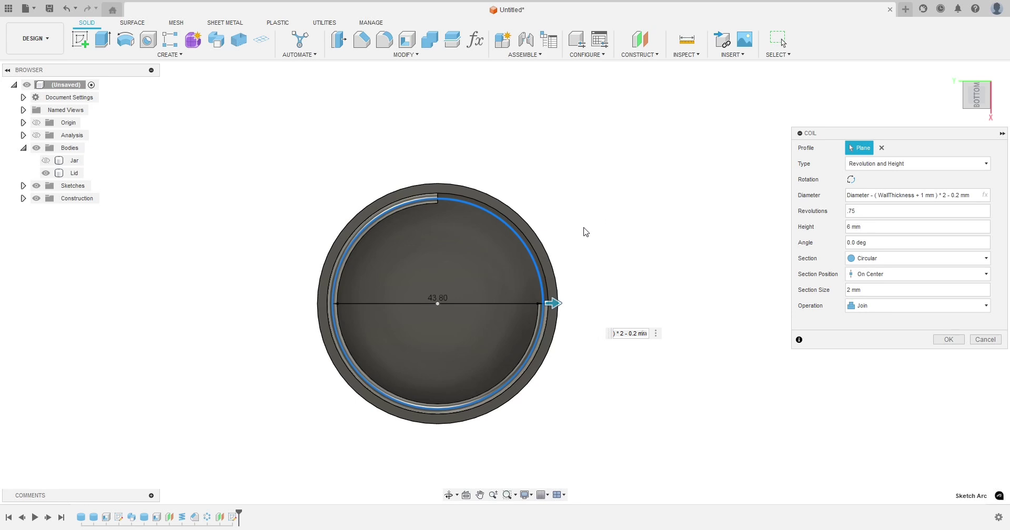
{"action": "scroll", "coordinate": [437, 226], "scroll_direction": "up", "scroll_amount": 3}
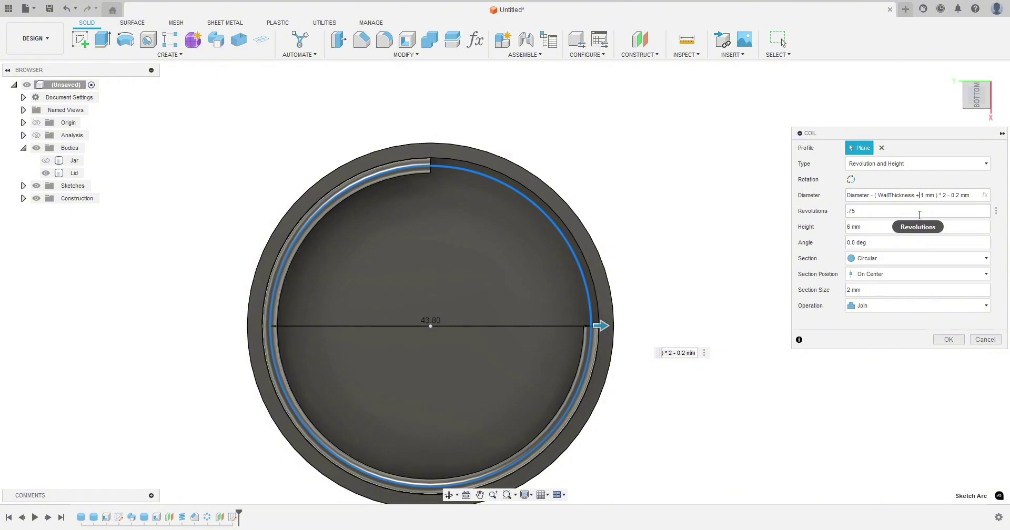
{"action": "key", "text": "BackSpace"}
{"action": "type", "text": "-"}
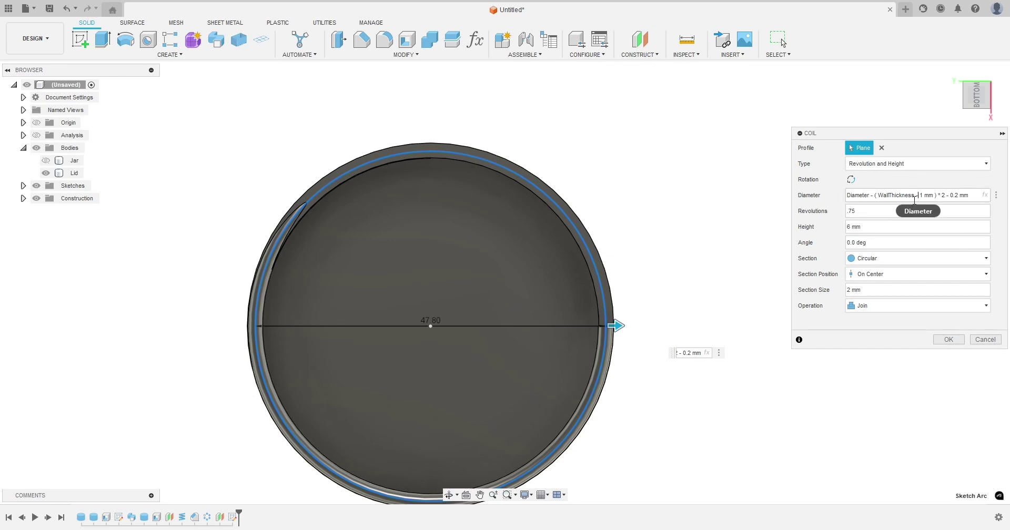
{"action": "key", "text": "BackSpace"}
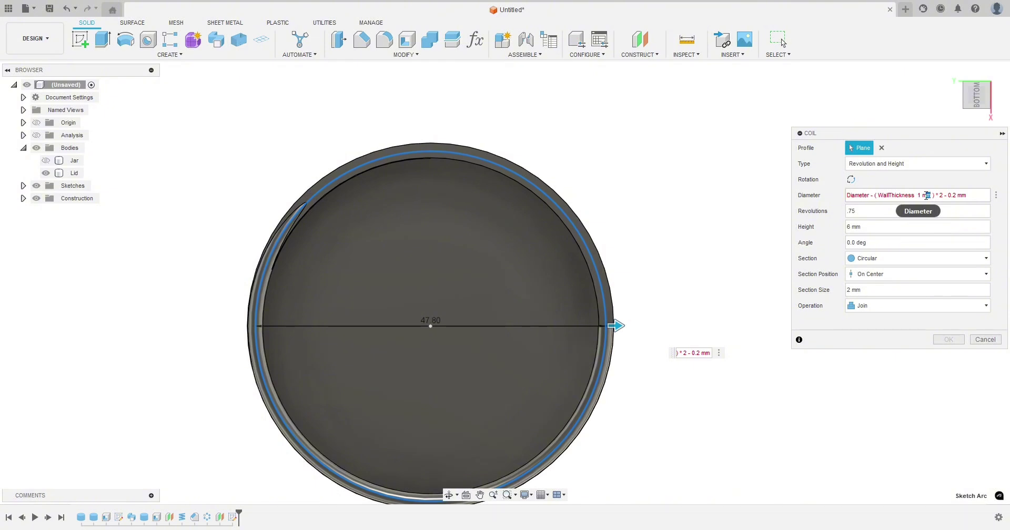
{"action": "key", "text": "BackSpace"}
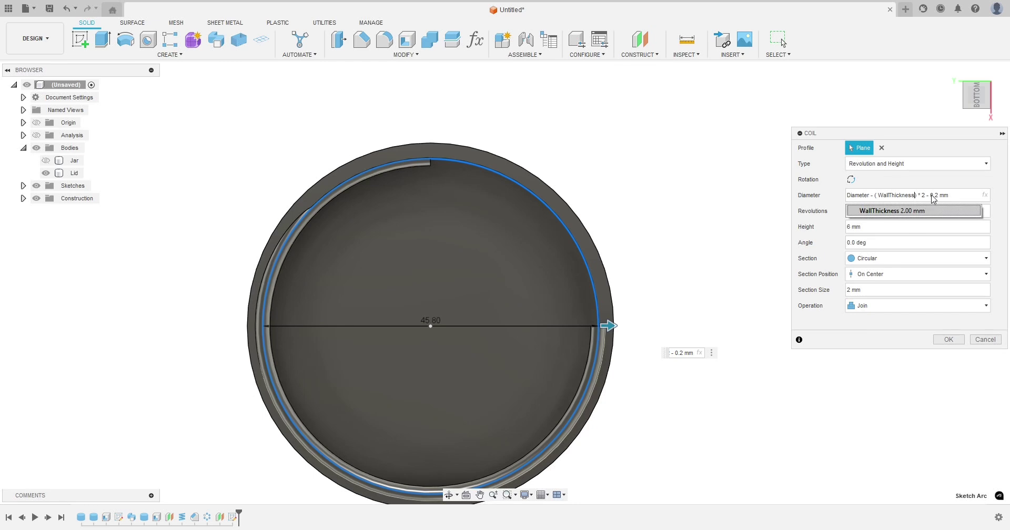
Change the end of the coil's diameter expression so it reads Diameter - ( WallThickness) * 2 +.2.
{"action": "left_click", "coordinate": [933, 195]}
{"action": "key", "text": "shift+End"}
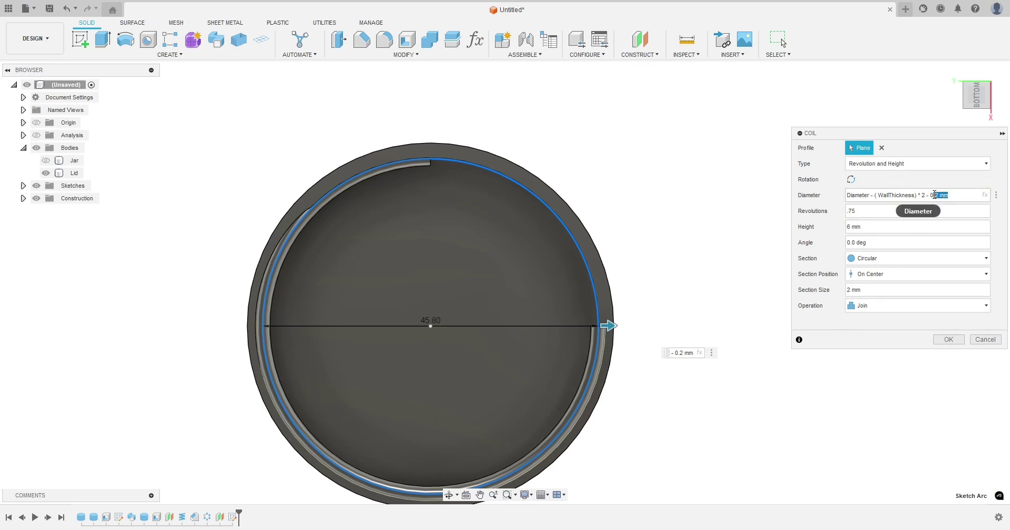
{"action": "key", "text": "BackSpace"}
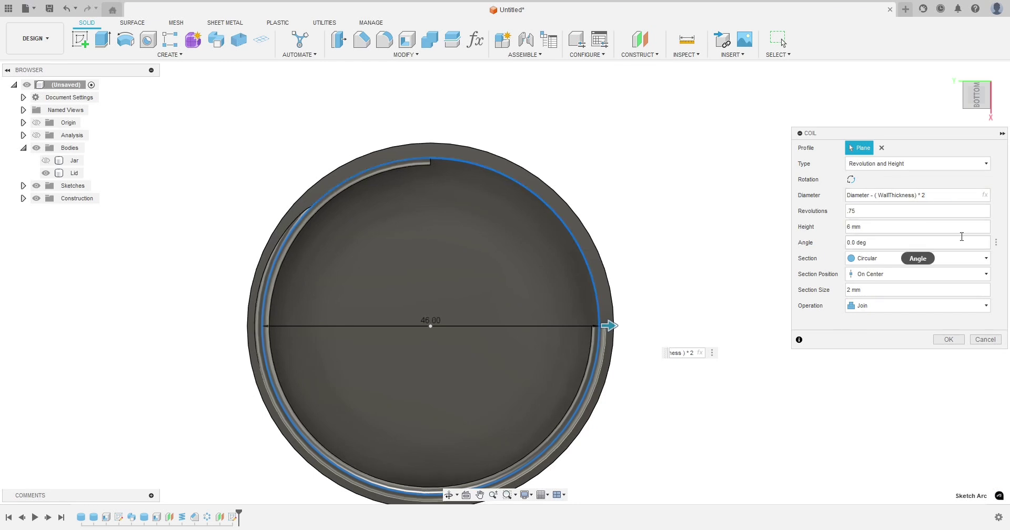
{"action": "type", "text": "+.2"}
{"action": "key", "text": "Return"}
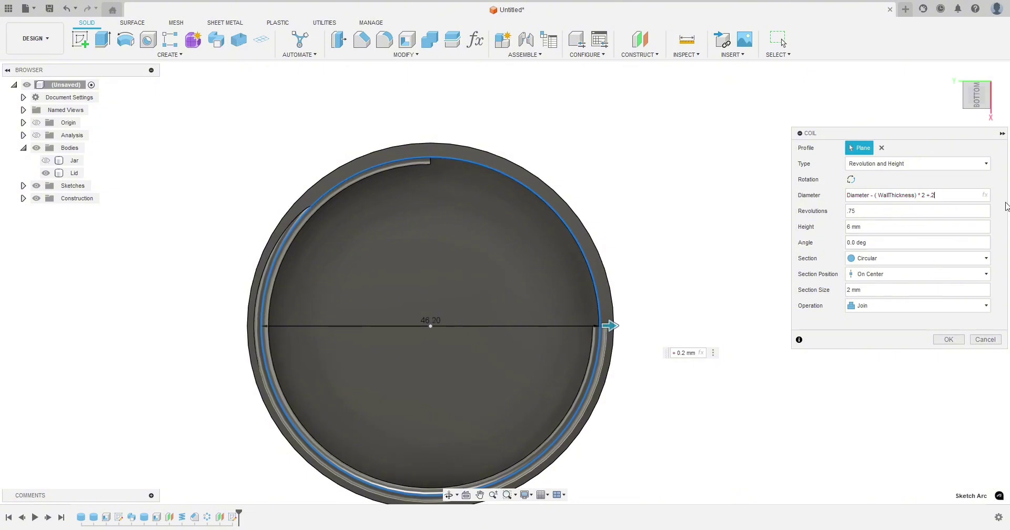
{"action": "key", "text": "BackSpace"}
{"action": "key", "text": "BackSpace"}
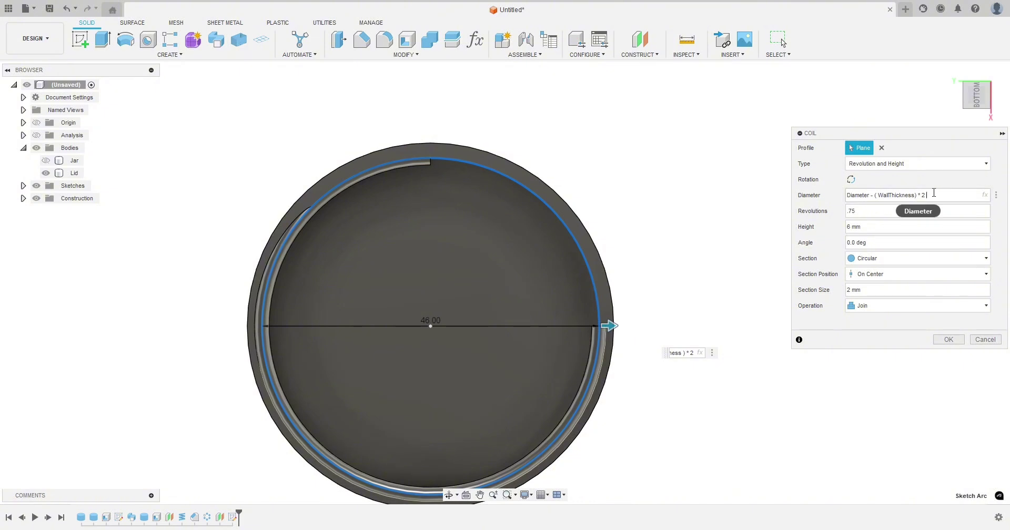
{"action": "type", "text": "+.2"}
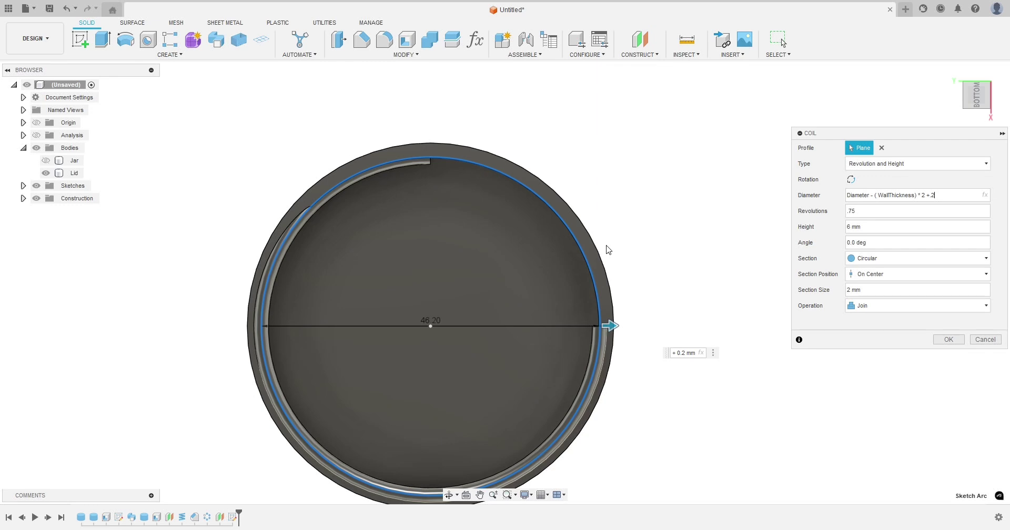
Try negating the coil's whole diameter expression as -(Diameter - ( WallThickness) * 2 +.2).
{"action": "middle_click_drag", "start_coordinate": [635, 284], "coordinate": [636, 240], "text": "shift"}
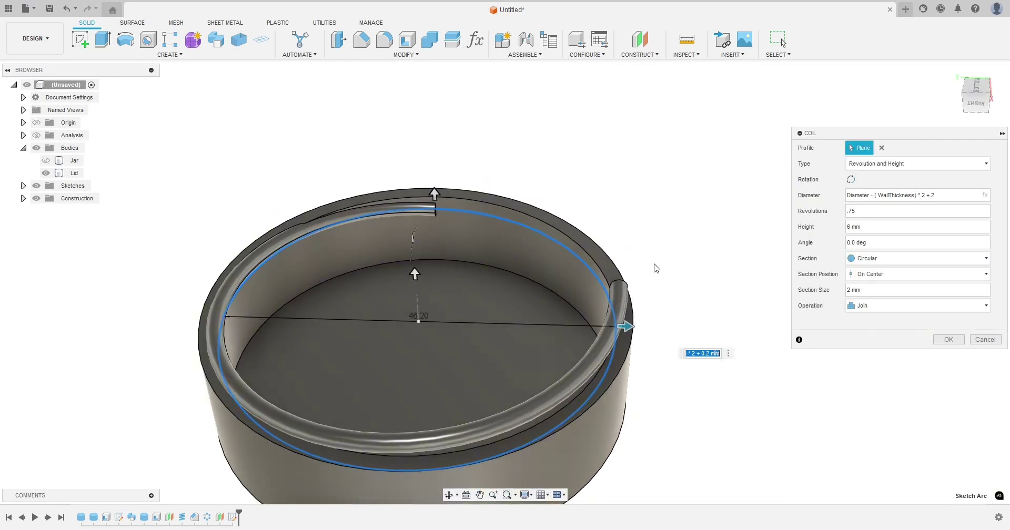
{"action": "scroll", "coordinate": [656, 253], "scroll_direction": "down", "scroll_amount": 2}
{"action": "middle_click_drag", "start_coordinate": [662, 300], "coordinate": [589, 271], "text": "shift"}
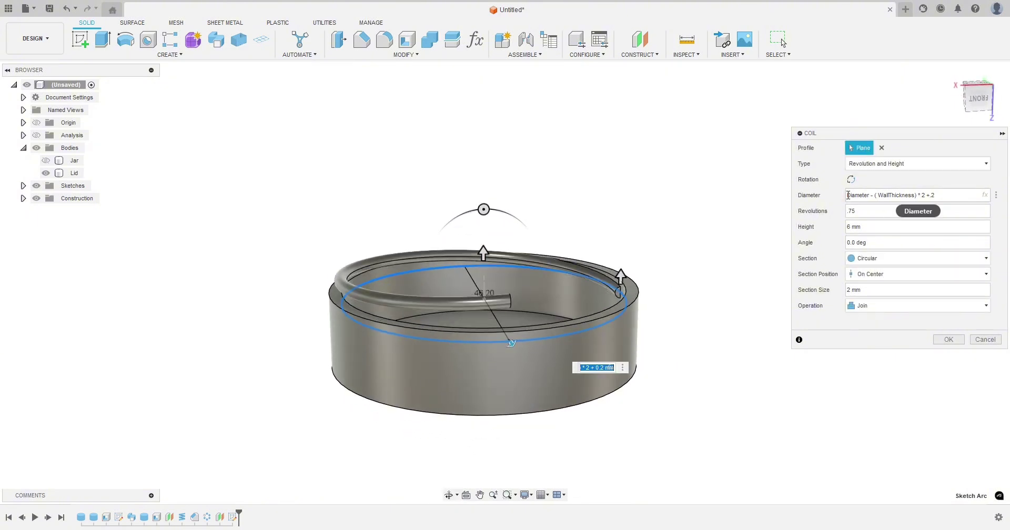
{"action": "left_click", "coordinate": [863, 227]}
{"action": "type", "text": "("}
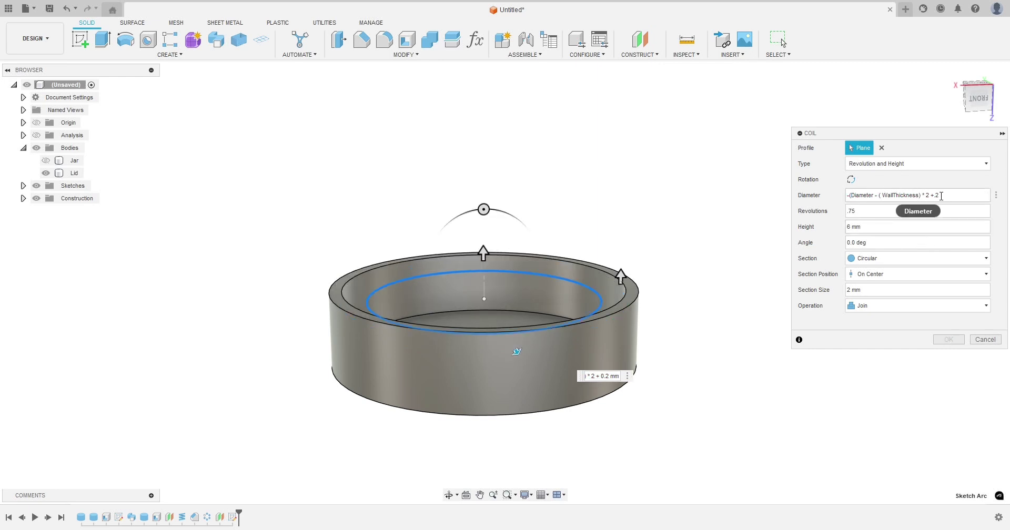
{"action": "type", "text": ")"}
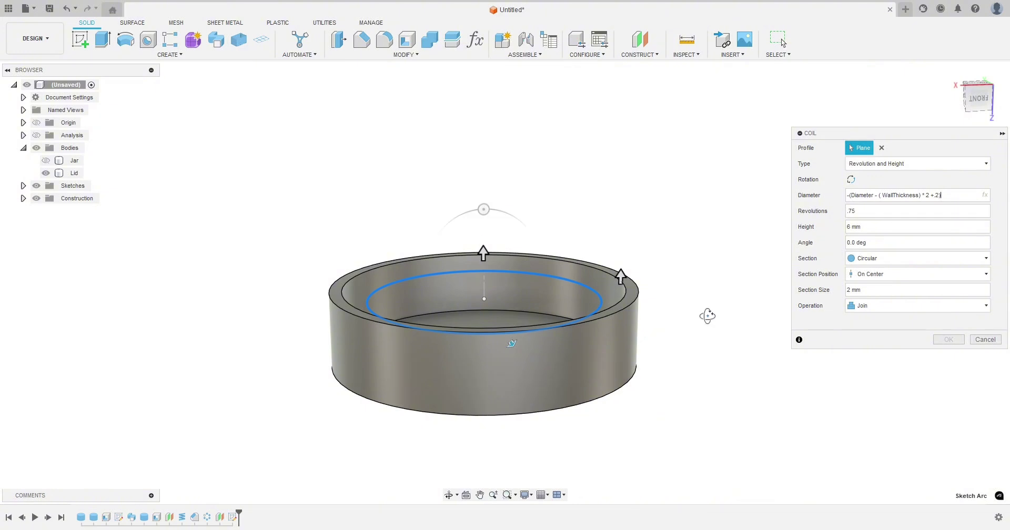
{"action": "middle_click_drag", "start_coordinate": [705, 316], "coordinate": [663, 337], "text": "shift"}
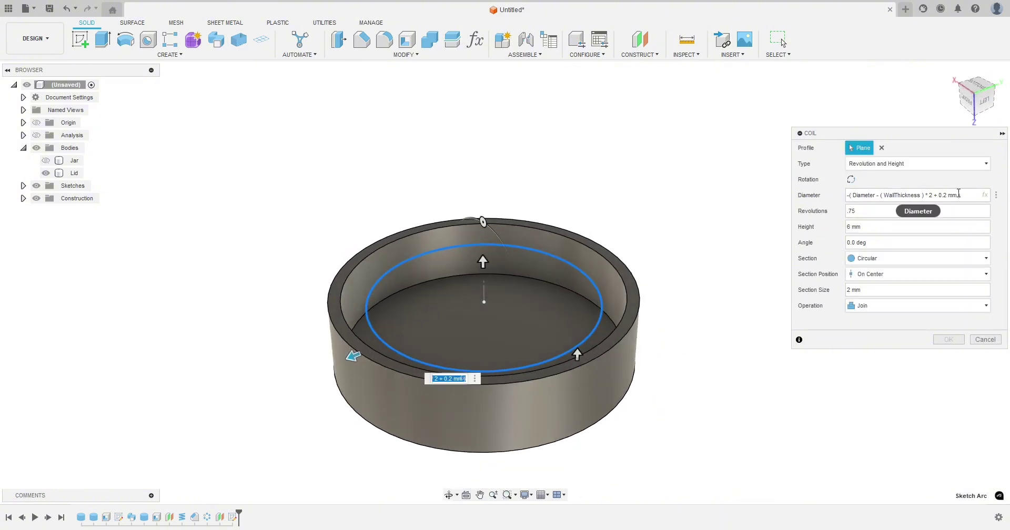
Remove the minus sign and outer parentheses so the coil's diameter expression reads Diameter - ( WallThickness ) * 2 + 0.2 mm.
{"action": "left_click", "coordinate": [961, 201]}
{"action": "key", "text": "BackSpace"}
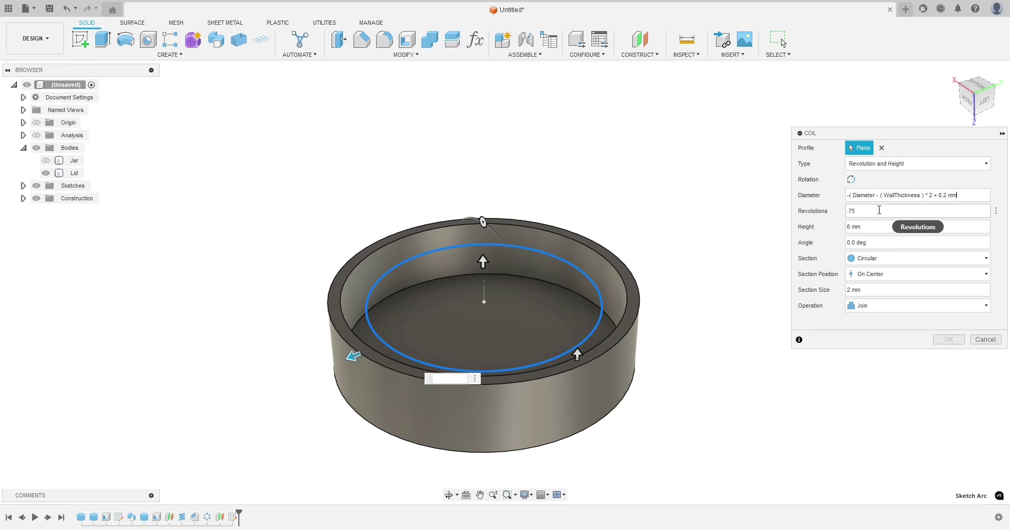
{"action": "left_click", "coordinate": [853, 195]}
{"action": "key", "text": "BackSpace"}
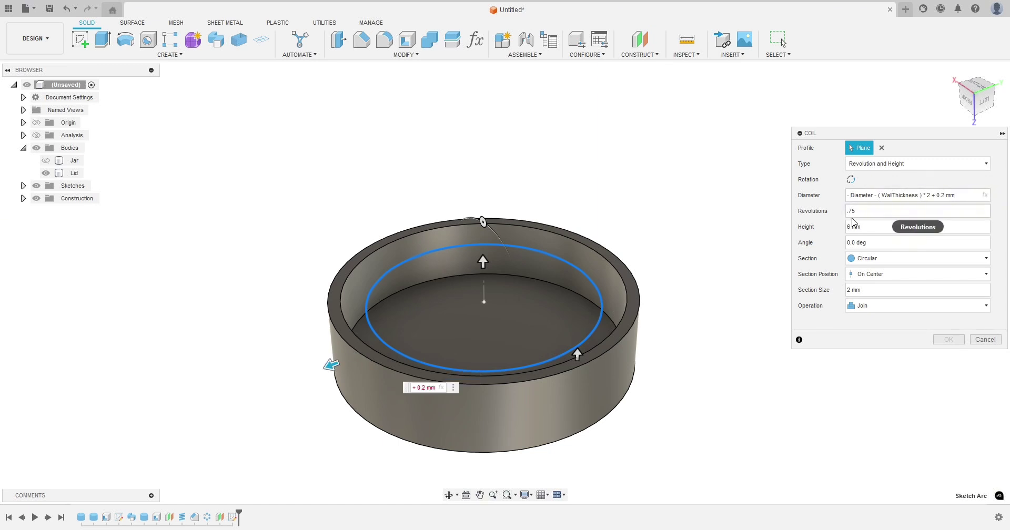
{"action": "key", "text": "BackSpace"}
{"action": "key", "text": "BackSpace"}
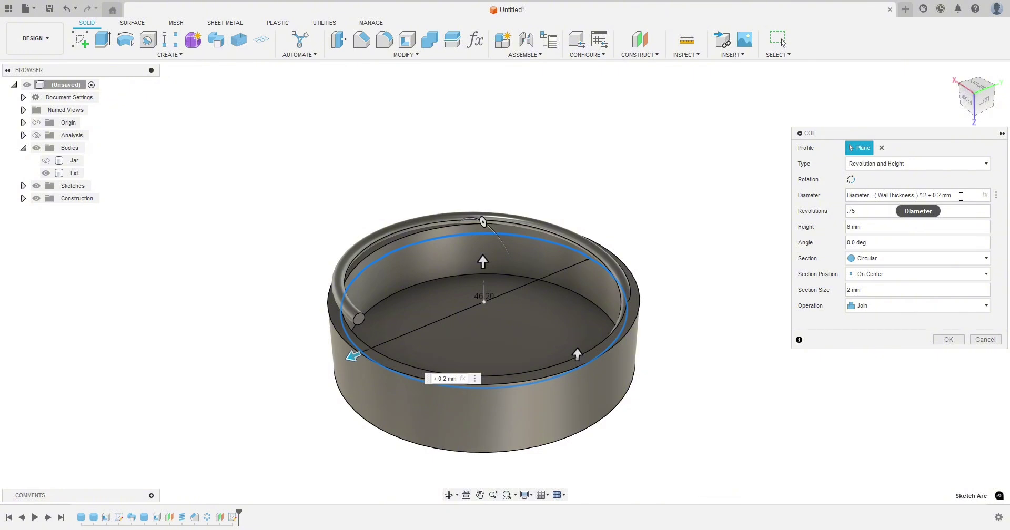
Try multiplying the coil's diameter expression by -1, and restore it to Diameter - ( WallThickness ) * 2 + 0.2 mm.
{"action": "type", "text": "("}
{"action": "left_click", "coordinate": [953, 196]}
{"action": "type", "text": ") "}
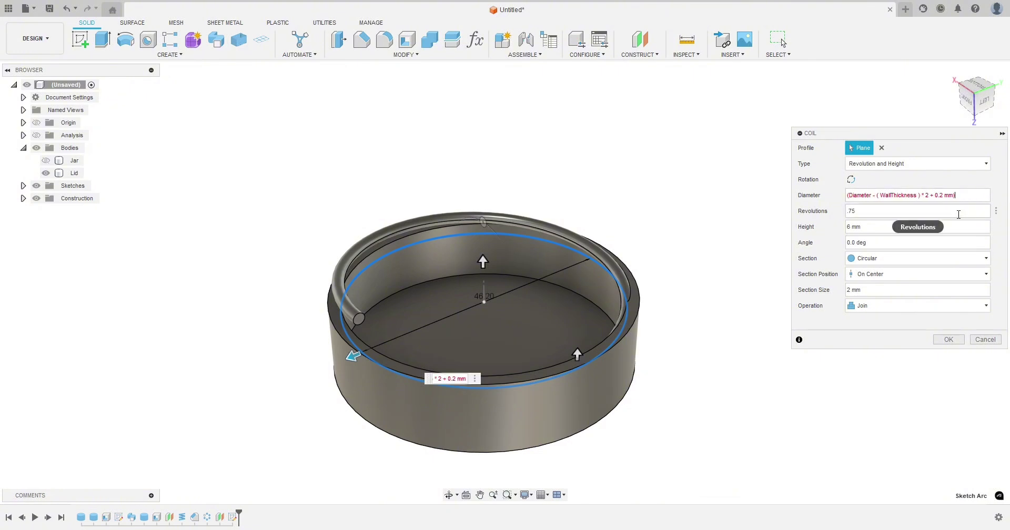
{"action": "type", "text": "*-1"}
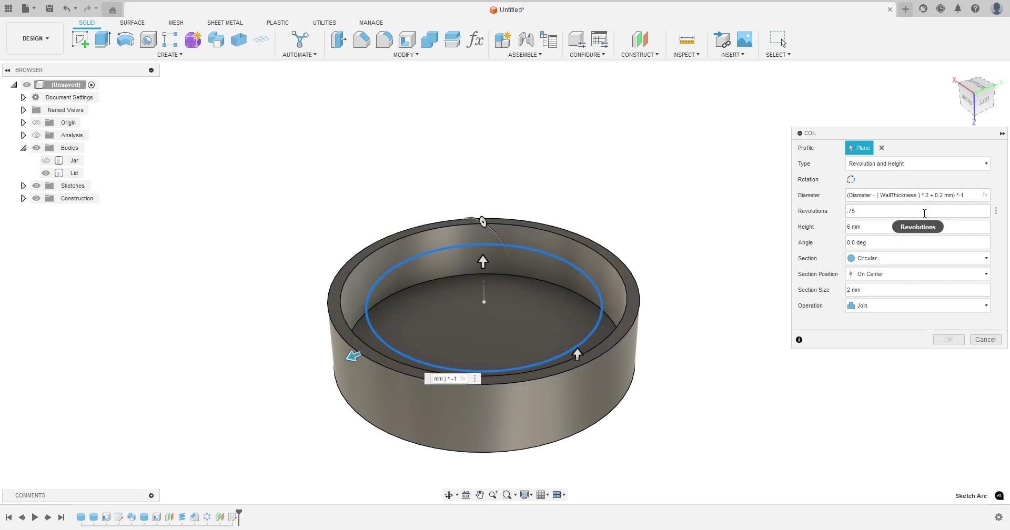
{"action": "key", "text": "BackSpace"}
{"action": "key", "text": "BackSpace"}
{"action": "key", "text": "BackSpace"}
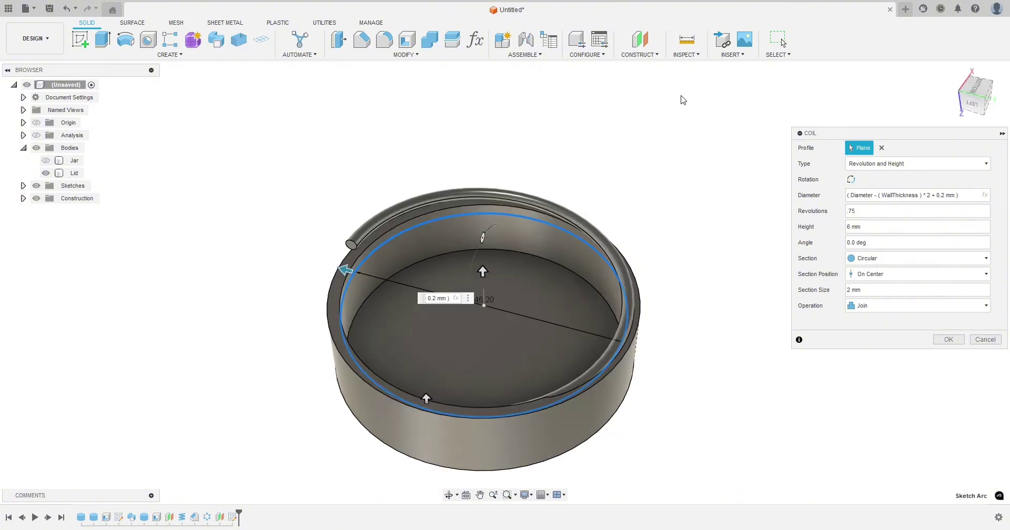
{"action": "left_click", "coordinate": [956, 195]}
{"action": "key", "text": "BackSpace"}
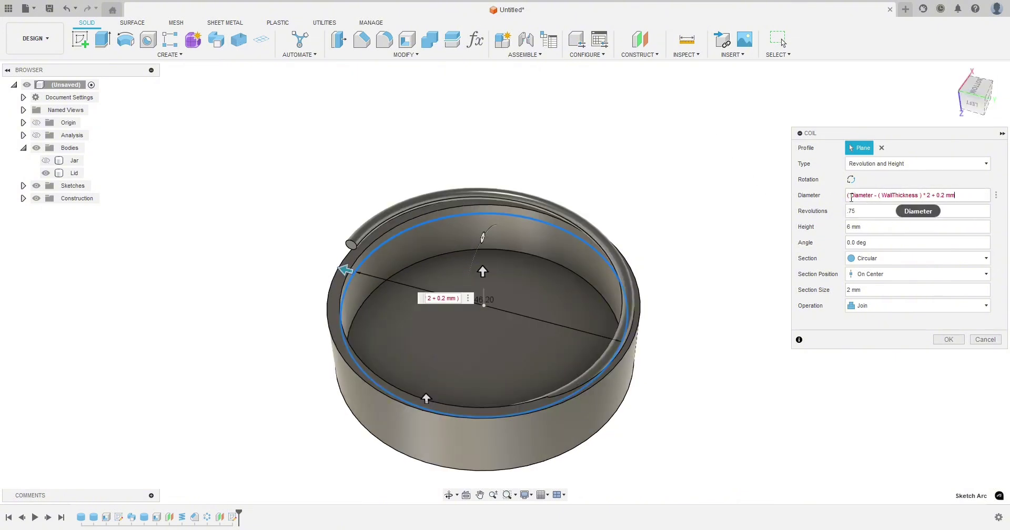
{"action": "left_click", "coordinate": [851, 195]}
{"action": "key", "text": "BackSpace"}
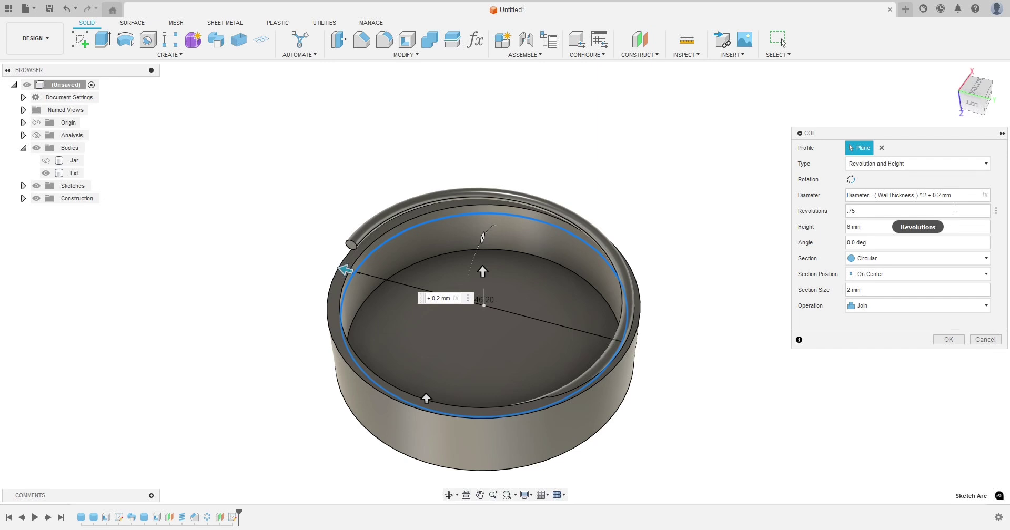
Set the coil's height to -6 mm so it runs down into the lid, and create the coil.
{"action": "middle_click_drag", "start_coordinate": [673, 223], "coordinate": [673, 254], "text": "shift"}
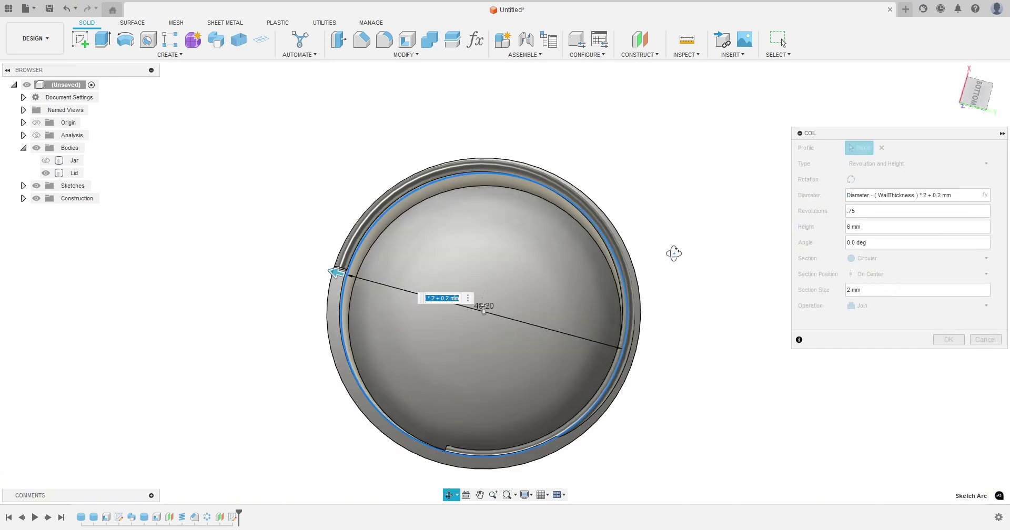
{"action": "left_click", "coordinate": [976, 93]}
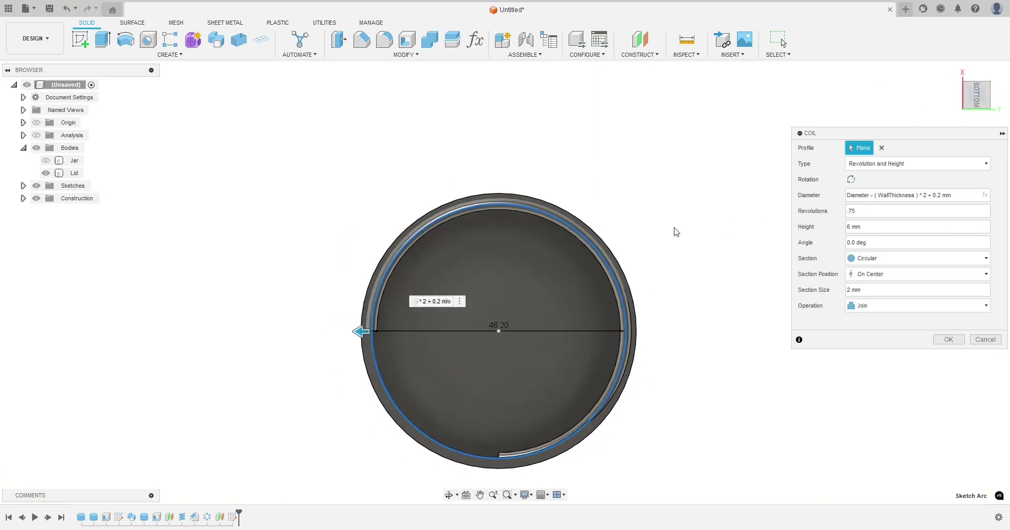
{"action": "scroll", "coordinate": [373, 330], "scroll_direction": "up", "scroll_amount": 3}
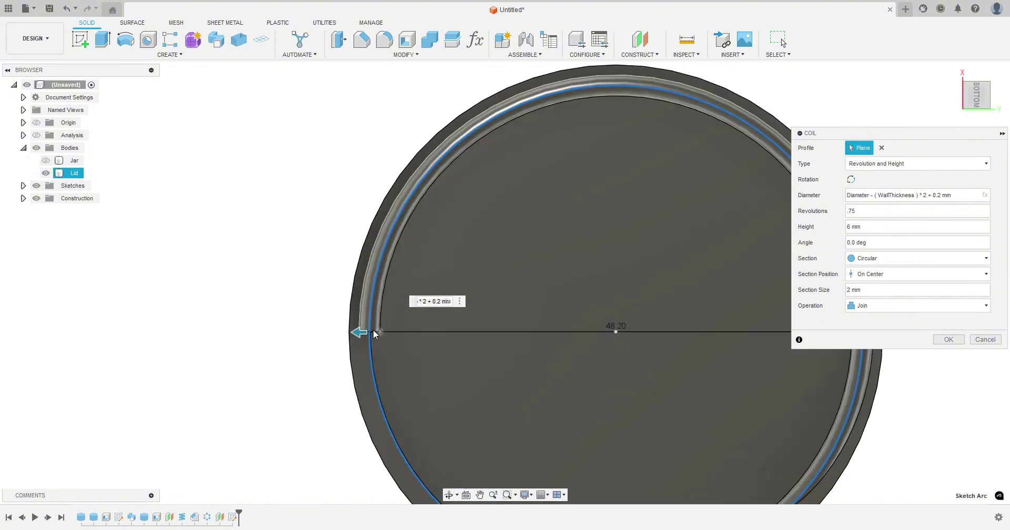
{"action": "middle_click_drag", "start_coordinate": [289, 318], "coordinate": [473, 237], "text": "shift"}
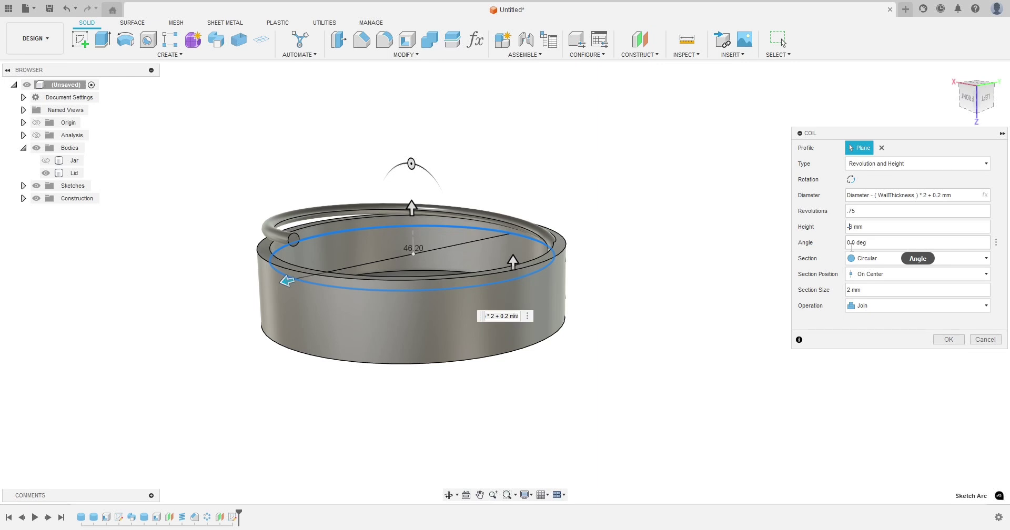
{"action": "middle_click_drag", "start_coordinate": [572, 120], "coordinate": [620, 287], "text": "shift"}
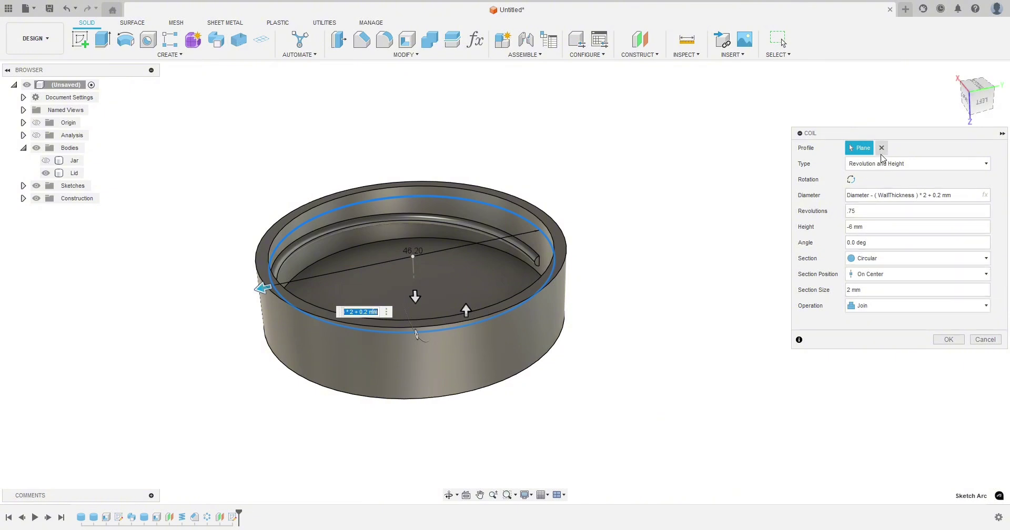
{"action": "left_click", "coordinate": [951, 340]}
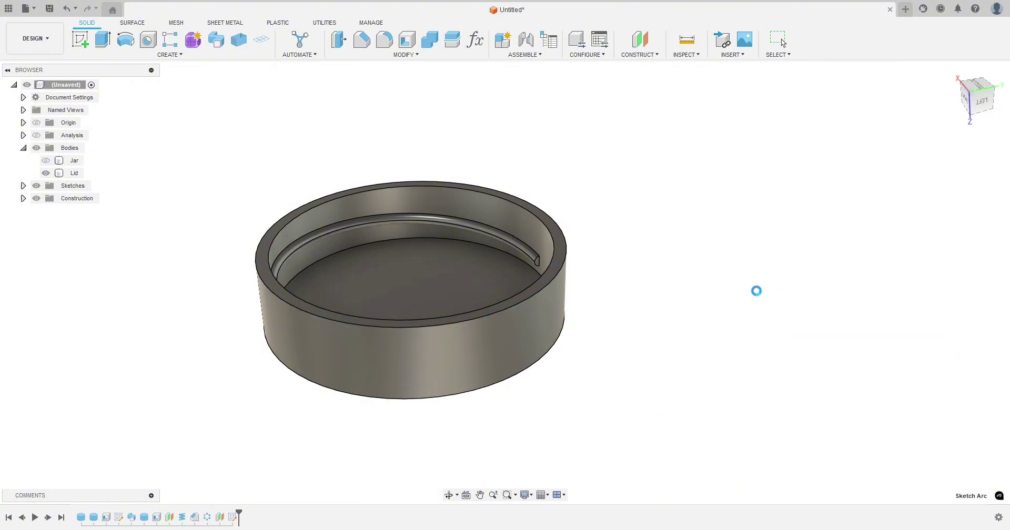
Chamfer the edges at both ends of the lid's coil thread with two distances, 4 mm and .89 mm.
{"action": "middle_click_drag", "start_coordinate": [638, 332], "coordinate": [568, 345], "text": "shift"}
{"action": "scroll", "coordinate": [479, 228], "scroll_direction": "up", "scroll_amount": 5}
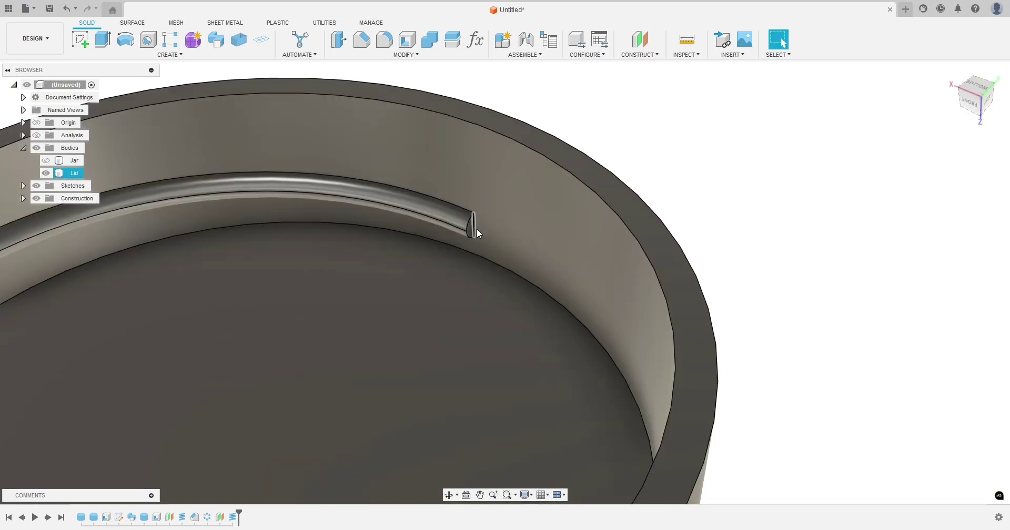
{"action": "left_click", "coordinate": [476, 225]}
{"action": "scroll", "coordinate": [471, 258], "scroll_direction": "down", "scroll_amount": 5}
{"action": "middle_click_drag", "start_coordinate": [466, 289], "coordinate": [293, 198], "text": "shift"}
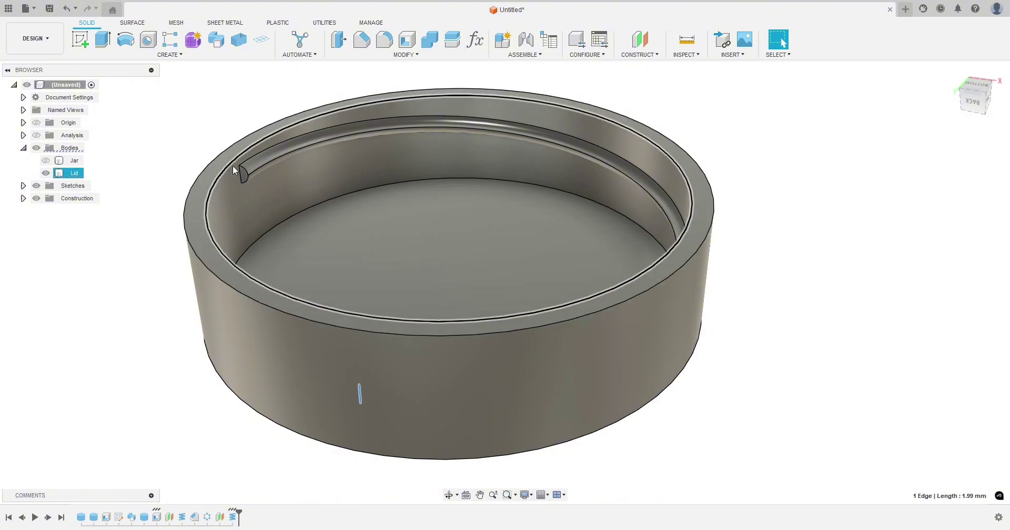
{"action": "left_click", "coordinate": [241, 173], "text": "ctrl"}
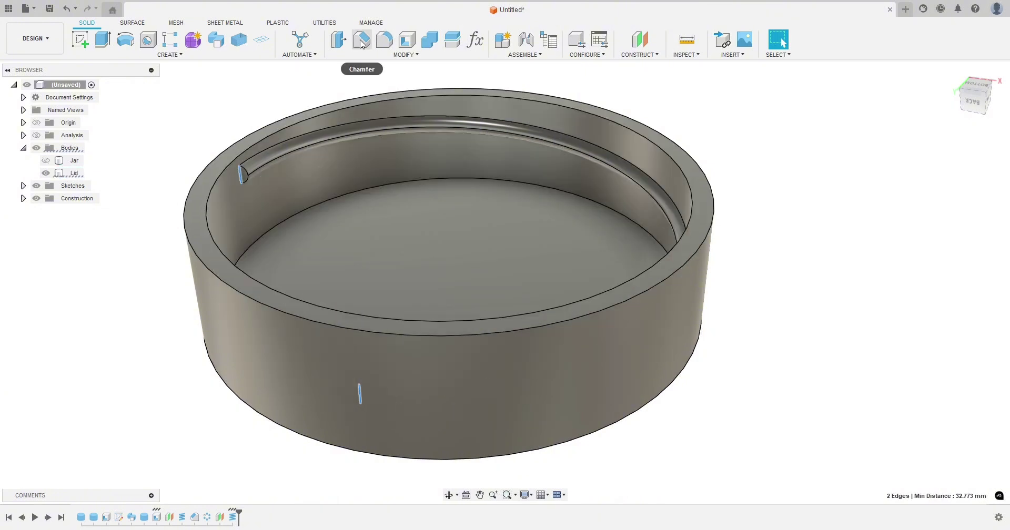
{"action": "left_click", "coordinate": [362, 42]}
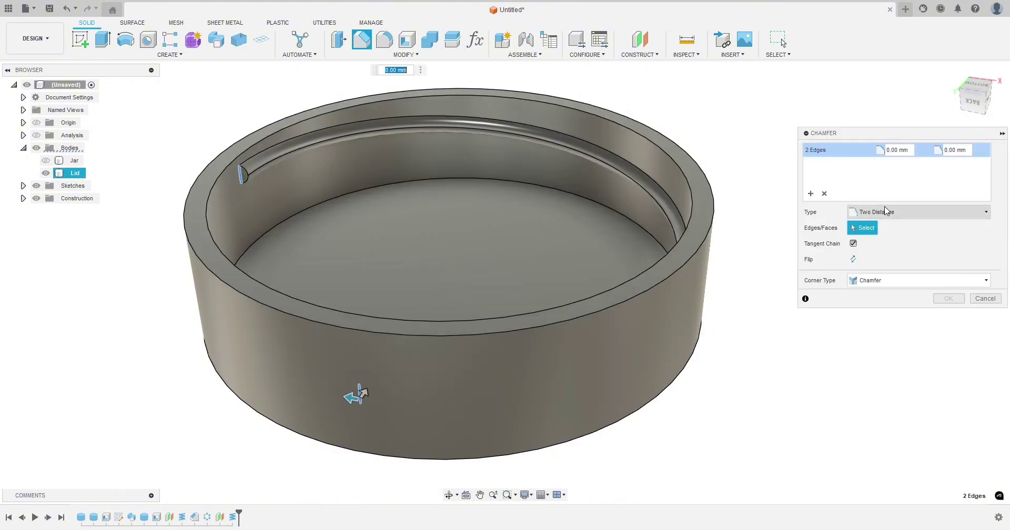
{"action": "middle_click_drag", "start_coordinate": [864, 343], "coordinate": [730, 344], "text": "shift"}
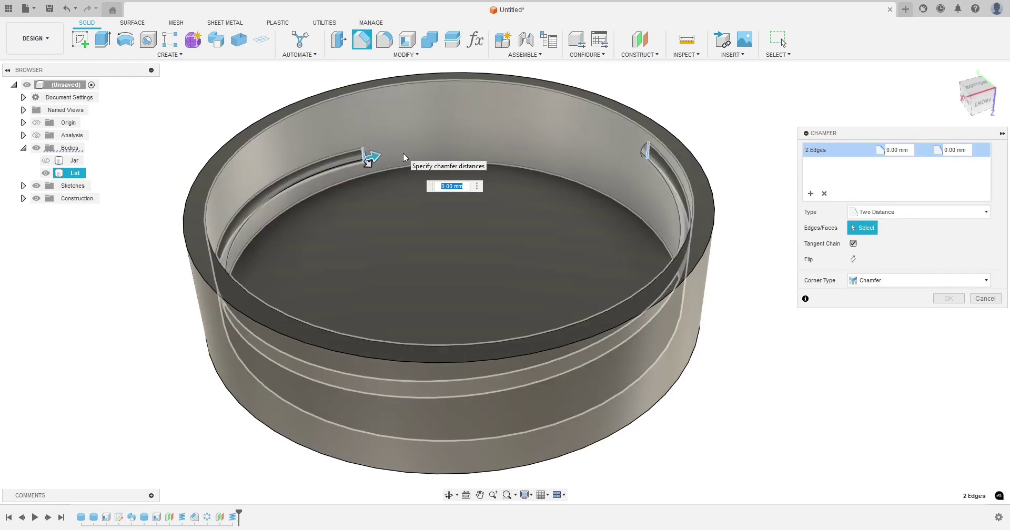
{"action": "type", "text": "4"}
{"action": "key", "text": "Tab"}
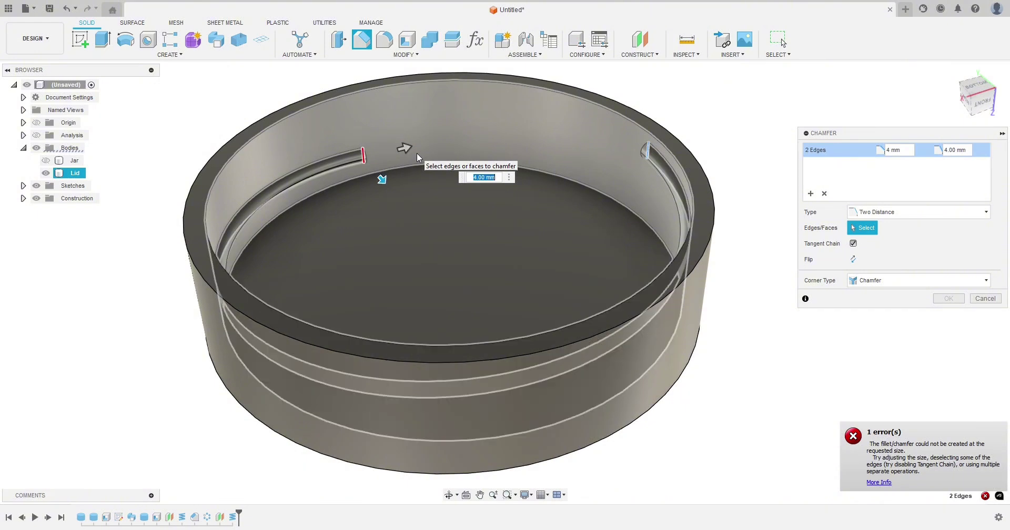
{"action": "type", "text": ".89"}
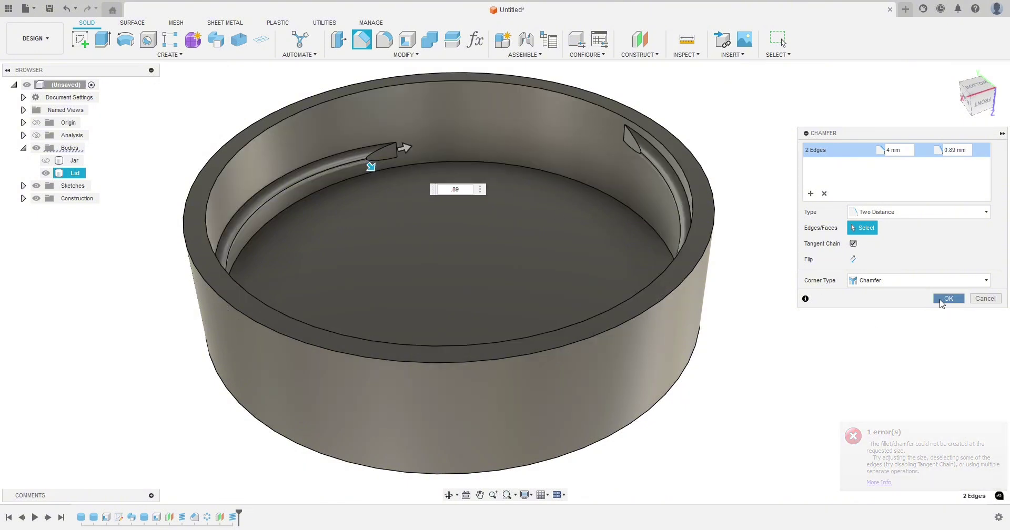
{"action": "left_click", "coordinate": [947, 299]}
Create a full circular pattern of the lid's coil and chamfer features around the lid's inner rim, with a quantity of 2.
{"action": "middle_click_drag", "start_coordinate": [759, 285], "coordinate": [756, 288], "text": "shift"}
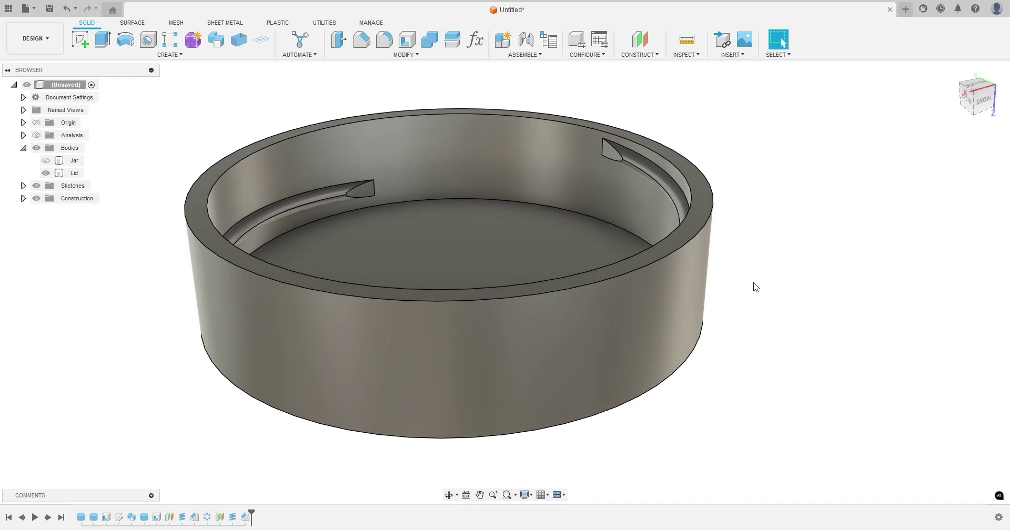
{"action": "left_click", "coordinate": [170, 39]}
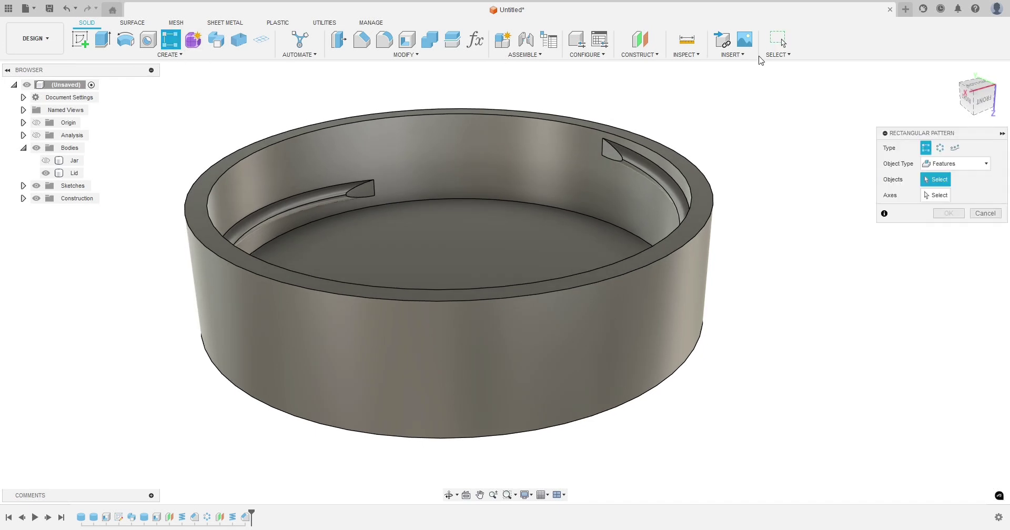
{"action": "left_click", "coordinate": [940, 148]}
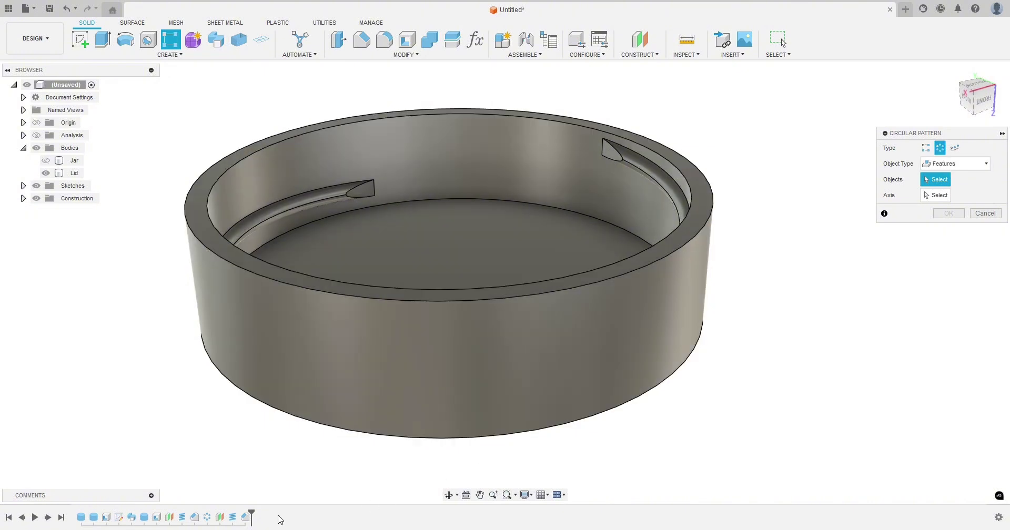
{"action": "left_click", "coordinate": [233, 518]}
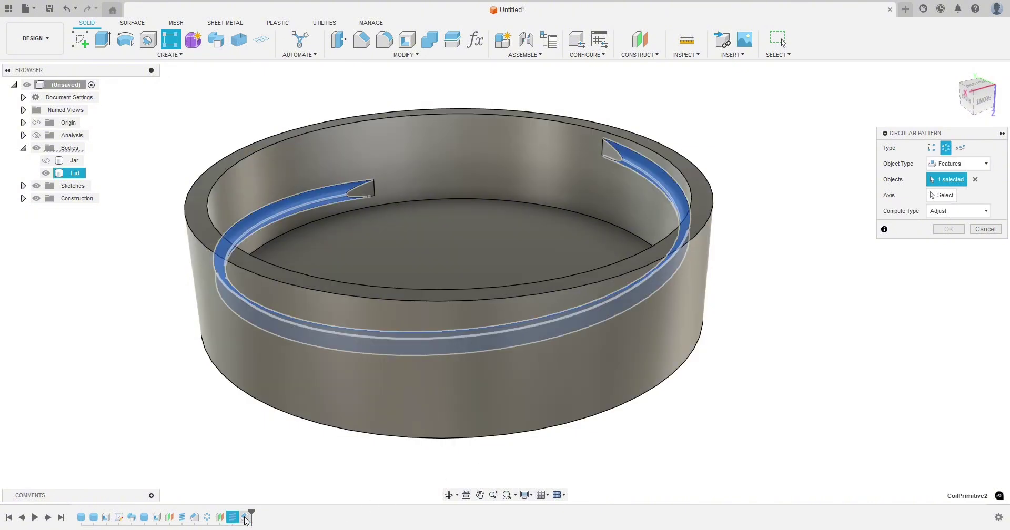
{"action": "left_click", "coordinate": [245, 518]}
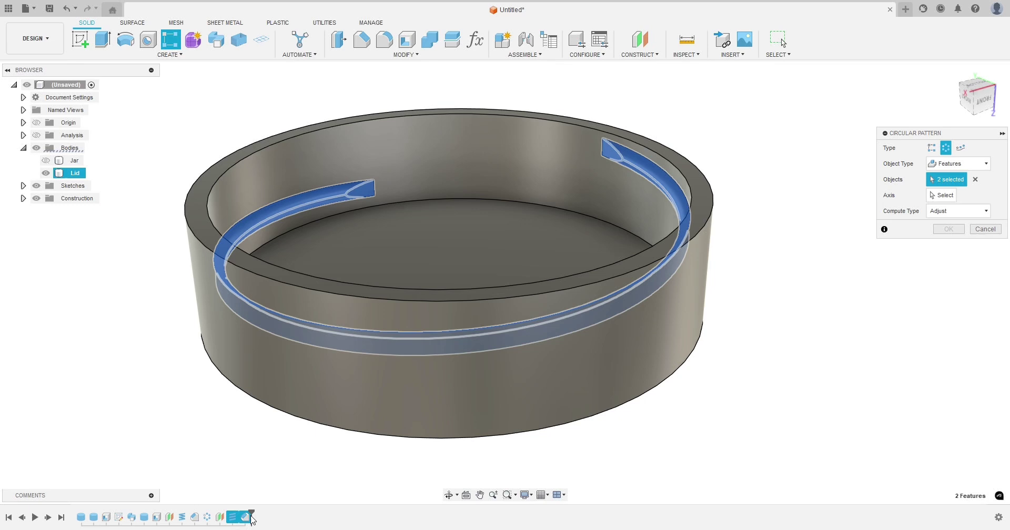
{"action": "left_click", "coordinate": [942, 196]}
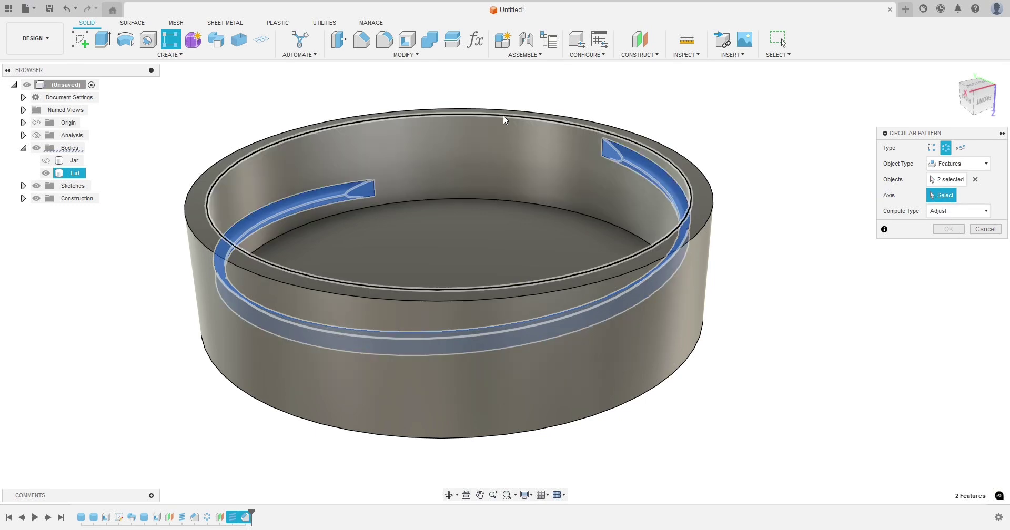
{"action": "left_click", "coordinate": [504, 116]}
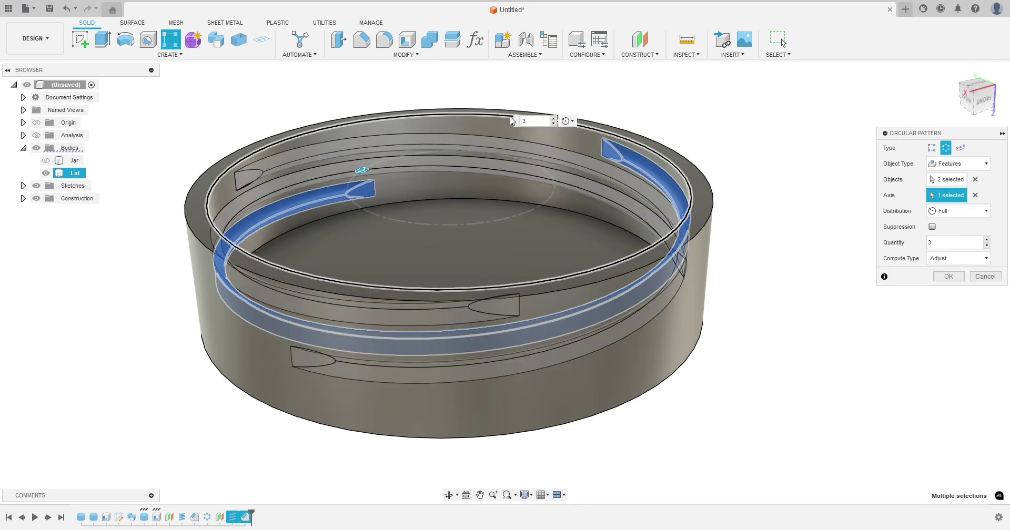
{"action": "left_click", "coordinate": [987, 245]}
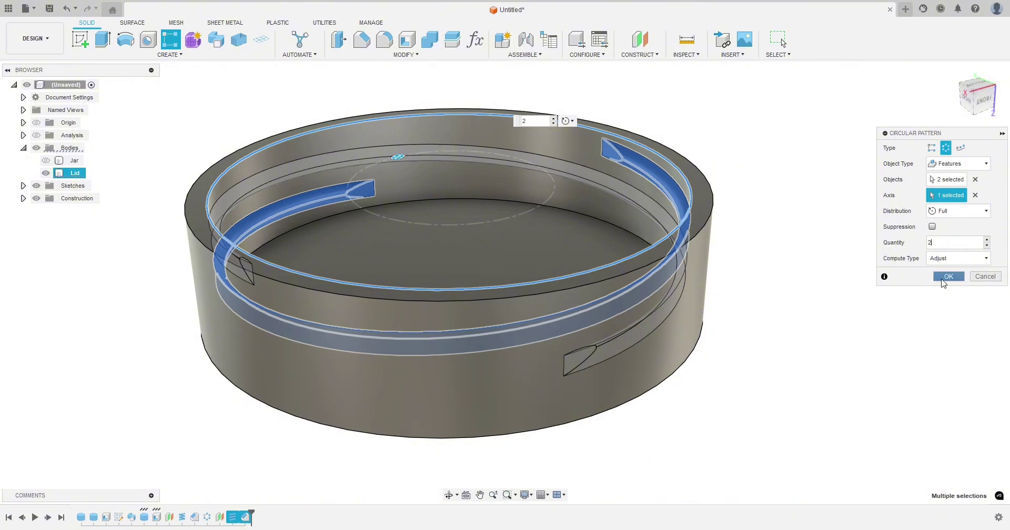
{"action": "left_click", "coordinate": [947, 277]}
Show the jar body and the section analysis, and examine from the front how the lid and jar threads mesh.
{"action": "middle_click_drag", "start_coordinate": [843, 232], "coordinate": [790, 336], "text": "shift"}
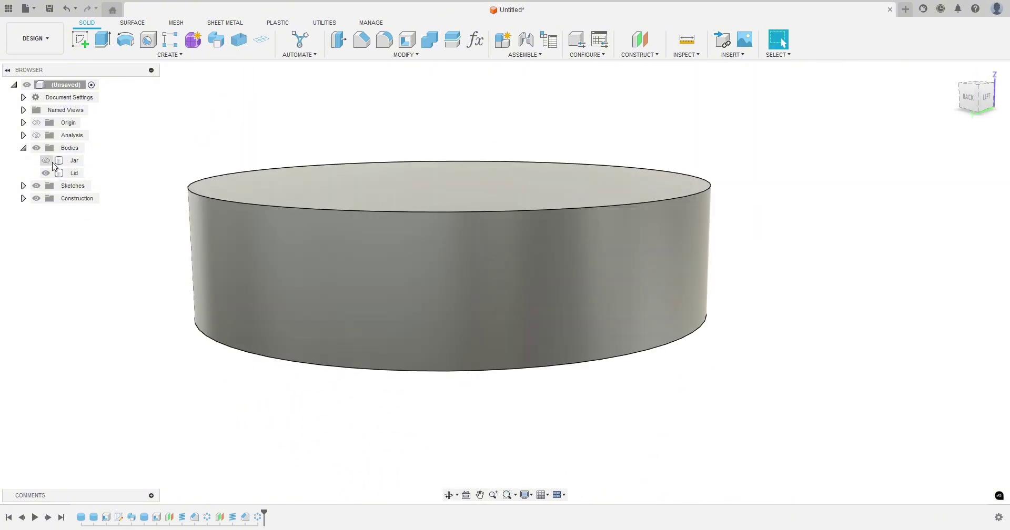
{"action": "left_click", "coordinate": [46, 160]}
{"action": "left_click", "coordinate": [36, 135]}
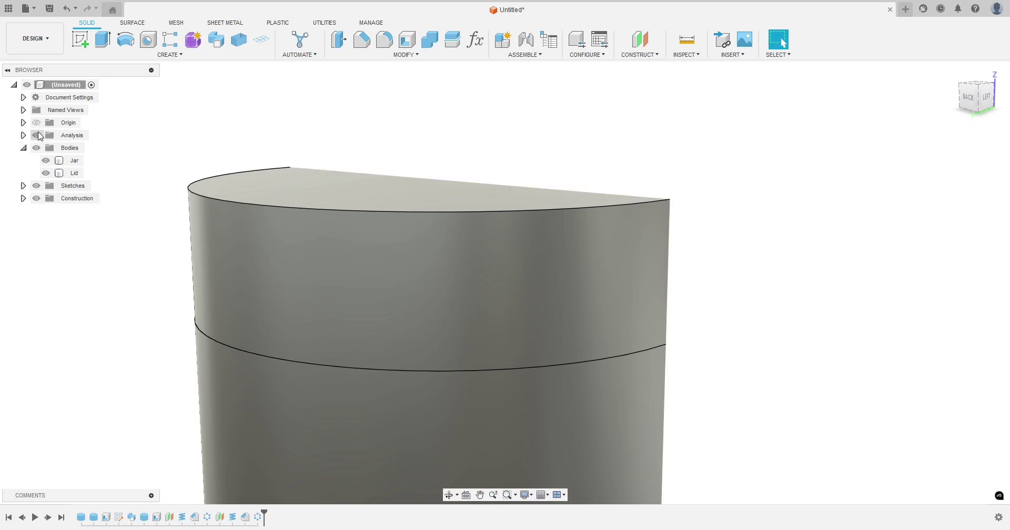
{"action": "middle_click_drag", "start_coordinate": [750, 292], "coordinate": [271, 209], "text": "shift"}
{"action": "scroll", "coordinate": [272, 209], "scroll_direction": "up", "scroll_amount": 3}
{"action": "left_click", "coordinate": [975, 96]}
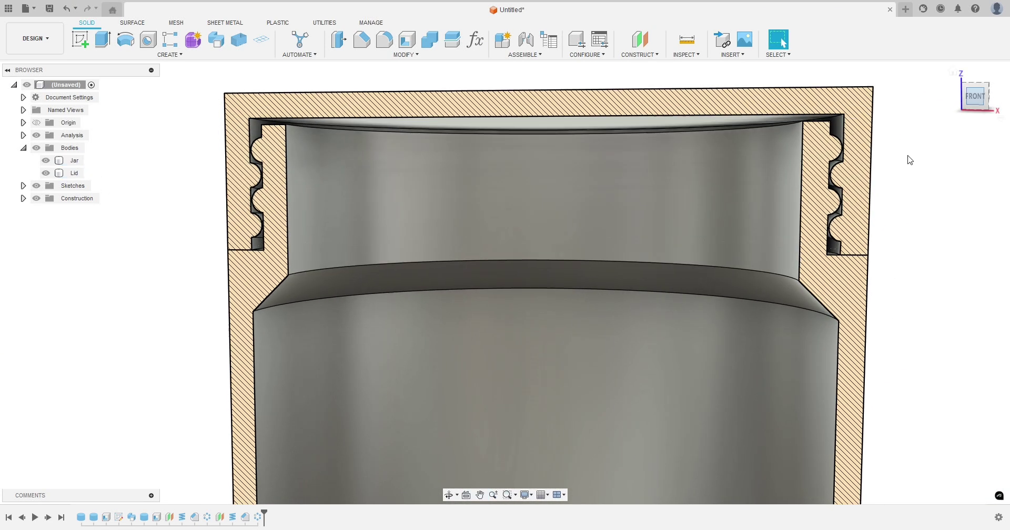
{"action": "scroll", "coordinate": [318, 169], "scroll_direction": "up", "scroll_amount": 5}
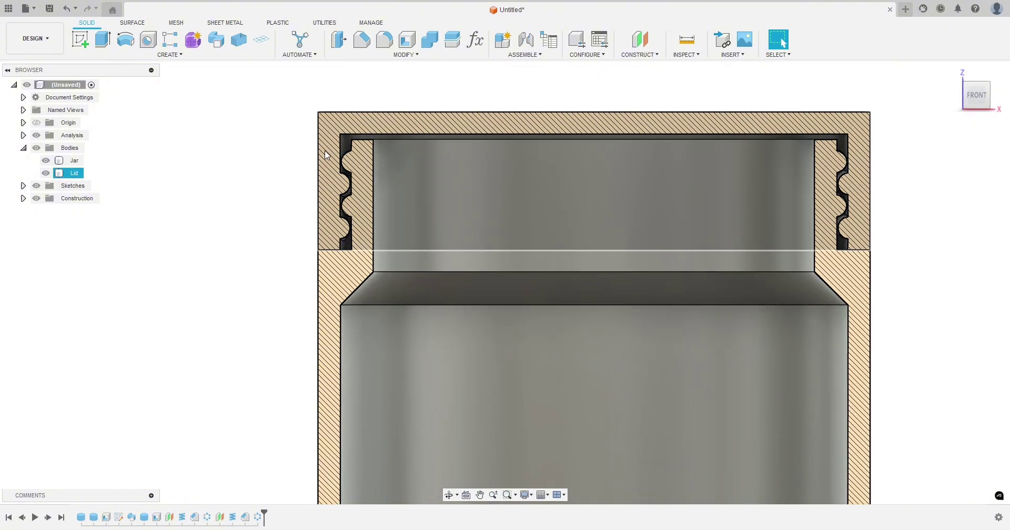
{"action": "left_click", "coordinate": [230, 227]}
{"action": "scroll", "coordinate": [261, 165], "scroll_direction": "up", "scroll_amount": 3}
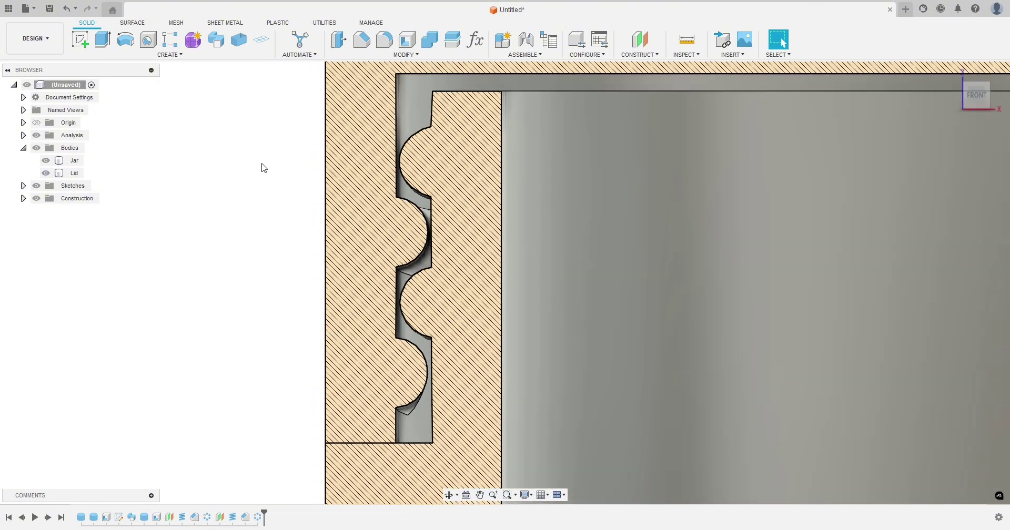
{"action": "middle_click_drag", "start_coordinate": [246, 168], "coordinate": [332, 225]}
{"action": "scroll", "coordinate": [302, 198], "scroll_direction": "down", "scroll_amount": 6}
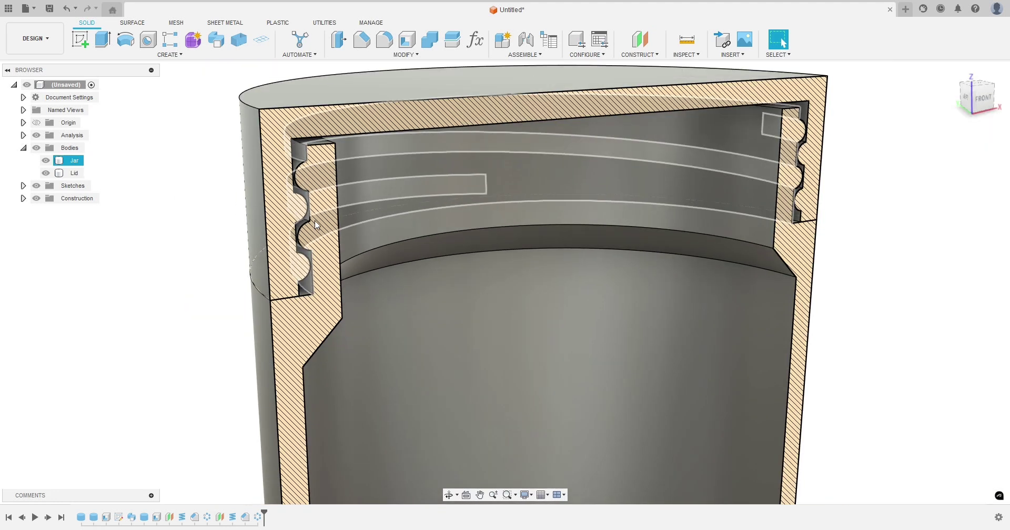
Hide the section analysis and the lid, and chamfer the outer top edge of the jar's neck by 0.5 mm.
{"action": "middle_click_drag", "start_coordinate": [216, 284], "coordinate": [185, 282], "text": "shift"}
{"action": "scroll", "coordinate": [191, 282], "scroll_direction": "down", "scroll_amount": 3}
{"action": "scroll", "coordinate": [191, 283], "scroll_direction": "down", "scroll_amount": 3}
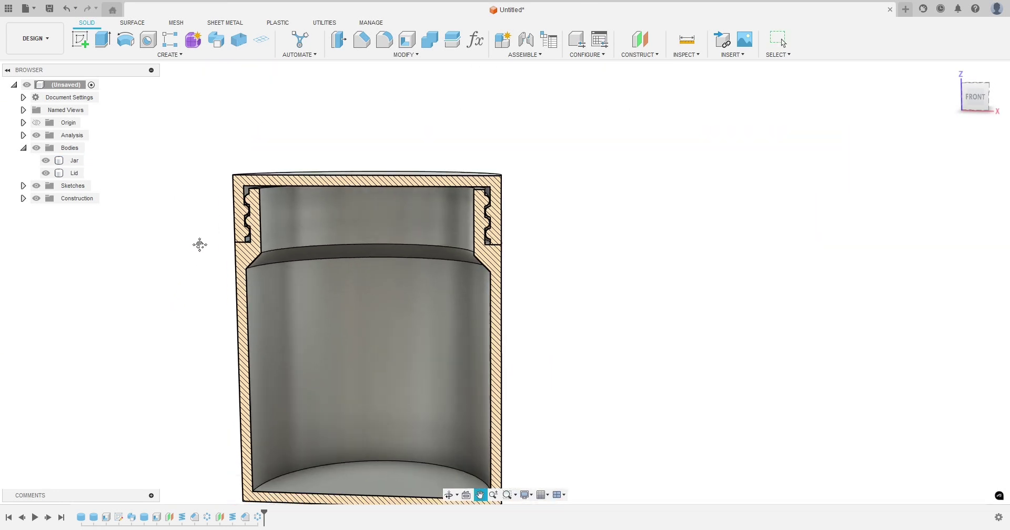
{"action": "left_click", "coordinate": [36, 135]}
{"action": "left_click", "coordinate": [46, 173]}
{"action": "middle_click_drag", "start_coordinate": [174, 236], "coordinate": [216, 194], "text": "shift"}
{"action": "left_click", "coordinate": [343, 125]}
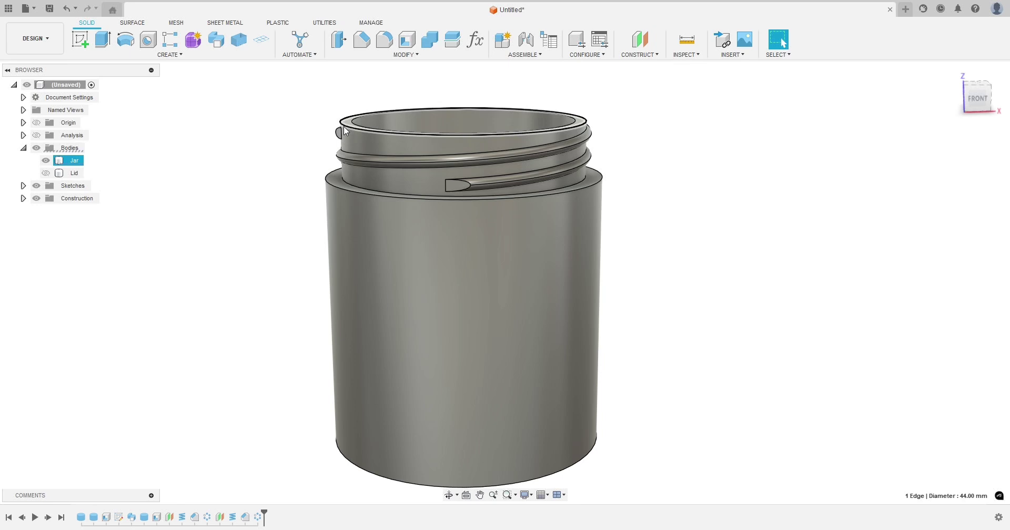
{"action": "middle_click_drag", "start_coordinate": [223, 136], "coordinate": [221, 144], "text": "shift"}
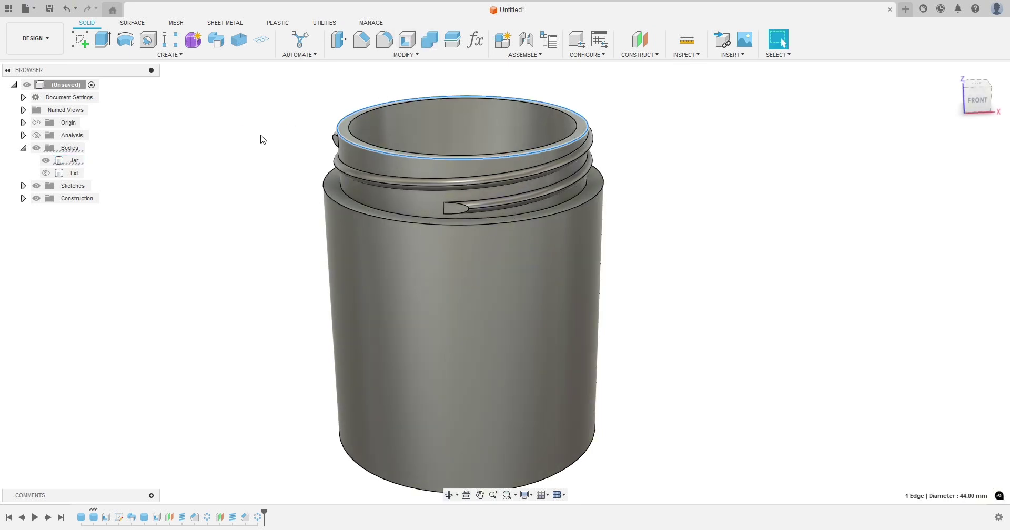
{"action": "left_click", "coordinate": [362, 40]}
{"action": "type", "text": "0.5"}
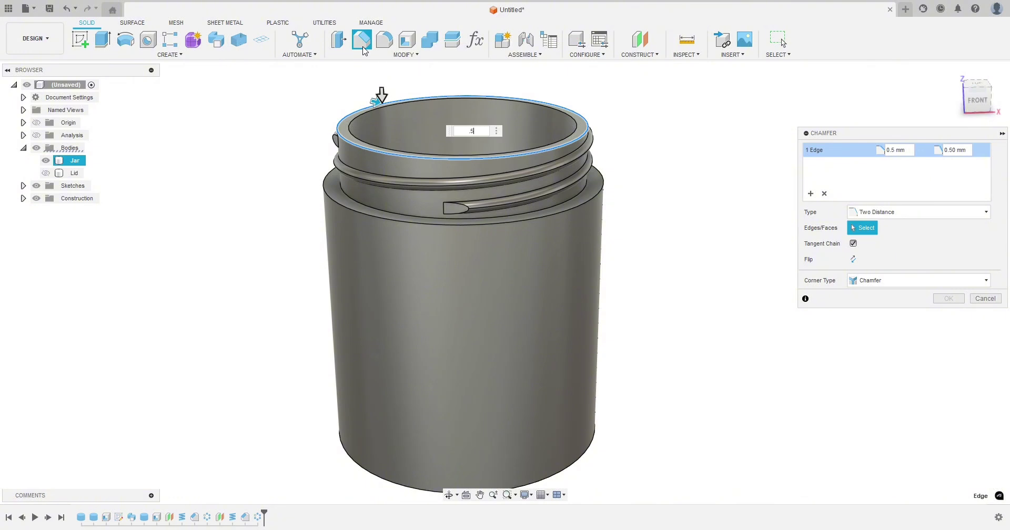
{"action": "middle_click_drag", "start_coordinate": [271, 175], "coordinate": [311, 169], "text": "shift"}
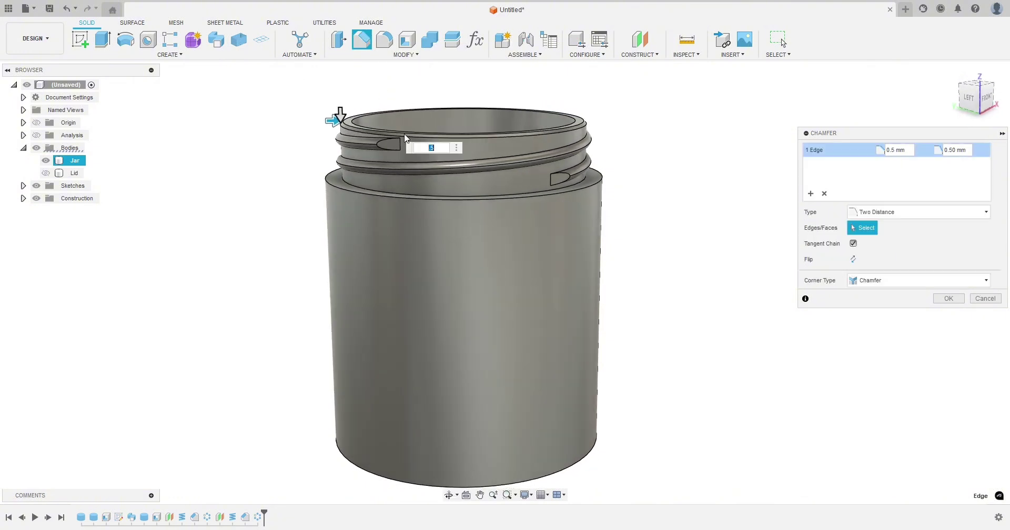
{"action": "left_click", "coordinate": [948, 298]}
Chamfer the outer bottom edge of the jar by 1 mm.
{"action": "middle_click_drag", "start_coordinate": [664, 396], "coordinate": [581, 420], "text": "shift"}
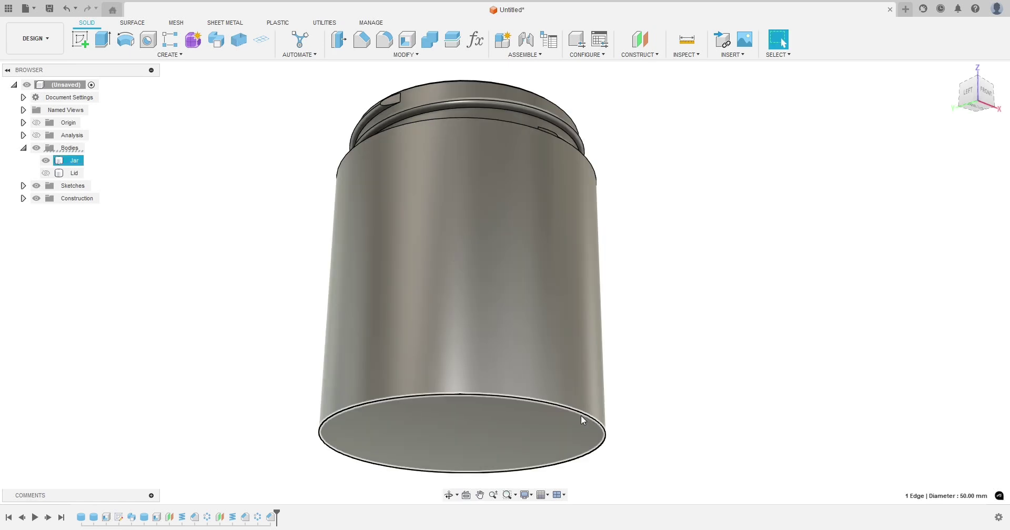
{"action": "left_click", "coordinate": [581, 415]}
{"action": "left_click", "coordinate": [363, 40]}
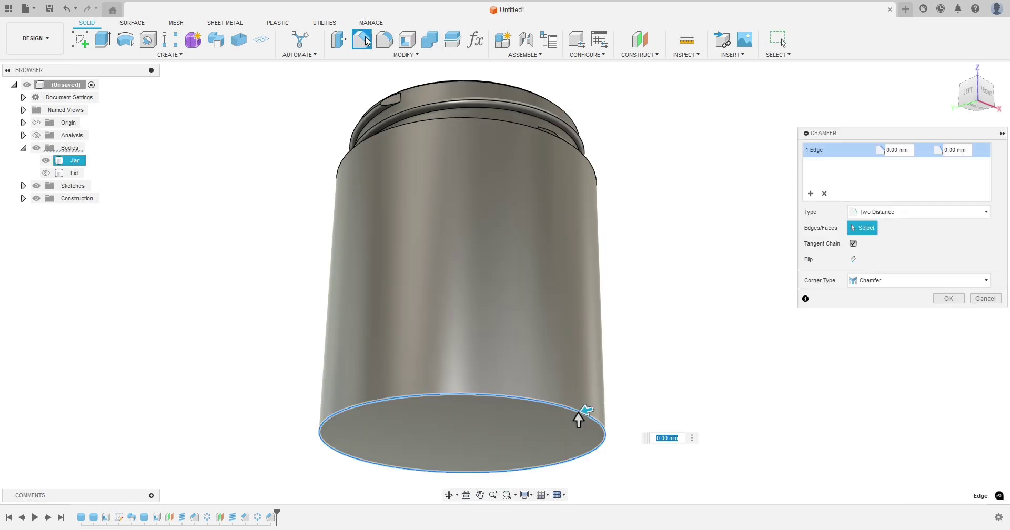
{"action": "type", "text": "1"}
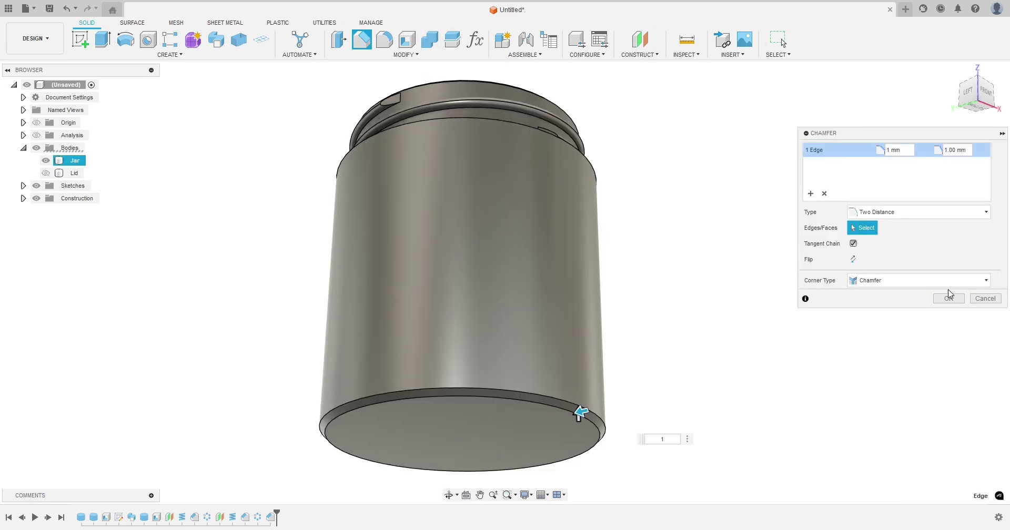
{"action": "left_click", "coordinate": [948, 298]}
Show the section analysis and chamfer the inner edge where the jar's wall meets its floor by 3 mm.
{"action": "middle_click_drag", "start_coordinate": [769, 300], "coordinate": [529, 403], "text": "shift"}
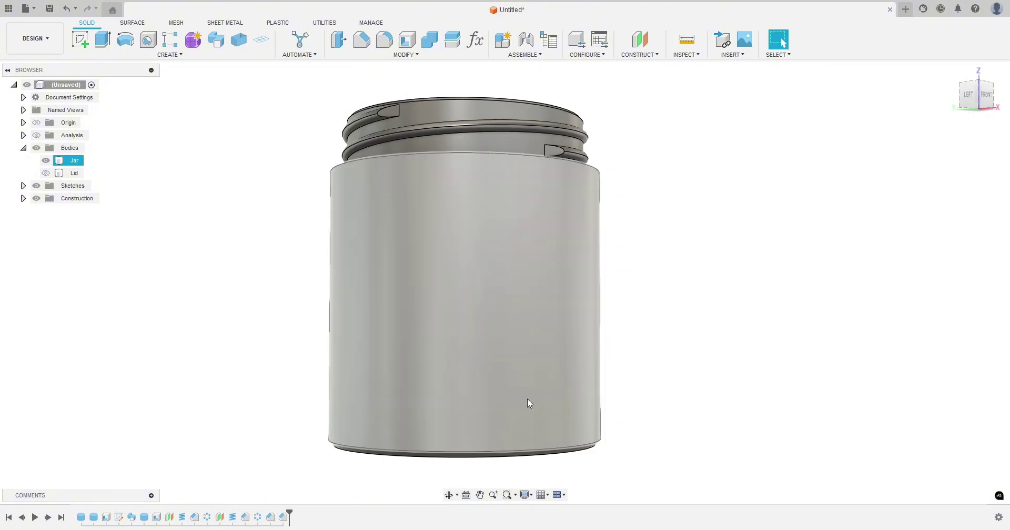
{"action": "left_click", "coordinate": [36, 137]}
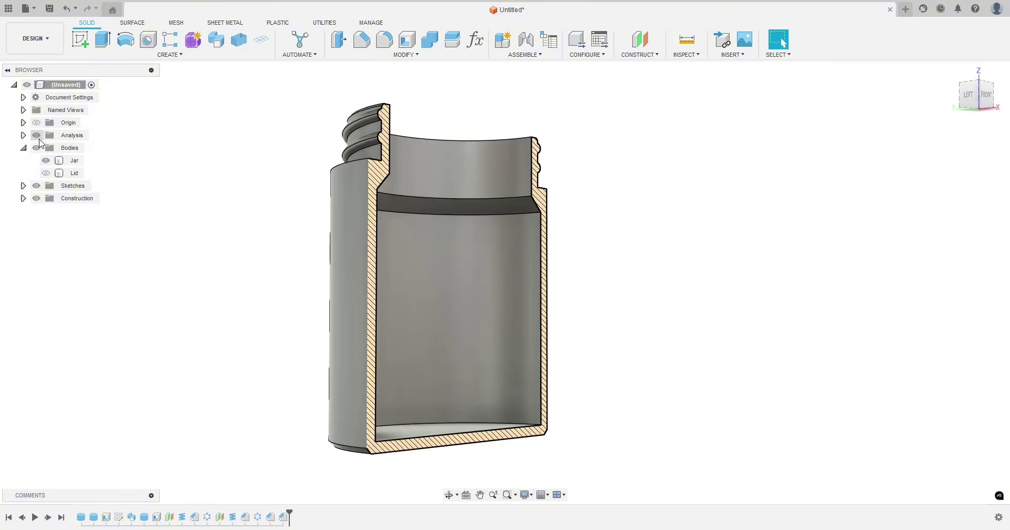
{"action": "middle_click_drag", "start_coordinate": [260, 216], "coordinate": [221, 239], "text": "shift"}
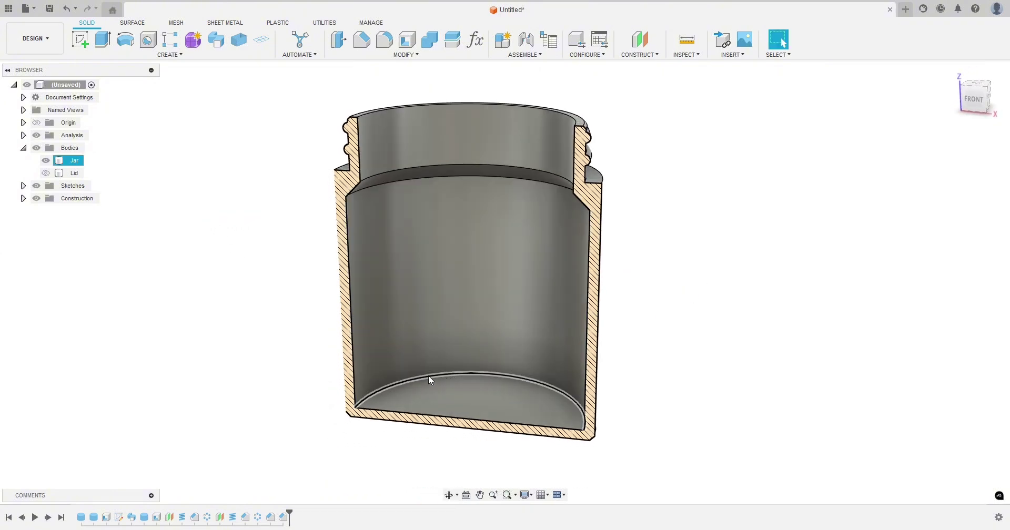
{"action": "left_click", "coordinate": [428, 376]}
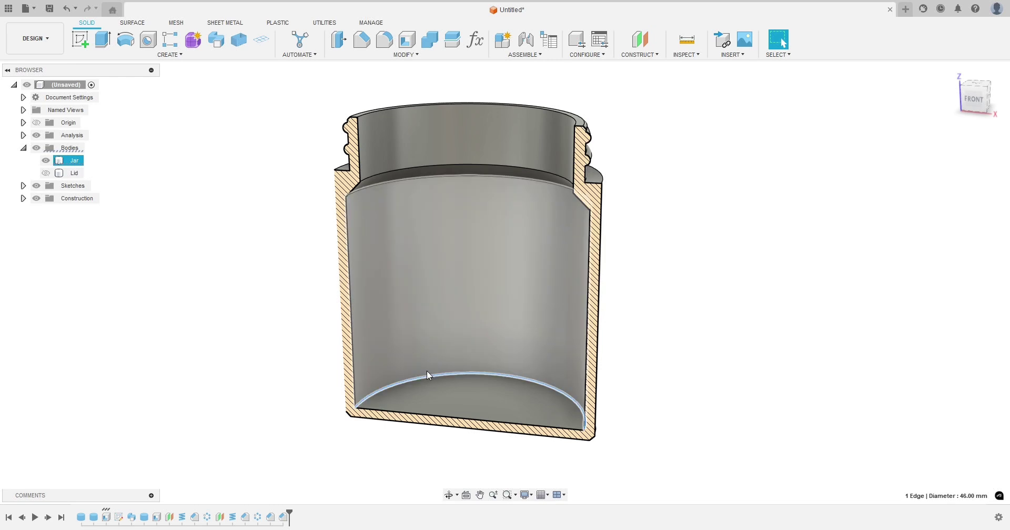
{"action": "left_click", "coordinate": [361, 42]}
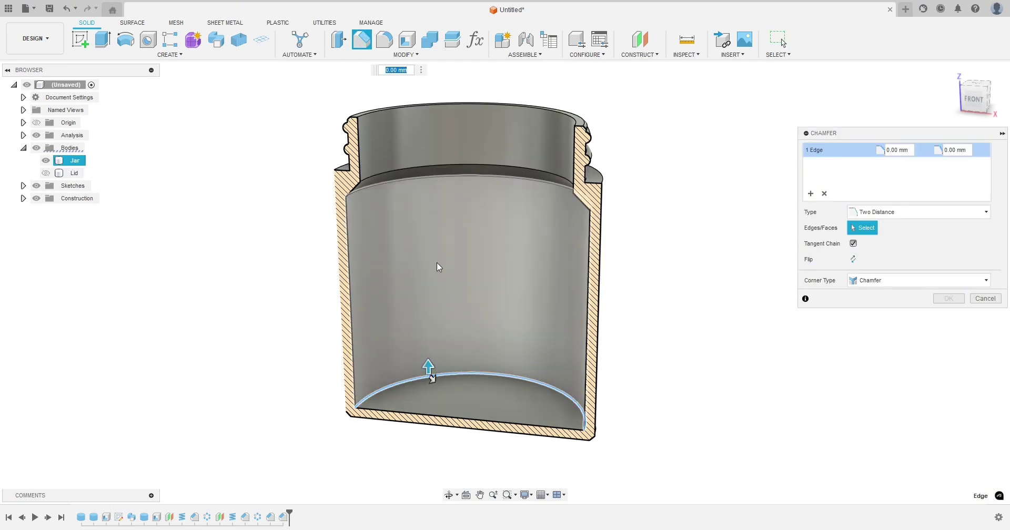
{"action": "type", "text": "3"}
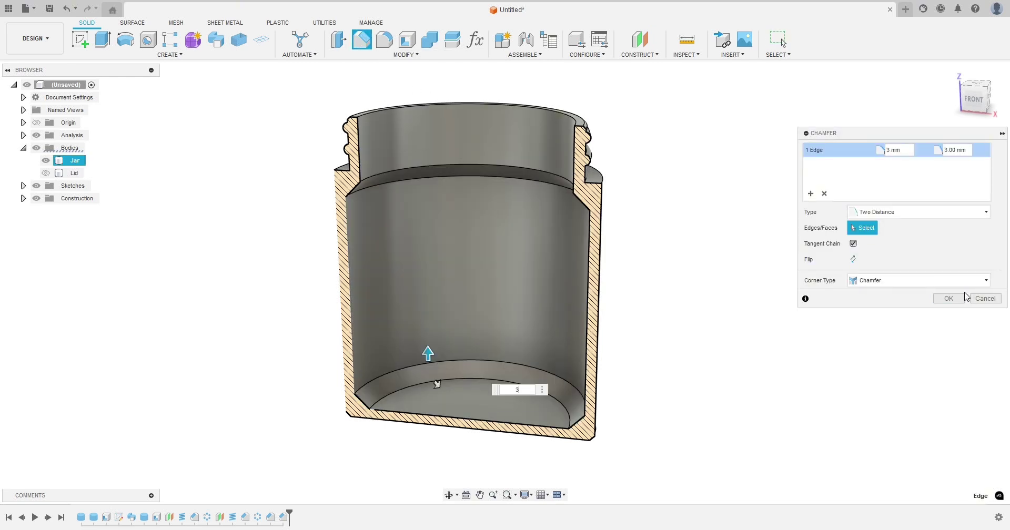
{"action": "left_click", "coordinate": [948, 298]}
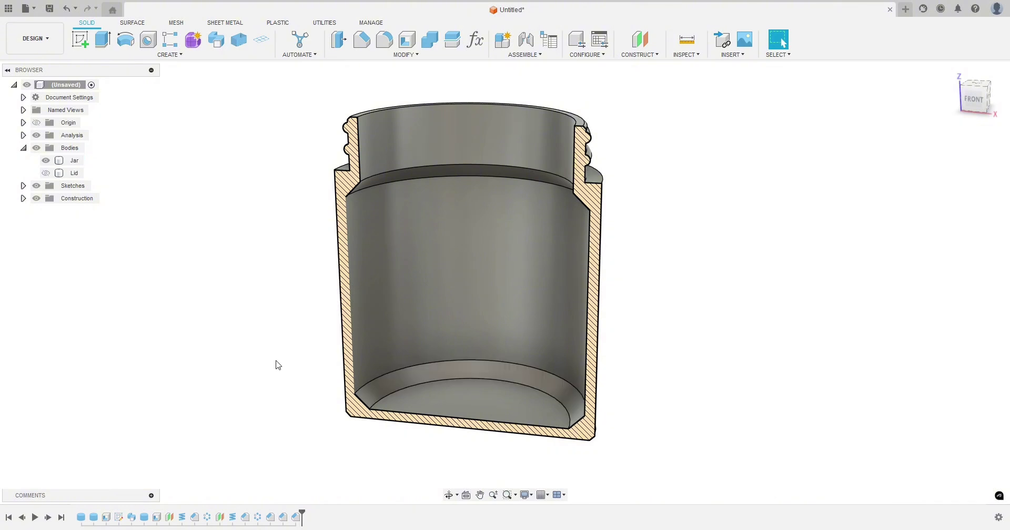
Show the lid instead of the jar and chamfer the lid's outer top edge by 1 mm.
{"action": "middle_click_drag", "start_coordinate": [278, 365], "coordinate": [309, 352], "text": "shift"}
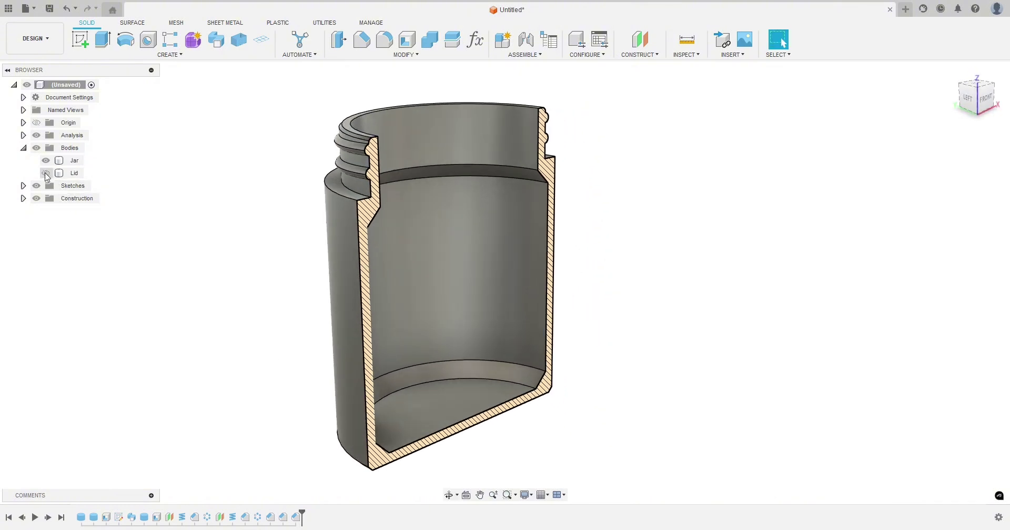
{"action": "left_click", "coordinate": [45, 173]}
{"action": "left_click", "coordinate": [45, 160]}
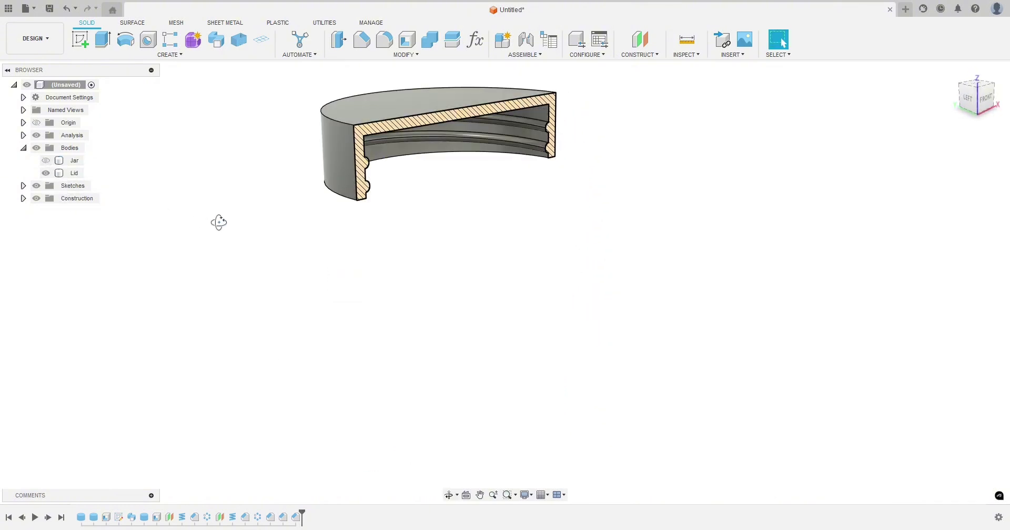
{"action": "middle_click_drag", "start_coordinate": [219, 222], "coordinate": [235, 219], "text": "shift"}
{"action": "left_click", "coordinate": [366, 105]}
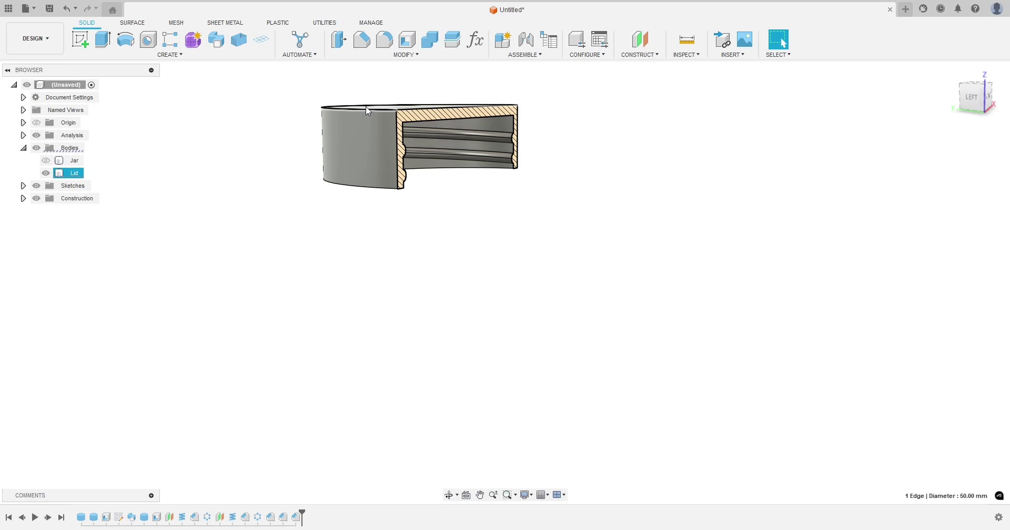
{"action": "left_click", "coordinate": [369, 49]}
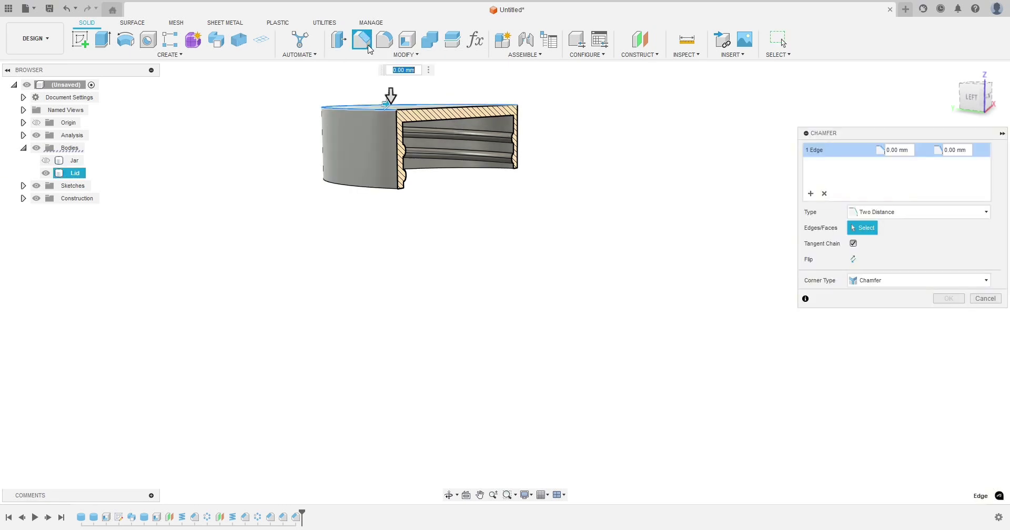
{"action": "type", "text": "1"}
{"action": "middle_click_drag", "start_coordinate": [434, 298], "coordinate": [406, 163], "text": "shift"}
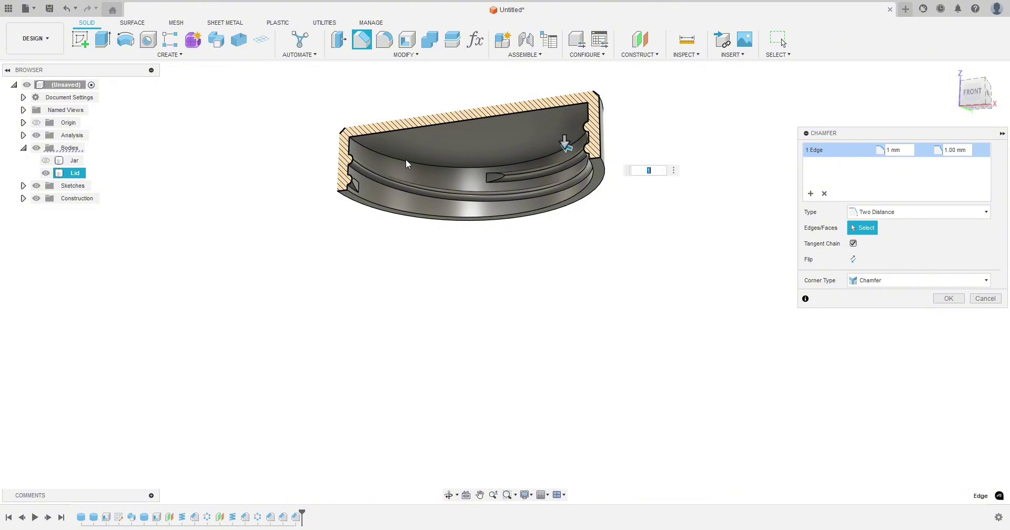
{"action": "left_click", "coordinate": [944, 299]}
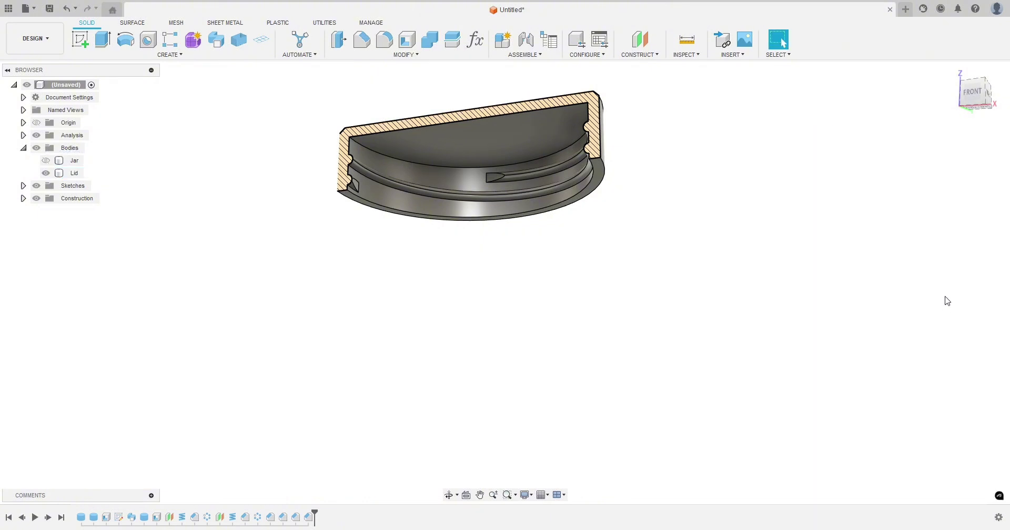
Chamfer the inner edge where the lid's wall meets its top by 0.5 mm.
{"action": "left_click", "coordinate": [396, 157]}
{"action": "left_click", "coordinate": [362, 39]}
{"action": "type", "text": "1"}
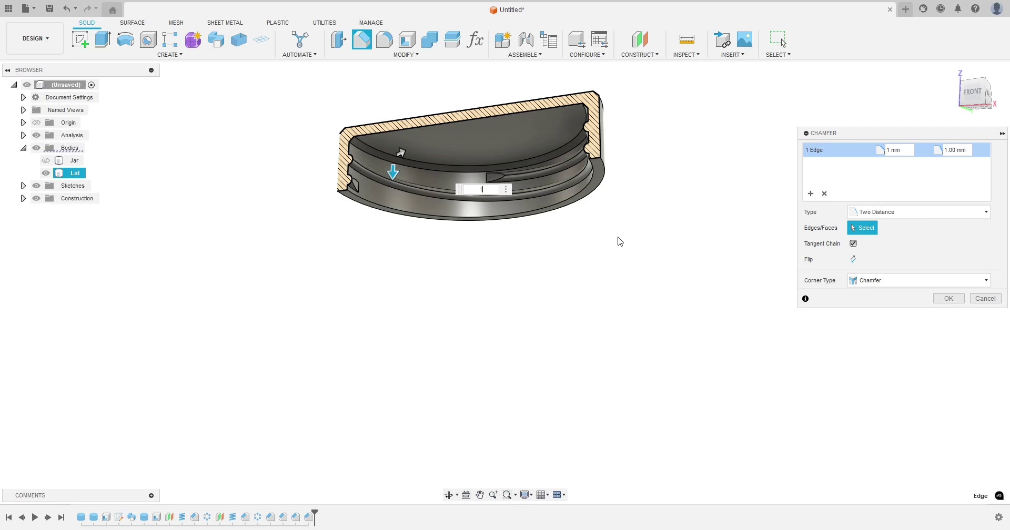
{"action": "key", "text": "BackSpace"}
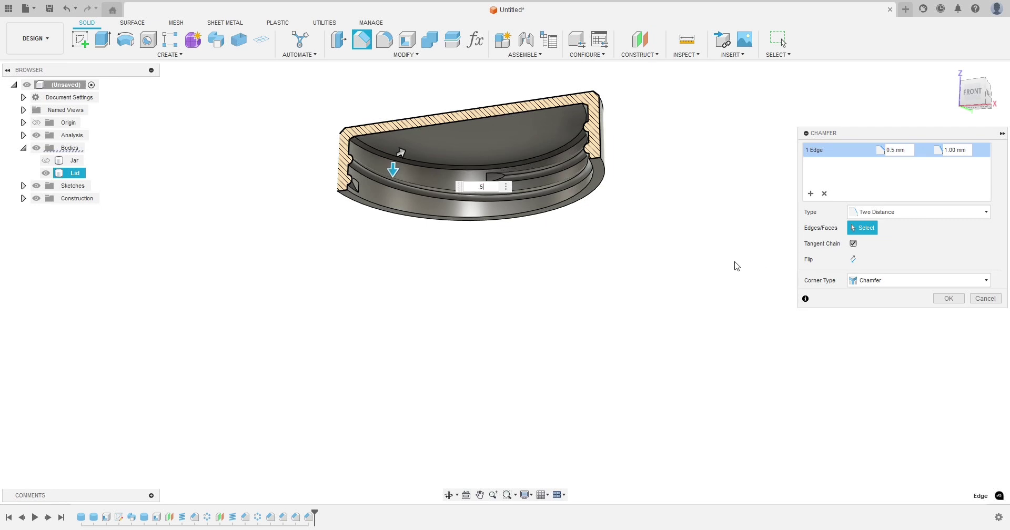
{"action": "left_click", "coordinate": [948, 298]}
Hide the section analysis and chamfer the inner edge of the lid's open rim by .5 mm.
{"action": "middle_click_drag", "start_coordinate": [381, 320], "coordinate": [379, 224], "text": "shift"}
{"action": "left_click", "coordinate": [36, 135]}
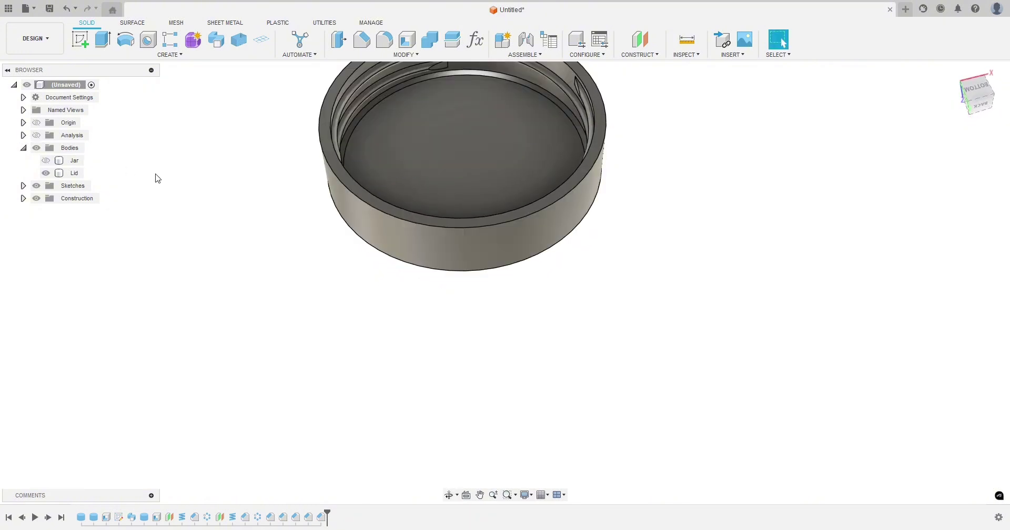
{"action": "left_click", "coordinate": [484, 181]}
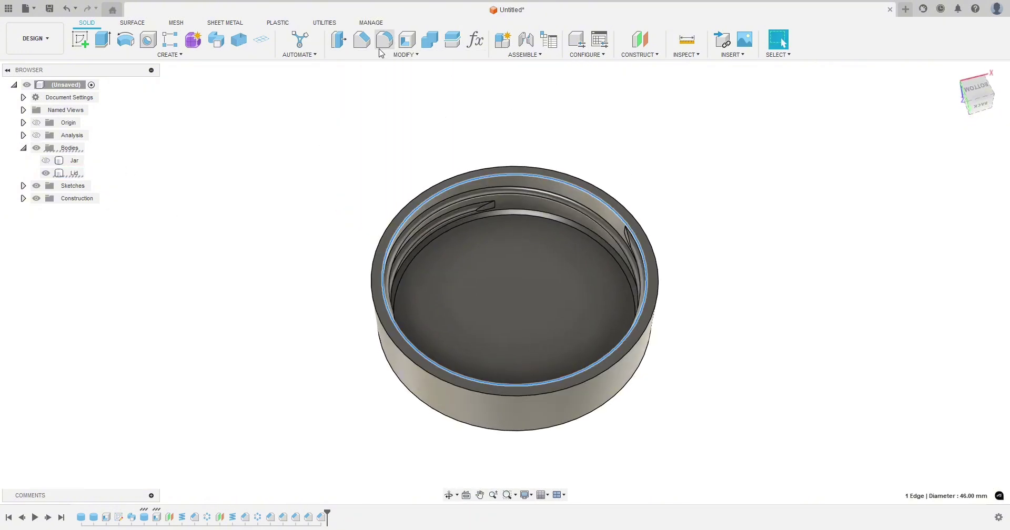
{"action": "left_click", "coordinate": [361, 40]}
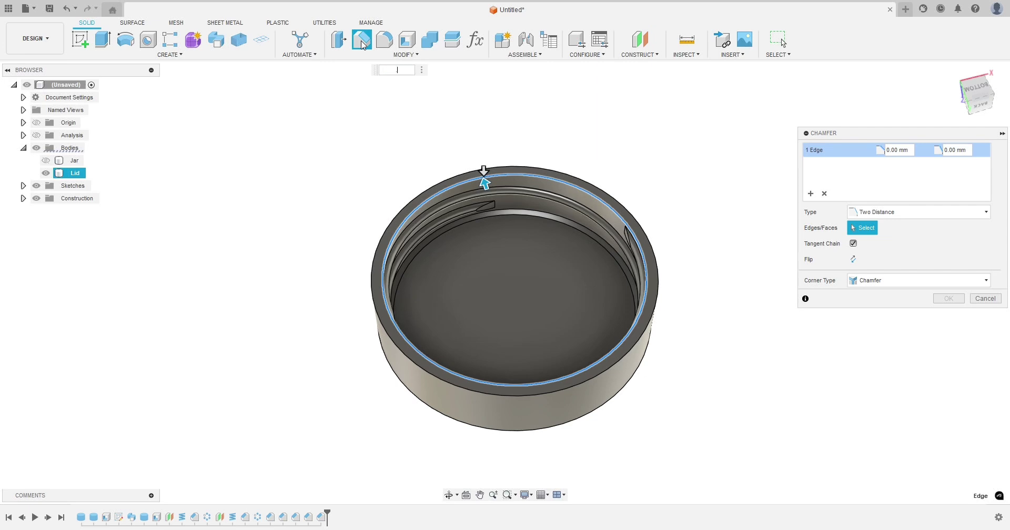
{"action": "type", "text": ".5"}
{"action": "key", "text": "Return"}
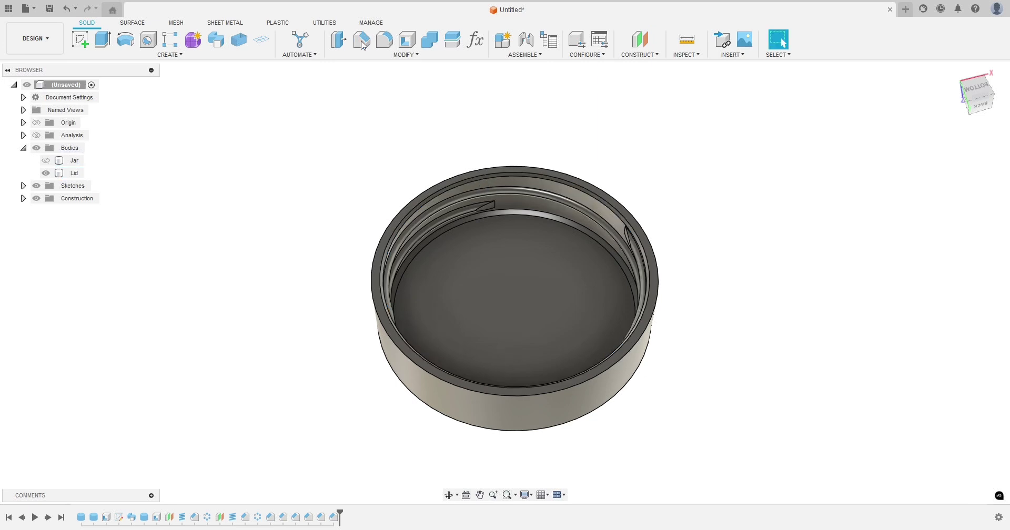
Show the jar together with the lid and examine the closed container from outside and in section.
{"action": "middle_click_drag", "start_coordinate": [312, 325], "coordinate": [253, 106], "text": "shift"}
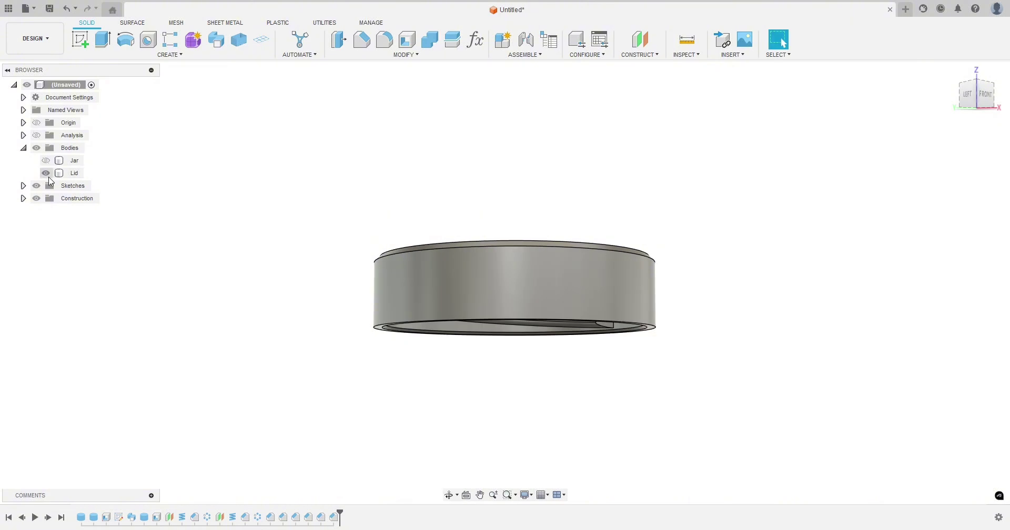
{"action": "left_click", "coordinate": [45, 161]}
{"action": "middle_click_drag", "start_coordinate": [176, 228], "coordinate": [236, 329], "text": "shift"}
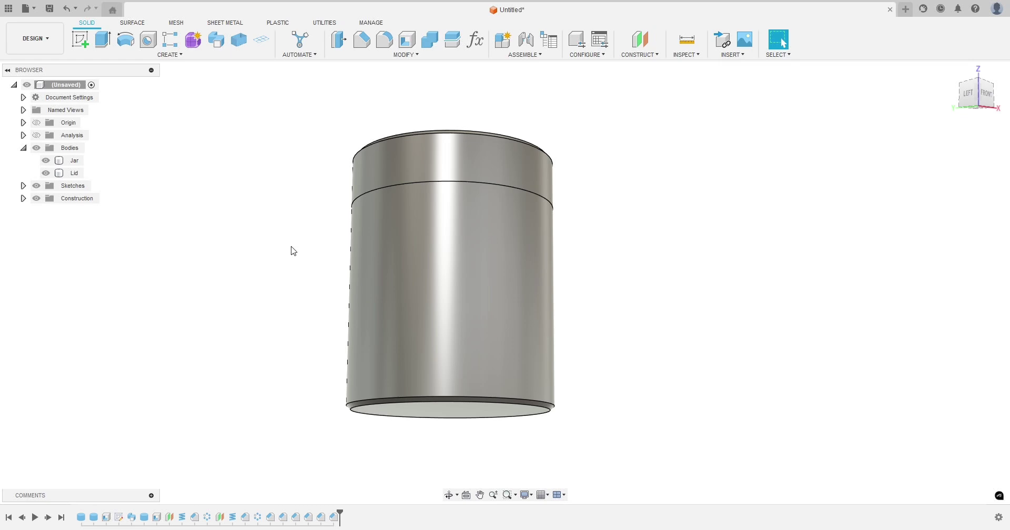
{"action": "middle_click_drag", "start_coordinate": [293, 251], "coordinate": [234, 214], "text": "shift"}
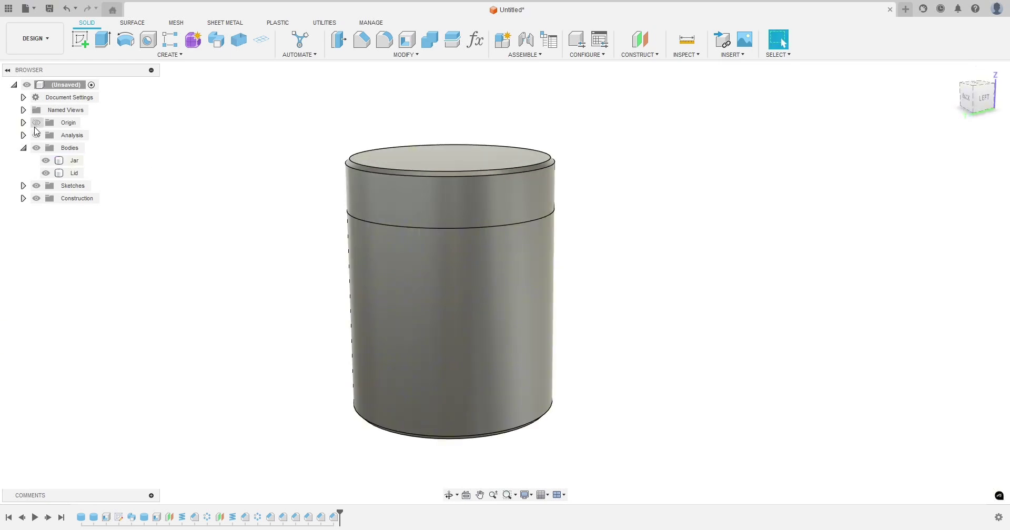
{"action": "left_click", "coordinate": [37, 135]}
{"action": "middle_click_drag", "start_coordinate": [247, 253], "coordinate": [94, 211], "text": "shift"}
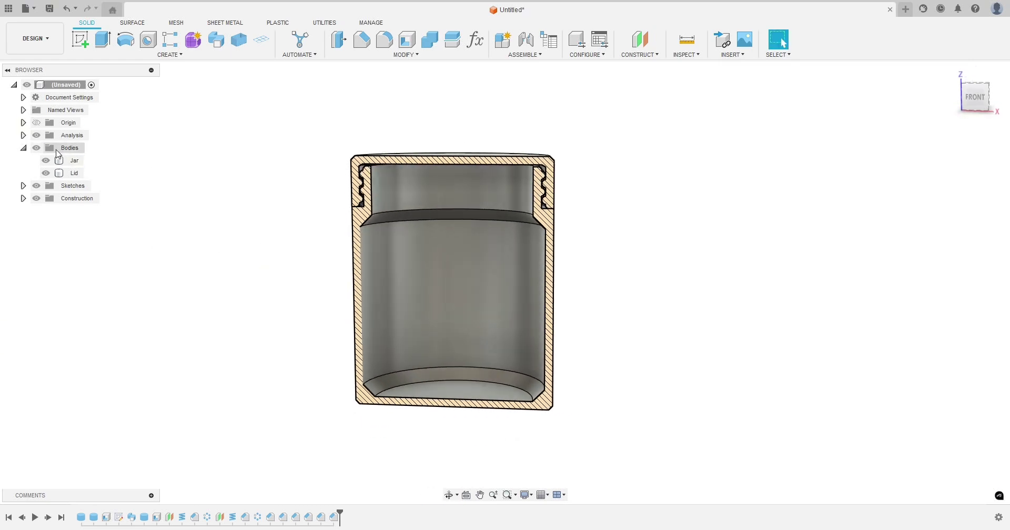
{"action": "left_click", "coordinate": [36, 136]}
{"action": "left_click", "coordinate": [497, 389]}
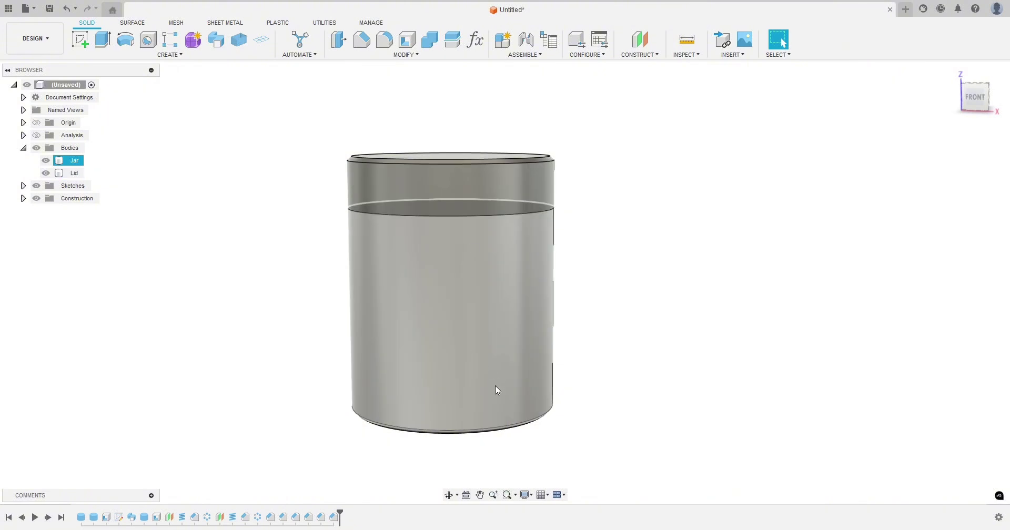
{"action": "left_click", "coordinate": [638, 388]}
{"action": "middle_click_drag", "start_coordinate": [293, 300], "coordinate": [429, 151], "text": "shift"}
{"action": "left_click", "coordinate": [428, 151]}
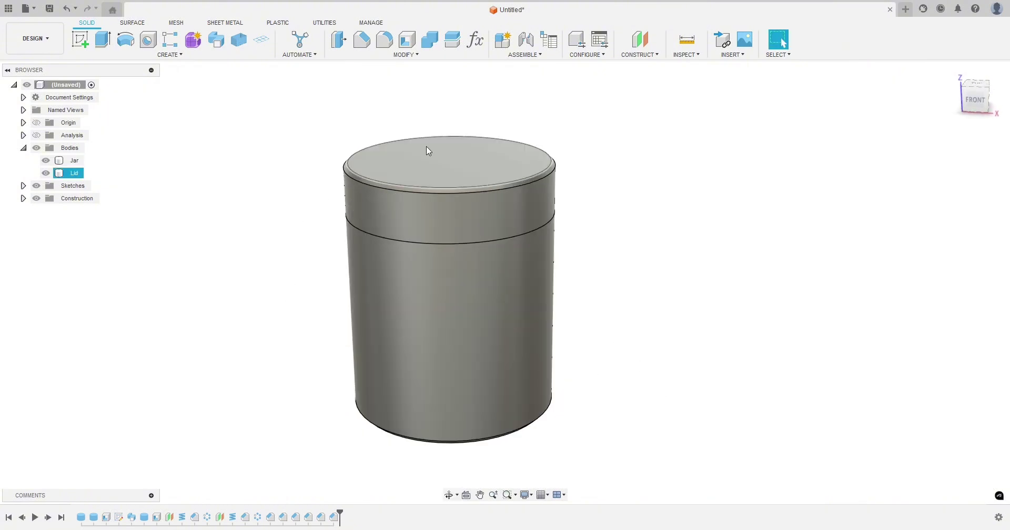
{"action": "left_click", "coordinate": [244, 271]}
Show the section analysis and set the user parameters Diameter to 75 mm, Height to 30 mm and WallThickness to 3 mm.
{"action": "middle_click_drag", "start_coordinate": [262, 278], "coordinate": [199, 301], "text": "shift"}
{"action": "left_click", "coordinate": [36, 135]}
{"action": "left_click", "coordinate": [476, 40]}
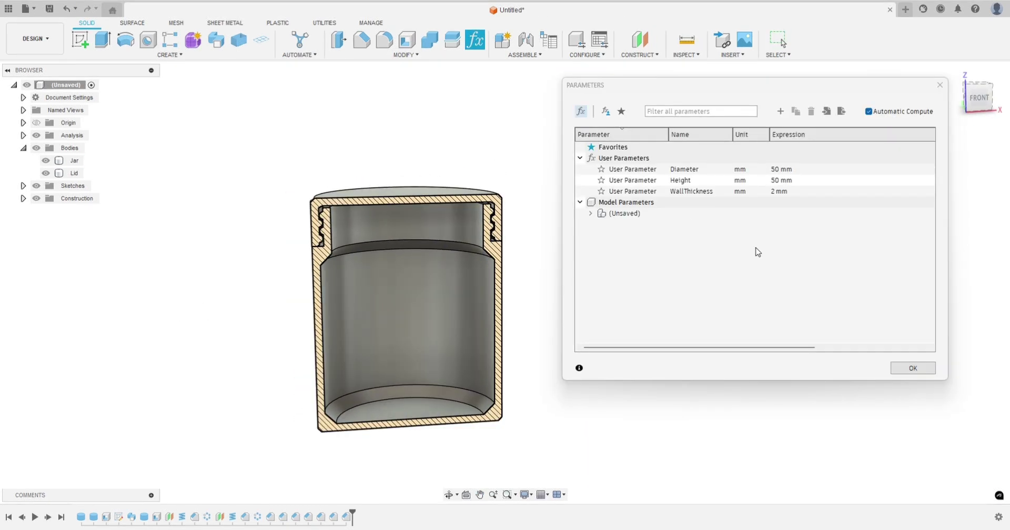
{"action": "double_click", "coordinate": [772, 170]}
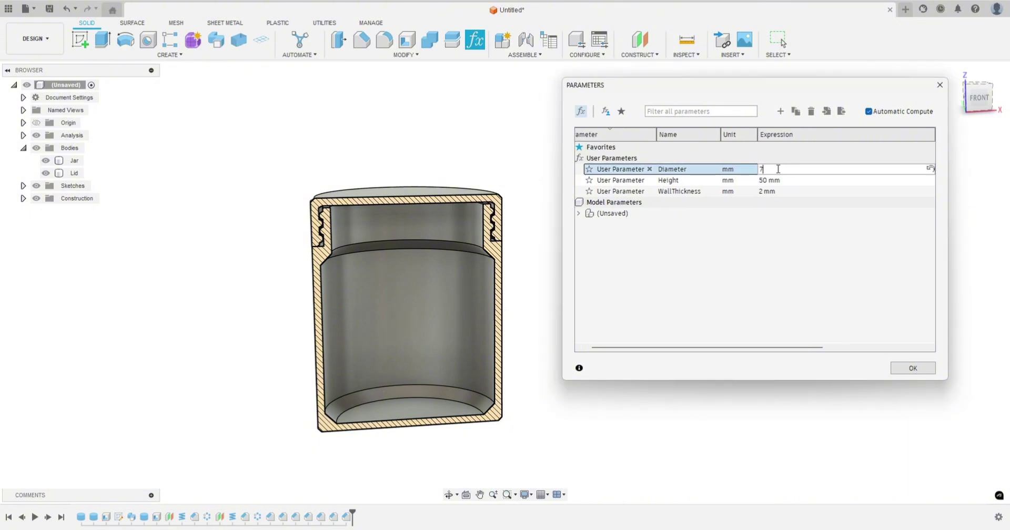
{"action": "key", "text": "Tab"}
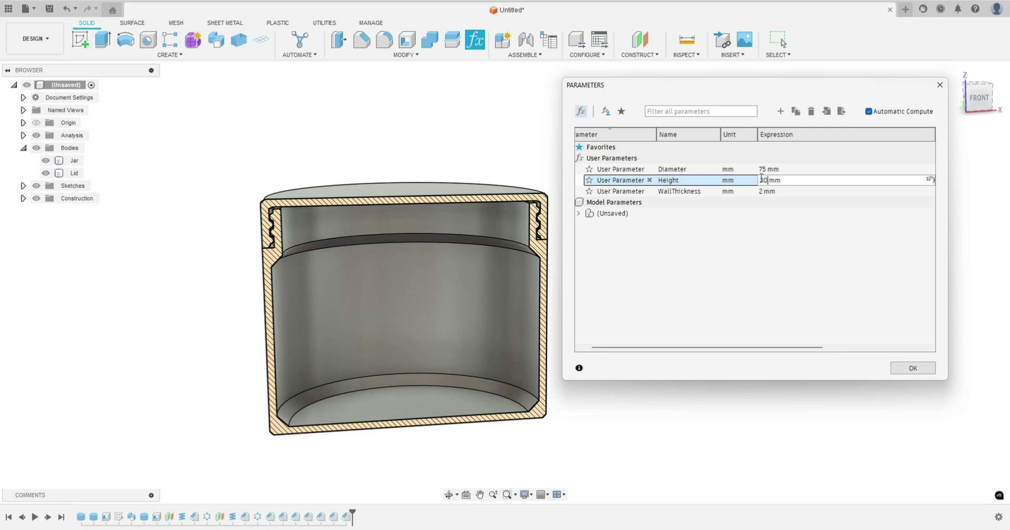
{"action": "left_click", "coordinate": [737, 192]}
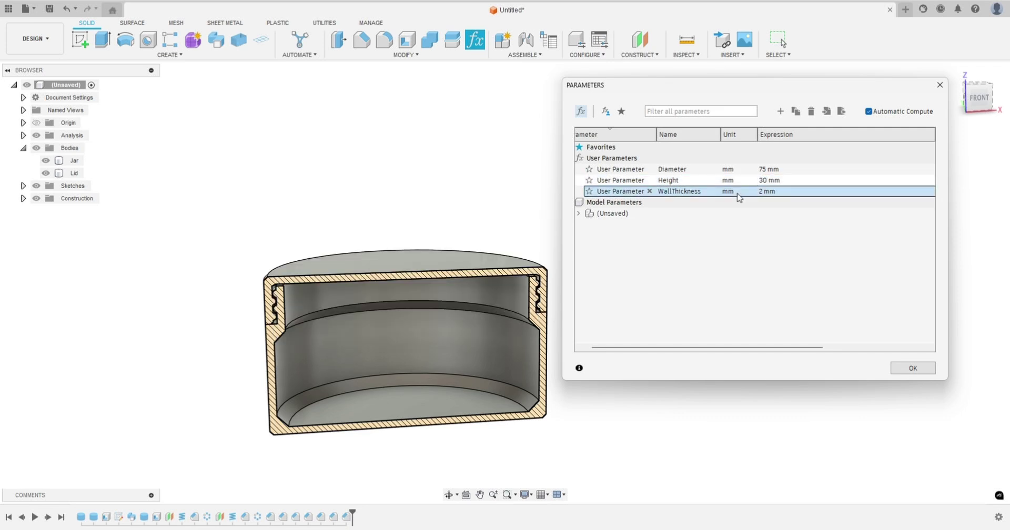
{"action": "left_click", "coordinate": [767, 193]}
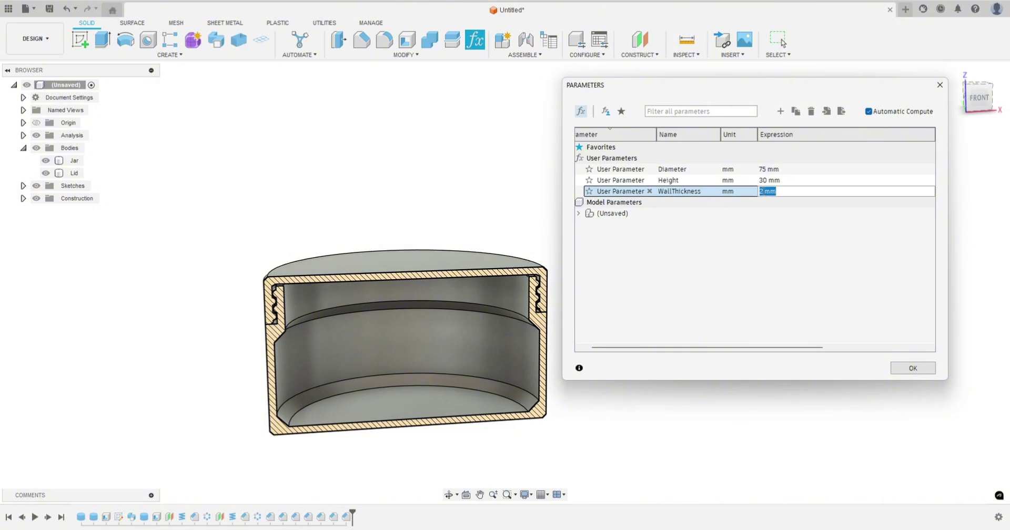
{"action": "type", "text": "3"}
{"action": "left_click", "coordinate": [735, 181]}
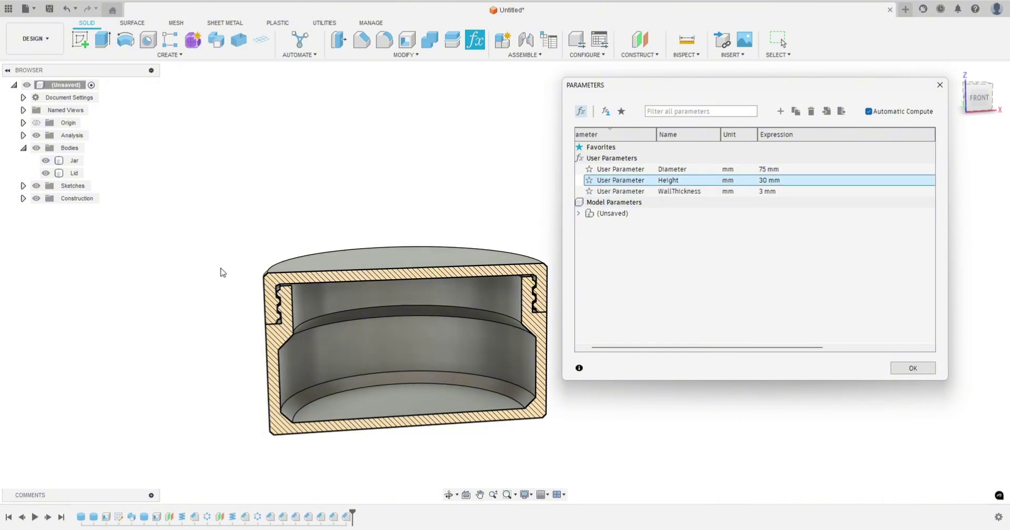
{"action": "middle_click_drag", "start_coordinate": [221, 273], "coordinate": [185, 255], "text": "shift"}
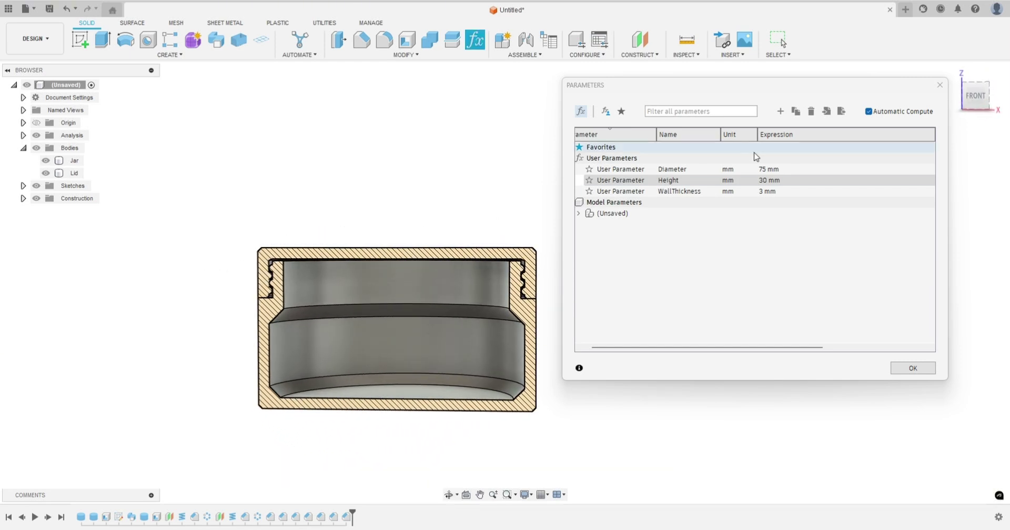
Set the user parameters Diameter to 40 mm, Height to 75 mm and WallThickness to 2.5 mm.
{"action": "double_click", "coordinate": [769, 169]}
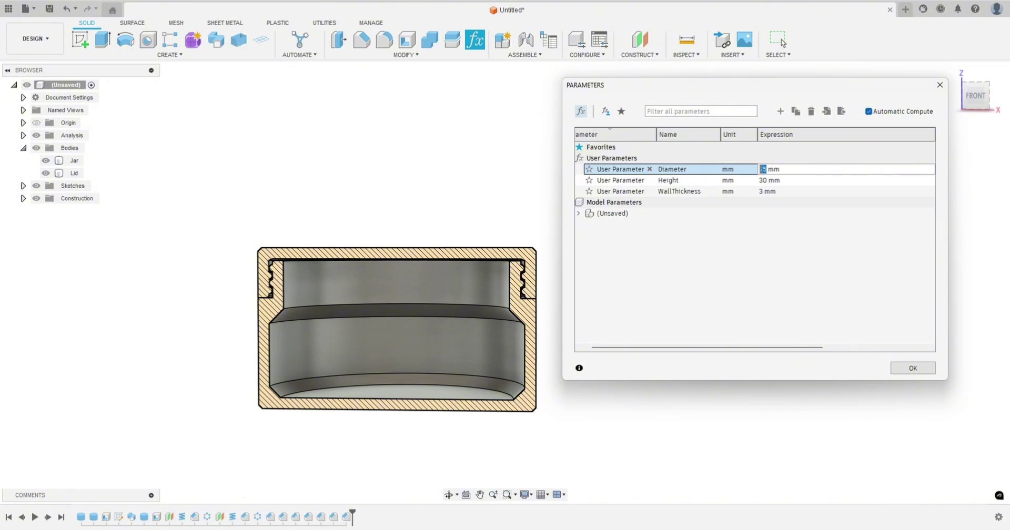
{"action": "type", "text": "40"}
{"action": "double_click", "coordinate": [765, 179]}
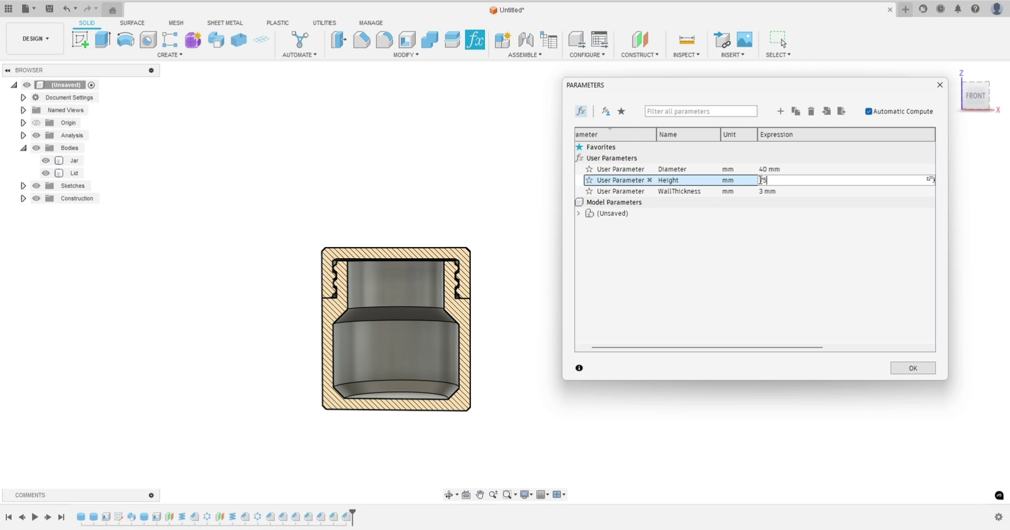
{"action": "left_click", "coordinate": [750, 193]}
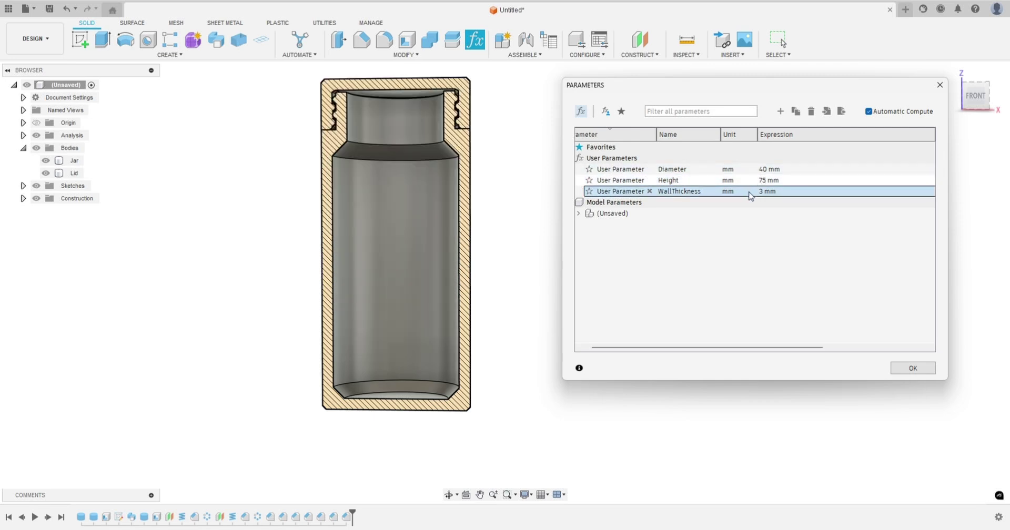
{"action": "double_click", "coordinate": [761, 189]}
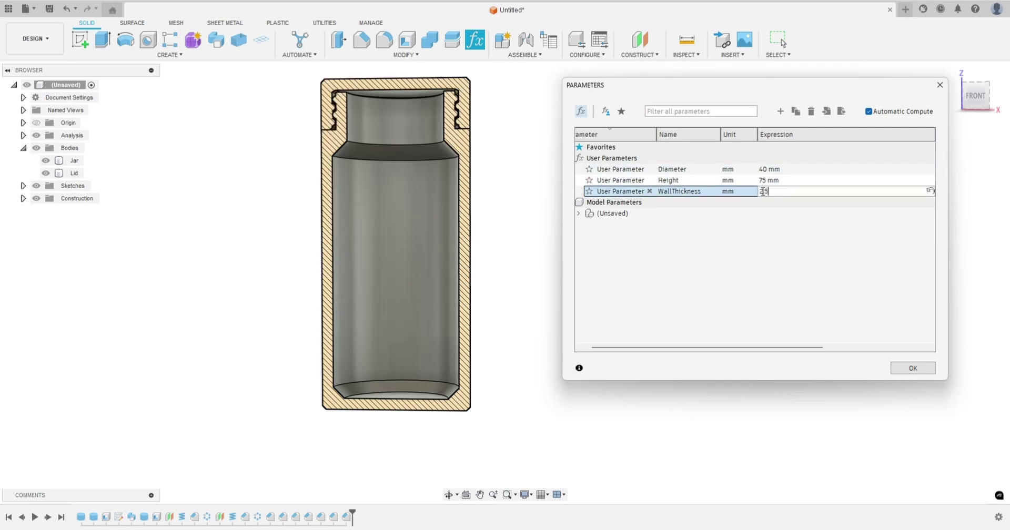
{"action": "left_click", "coordinate": [744, 182]}
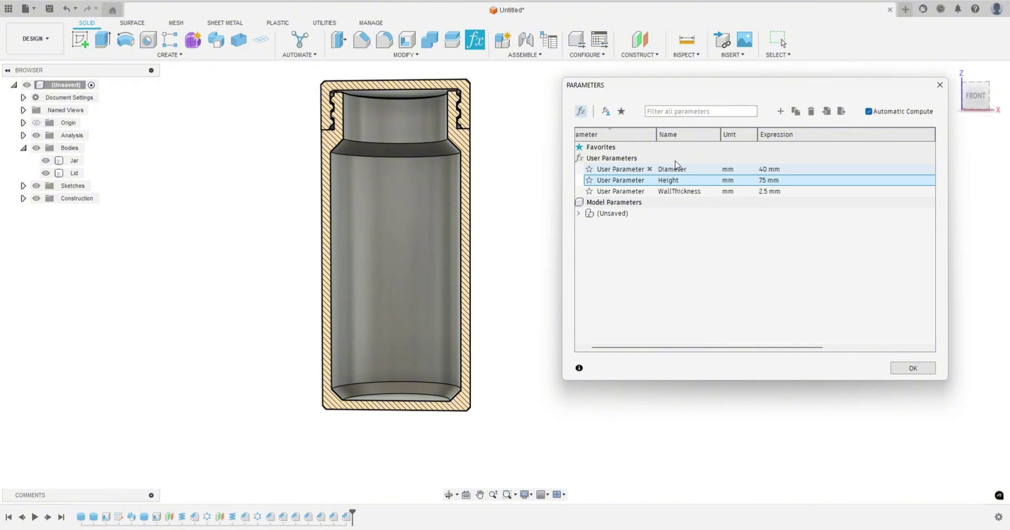
{"action": "mouse_move", "coordinate": [504, 178]}
{"action": "middle_mouse_down", "text": "shift"}
{"action": "mouse_move", "coordinate": [503, 188]}
{"action": "mouse_move", "coordinate": [277, 187]}
{"action": "mouse_move", "coordinate": [498, 187]}
{"action": "middle_mouse_up", "text": "shift"}
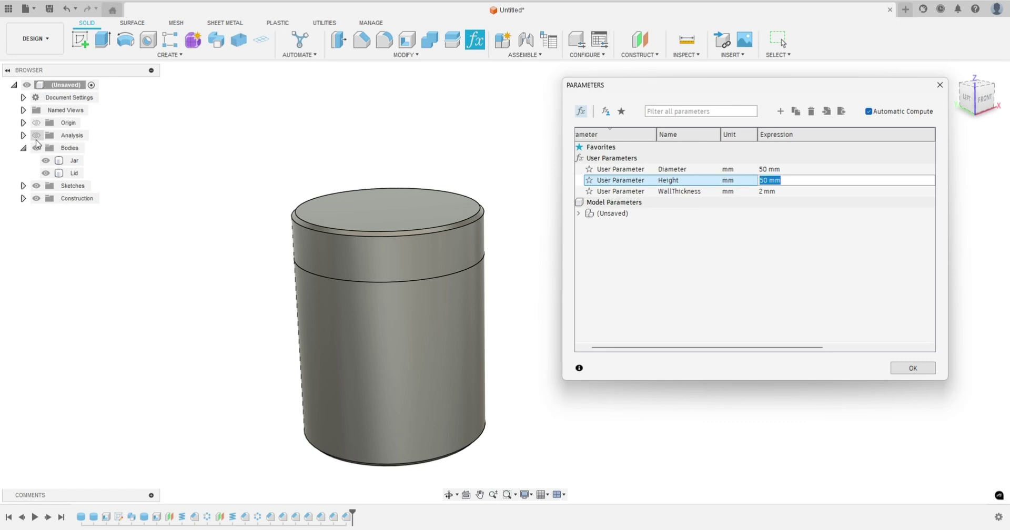
Show the section analysis, examine the fit between the jar and lid threads up close, and close the parameters.
{"action": "left_click", "coordinate": [37, 135]}
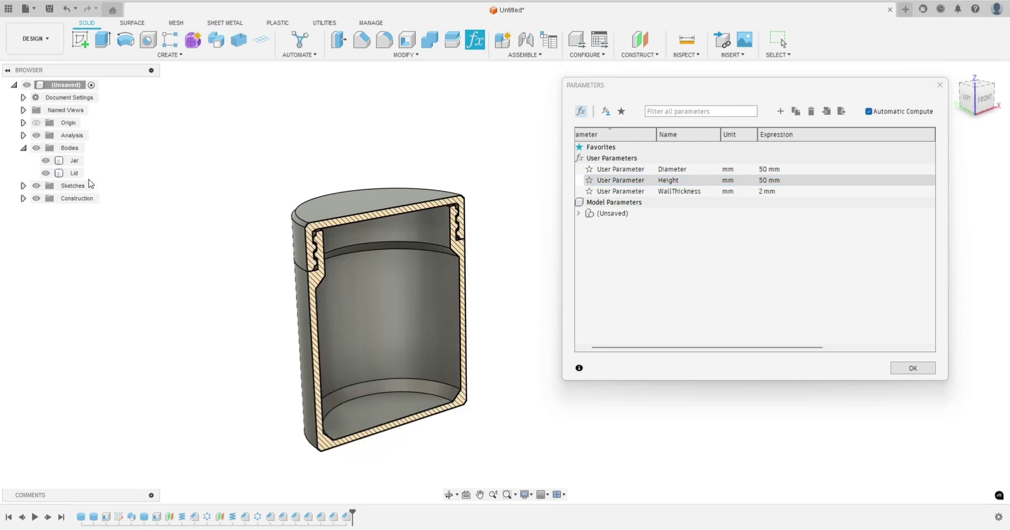
{"action": "middle_click_drag", "start_coordinate": [156, 244], "coordinate": [133, 240], "text": "shift"}
{"action": "scroll", "coordinate": [289, 247], "scroll_direction": "up", "scroll_amount": 4}
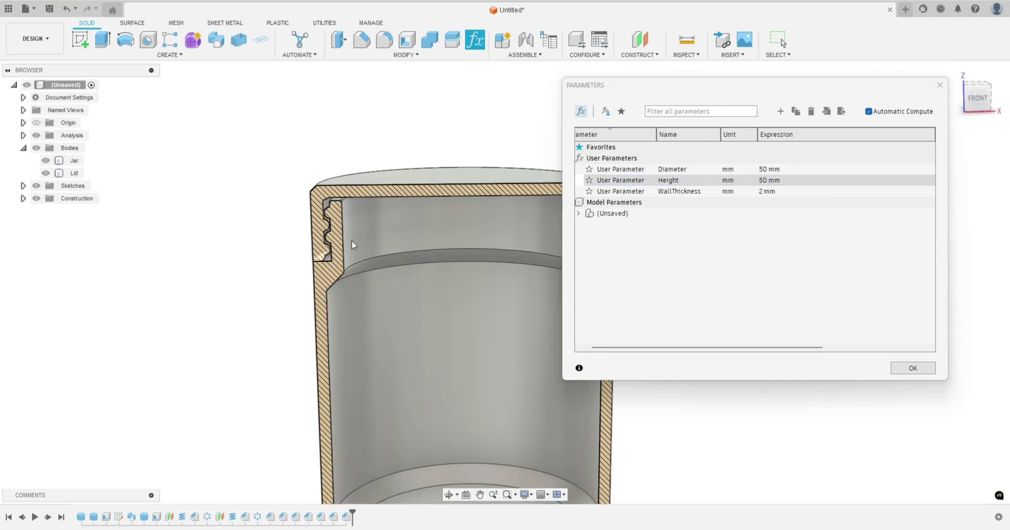
{"action": "middle_click_drag", "start_coordinate": [239, 252], "coordinate": [160, 217]}
{"action": "scroll", "coordinate": [242, 171], "scroll_direction": "up", "scroll_amount": 5}
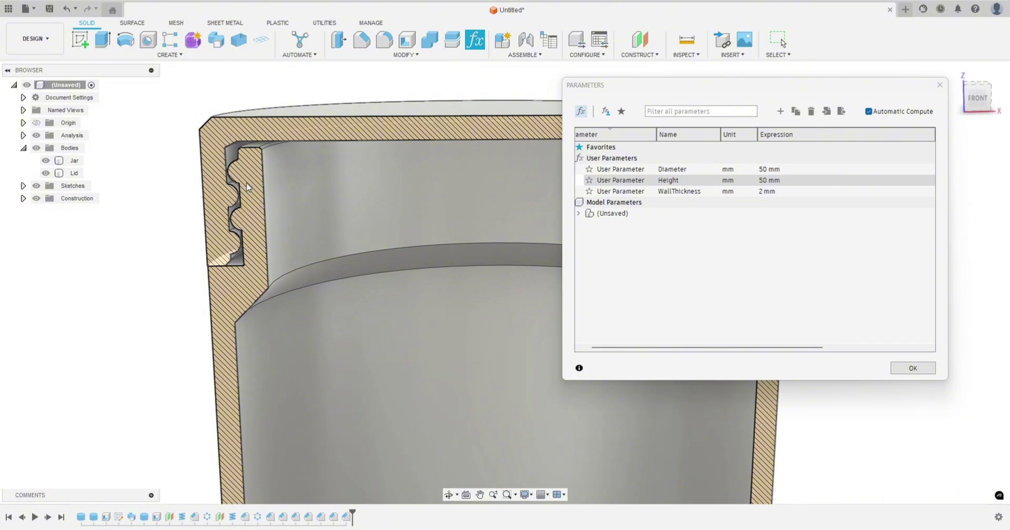
{"action": "scroll", "coordinate": [206, 179], "scroll_direction": "down", "scroll_amount": 8}
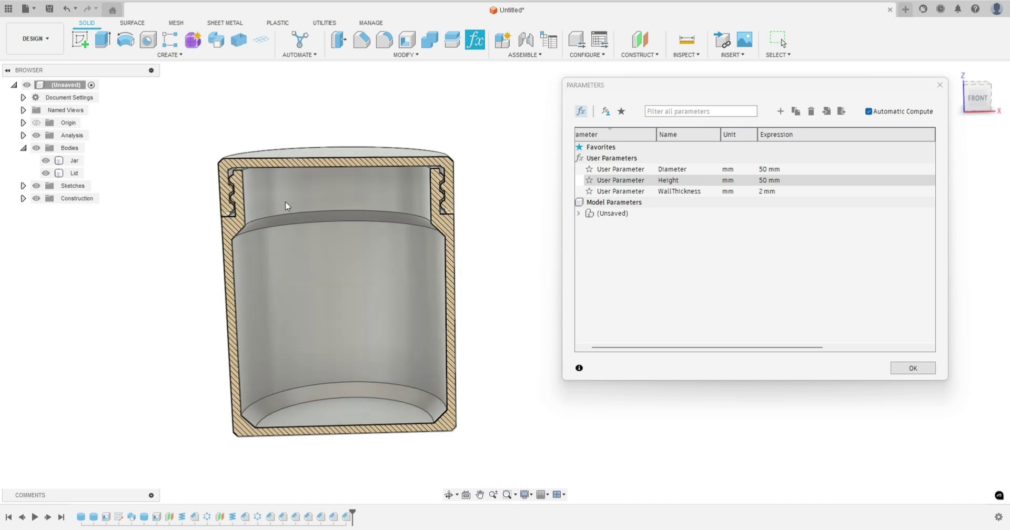
{"action": "scroll", "coordinate": [209, 189], "scroll_direction": "up", "scroll_amount": 10}
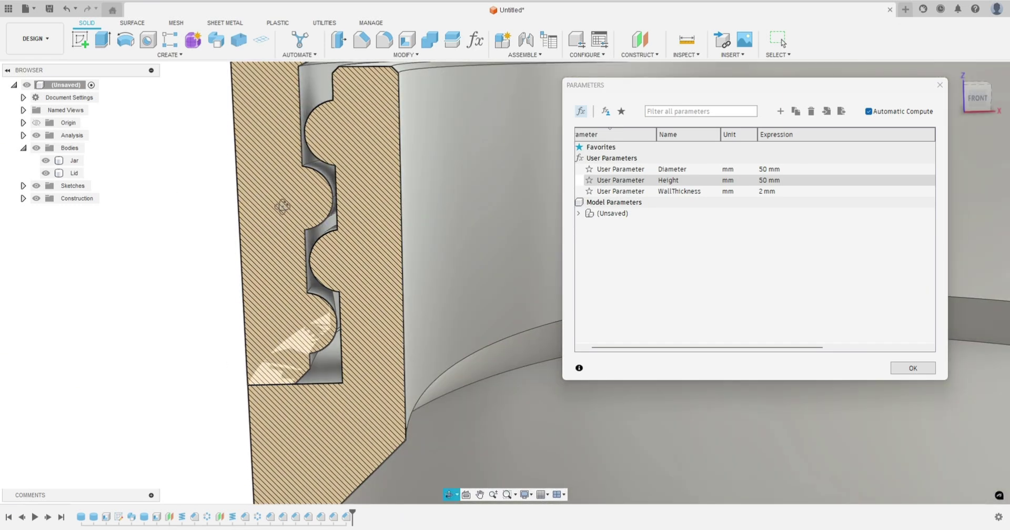
{"action": "middle_click_drag", "start_coordinate": [282, 207], "coordinate": [292, 212], "text": "shift"}
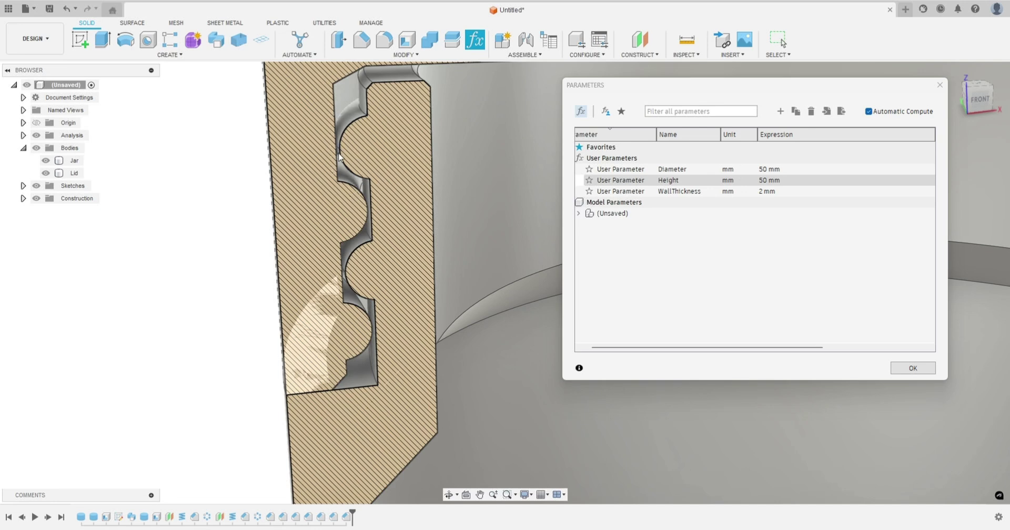
{"action": "scroll", "coordinate": [200, 226], "scroll_direction": "up", "scroll_amount": 2}
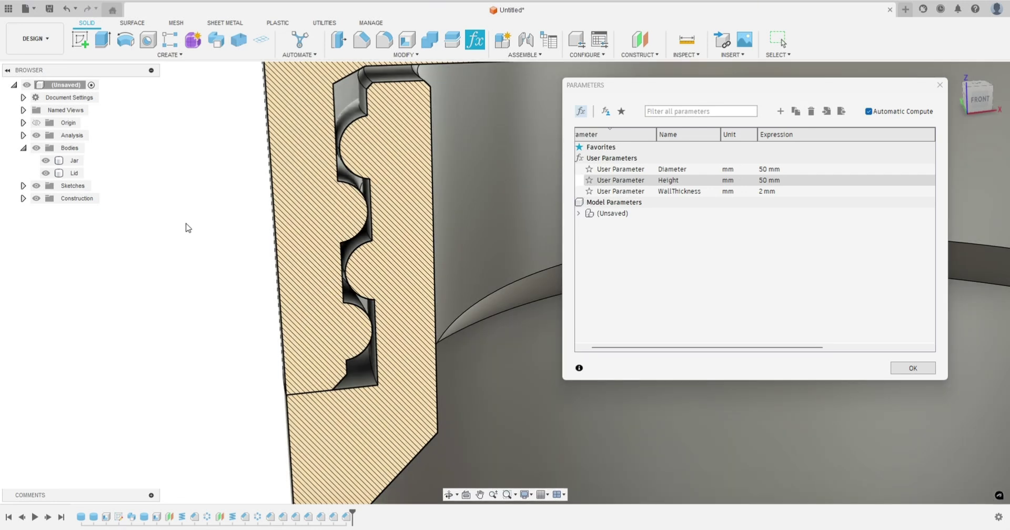
{"action": "scroll", "coordinate": [232, 229], "scroll_direction": "down", "scroll_amount": 5}
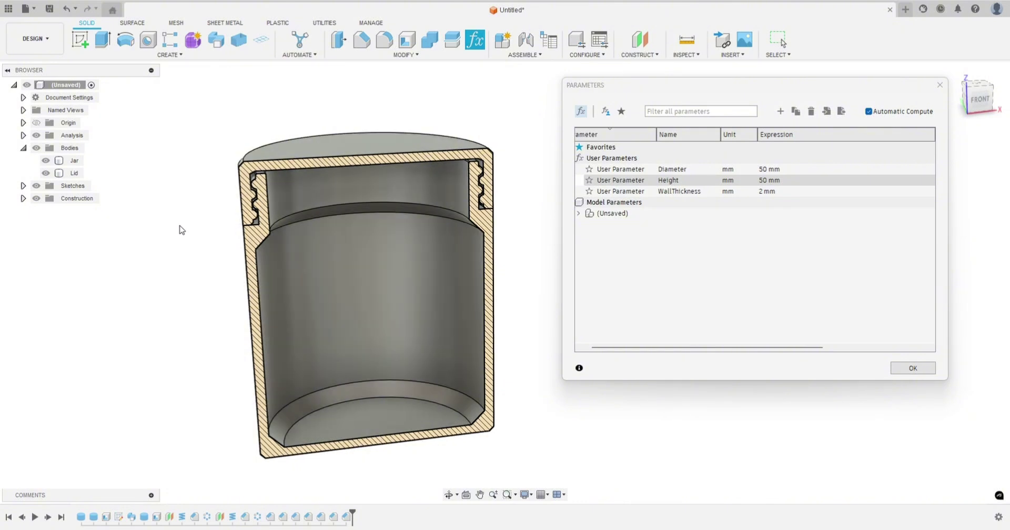
{"action": "middle_click_drag", "start_coordinate": [181, 230], "coordinate": [195, 199], "text": "shift"}
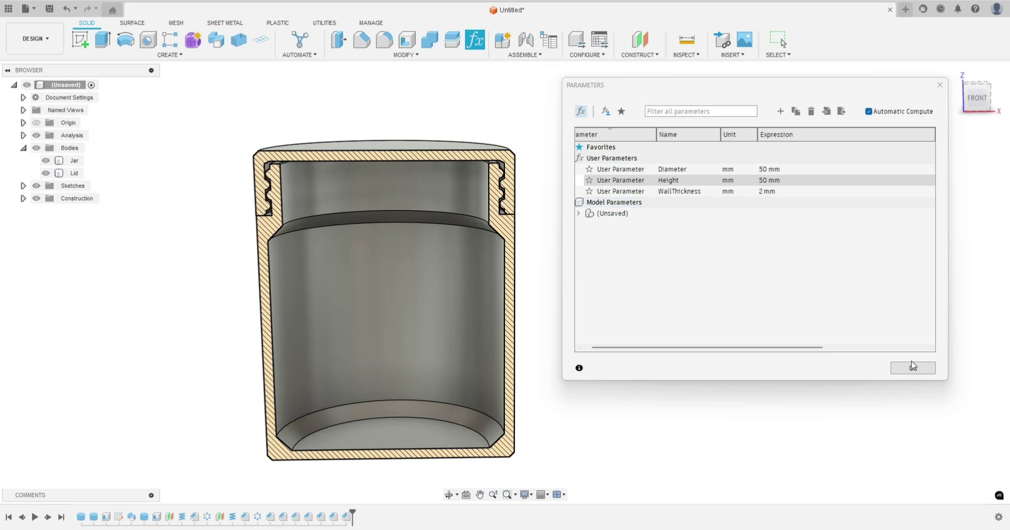
{"action": "left_click", "coordinate": [912, 367]}
Hide the section analysis and the lid so that only the jar is shown.
{"action": "middle_click_drag", "start_coordinate": [214, 241], "coordinate": [220, 224]}
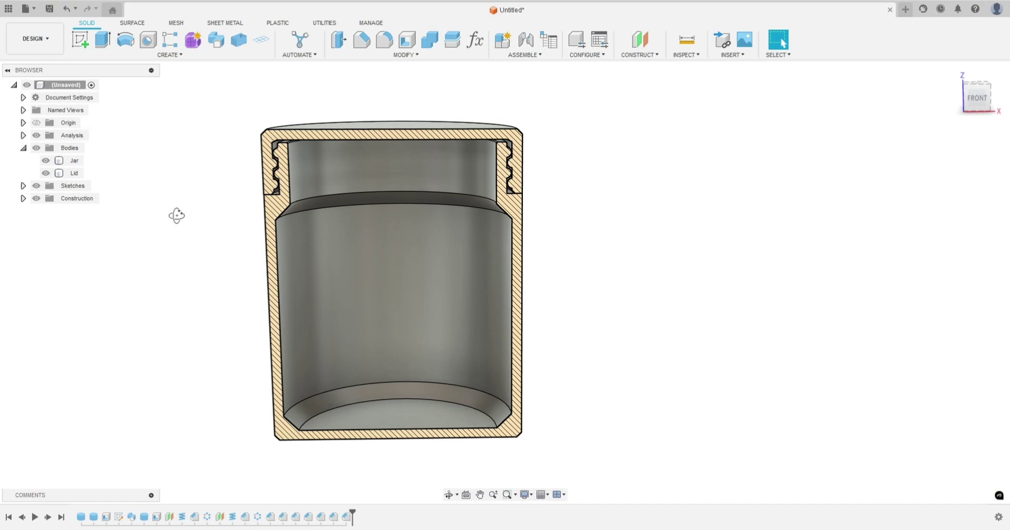
{"action": "middle_click_drag", "start_coordinate": [177, 215], "coordinate": [192, 221], "text": "shift"}
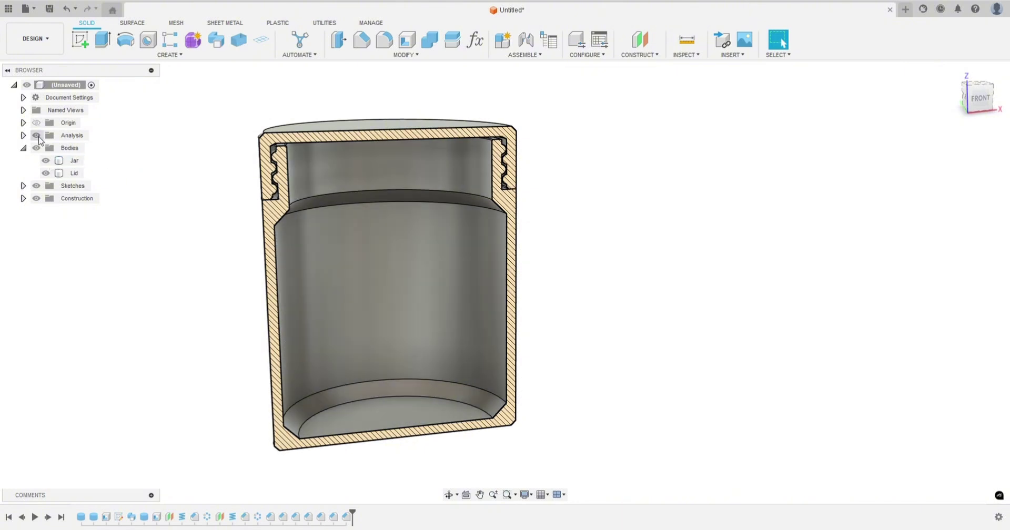
{"action": "left_click", "coordinate": [38, 136]}
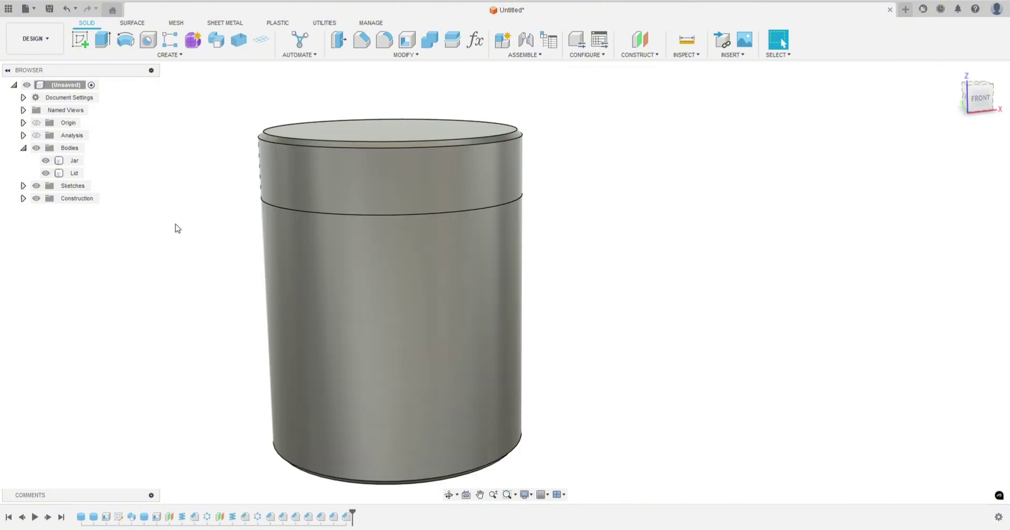
{"action": "left_click", "coordinate": [46, 173]}
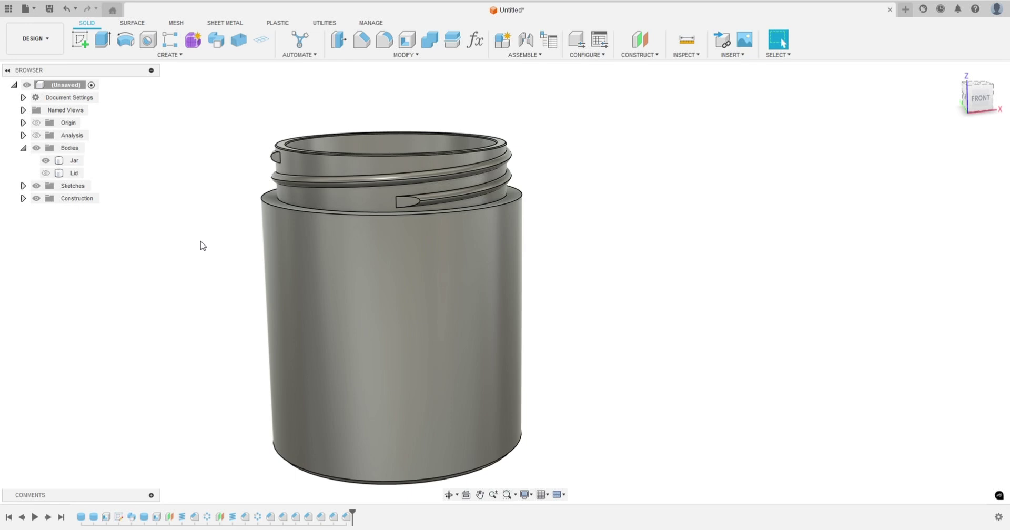
{"action": "middle_click_drag", "start_coordinate": [198, 269], "coordinate": [214, 251]}
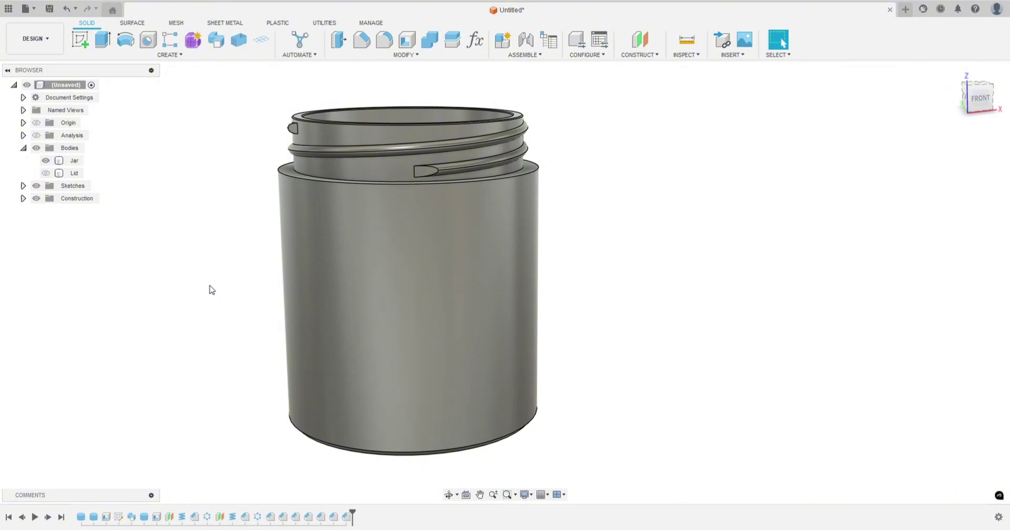
{"action": "middle_click_drag", "start_coordinate": [203, 327], "coordinate": [178, 324], "text": "shift"}
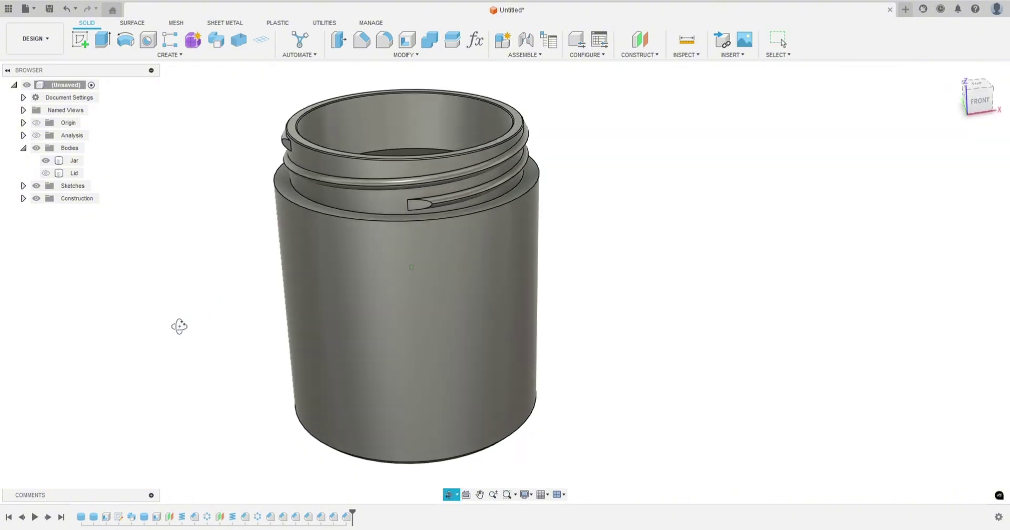
Measure the distance between the jar's shoulder face and its bottom face, and clear the selection.
{"action": "left_click", "coordinate": [284, 189]}
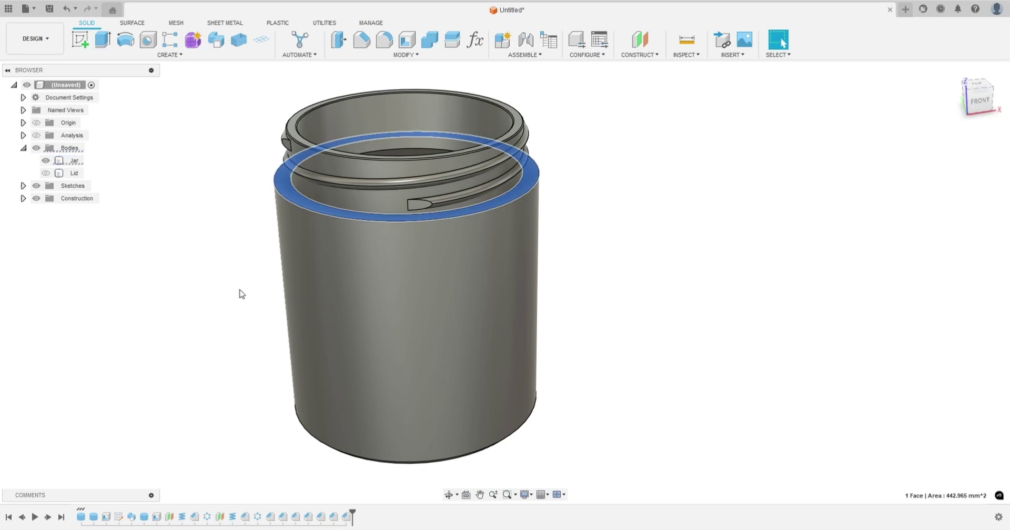
{"action": "middle_click_drag", "start_coordinate": [229, 364], "coordinate": [228, 304], "text": "shift"}
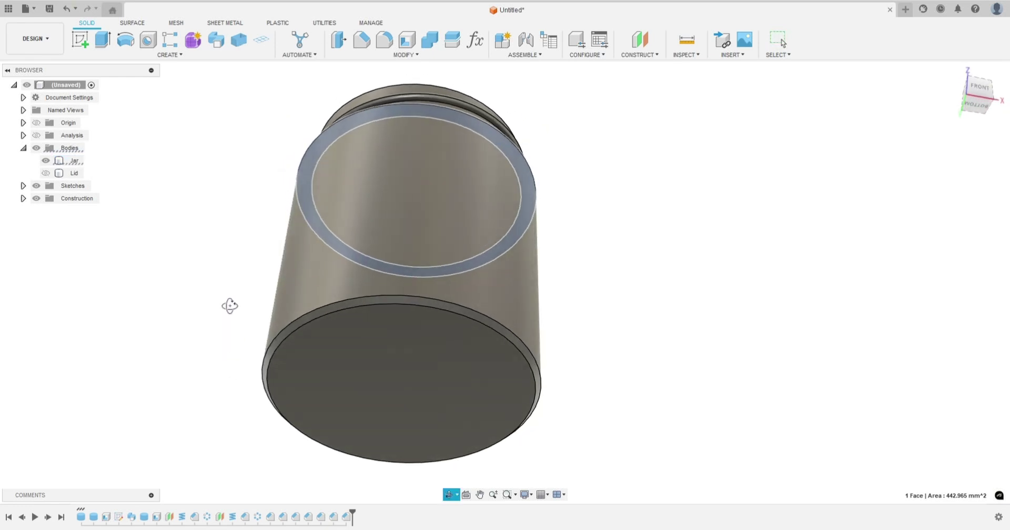
{"action": "left_click", "coordinate": [300, 356], "text": "shift"}
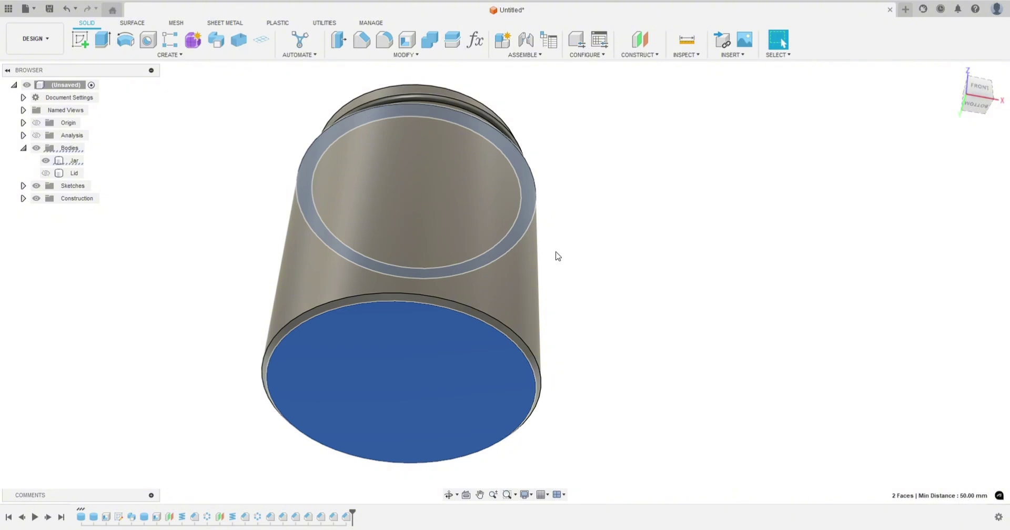
{"action": "middle_click_drag", "start_coordinate": [550, 248], "coordinate": [550, 293], "text": "shift"}
{"action": "left_click", "coordinate": [251, 265]}
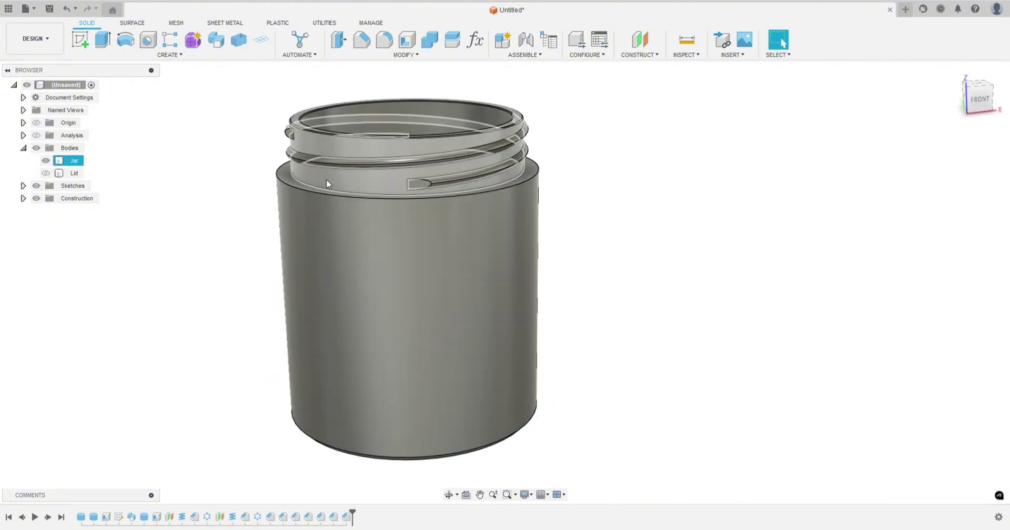
Send the jar body to Bambu Studio for 3D printing in 3MF format.
{"action": "left_click", "coordinate": [31, 10]}
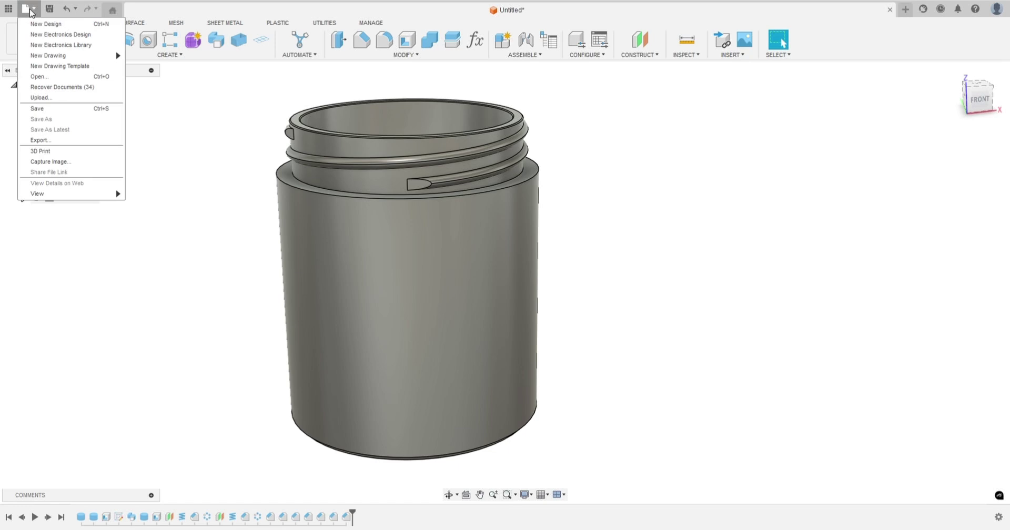
{"action": "left_click", "coordinate": [41, 153]}
{"action": "left_click", "coordinate": [390, 235]}
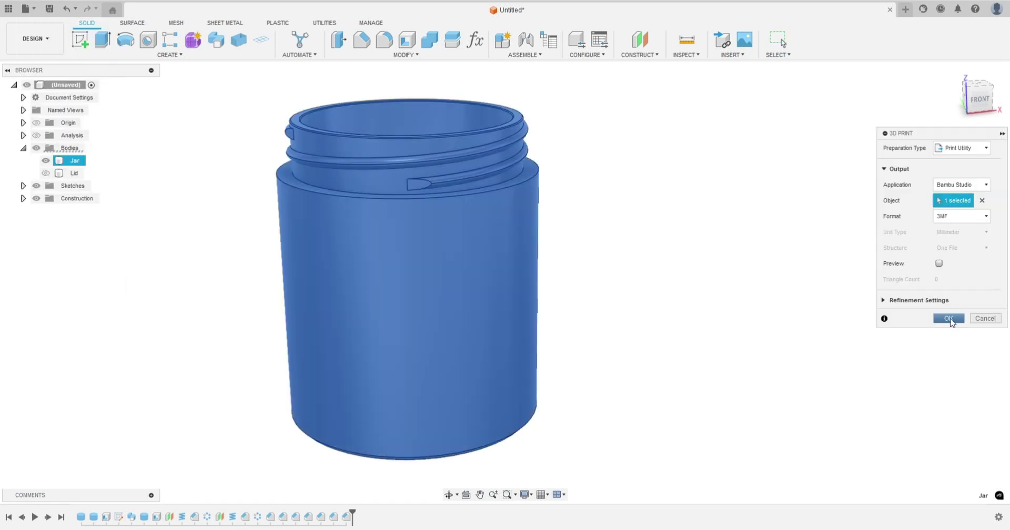
{"action": "left_click", "coordinate": [949, 319]}
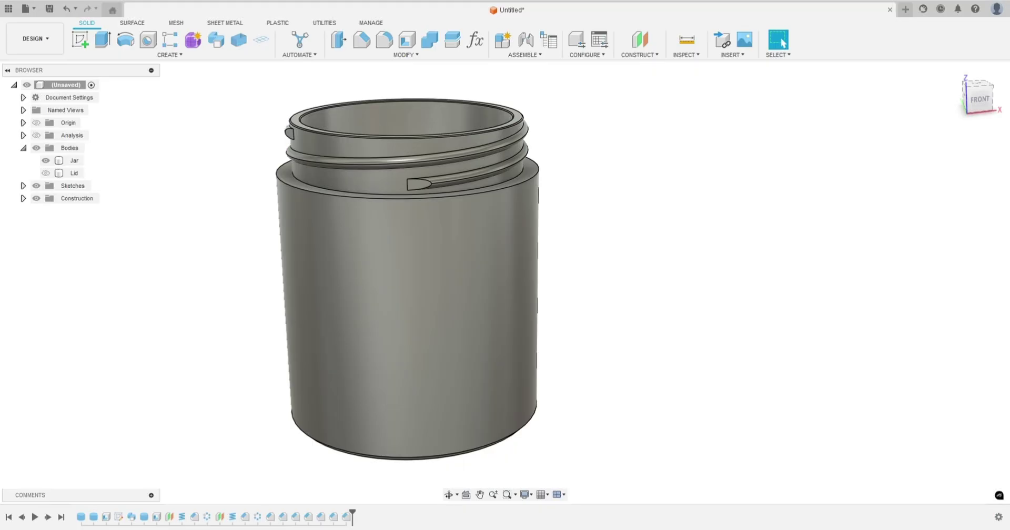
Show the lid on the jar, hide it again, and examine the jar's threads up close.
{"action": "left_click", "coordinate": [74, 173]}
{"action": "left_click", "coordinate": [46, 173]}
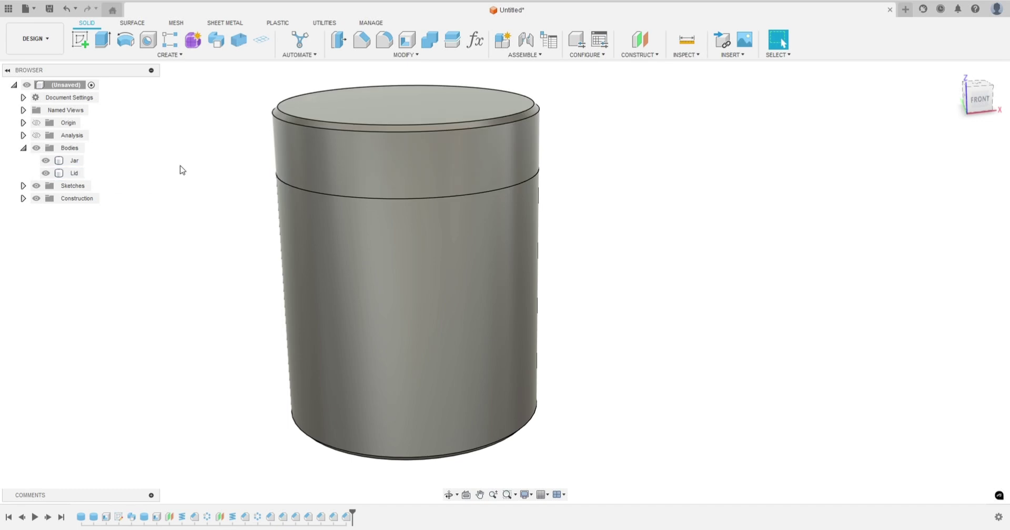
{"action": "left_click", "coordinate": [46, 174]}
{"action": "left_click", "coordinate": [216, 187]}
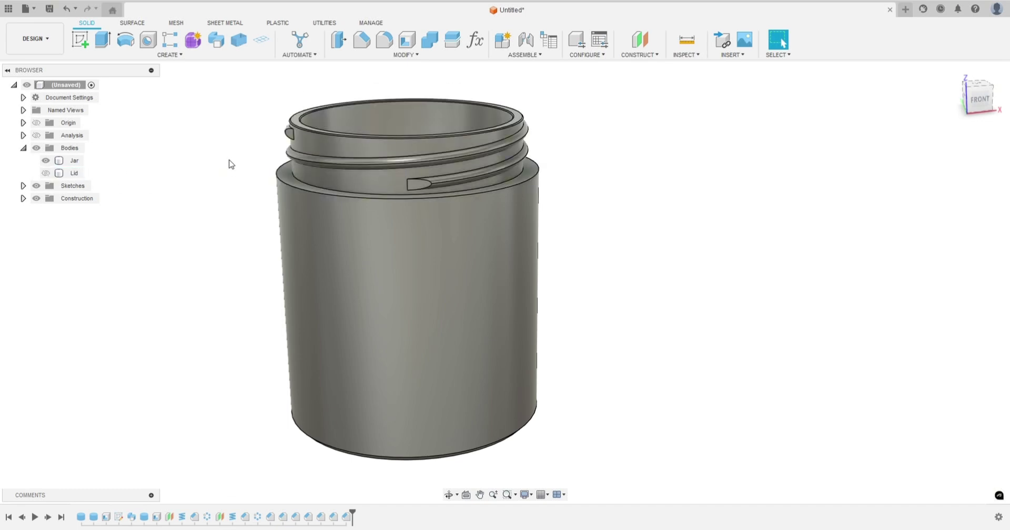
{"action": "left_click", "coordinate": [299, 135]}
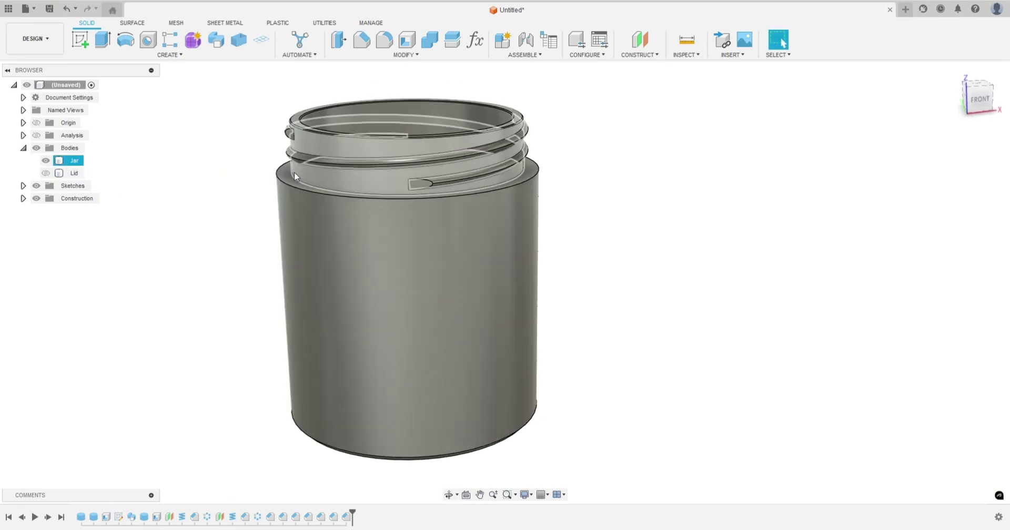
{"action": "left_click", "coordinate": [231, 181]}
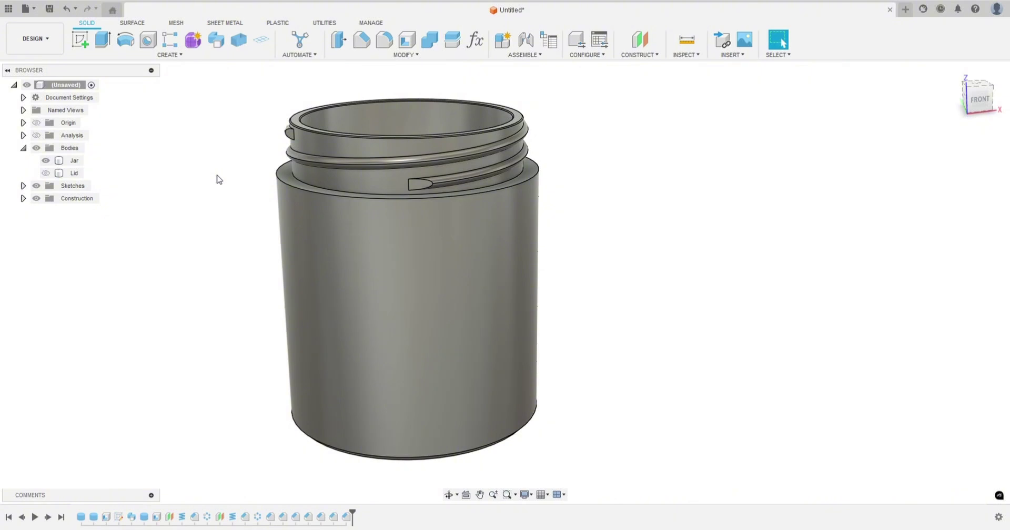
{"action": "scroll", "coordinate": [252, 150], "scroll_direction": "up", "scroll_amount": 3}
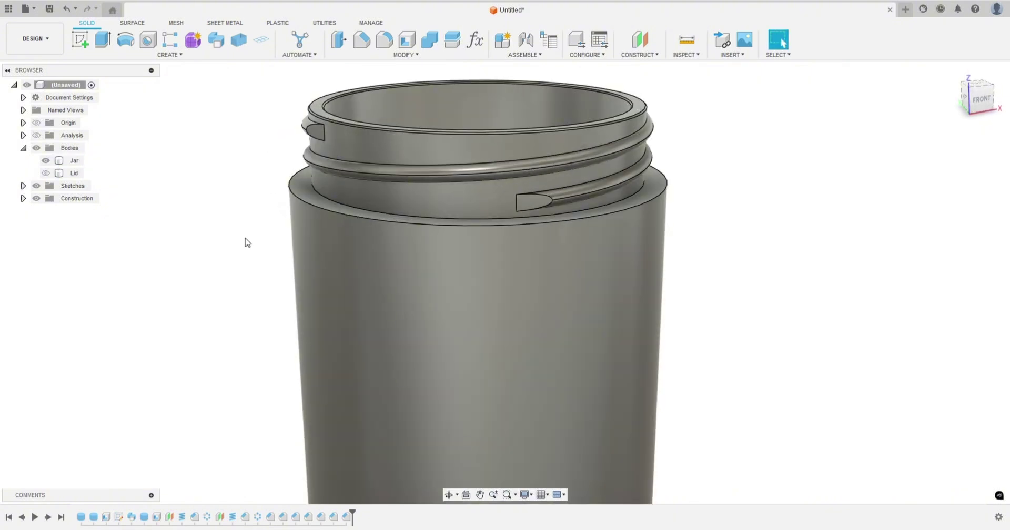
{"action": "scroll", "coordinate": [246, 244], "scroll_direction": "down", "scroll_amount": 3}
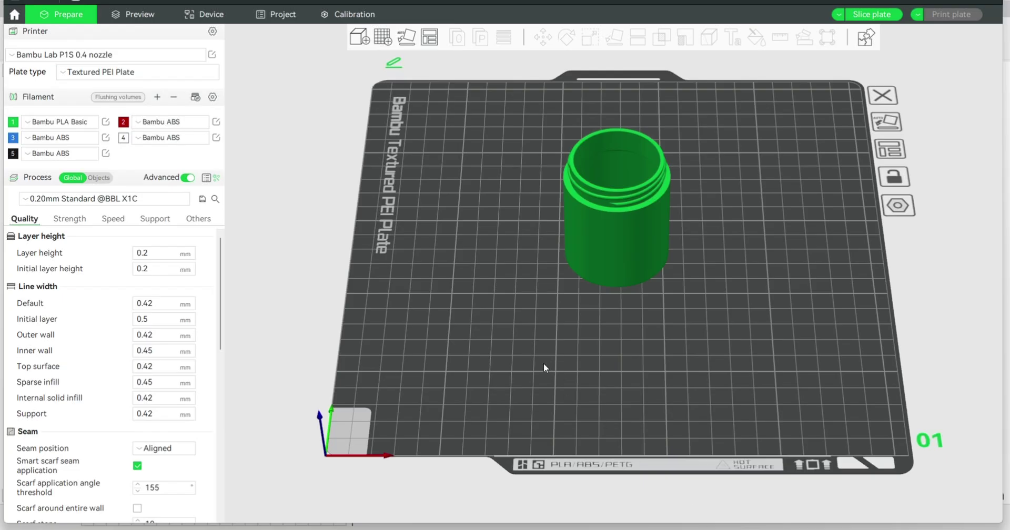
Switch to Bambu Studio and add a height range modifier to the jar.
{"action": "left_click_drag", "start_coordinate": [544, 364], "coordinate": [506, 335]}
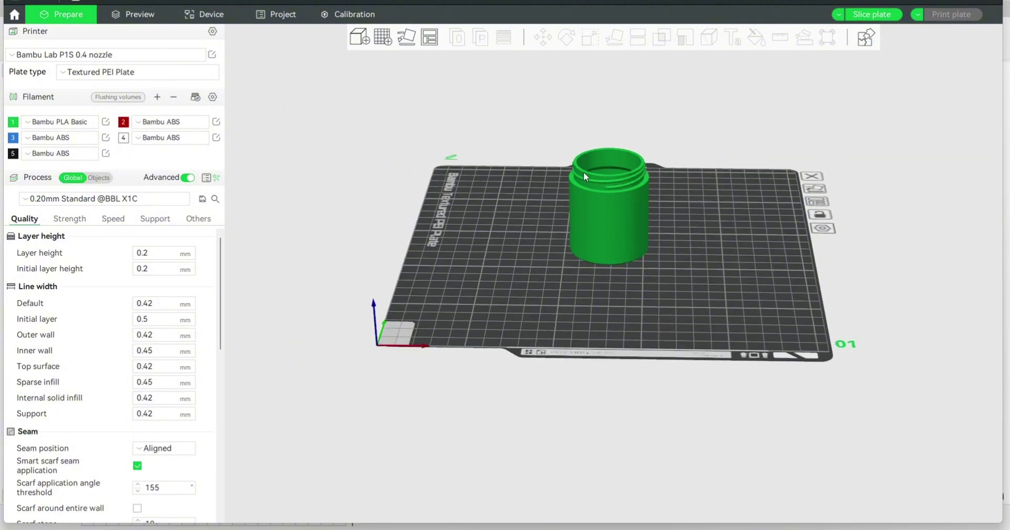
{"action": "scroll", "coordinate": [605, 179], "scroll_direction": "up", "scroll_amount": 5}
{"action": "scroll", "coordinate": [425, 295], "scroll_direction": "down", "scroll_amount": 2}
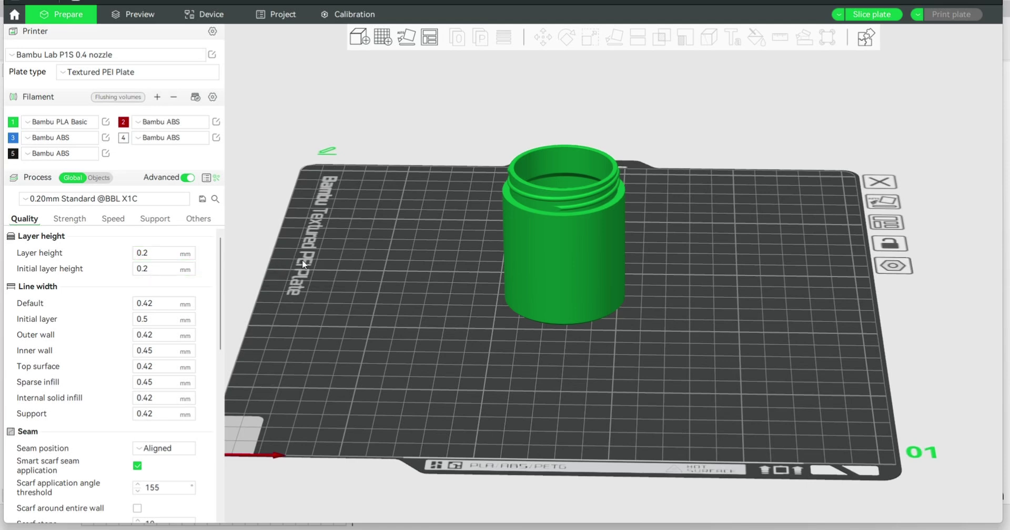
{"action": "left_click", "coordinate": [511, 239]}
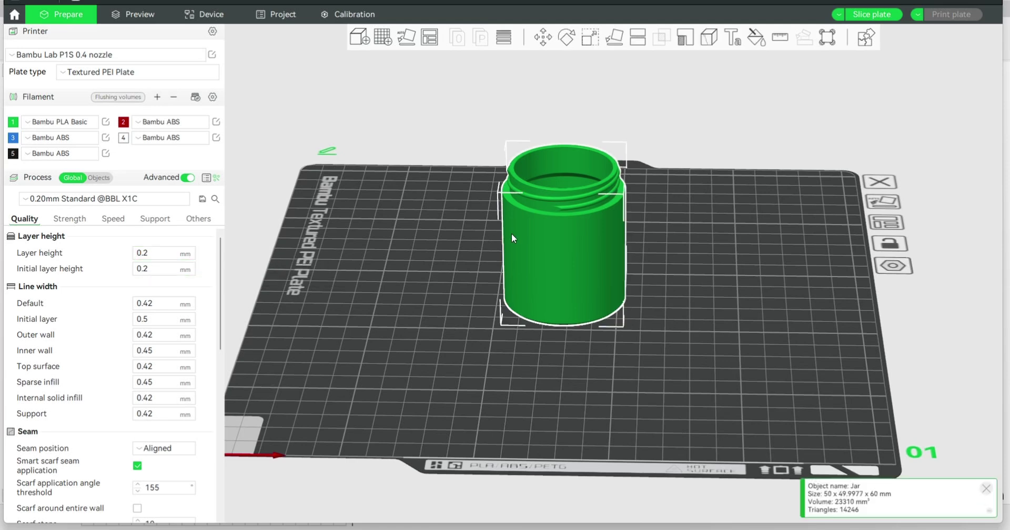
{"action": "right_click", "coordinate": [549, 224]}
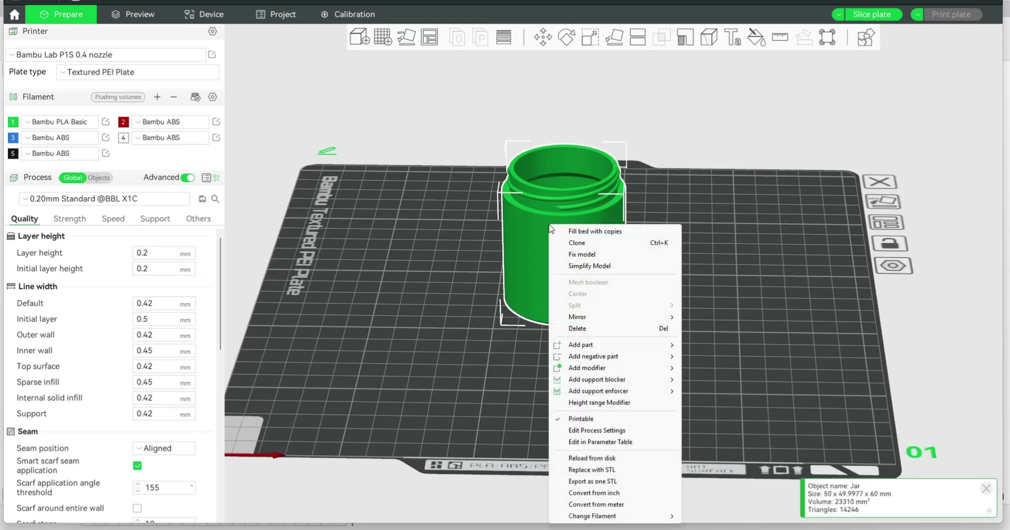
{"action": "left_click", "coordinate": [597, 403]}
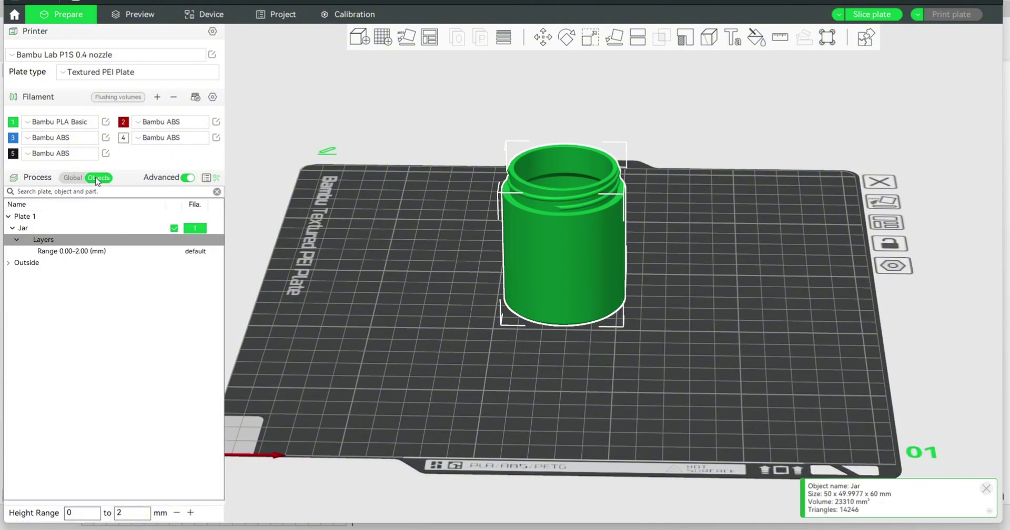
Set the jar's height range to span from 50 mm to 65 mm so that it covers the threaded neck.
{"action": "left_click", "coordinate": [64, 252]}
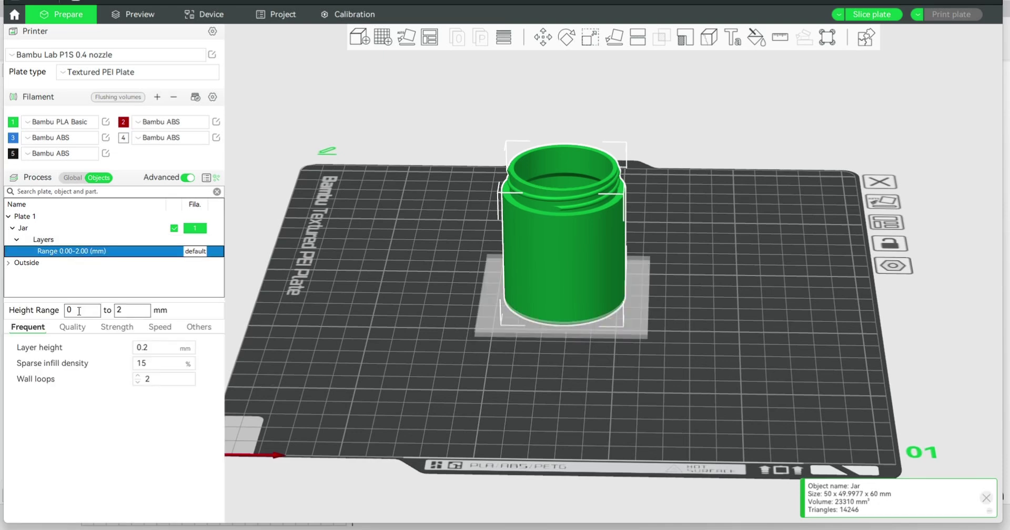
{"action": "double_click", "coordinate": [120, 309]}
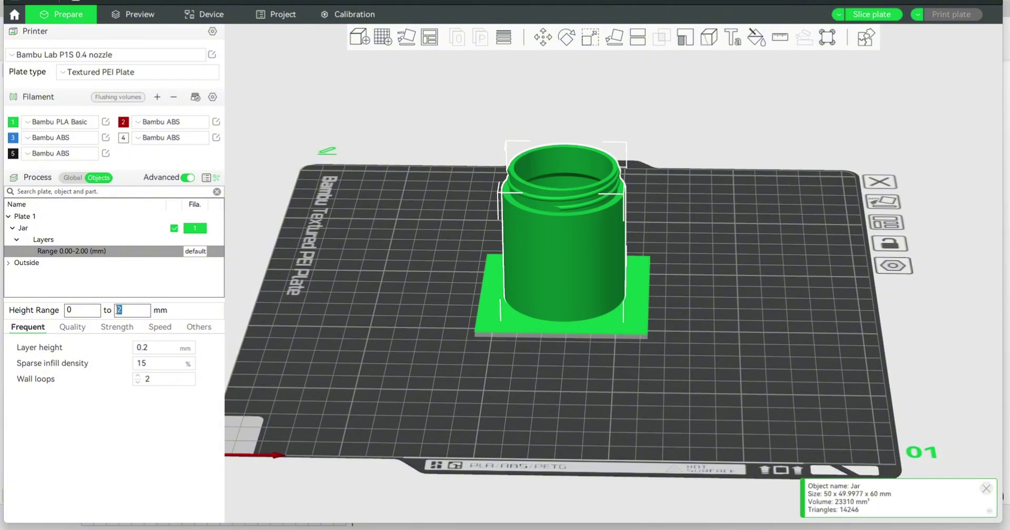
{"action": "type", "text": "50"}
{"action": "left_click", "coordinate": [80, 310]}
{"action": "left_click", "coordinate": [122, 311]}
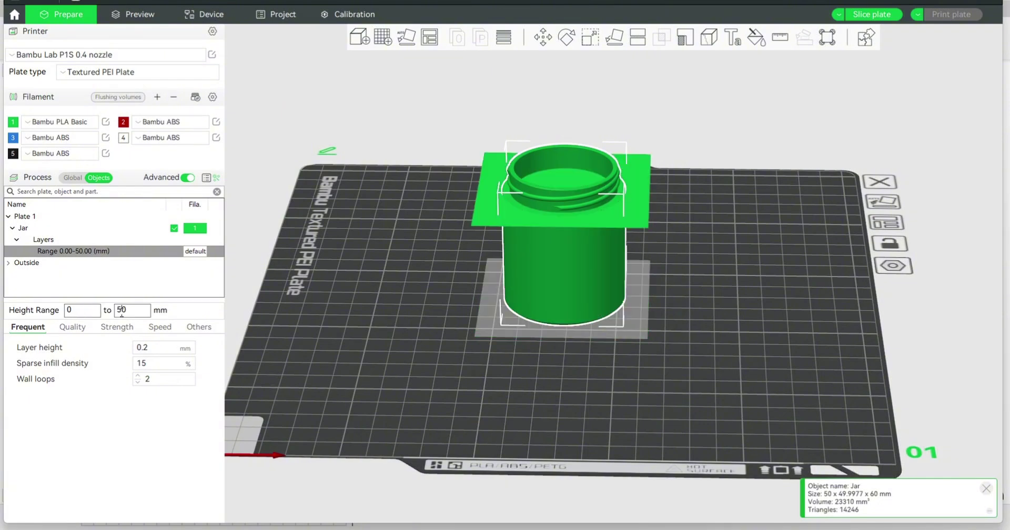
{"action": "left_click_drag", "start_coordinate": [311, 324], "coordinate": [389, 360]}
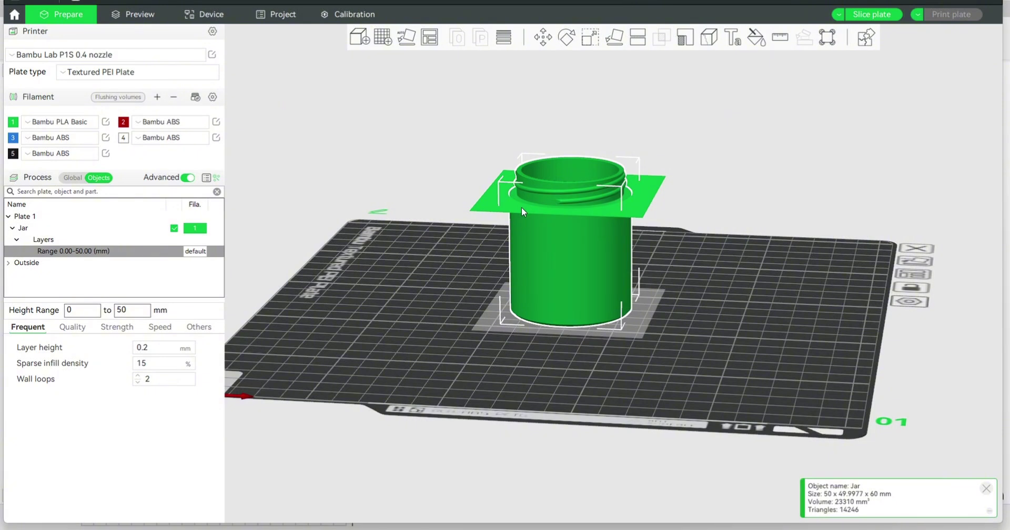
{"action": "left_click", "coordinate": [69, 310]}
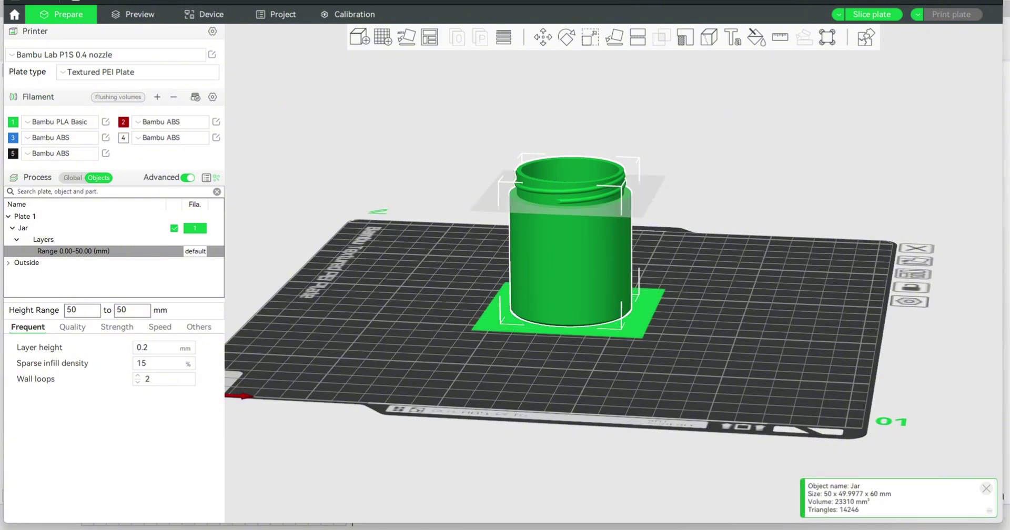
{"action": "type", "text": ".5"}
{"action": "key", "text": "Return"}
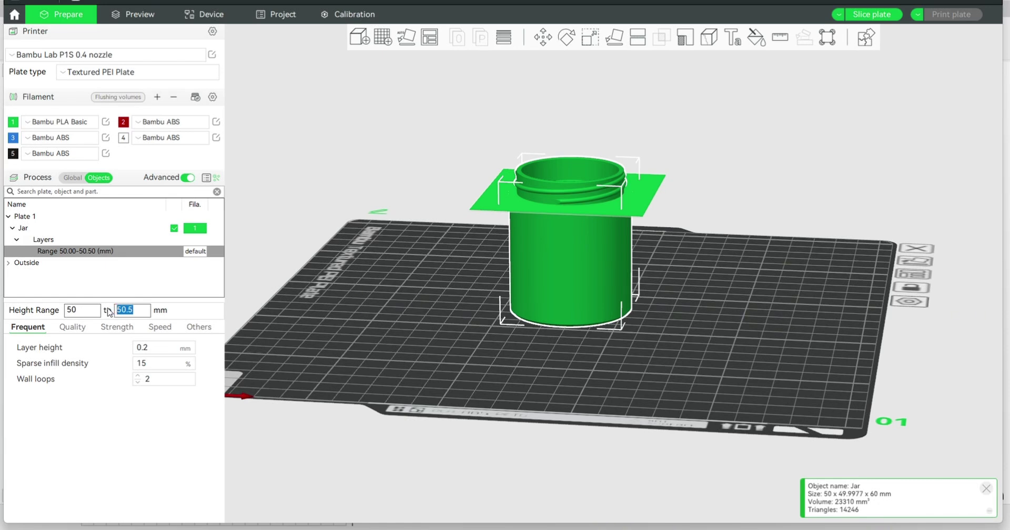
{"action": "type", "text": "65"}
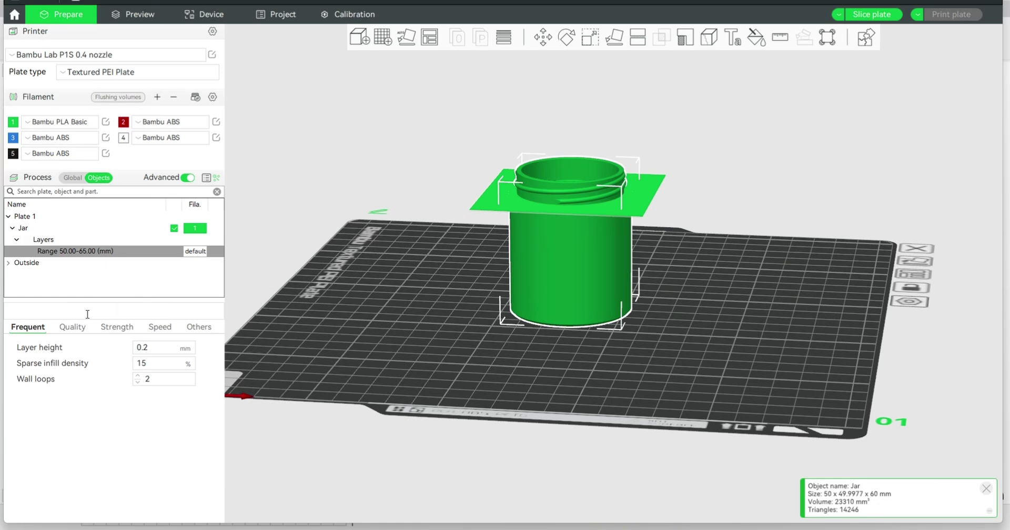
{"action": "left_click", "coordinate": [87, 314]}
{"action": "left_click", "coordinate": [100, 310]}
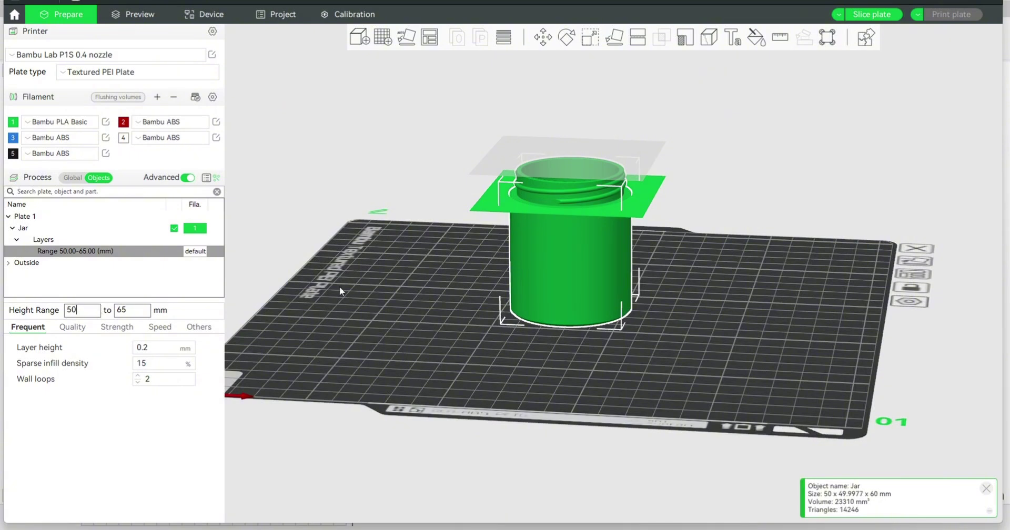
Set the layer height of the jar's 50–65 mm range to 0.12 mm and slice the plate.
{"action": "mouse_move", "coordinate": [398, 288]}
{"action": "left_mouse_down"}
{"action": "mouse_move", "coordinate": [395, 280]}
{"action": "mouse_move", "coordinate": [397, 289]}
{"action": "left_mouse_up"}
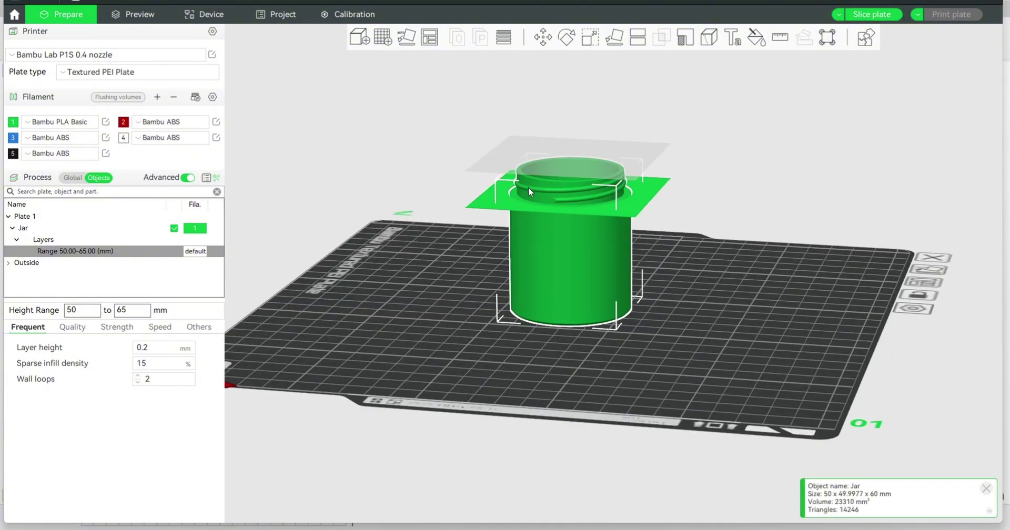
{"action": "left_click_drag", "start_coordinate": [525, 176], "coordinate": [447, 260]}
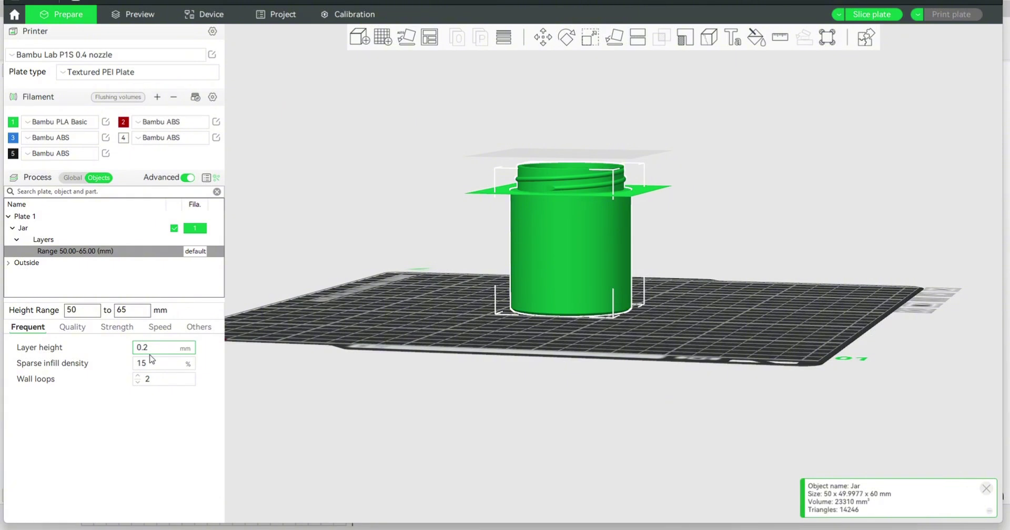
{"action": "type", "text": "12"}
{"action": "left_click_drag", "start_coordinate": [436, 269], "coordinate": [427, 305]}
{"action": "left_click", "coordinate": [870, 15]}
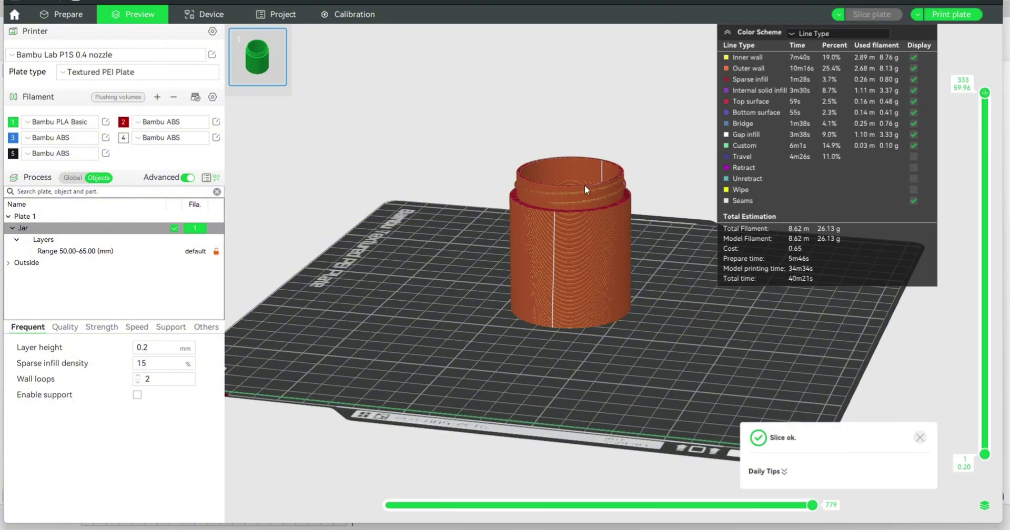
Examine the sliced jar's threads up close, stepping the preview down through the neck layers to layer 267.
{"action": "scroll", "coordinate": [599, 194], "scroll_direction": "up", "scroll_amount": 10}
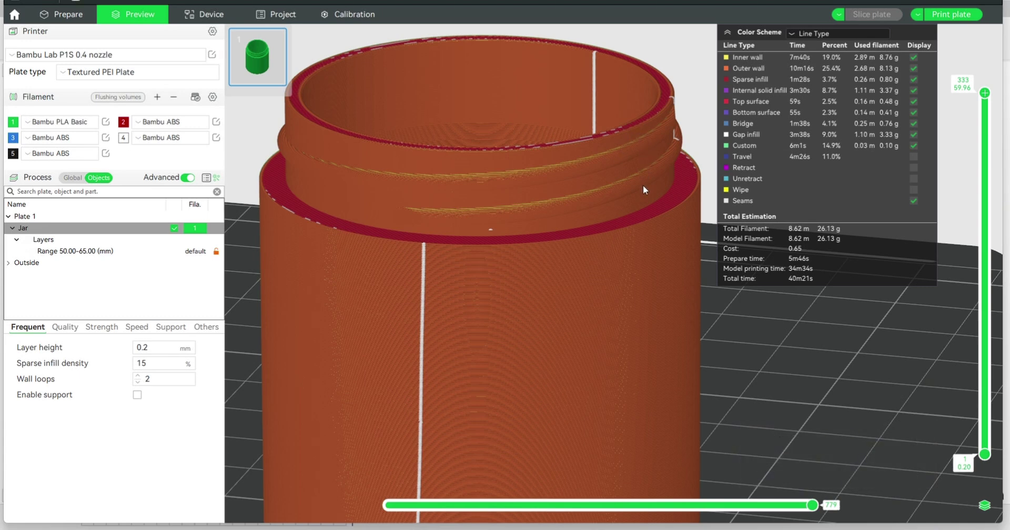
{"action": "key", "text": "1"}
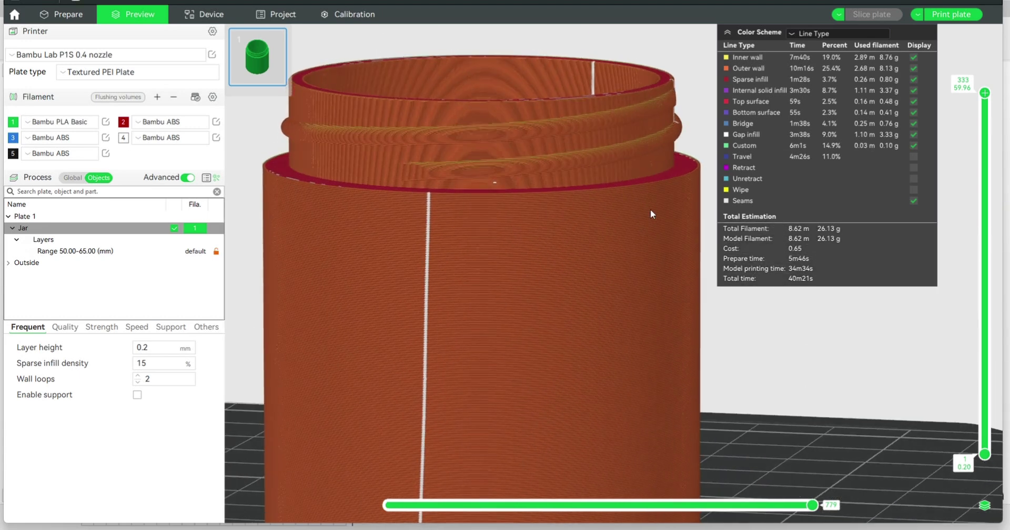
{"action": "left_click_drag", "start_coordinate": [645, 165], "coordinate": [675, 180]}
{"action": "left_click_drag", "start_coordinate": [983, 94], "coordinate": [975, 126]}
{"action": "key", "text": "Down"}
{"action": "key", "text": "Down"}
{"action": "key", "text": "Down"}
{"action": "key", "text": "Down"}
{"action": "key", "text": "Down"}
{"action": "key", "text": "Down"}
{"action": "key", "text": "Down"}
{"action": "key", "text": "Down"}
{"action": "key", "text": "Down"}
{"action": "key", "text": "Down"}
{"action": "key", "text": "Down"}
{"action": "key", "text": "Down"}
{"action": "key", "text": "Down"}
{"action": "key", "text": "Down"}
{"action": "key", "text": "Down"}
{"action": "key", "text": "Down"}
{"action": "key", "text": "Down"}
{"action": "key", "text": "Down"}
{"action": "key", "text": "Down"}
{"action": "key", "text": "Down"}
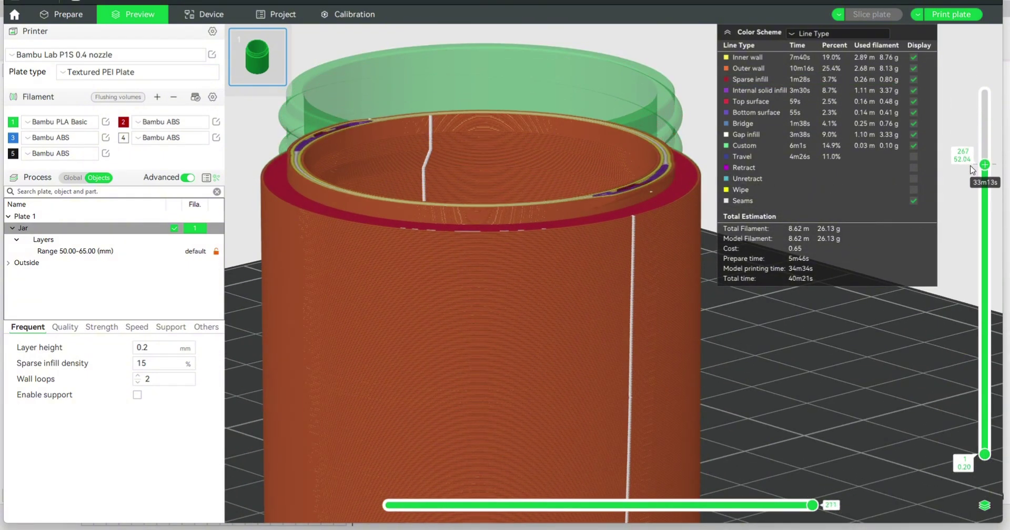
{"action": "scroll", "coordinate": [604, 292], "scroll_direction": "up", "scroll_amount": 2}
{"action": "scroll", "coordinate": [588, 286], "scroll_direction": "down", "scroll_amount": 6}
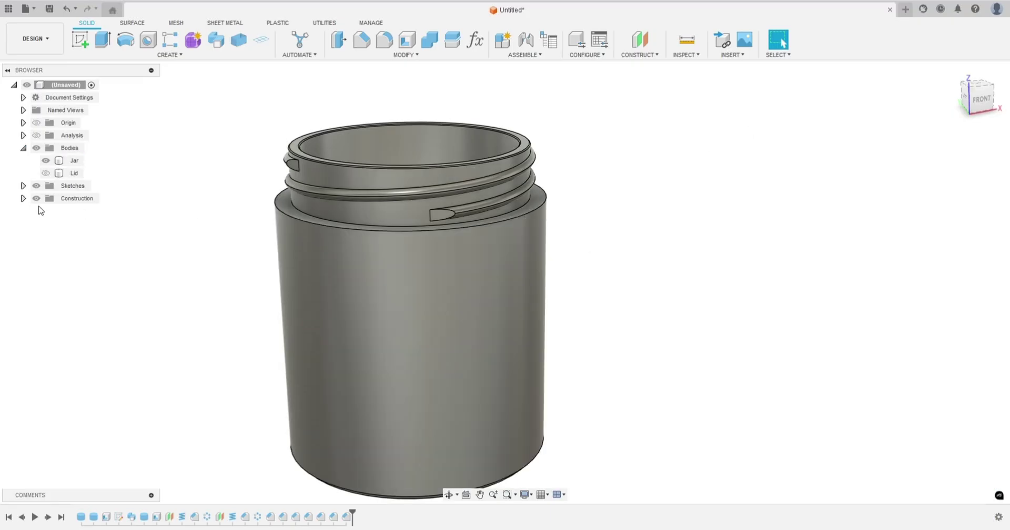
Switch back to Fusion, show only the lid, and examine it upside down with its internal threads in view.
{"action": "left_click", "coordinate": [46, 173]}
{"action": "left_click", "coordinate": [46, 161]}
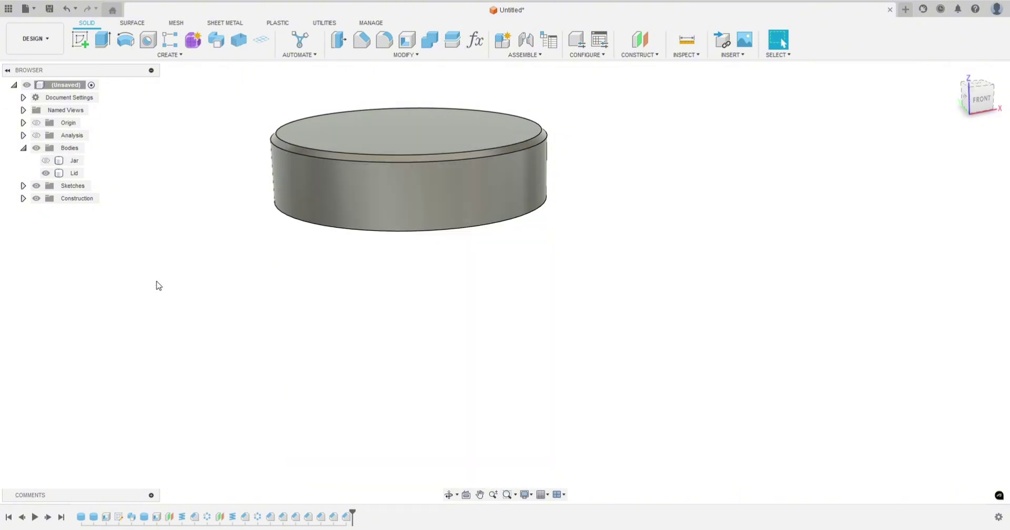
{"action": "middle_click_drag", "start_coordinate": [174, 312], "coordinate": [173, 151], "text": "shift"}
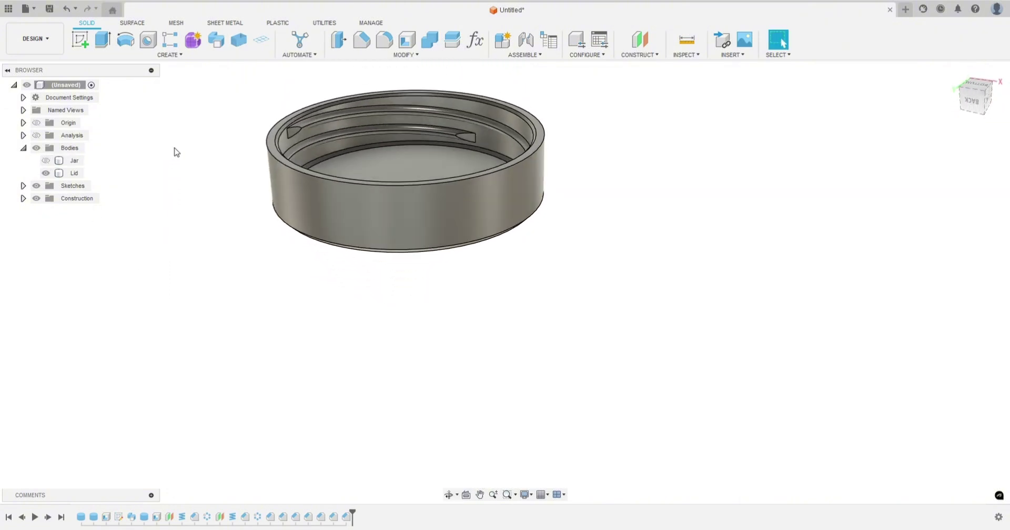
{"action": "left_click", "coordinate": [329, 108]}
{"action": "middle_click_drag", "start_coordinate": [224, 226], "coordinate": [233, 266], "text": "shift"}
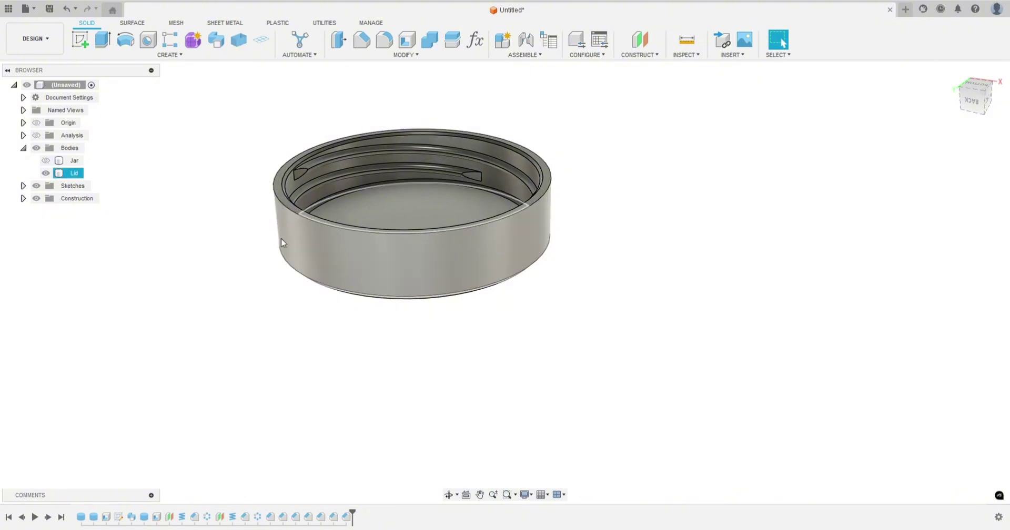
{"action": "middle_click_drag", "start_coordinate": [239, 377], "coordinate": [478, 378], "text": "shift"}
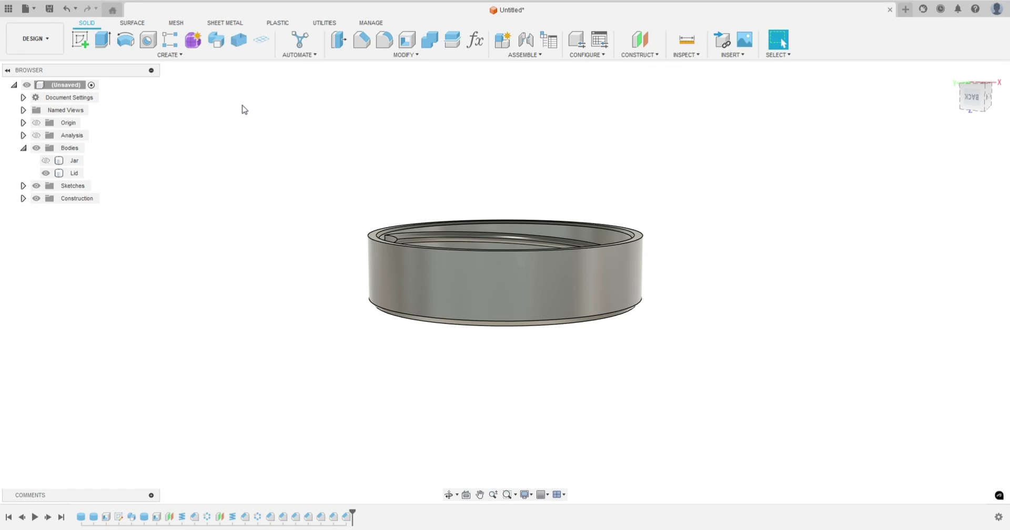
{"action": "left_click", "coordinate": [437, 263]}
{"action": "left_click", "coordinate": [308, 323]}
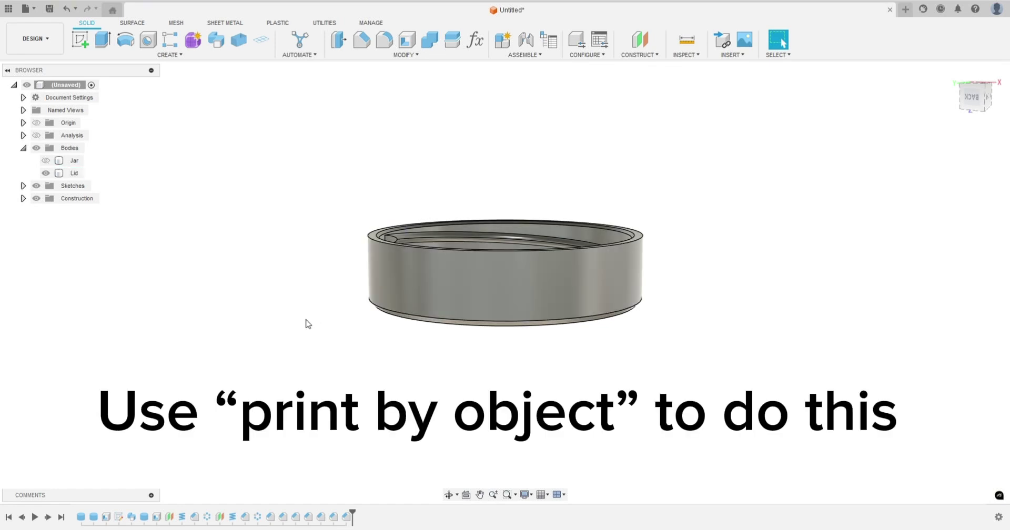
{"action": "middle_click_drag", "start_coordinate": [318, 295], "coordinate": [369, 303], "text": "shift"}
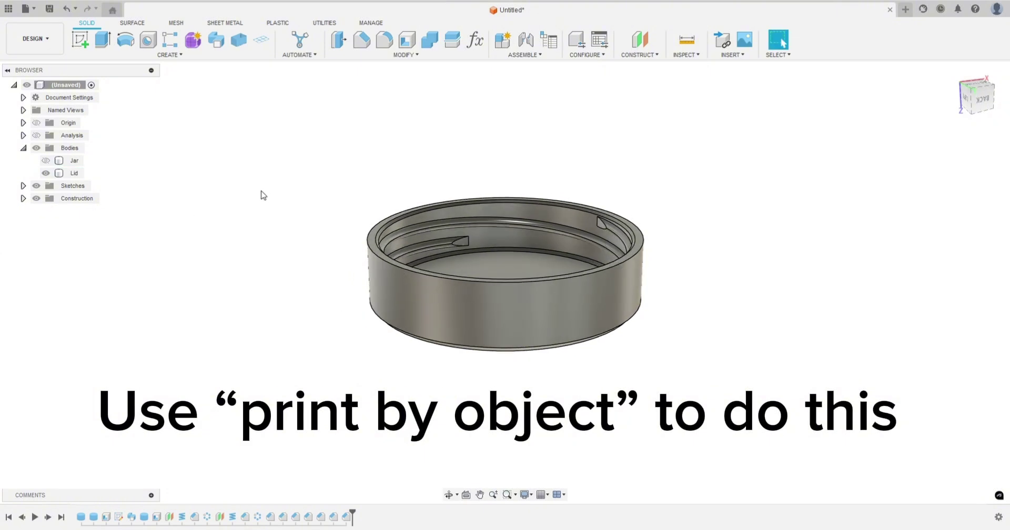
Show the jar together with the lid and turn on the section analysis, viewed from the front.
{"action": "left_click", "coordinate": [46, 160]}
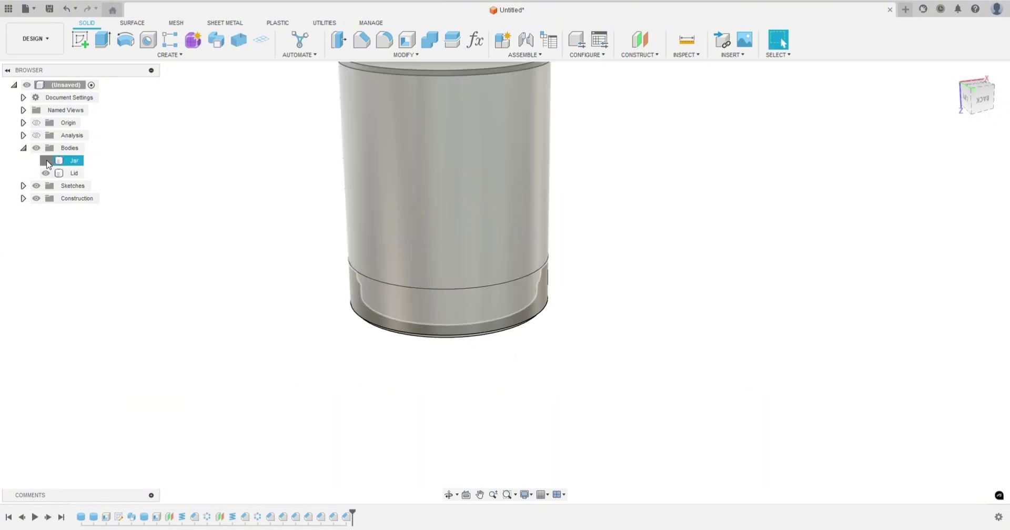
{"action": "middle_click_drag", "start_coordinate": [176, 175], "coordinate": [310, 320], "text": "shift"}
{"action": "left_click", "coordinate": [36, 135]}
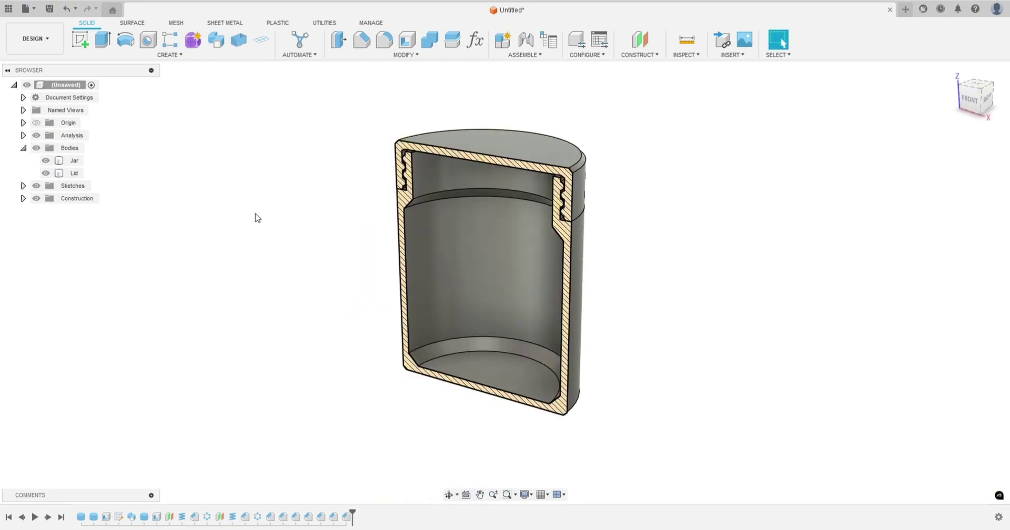
{"action": "middle_click_drag", "start_coordinate": [254, 216], "coordinate": [334, 194], "text": "shift"}
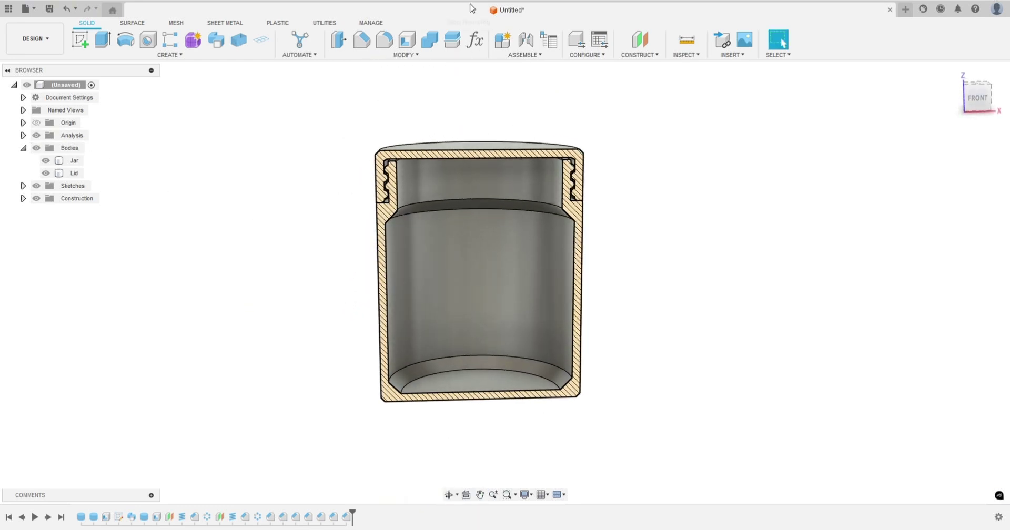